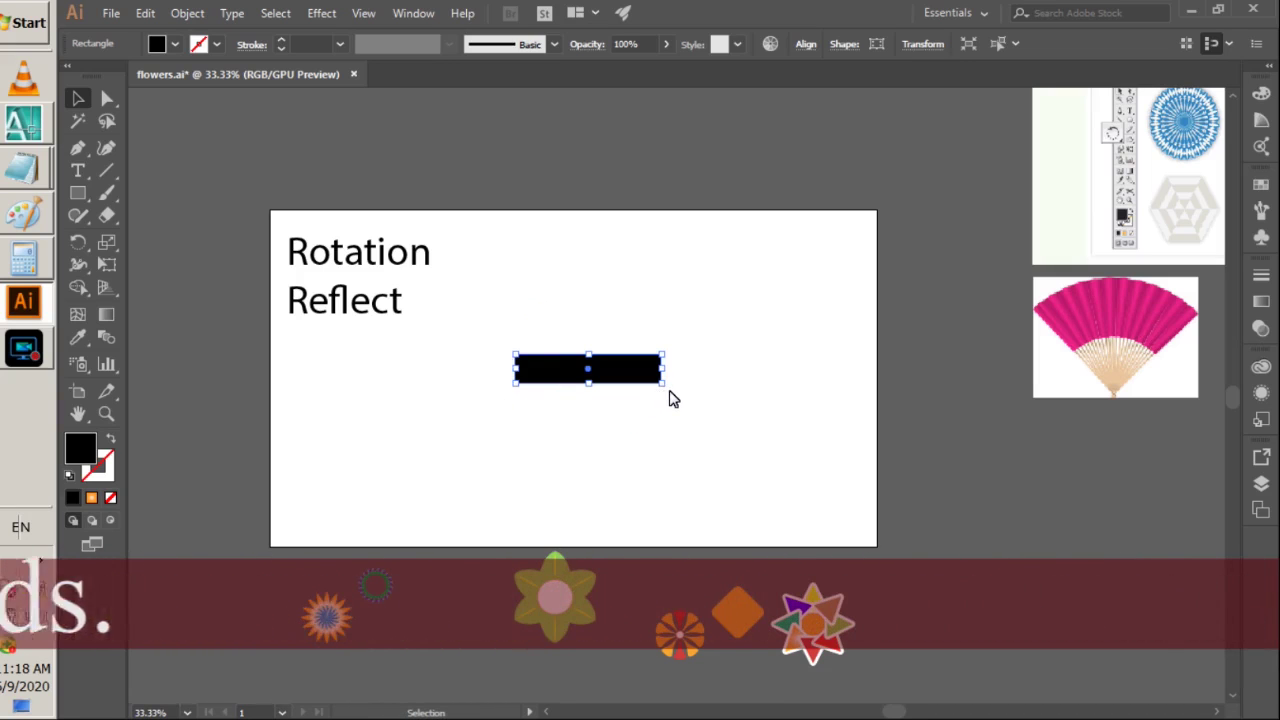
# - Rotate the horizontal black rectangle a quarter turn so that it stands vertically on the artboard
pyautogui.moveTo(666, 392); pyautogui.dragTo(605, 358)
pyautogui.hotkey('ctrl', 'z')
pyautogui.hotkey('ctrl', 'shift', 'z')
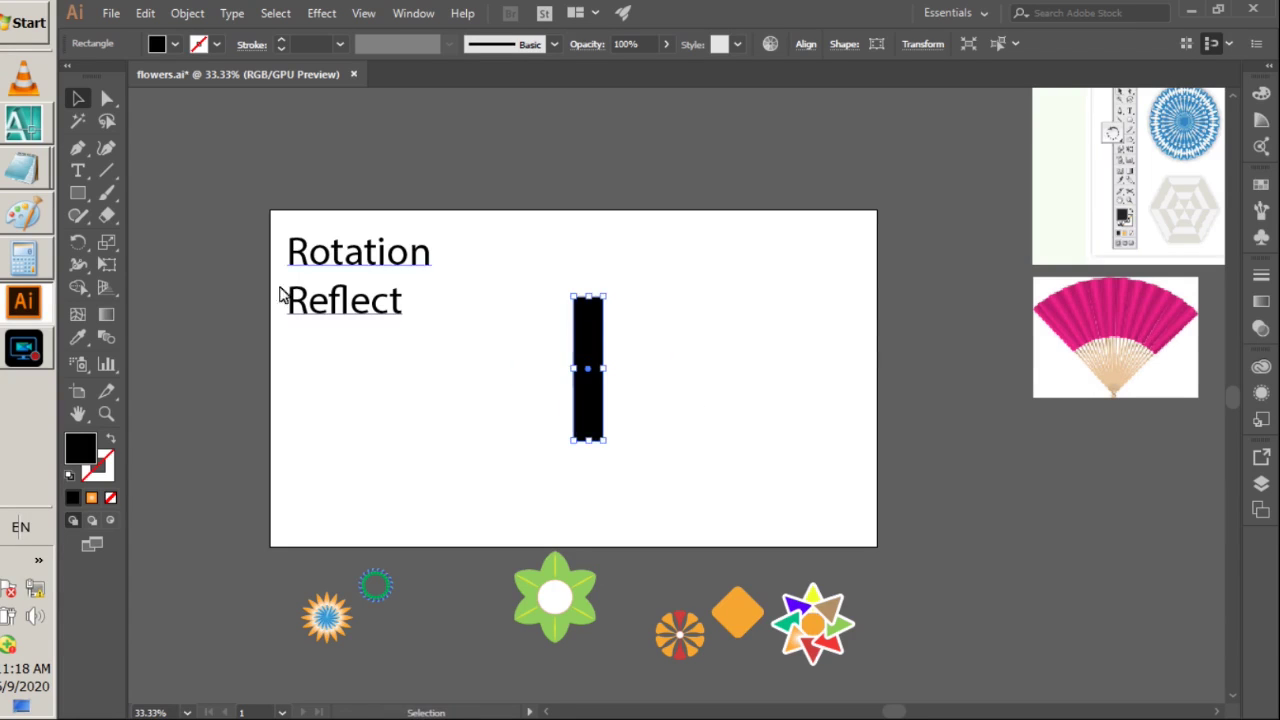
# - Preview a 35° rotation of the vertical rectangle about its center with the Rotate tool
pyautogui.click(78, 242)
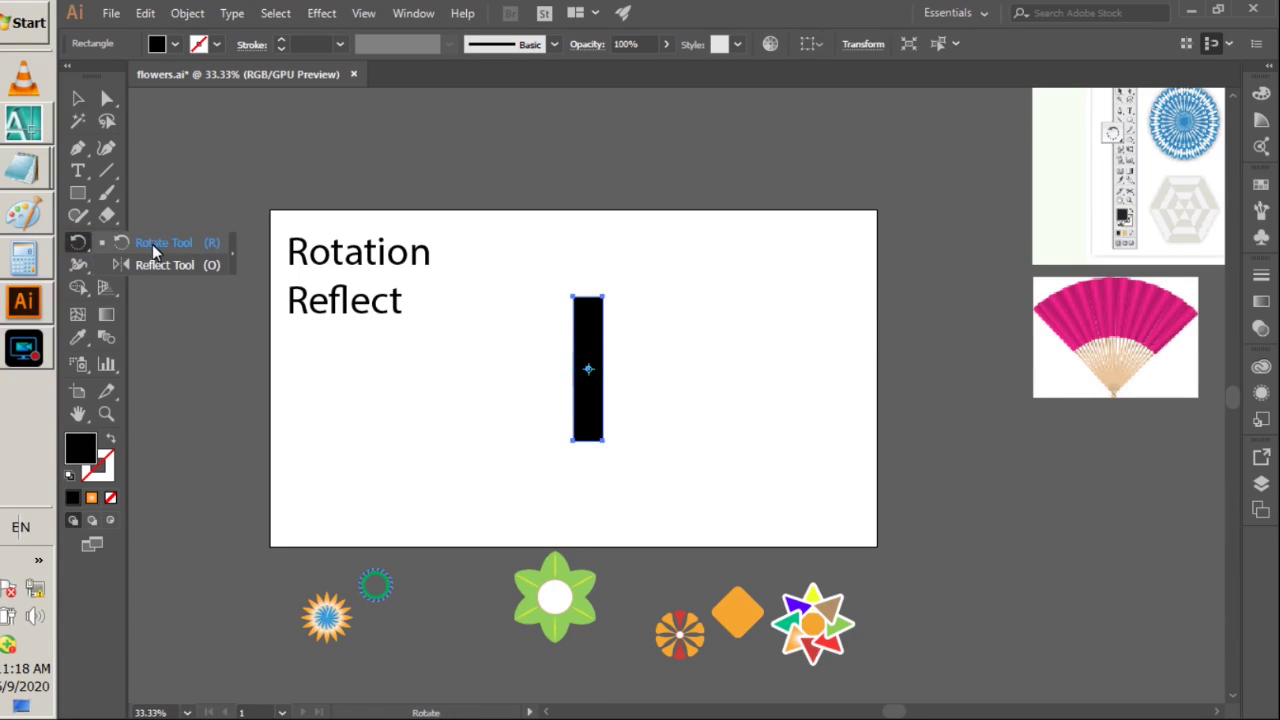
pyautogui.click(155, 250)
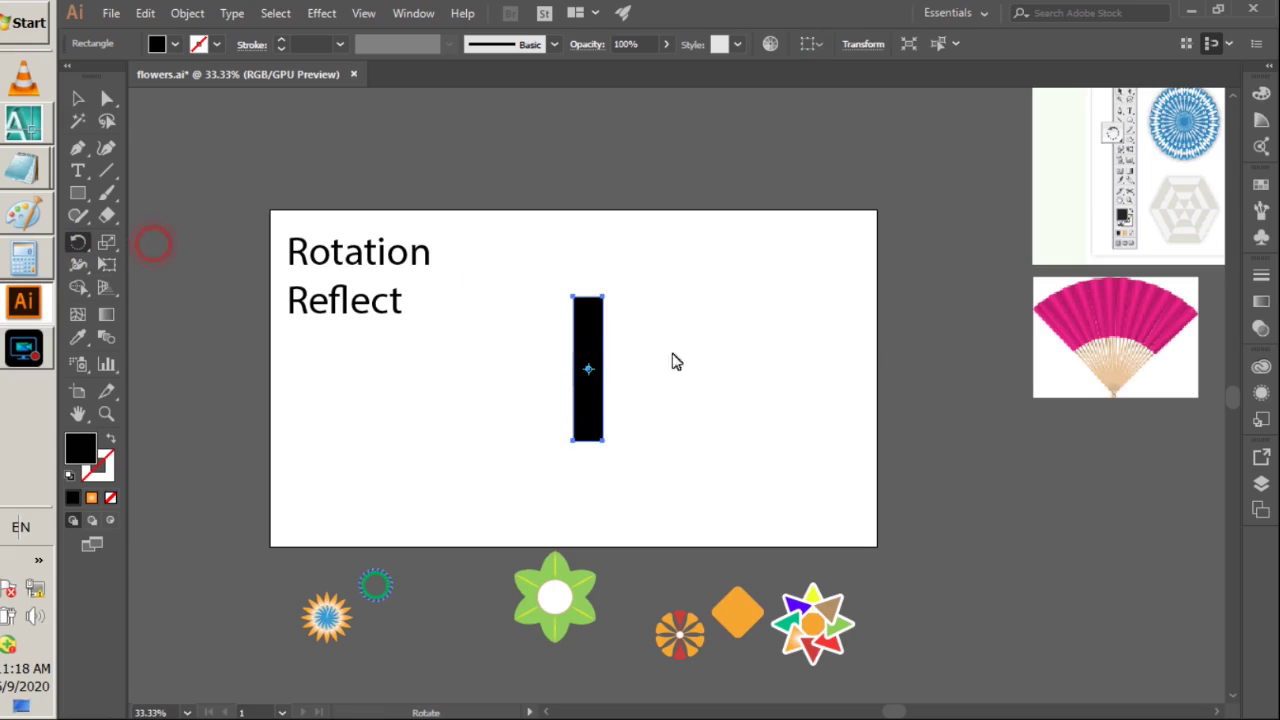
pyautogui.scroll(3, 591, 374)
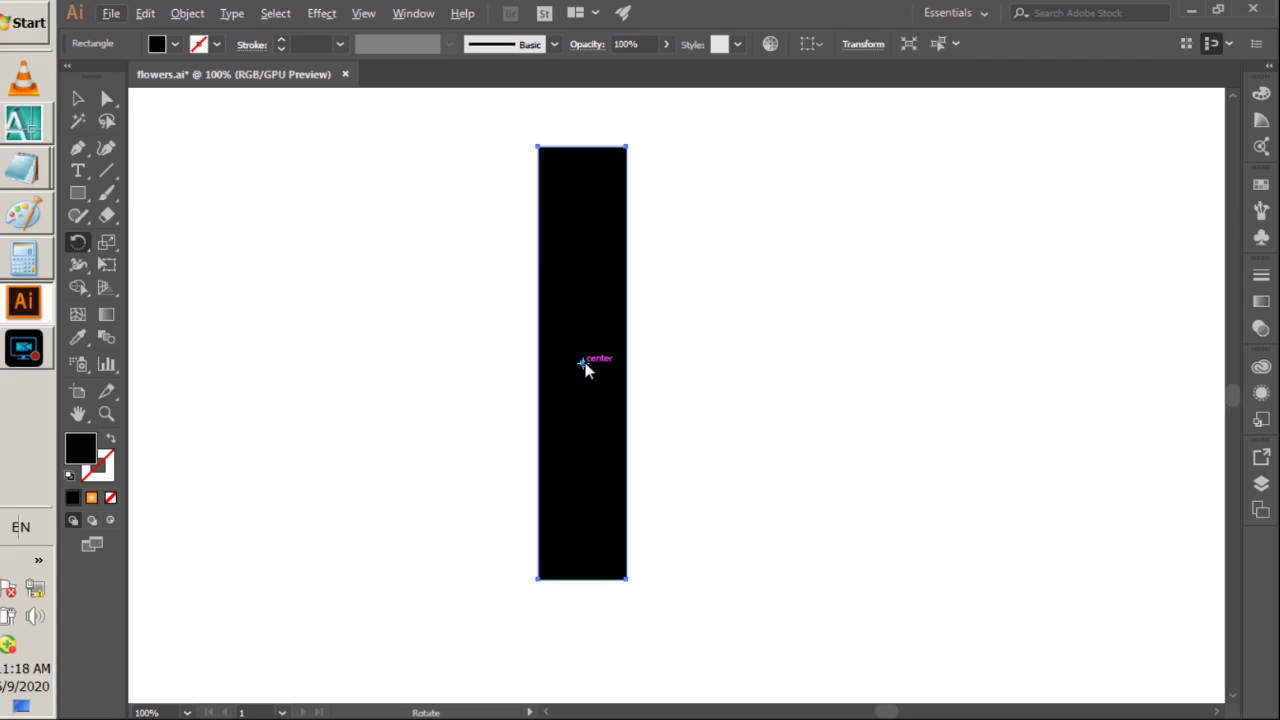
pyautogui.click(585, 366)
pyautogui.keyDown('alt'); pyautogui.click(585, 366); pyautogui.keyUp('alt')
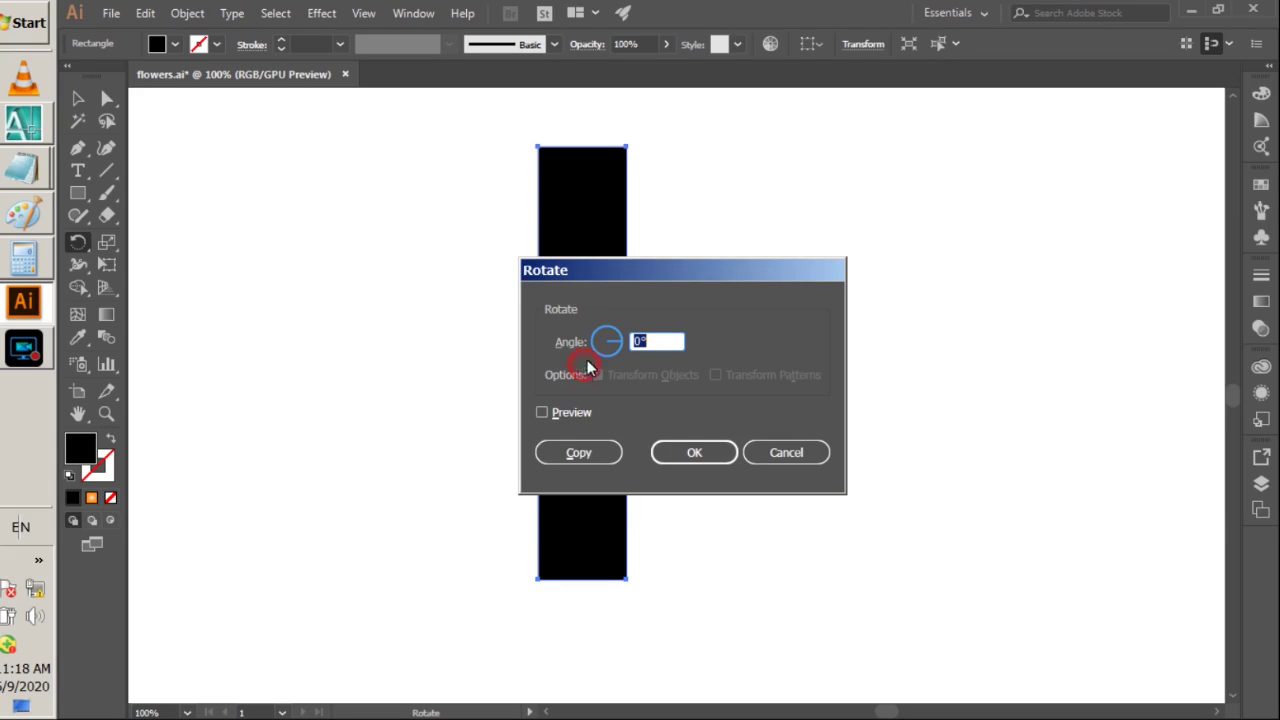
pyautogui.moveTo(634, 278); pyautogui.dragTo(835, 180)
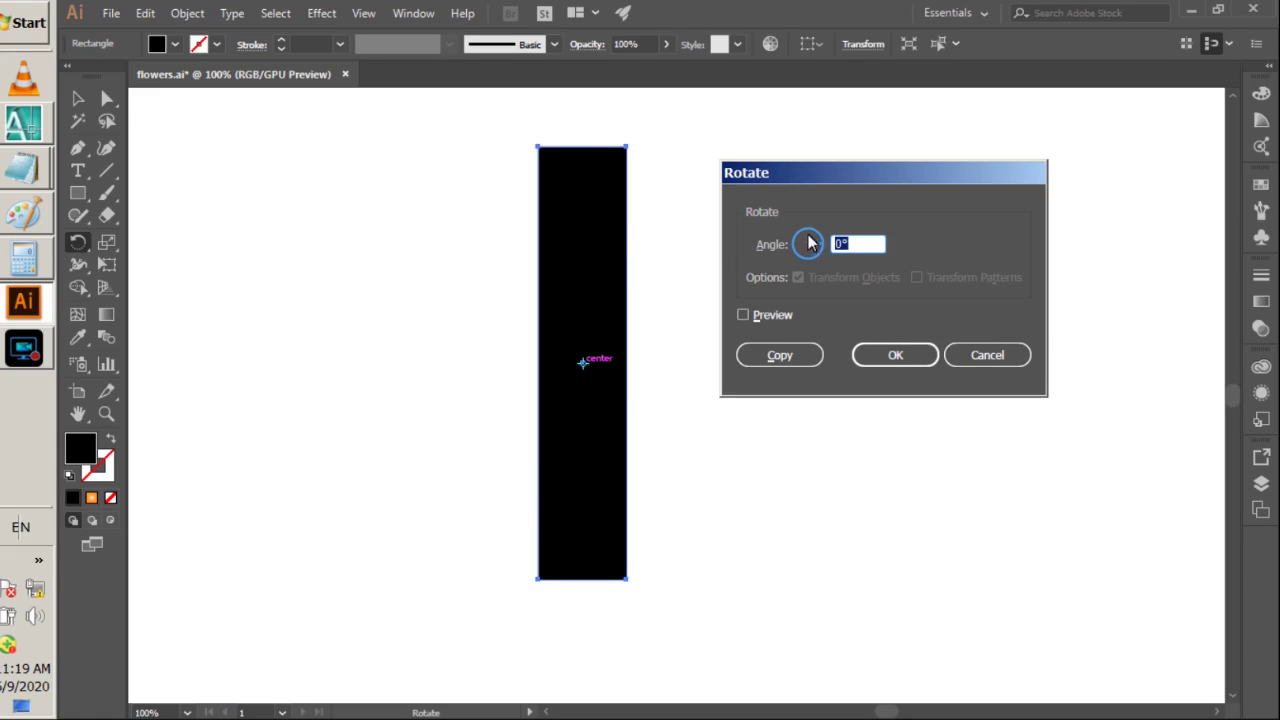
pyautogui.moveTo(822, 248)
pyautogui.mouseDown()
pyautogui.moveTo(810, 240)
pyautogui.moveTo(806, 264)
pyautogui.moveTo(800, 242)
pyautogui.moveTo(818, 246)
pyautogui.moveTo(815, 236)
pyautogui.moveTo(774, 252)
pyautogui.moveTo(782, 232)
pyautogui.moveTo(820, 249)
pyautogui.mouseUp()
pyautogui.write('35')
pyautogui.click(758, 316)
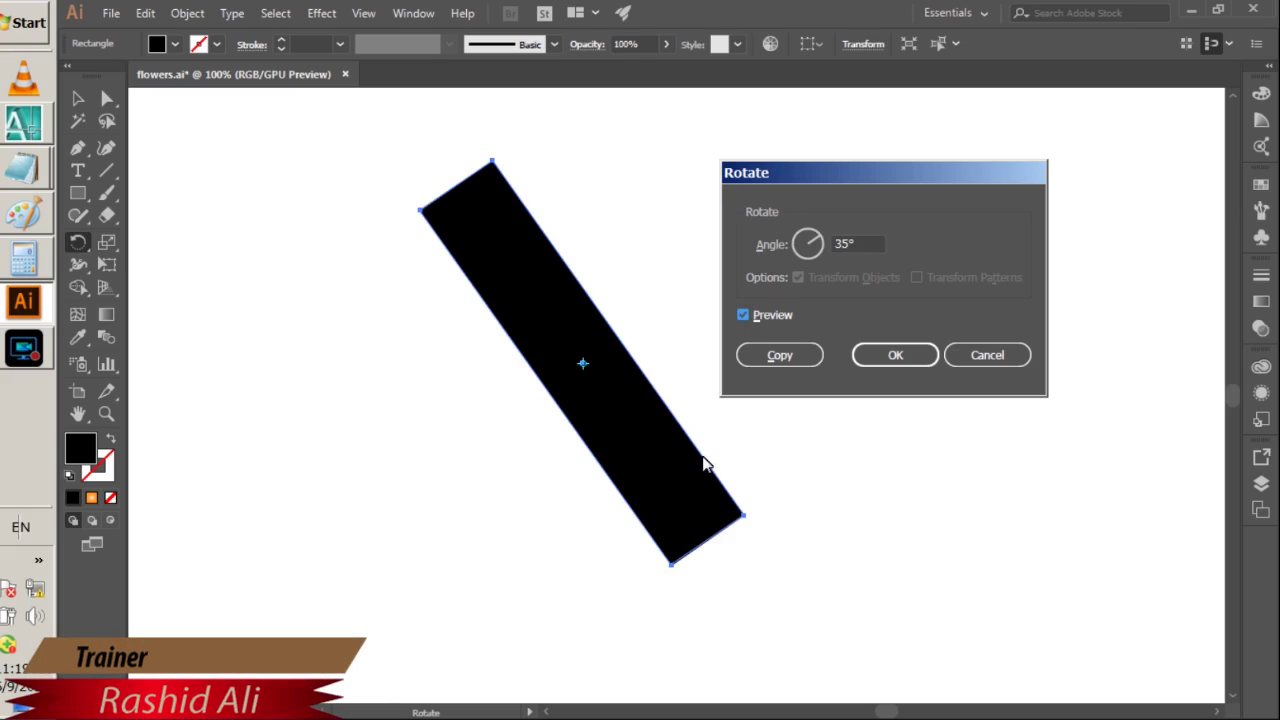
pyautogui.click(761, 316)
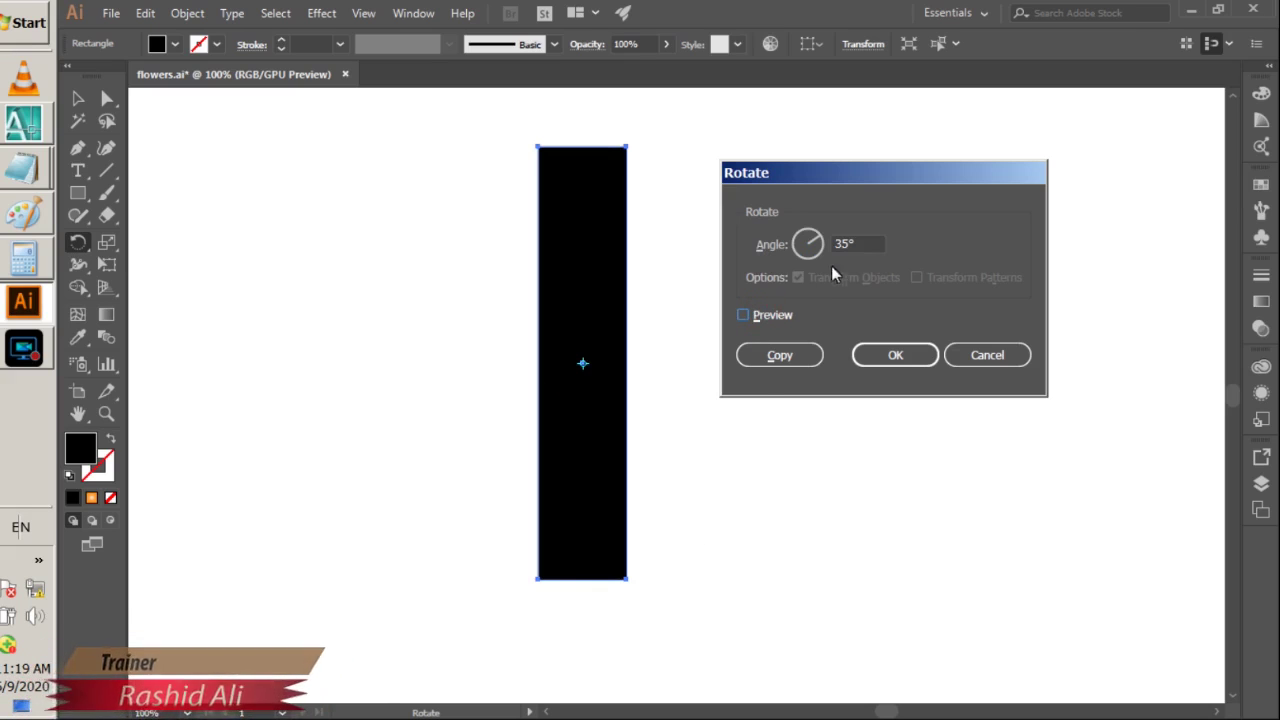
# - Preview the rectangle's rotation about its center at 60° and at 10°
pyautogui.doubleClick(880, 245)
pyautogui.write('60')
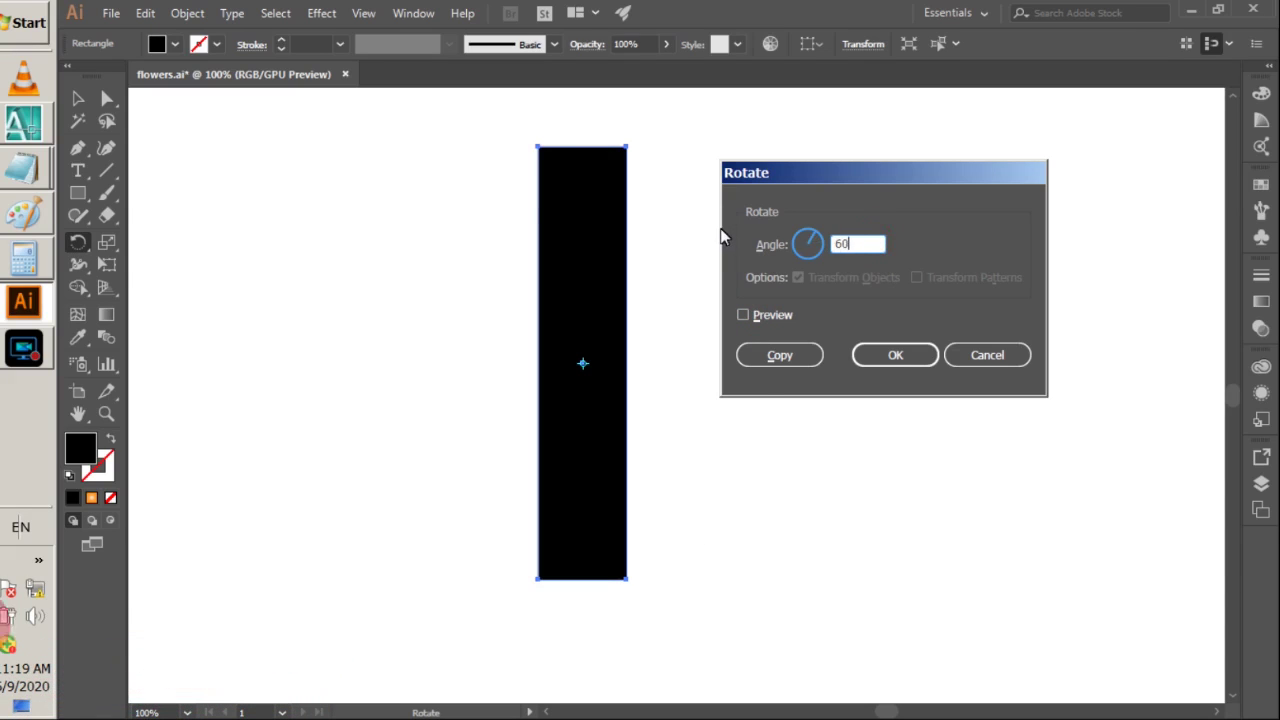
pyautogui.click(744, 316)
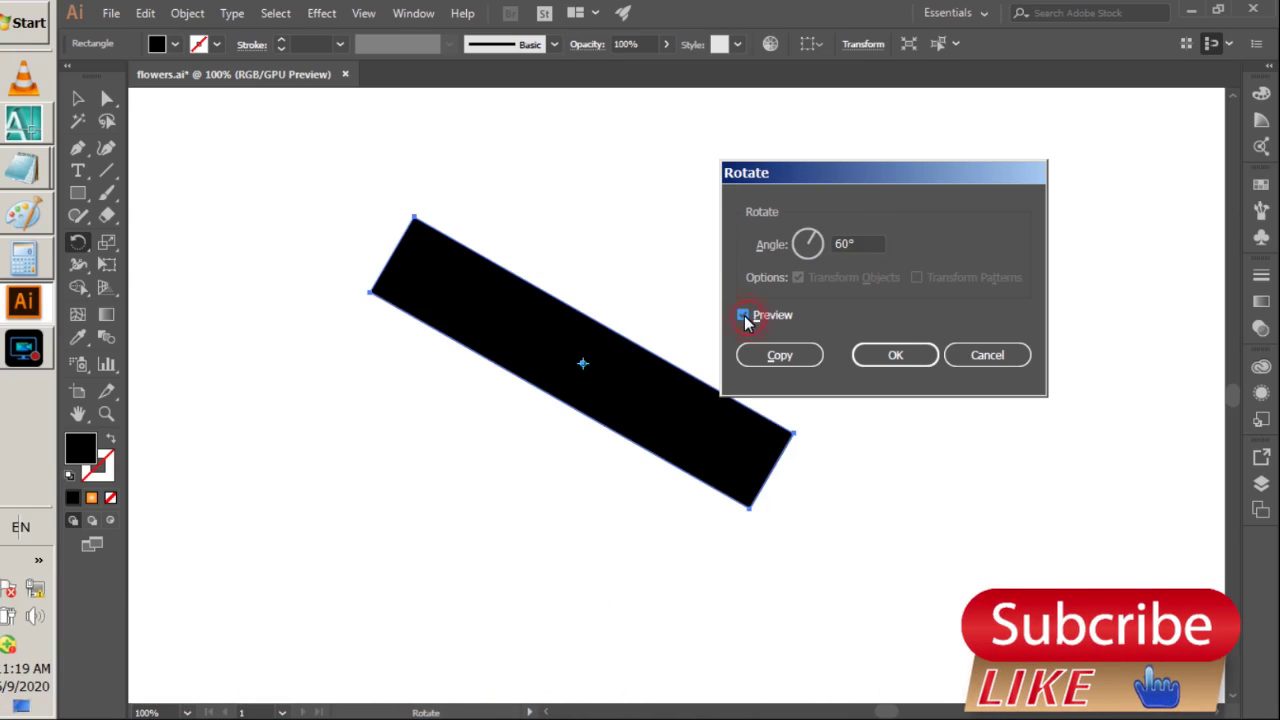
pyautogui.click(744, 316)
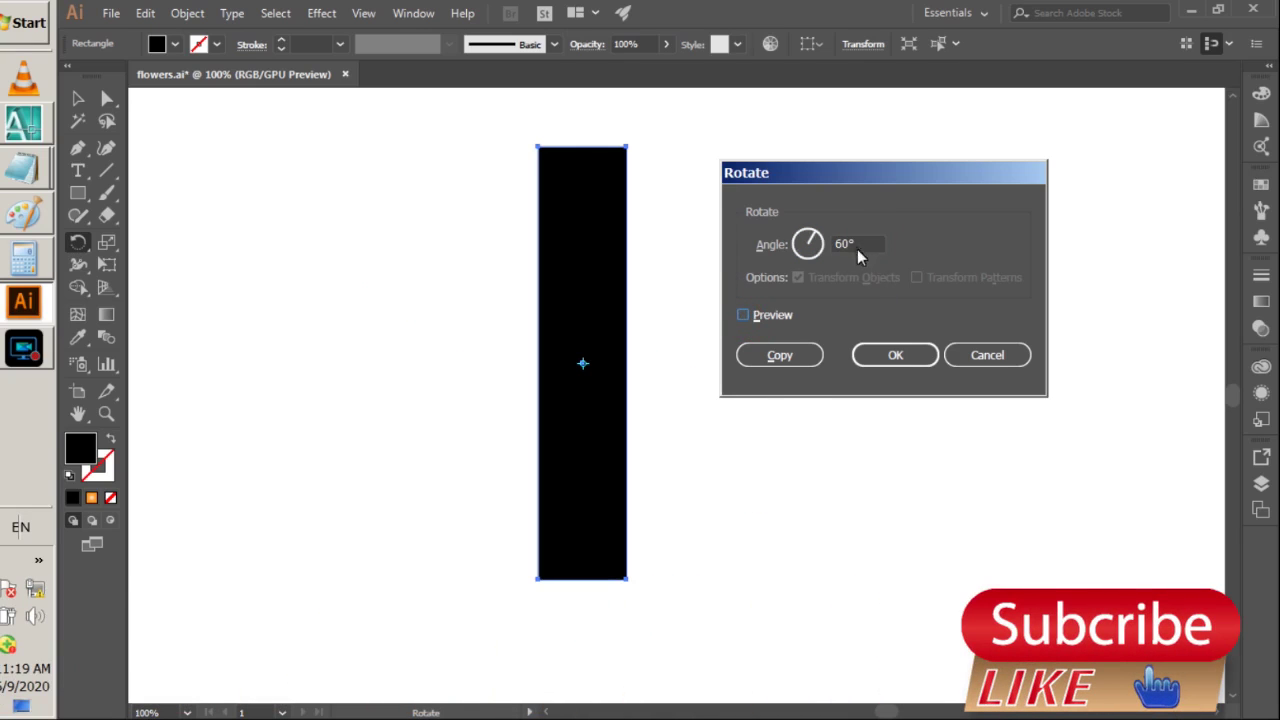
pyautogui.click(778, 248)
pyautogui.write('10')
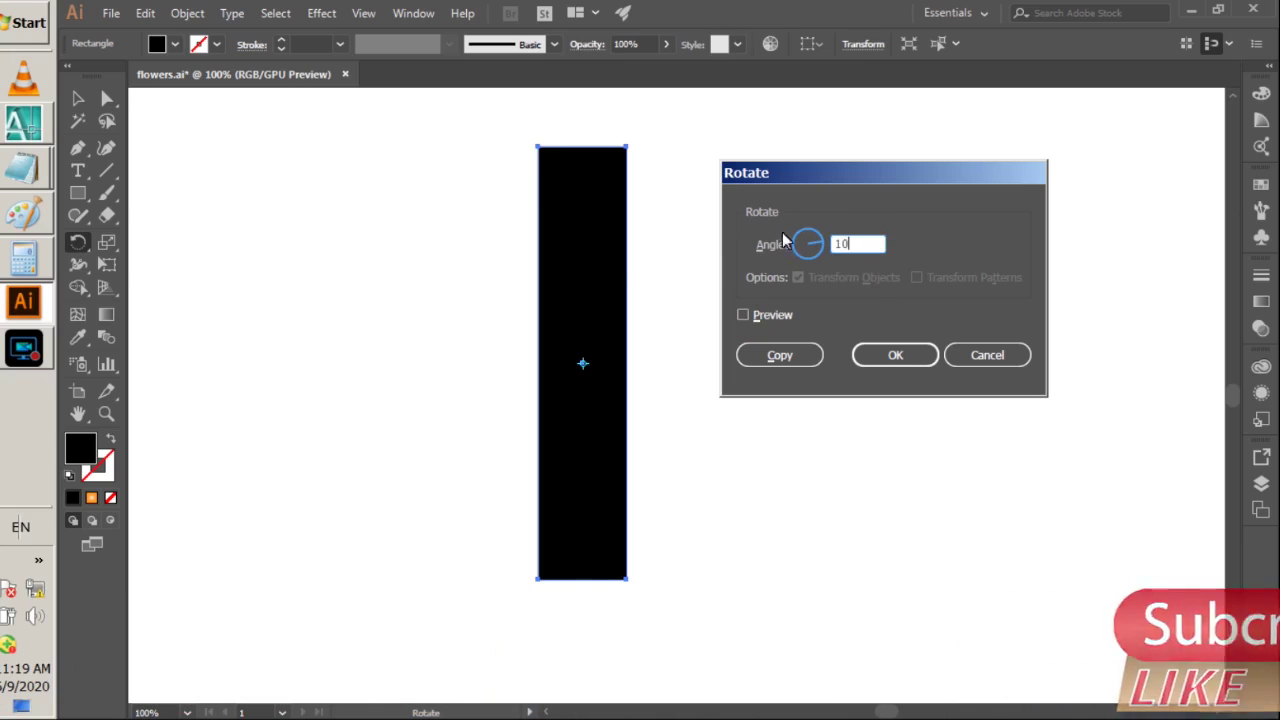
pyautogui.click(786, 315)
pyautogui.click(778, 316)
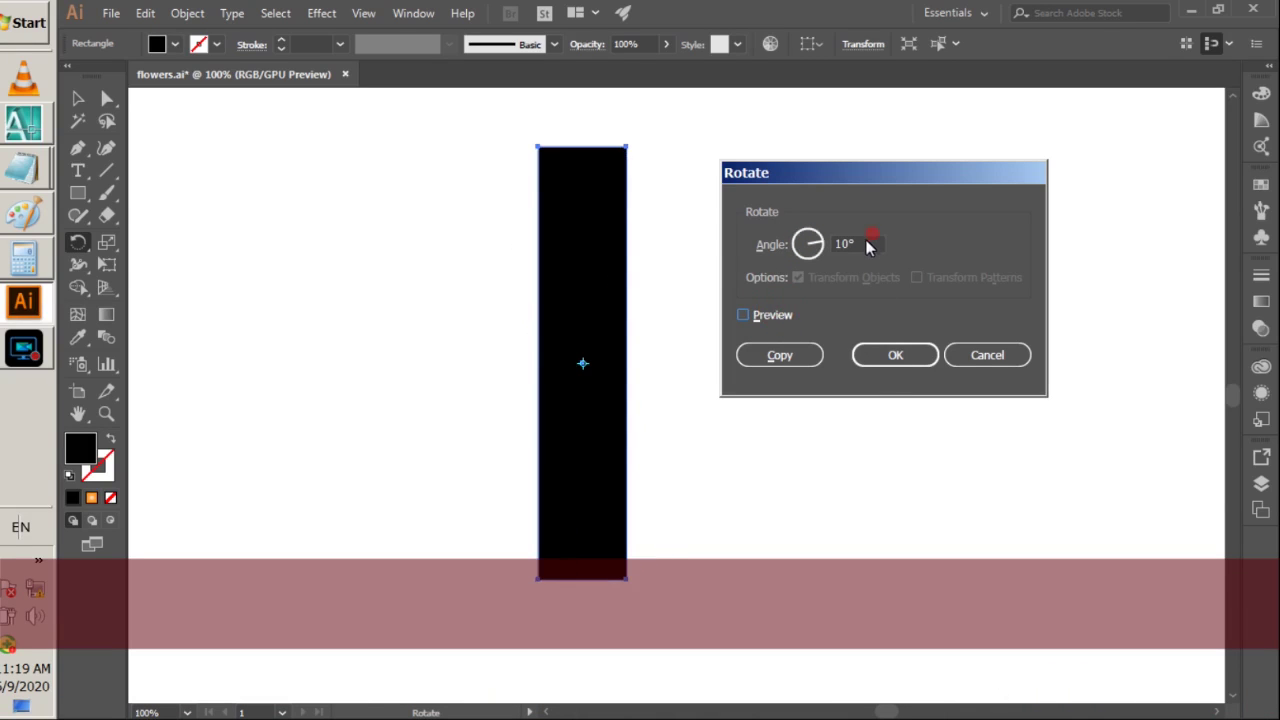
# - Rotate the rectangle 60° about its center, checking the preview before applying it
pyautogui.moveTo(869, 244); pyautogui.dragTo(814, 247)
pyautogui.write('60')
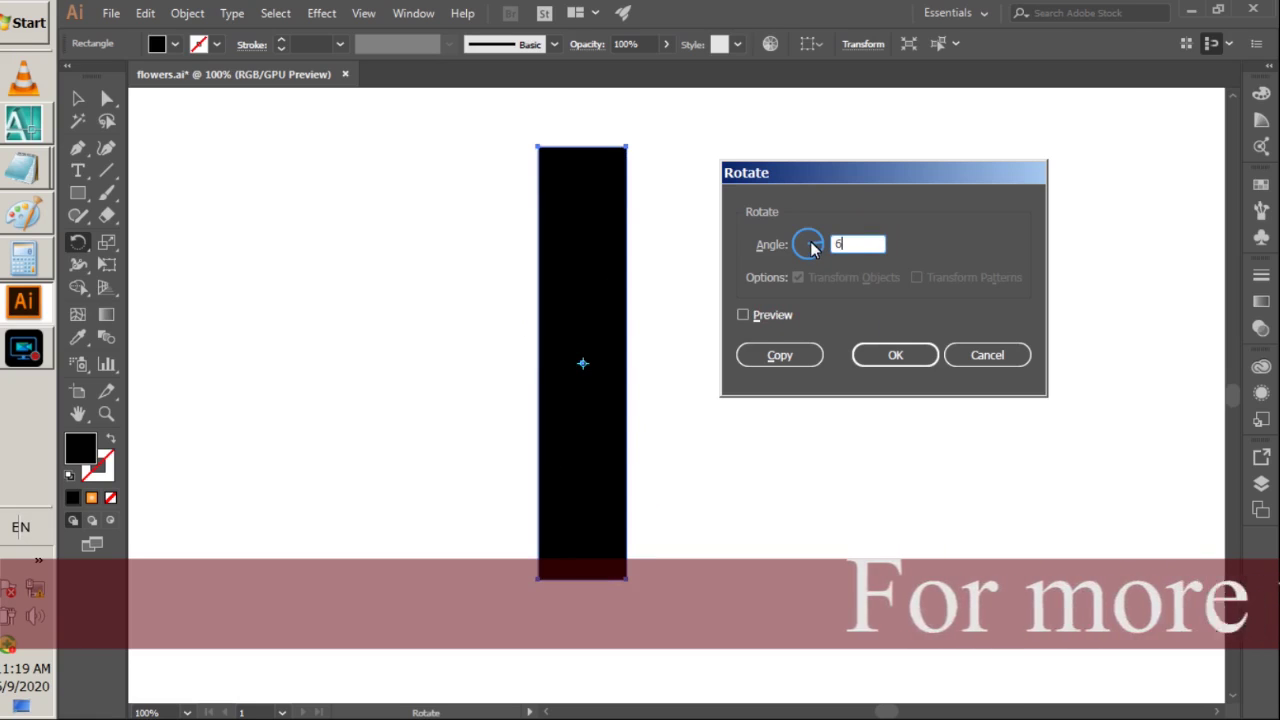
pyautogui.click(765, 316)
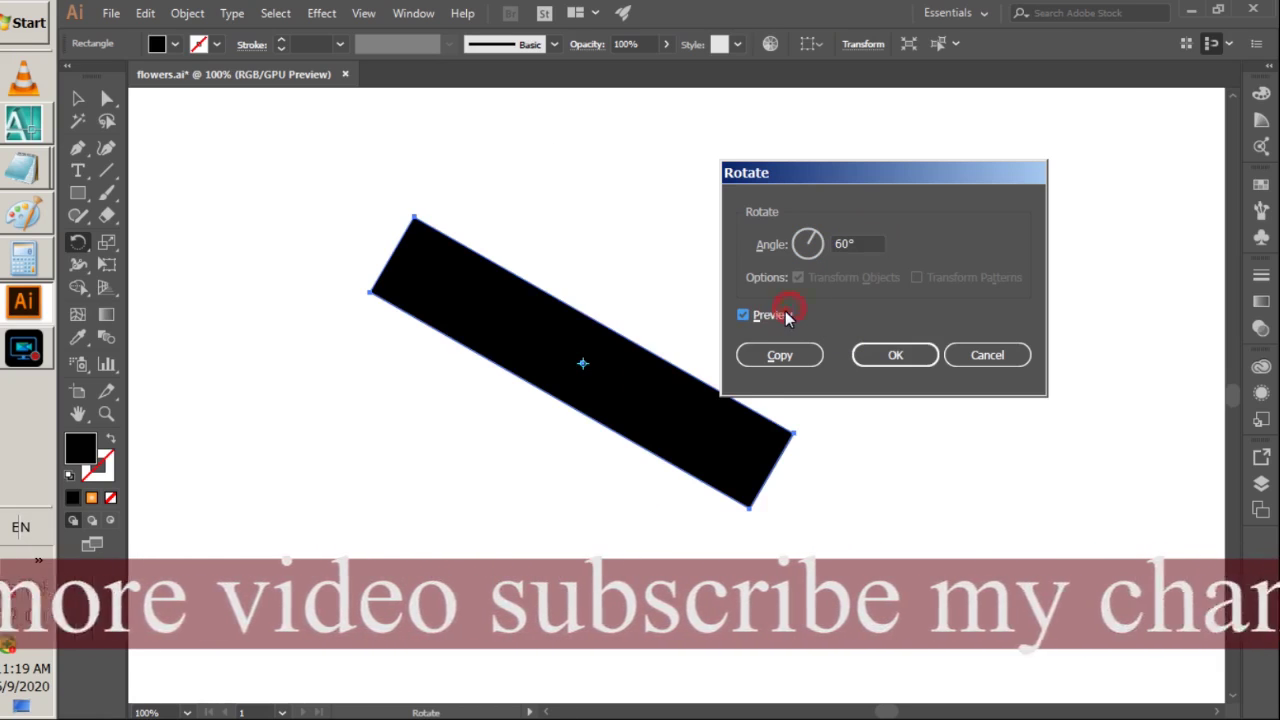
pyautogui.click(895, 356)
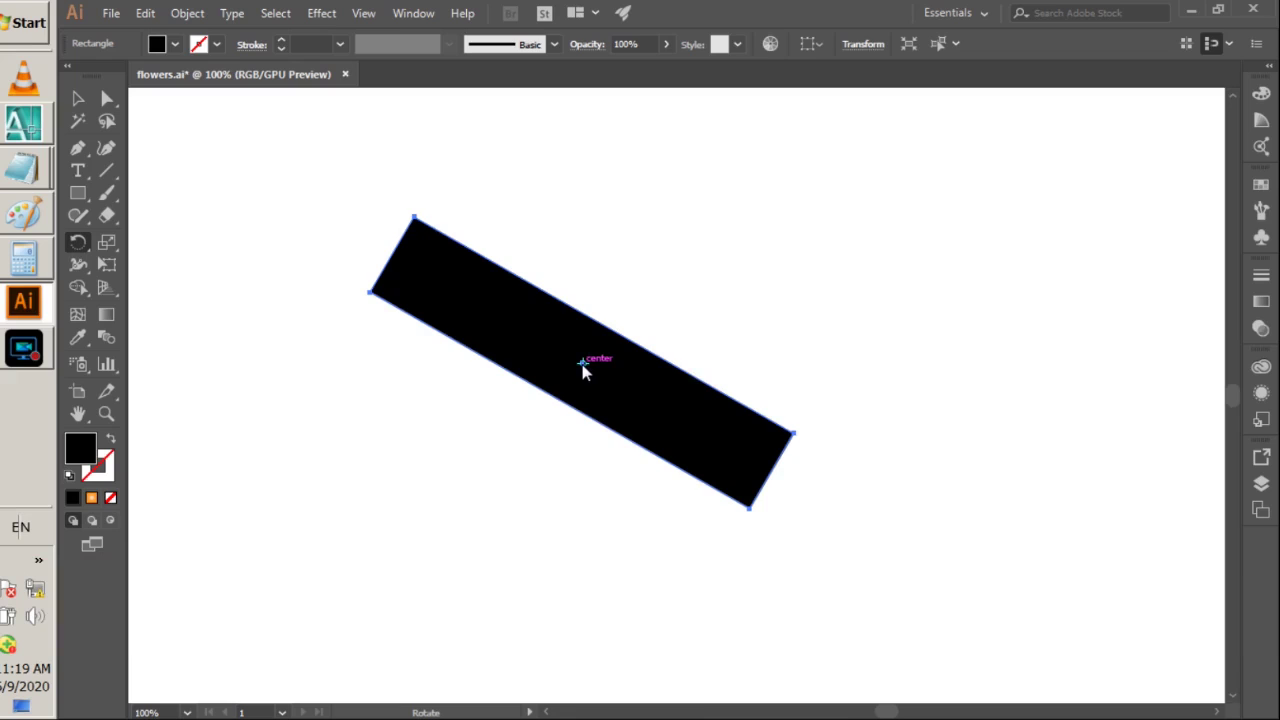
# - Undo the 60° rotation, then try a freehand rotation of the rectangle and undo it
pyautogui.hotkey('ctrl', 'z')
pyautogui.moveTo(585, 370); pyautogui.dragTo(580, 452)
pyautogui.hotkey('ctrl', 'z')
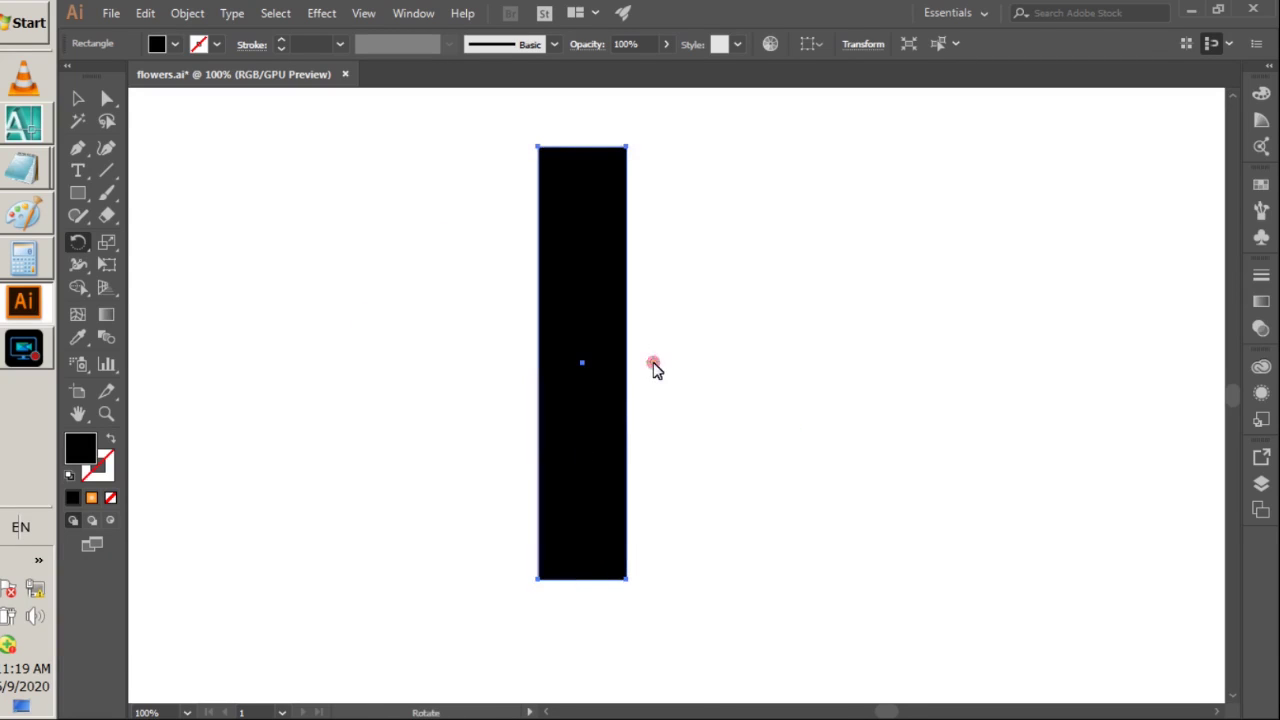
# - Create a copy of the rectangle rotated 50° about the midpoint of its bottom edge
pyautogui.click(652, 362)
pyautogui.click(583, 580)
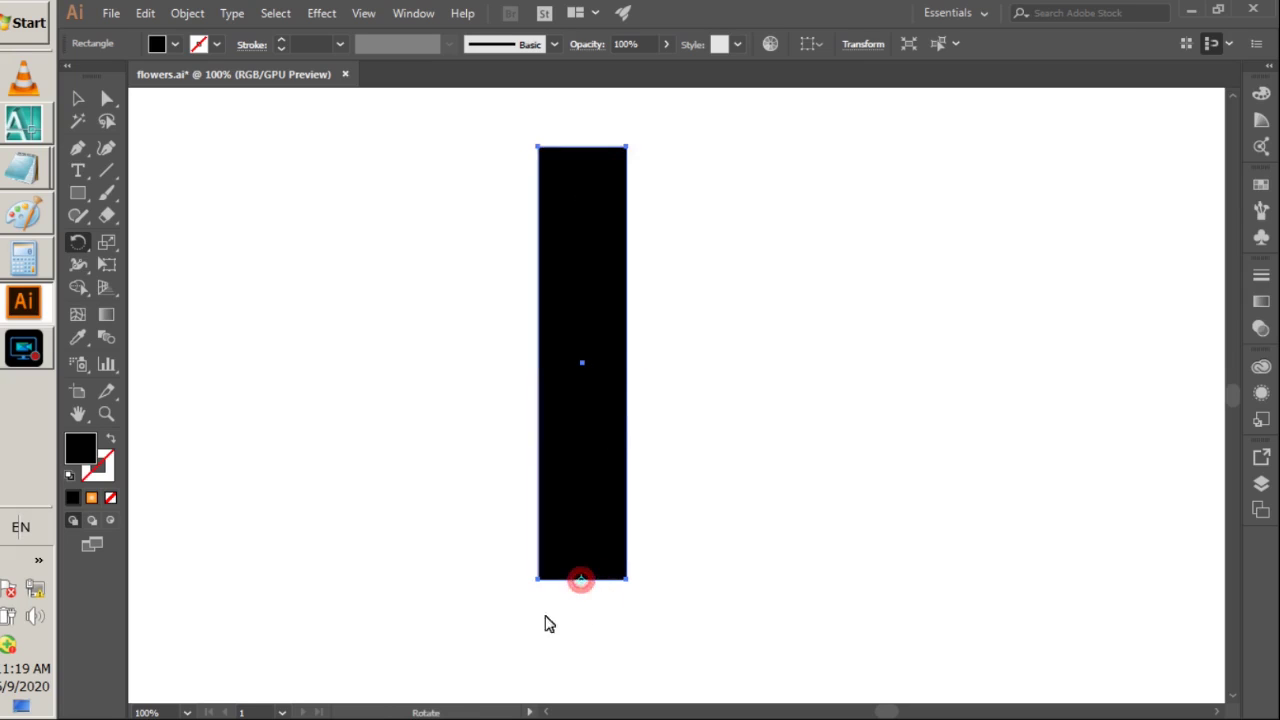
pyautogui.click(583, 580)
pyautogui.keyDown('alt'); pyautogui.click(583, 580); pyautogui.keyUp('alt')
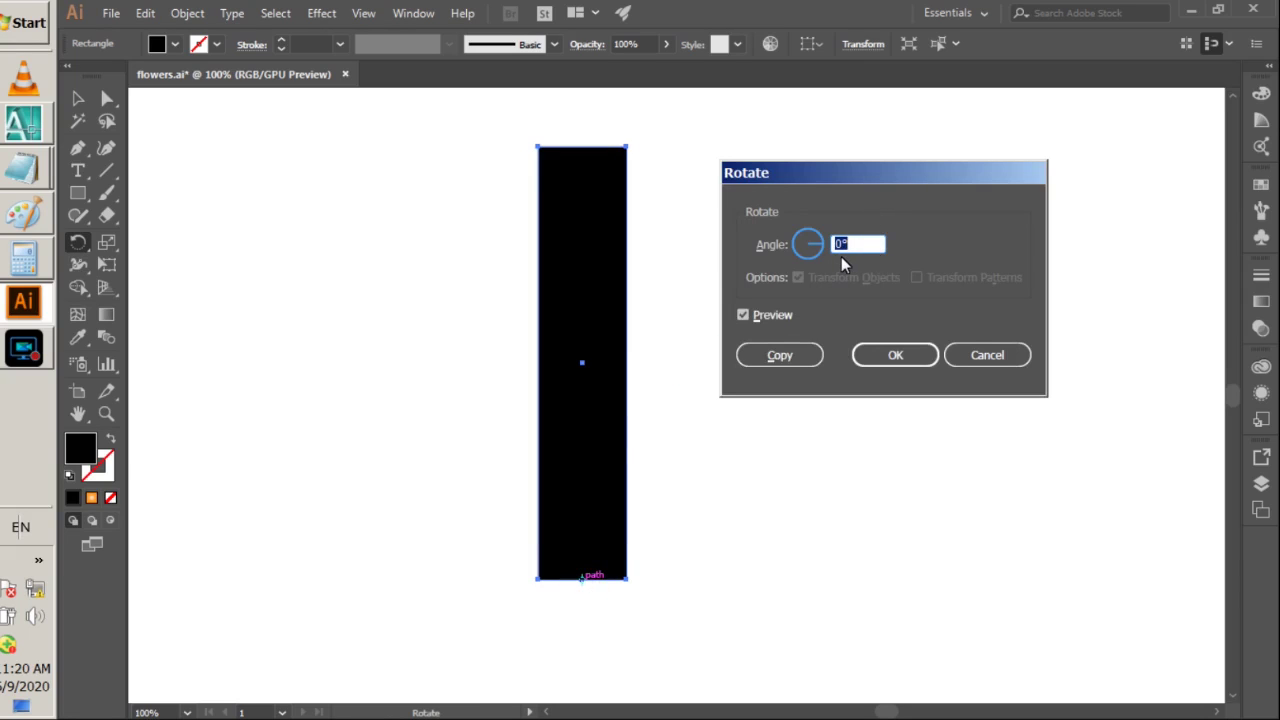
pyautogui.write('50')
pyautogui.click(755, 317)
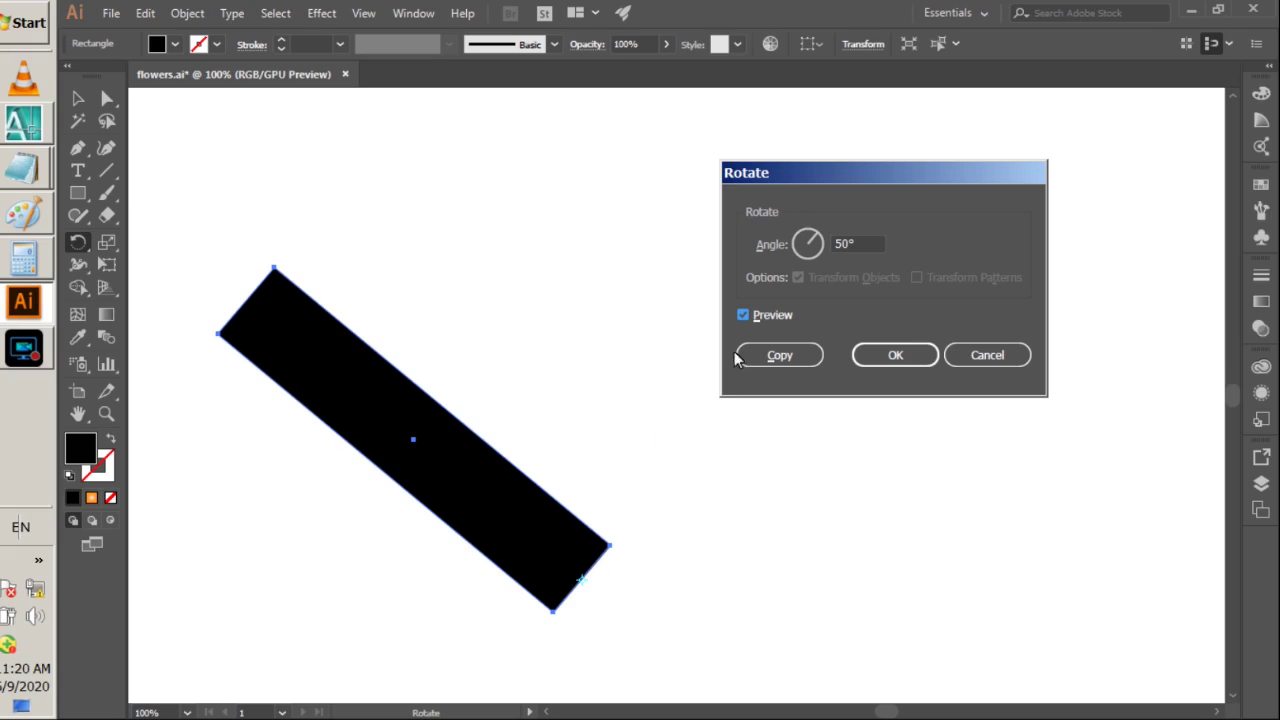
pyautogui.click(743, 315)
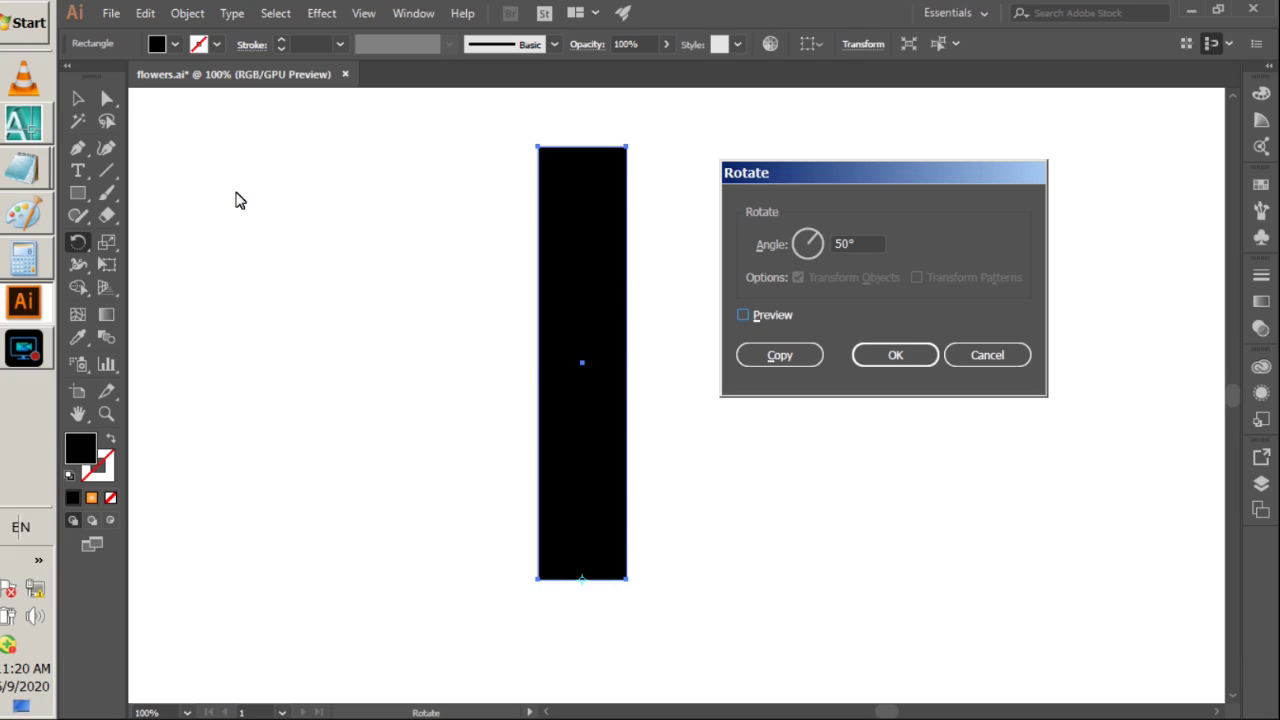
pyautogui.click(771, 315)
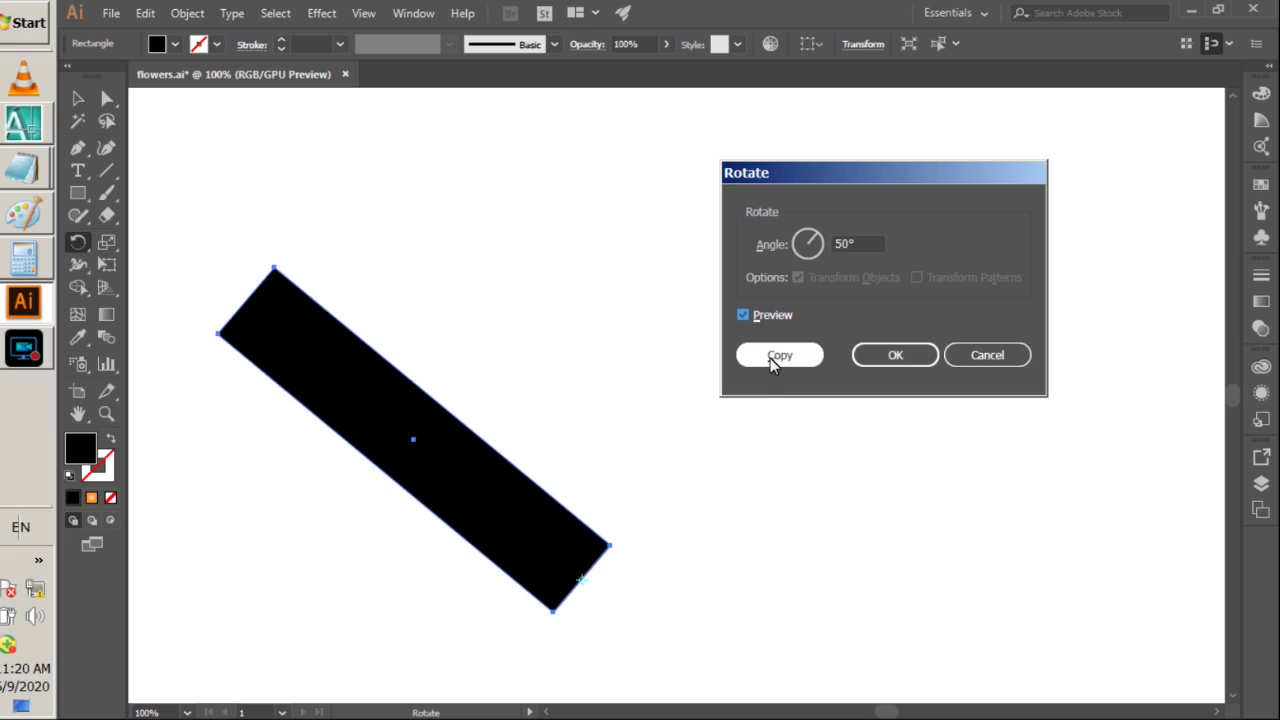
pyautogui.click(770, 358)
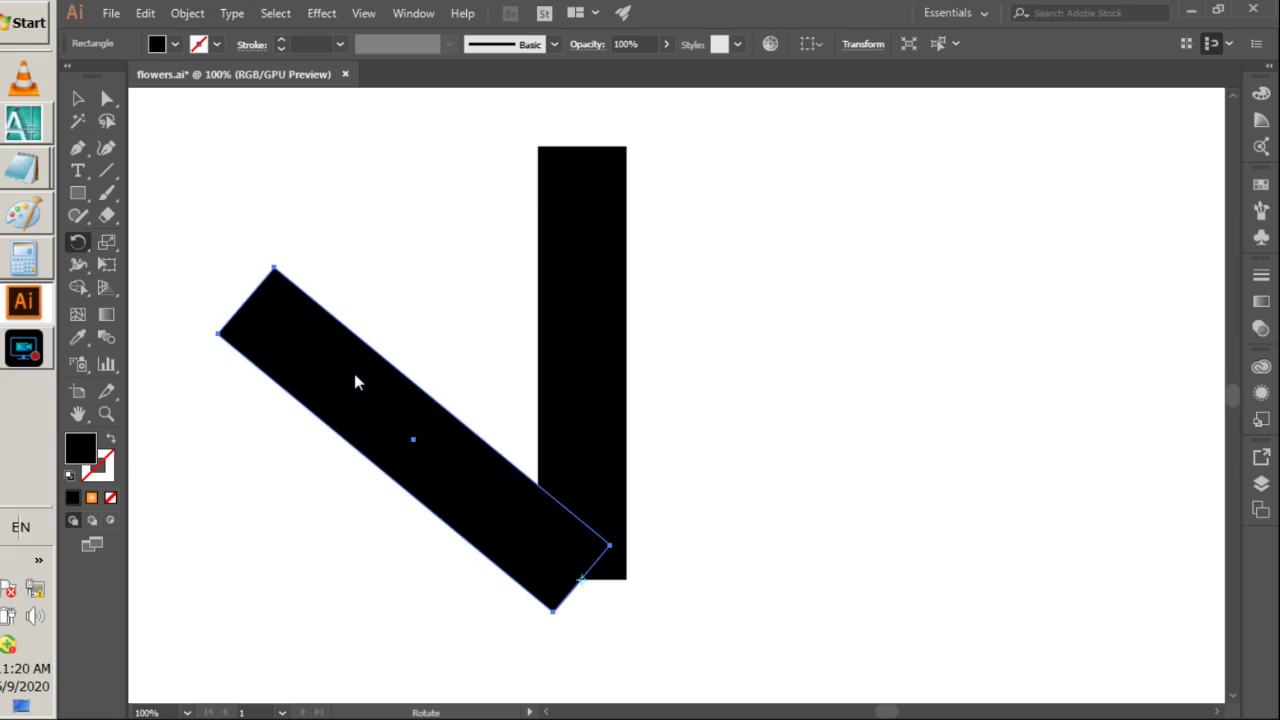
# - Repeat the rotated copy five more times to form a radial pattern of seven bars
pyautogui.scroll(-3, 355, 382)
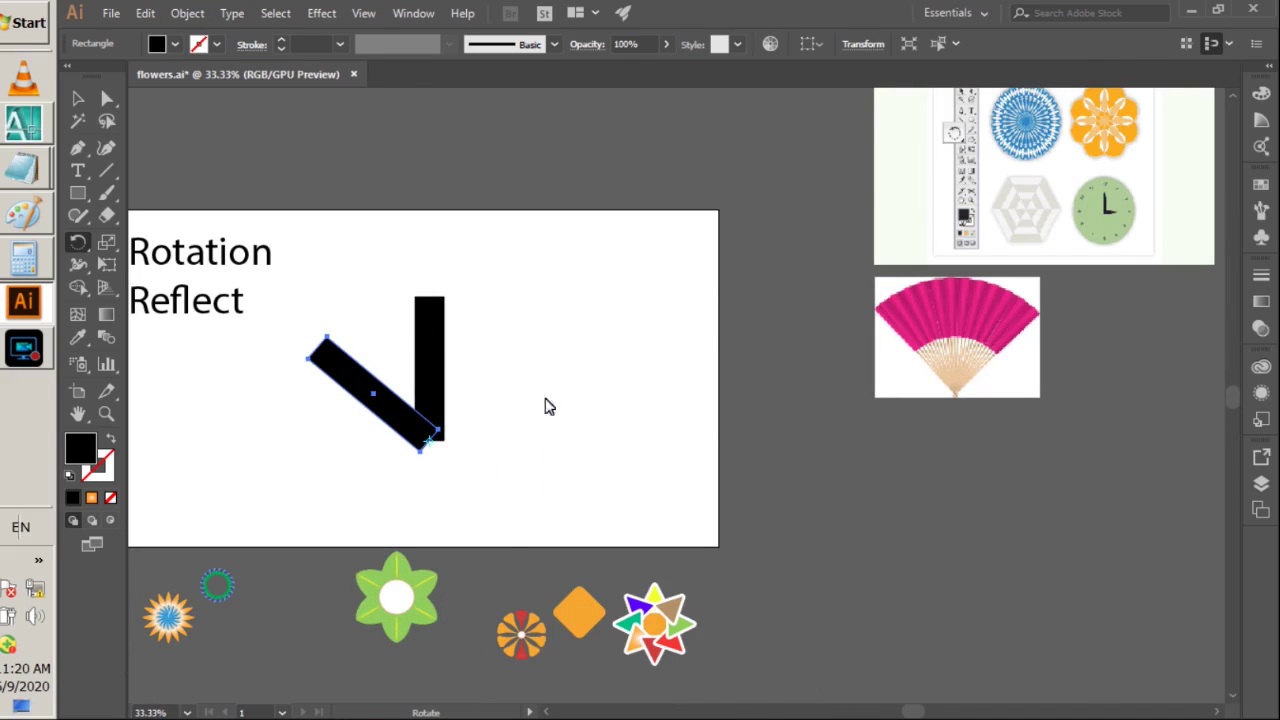
pyautogui.hotkey('ctrl', 'd')
pyautogui.hotkey('ctrl', 'd')
pyautogui.hotkey('ctrl', 'd')
pyautogui.hotkey('ctrl', 'd')
pyautogui.hotkey('ctrl', 'd')
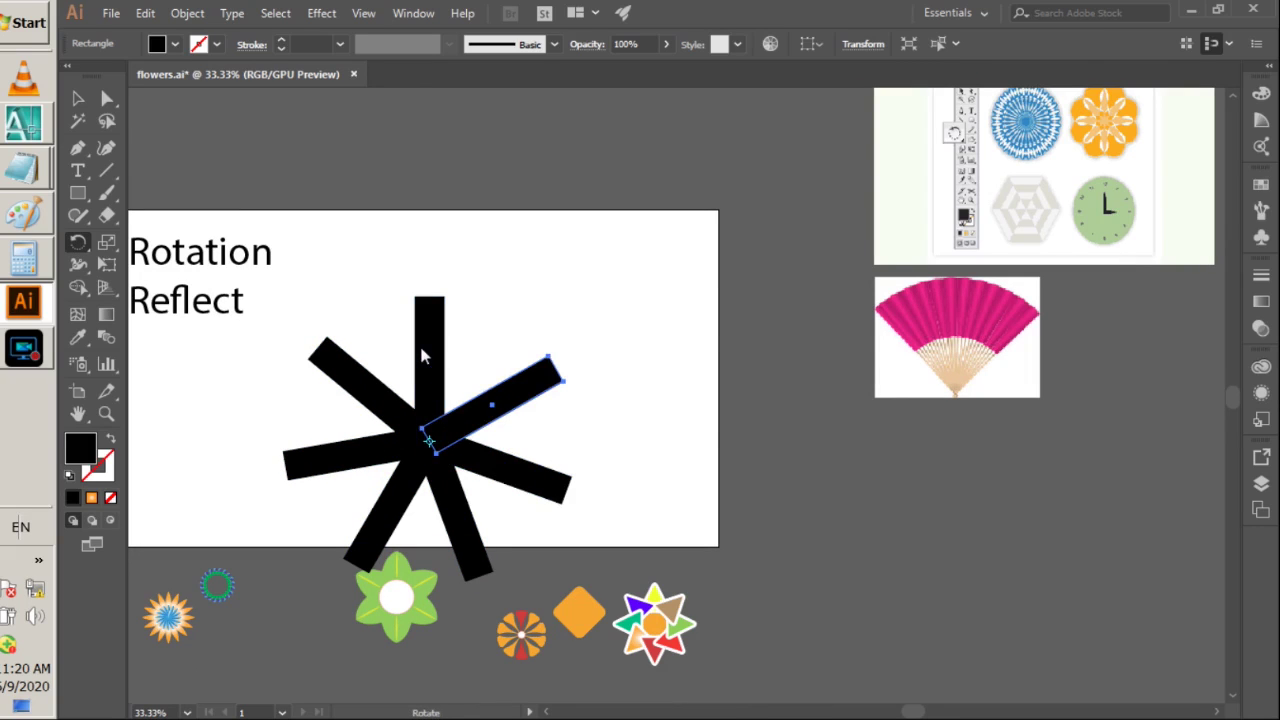
# - Delete all seven bars of the radial pattern from the artboard
pyautogui.click(77, 98)
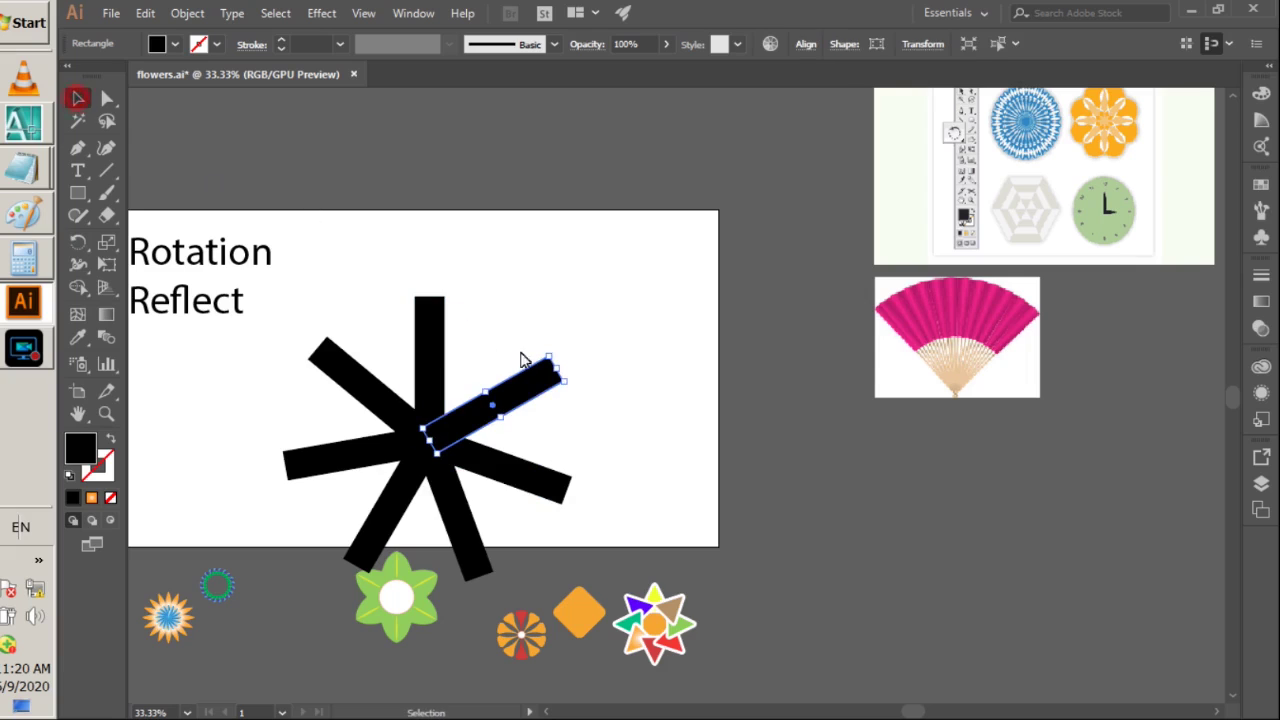
pyautogui.moveTo(662, 330); pyautogui.dragTo(325, 518)
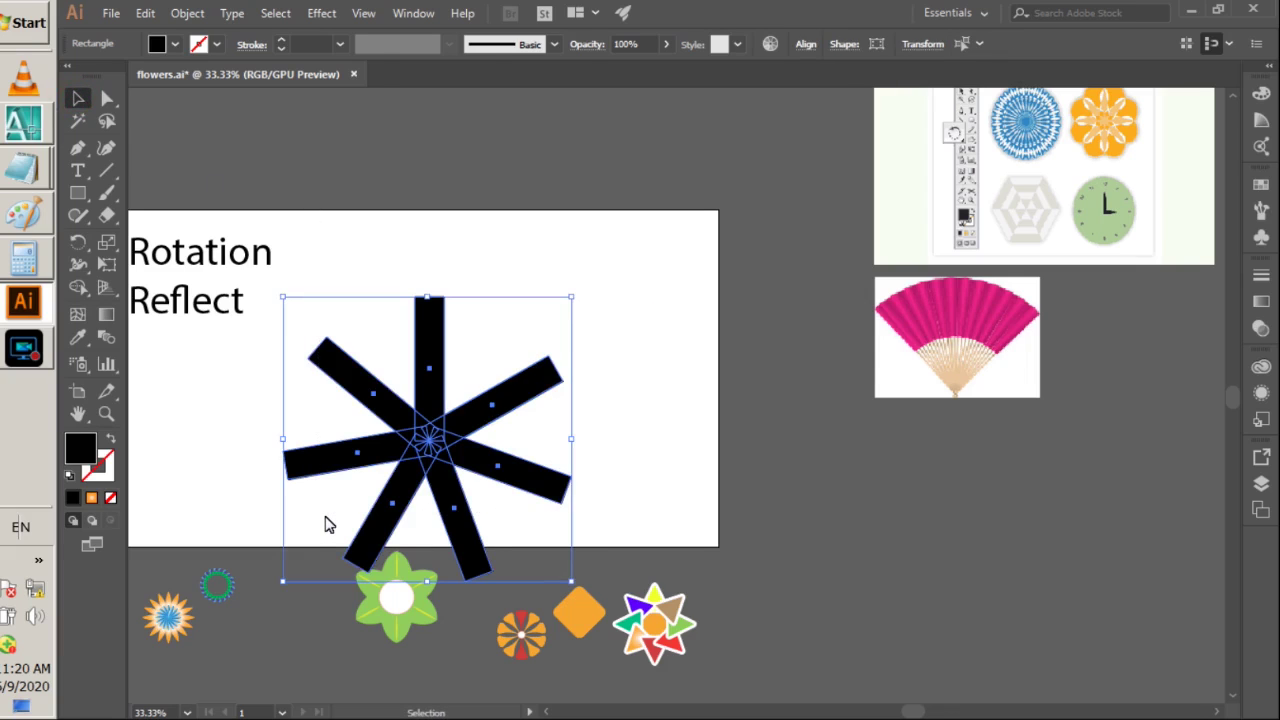
pyautogui.press('Delete')
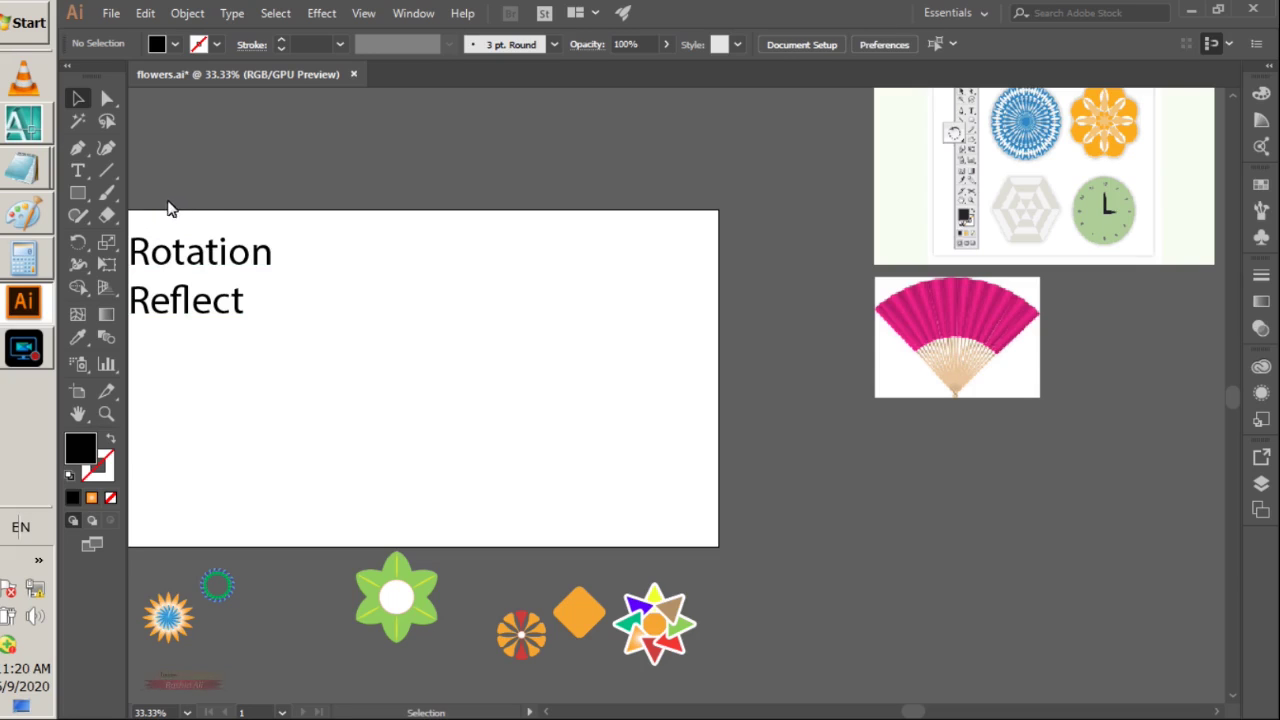
# - Draw a tall black rectangular shape about 158 px wide in the artboard's right half with the Pen tool
pyautogui.click(79, 246)
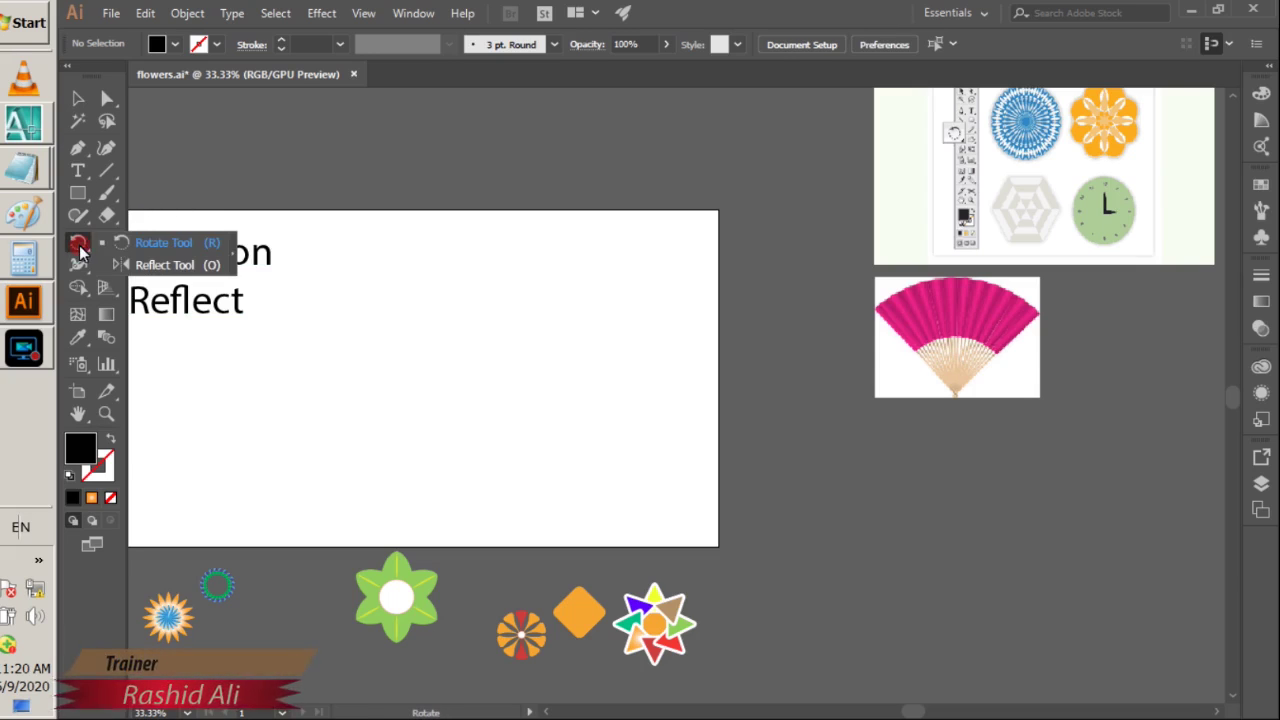
pyautogui.click(132, 267)
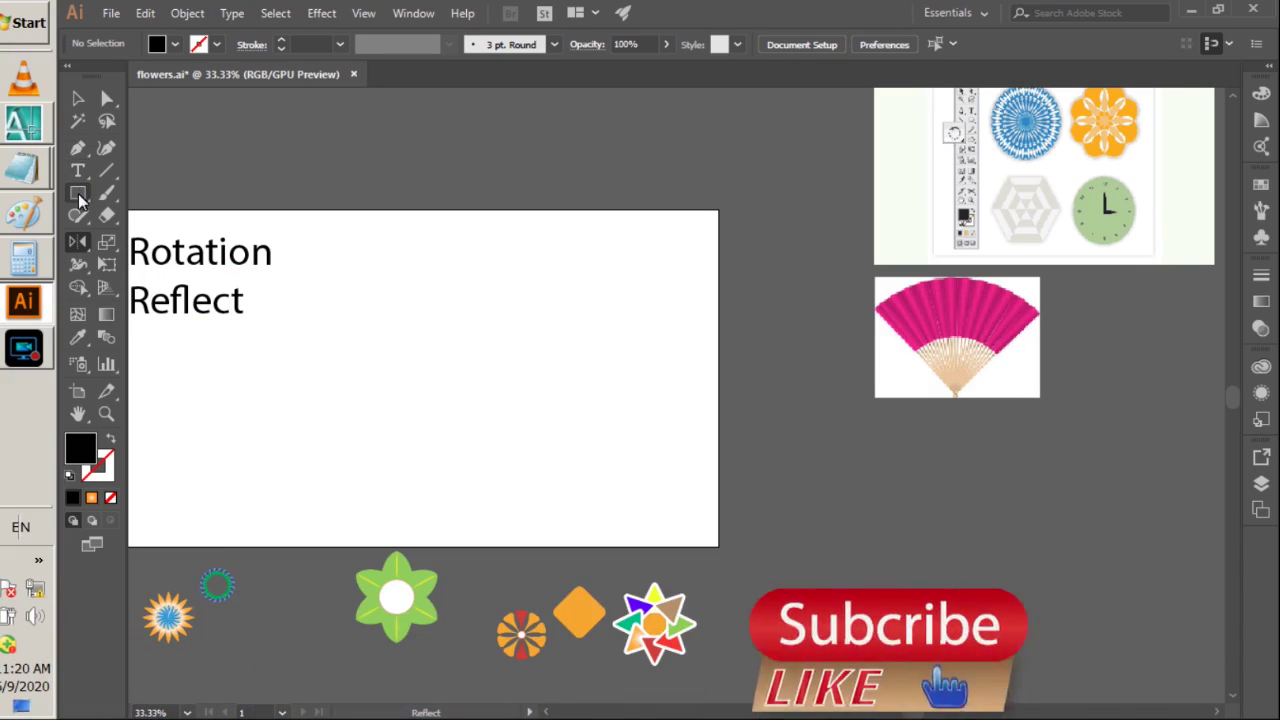
pyautogui.click(79, 150)
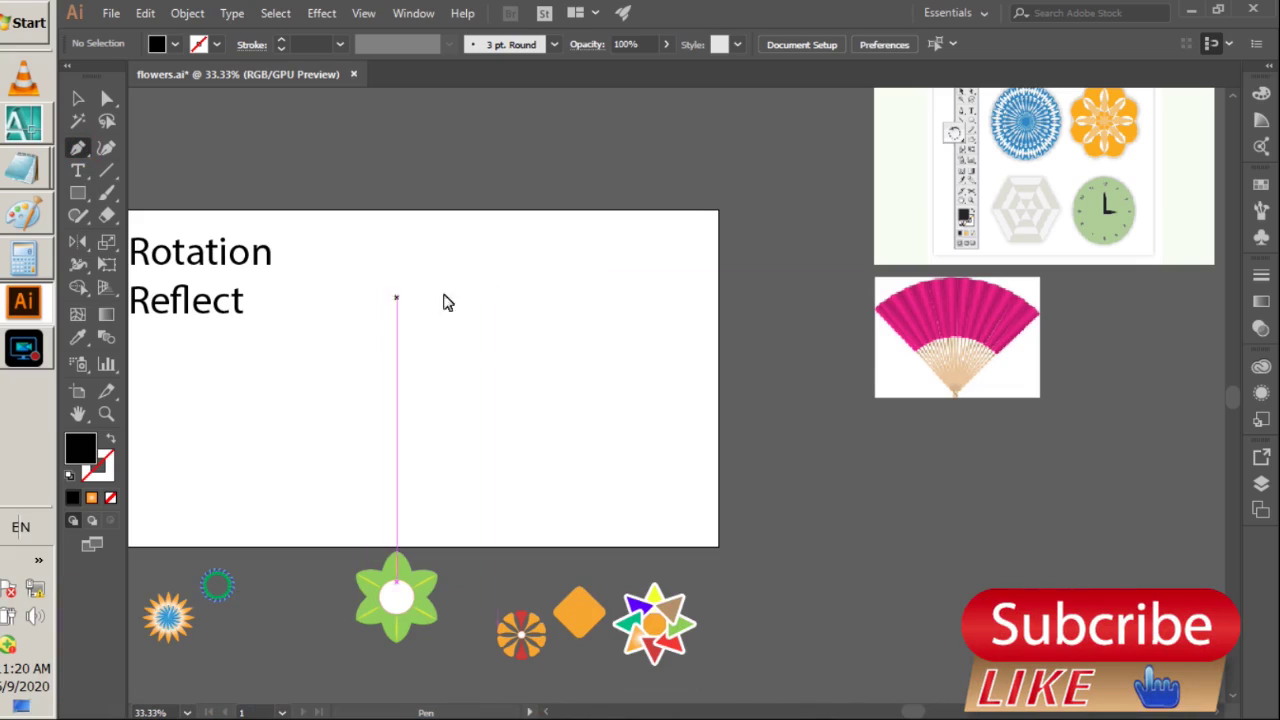
pyautogui.click(577, 289)
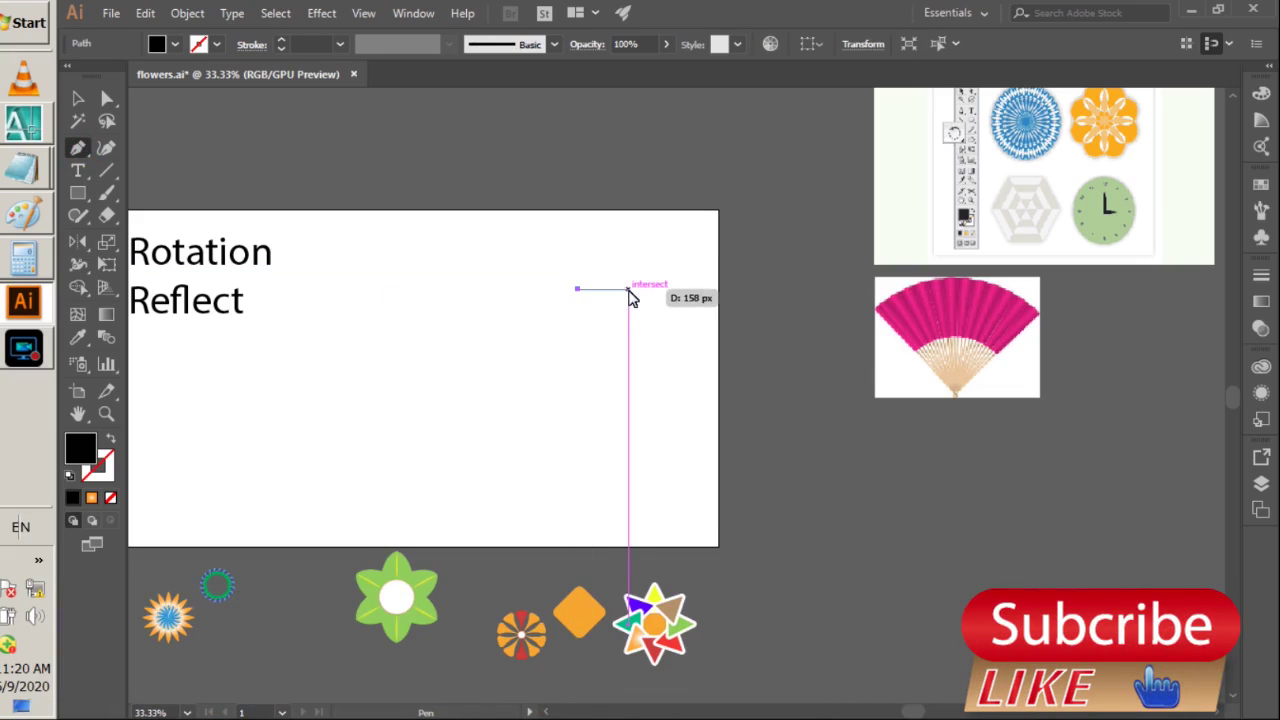
pyautogui.click(627, 289)
pyautogui.click(627, 430)
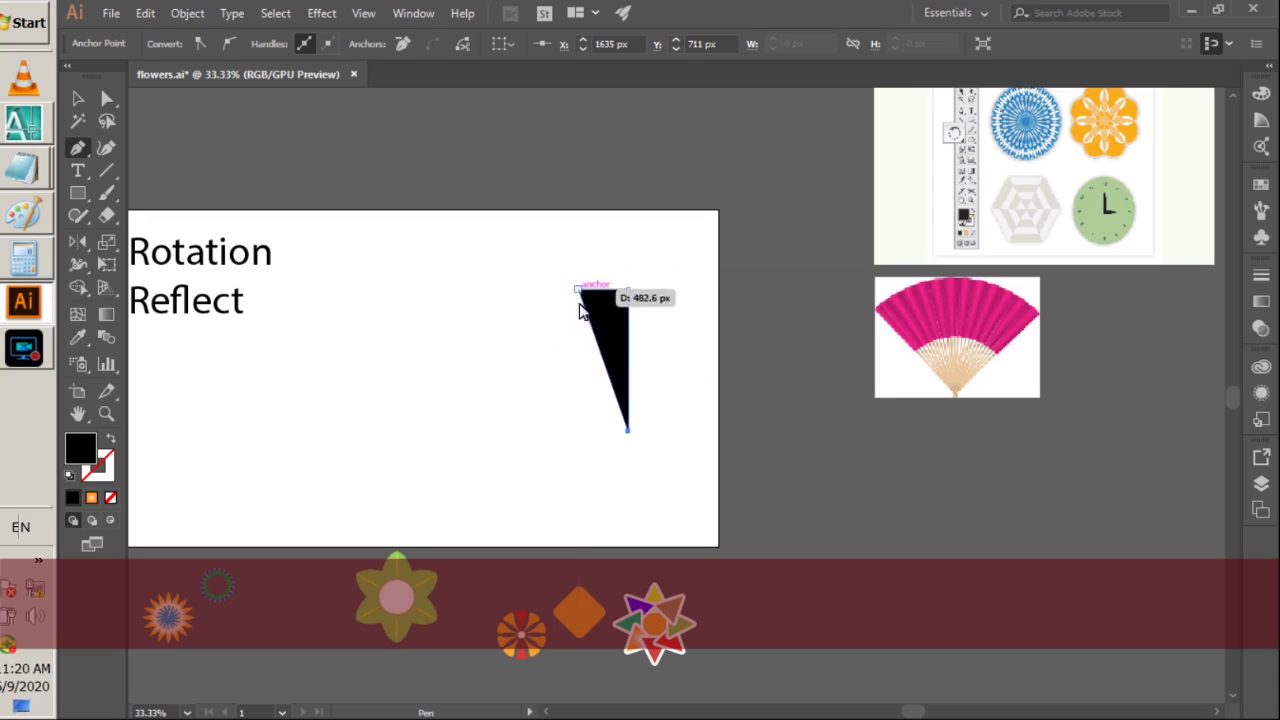
pyautogui.click(580, 432)
pyautogui.press('v')
pyautogui.click(463, 328)
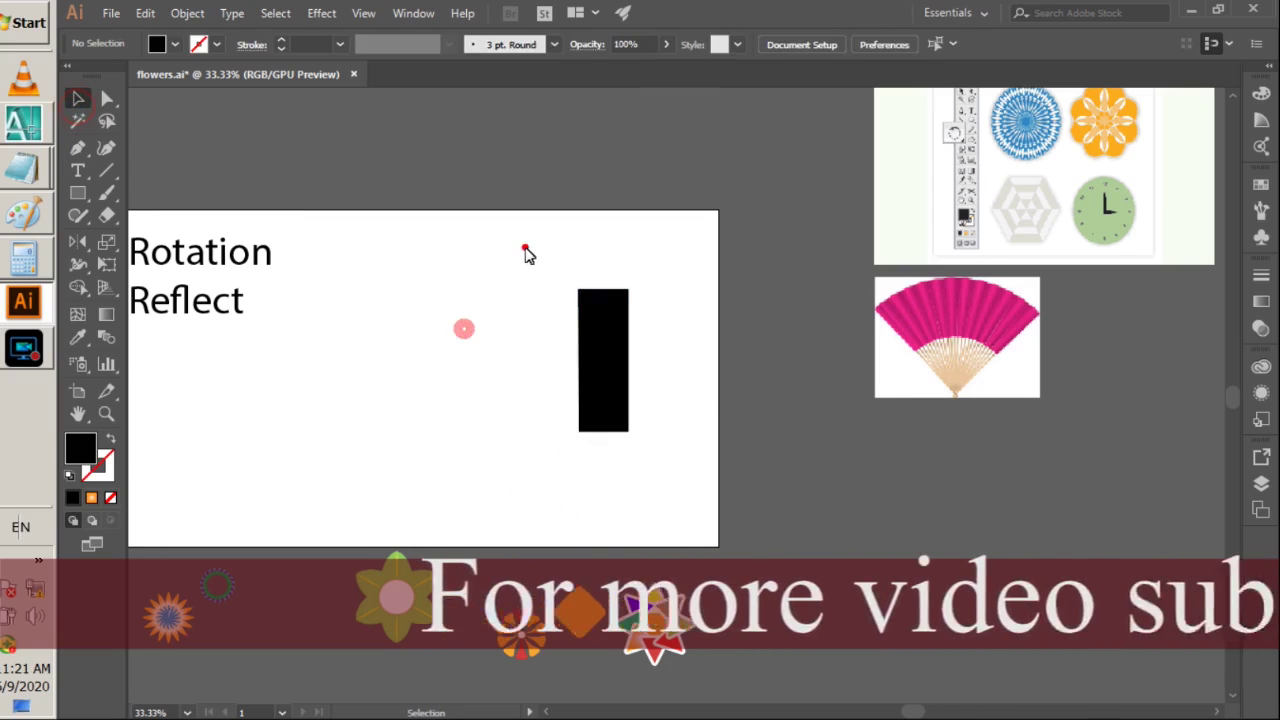
# - Give the tall black shape a red stroke and remove its fill
pyautogui.moveTo(525, 250); pyautogui.dragTo(623, 337)
pyautogui.click(217, 44)
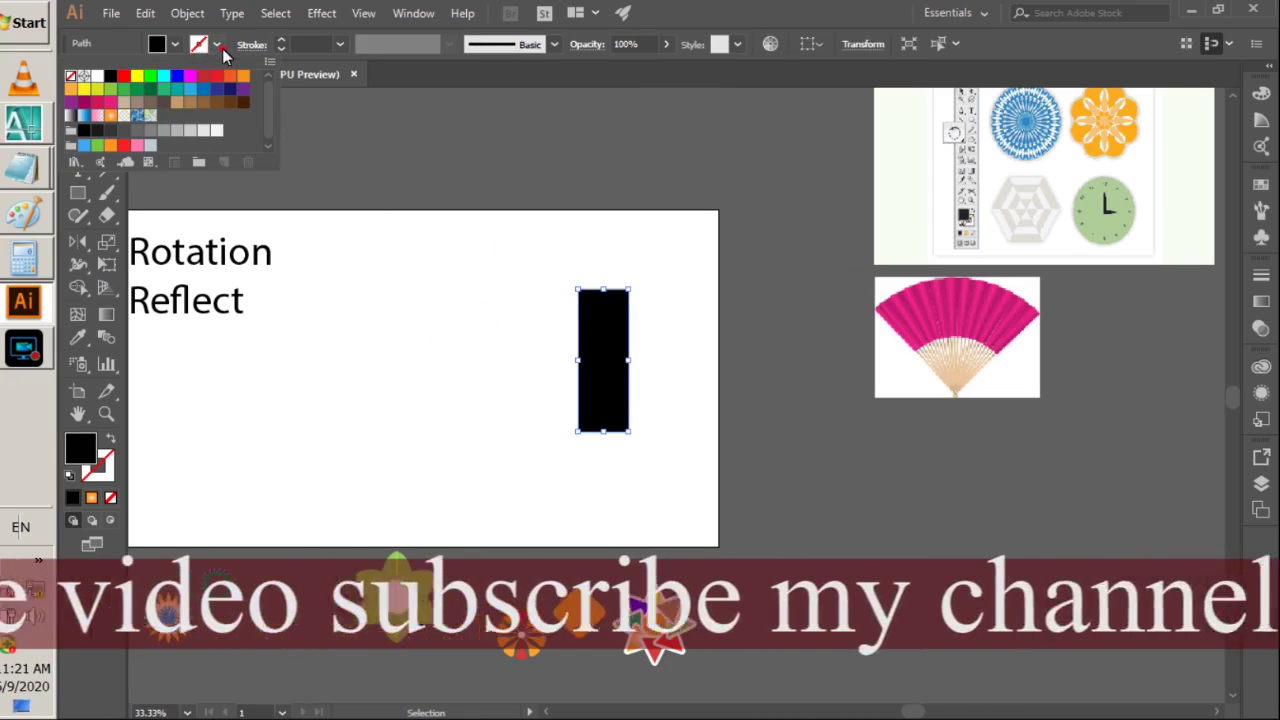
pyautogui.click(123, 76)
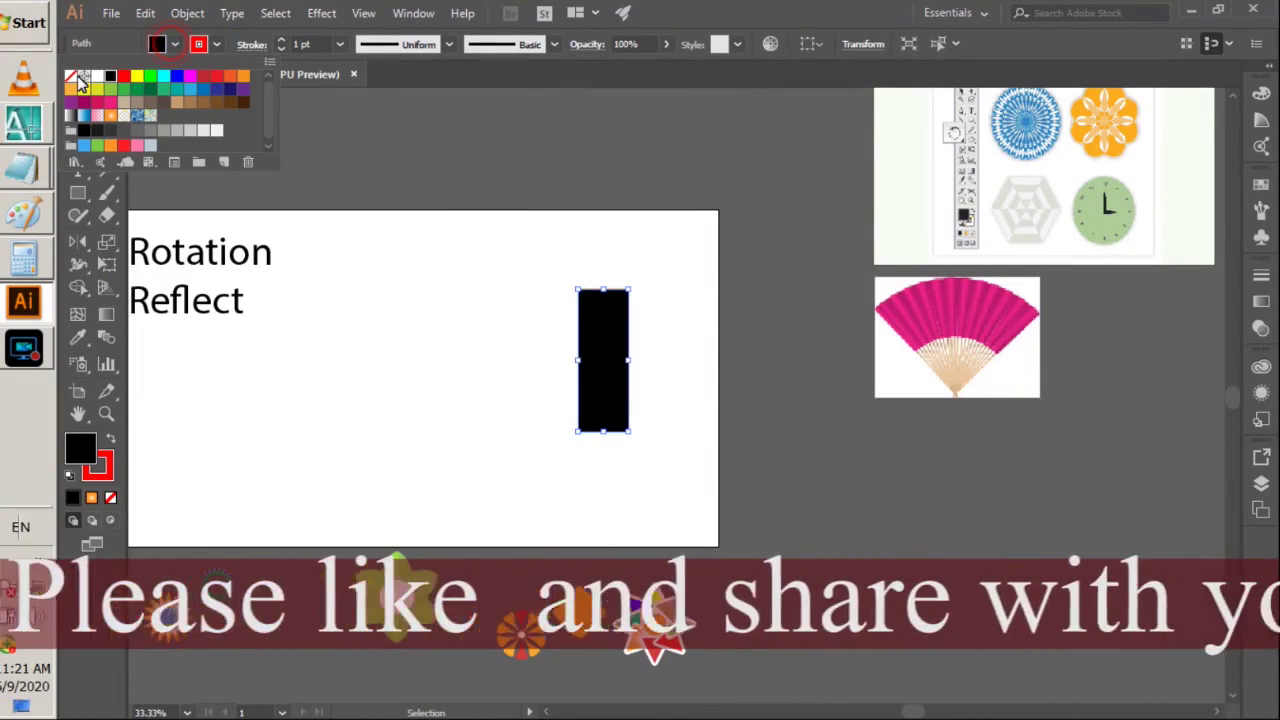
pyautogui.click(72, 77)
pyautogui.click(457, 337)
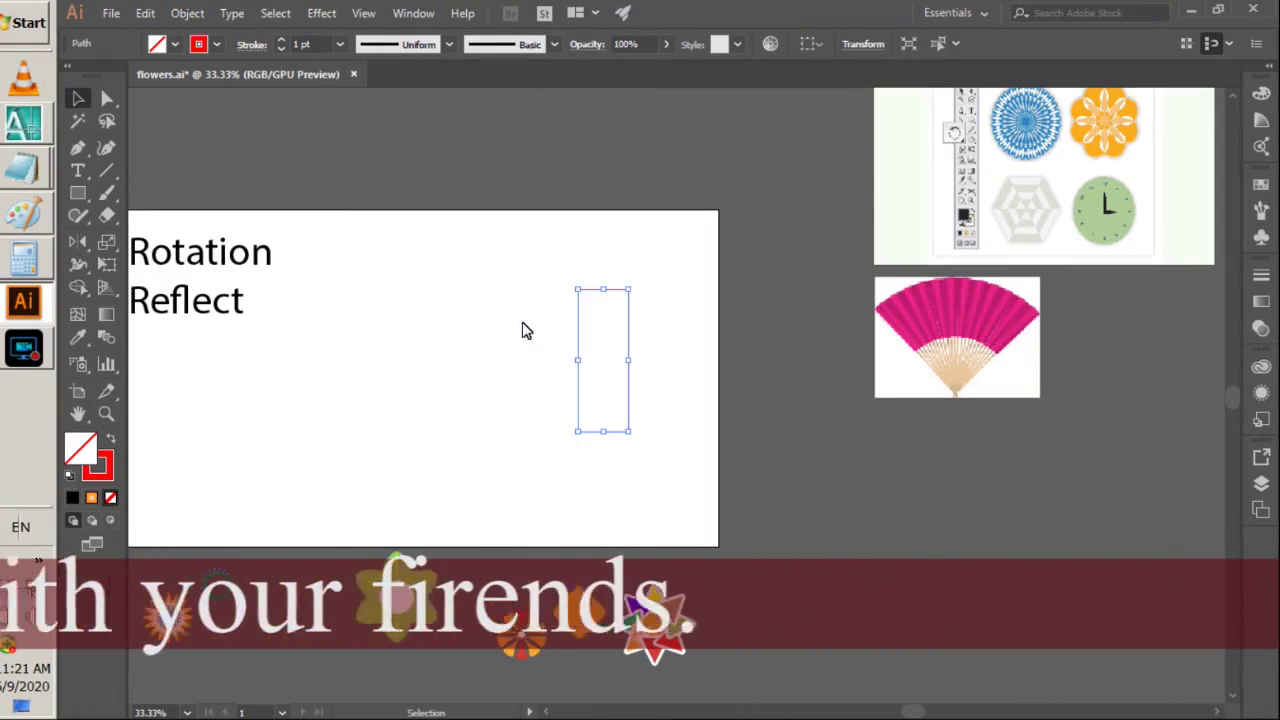
pyautogui.click(524, 328)
# - Reflect the open red path across the vertical axis through its lower open endpoint, without making a copy
pyautogui.hotkey('ctrl', '1')
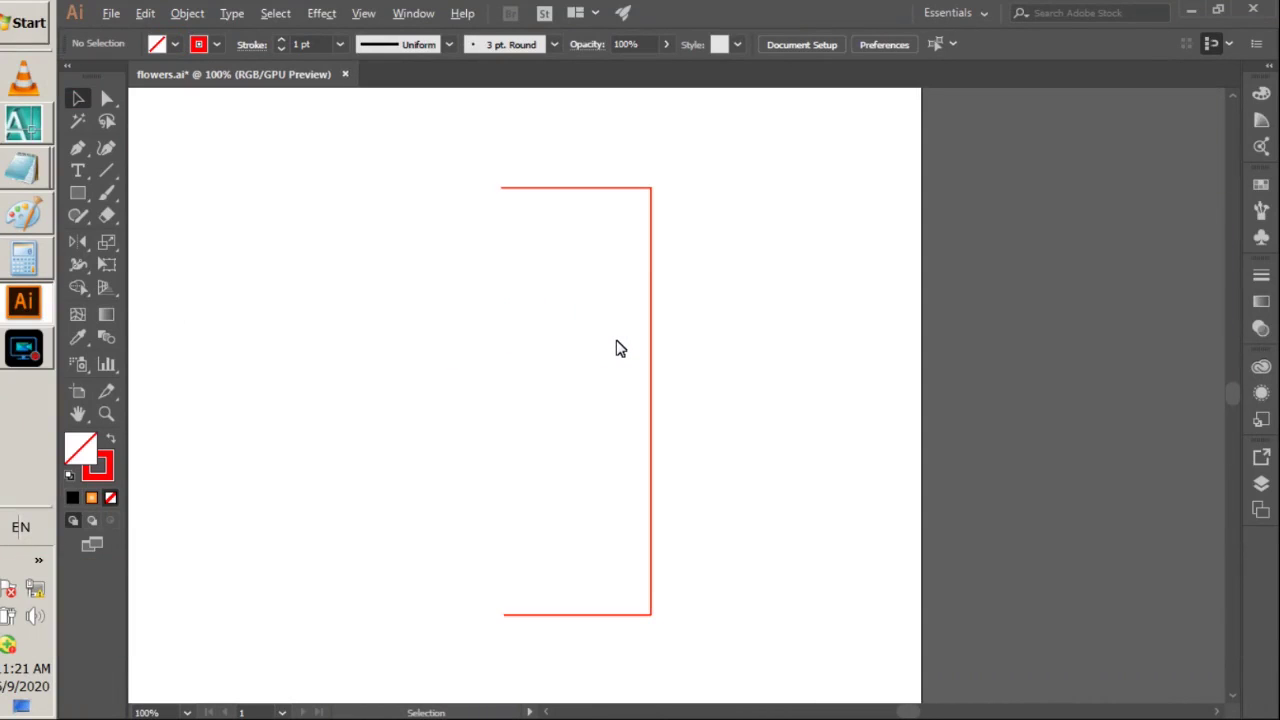
pyautogui.scroll(-2, 616, 348)
pyautogui.scroll(1, 591, 331)
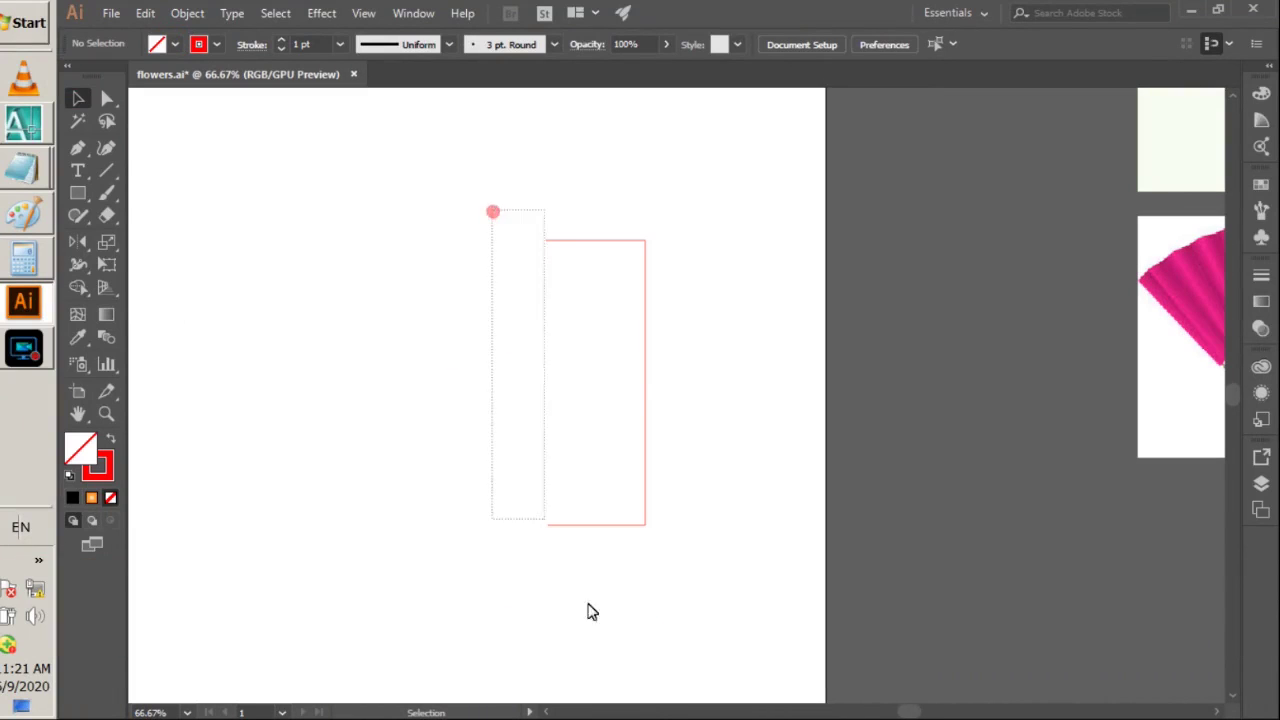
pyautogui.hotkey('ctrl', 'a')
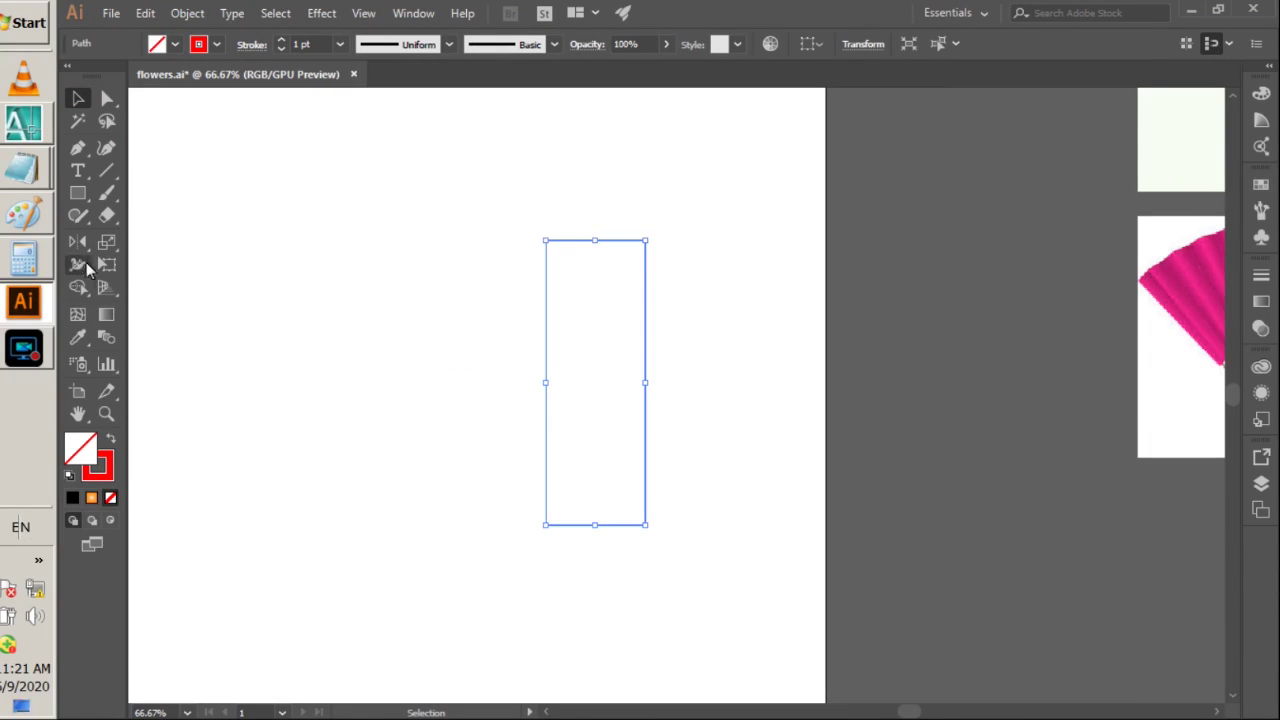
pyautogui.moveTo(78, 242); pyautogui.dragTo(149, 263)
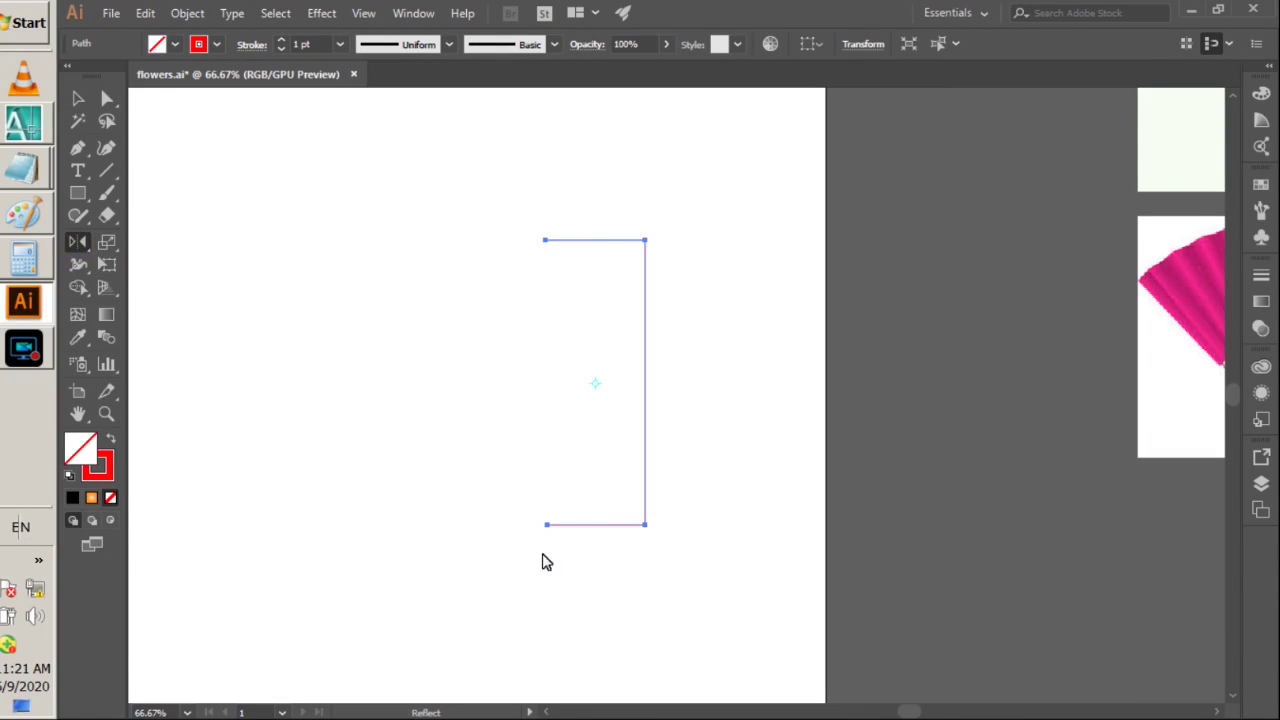
pyautogui.keyDown('alt'); pyautogui.click(547, 525); pyautogui.keyUp('alt')
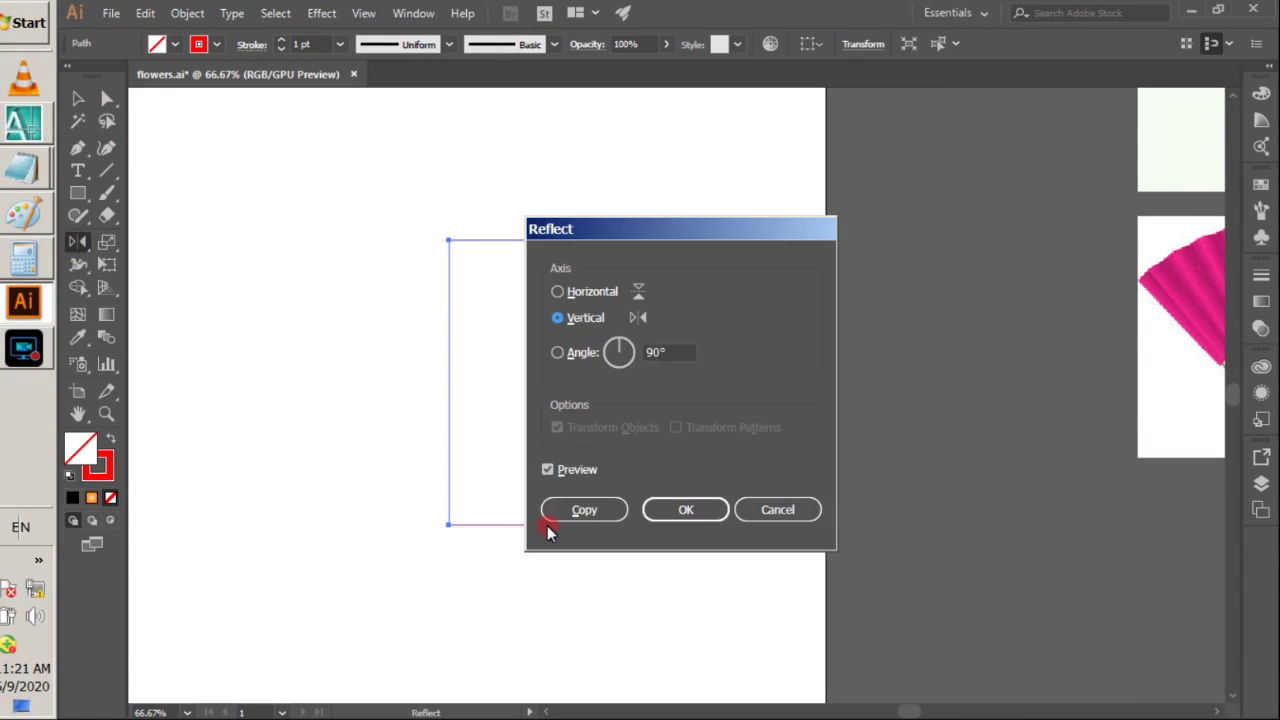
pyautogui.moveTo(641, 226); pyautogui.dragTo(937, 191)
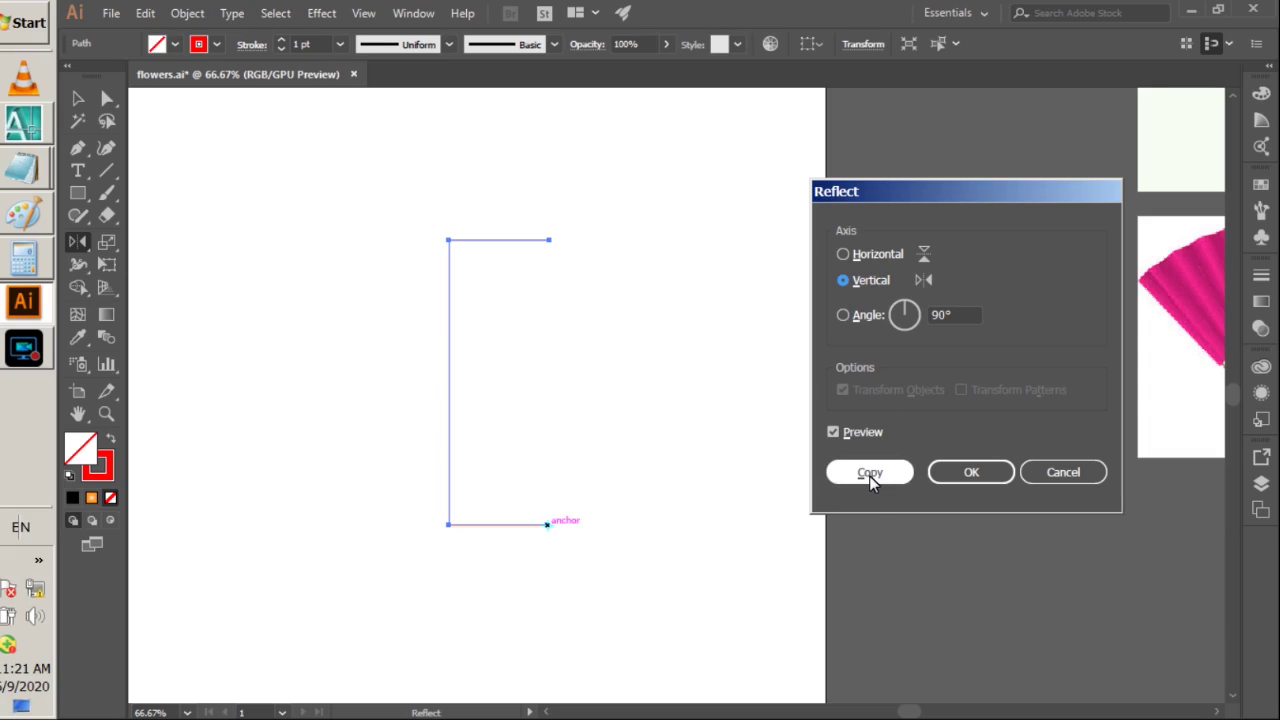
pyautogui.click(975, 476)
pyautogui.click(78, 98)
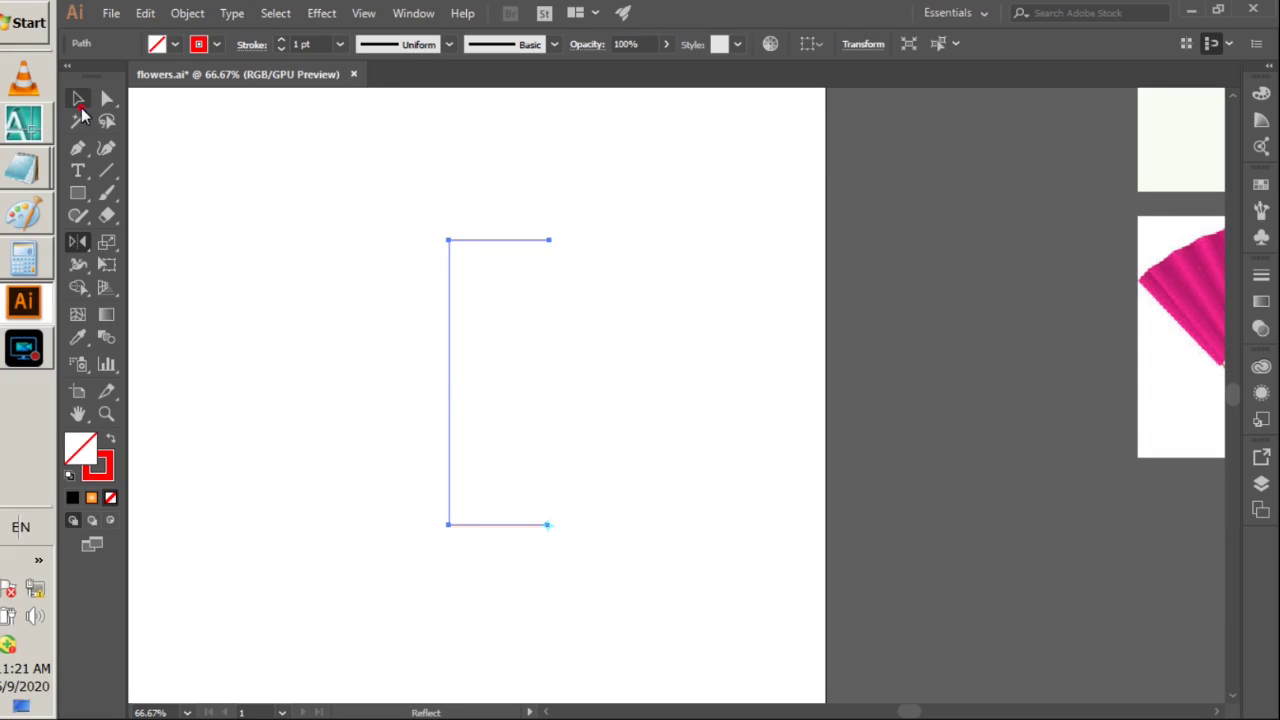
pyautogui.click(616, 263)
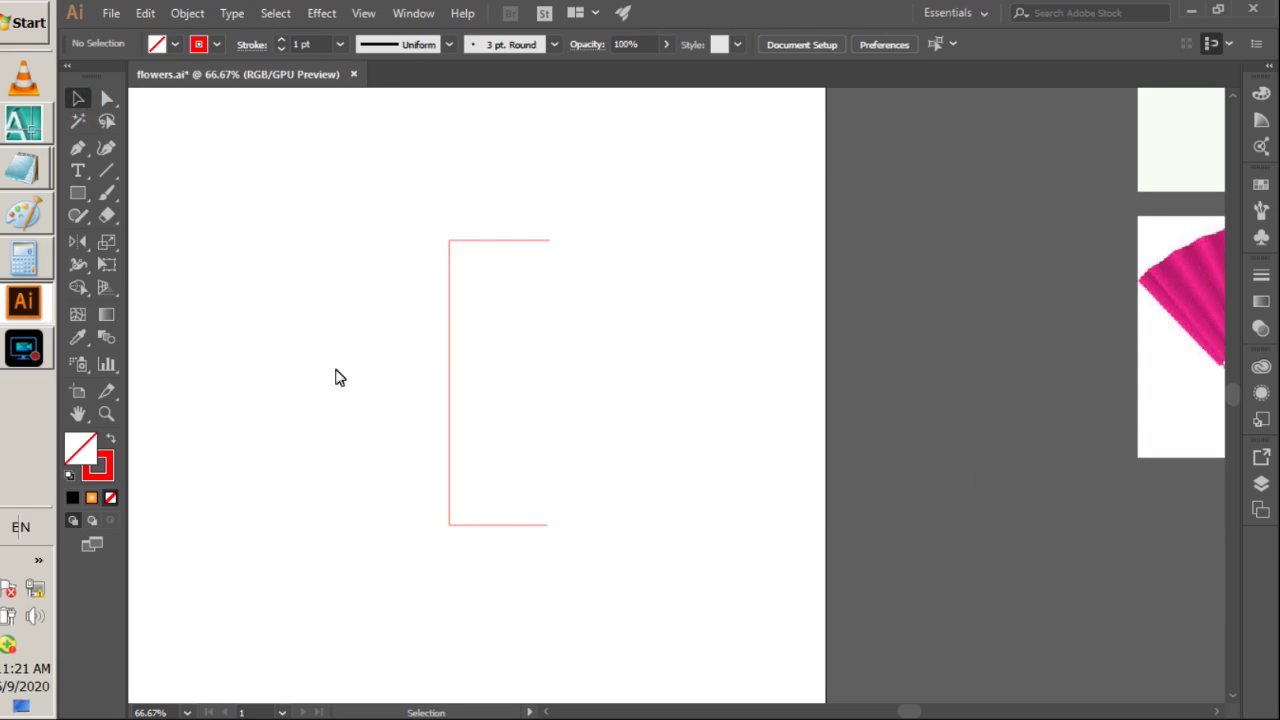
pyautogui.click(371, 463)
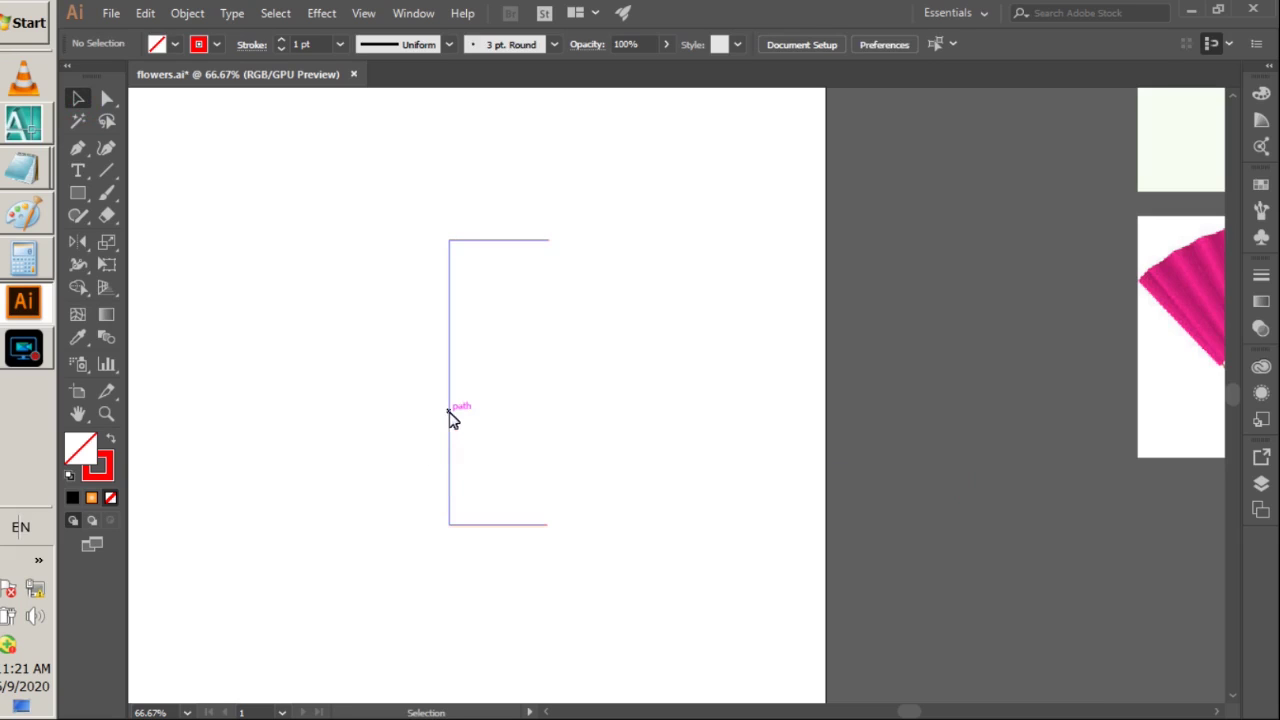
# - Create a vertically reflected copy of the path about its lower open endpoint to complete the rectangle outline
pyautogui.moveTo(351, 180); pyautogui.dragTo(608, 604)
pyautogui.click(77, 240)
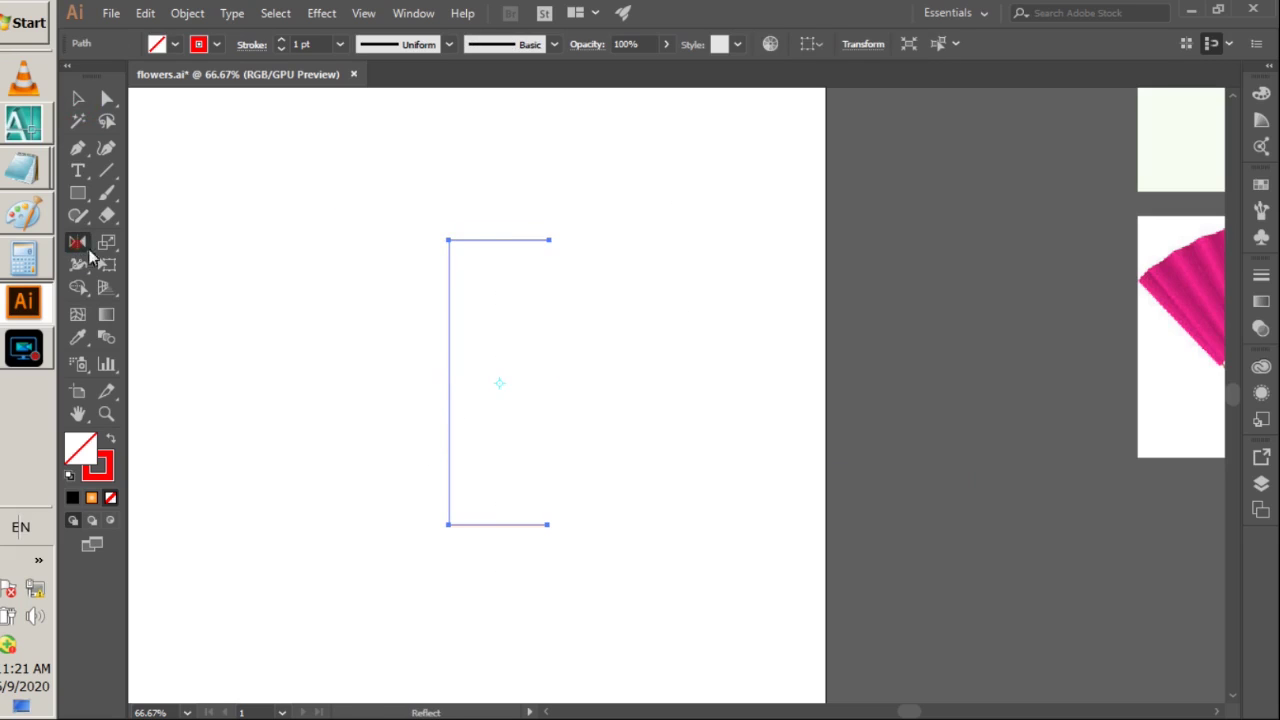
pyautogui.keyDown('alt'); pyautogui.click(548, 524); pyautogui.keyUp('alt')
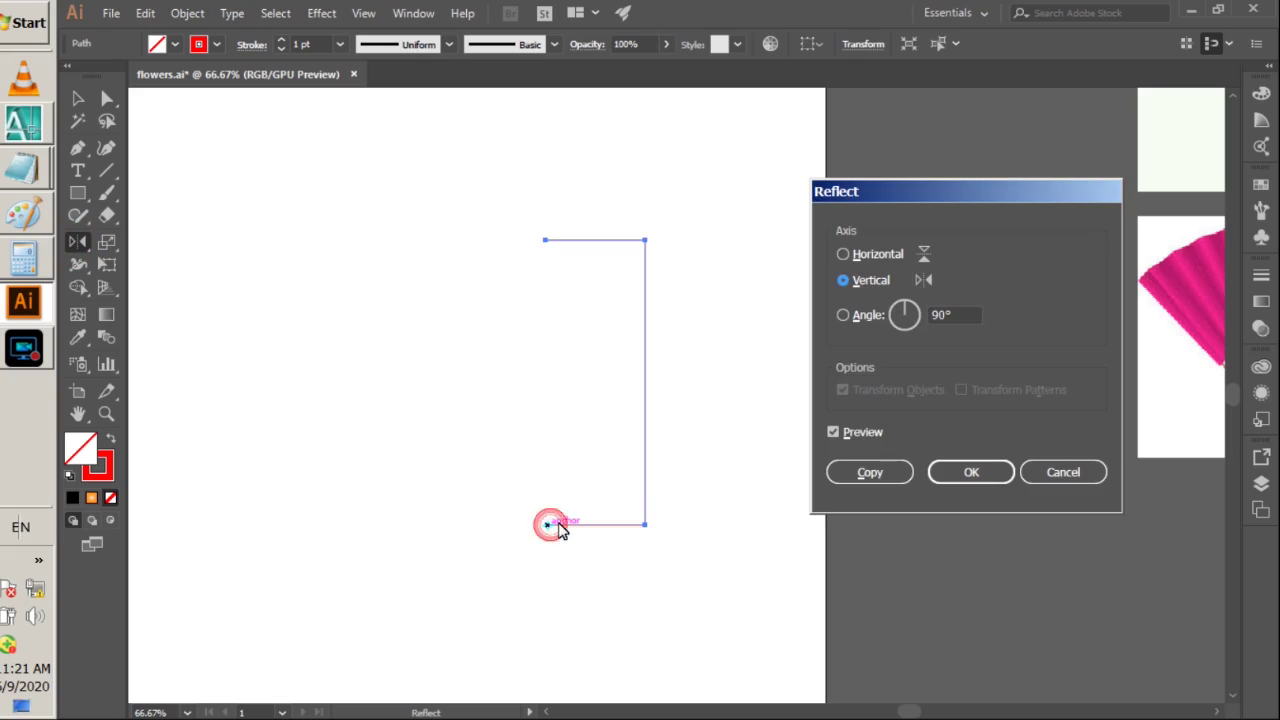
pyautogui.click(870, 473)
pyautogui.press('v')
pyautogui.click(272, 232)
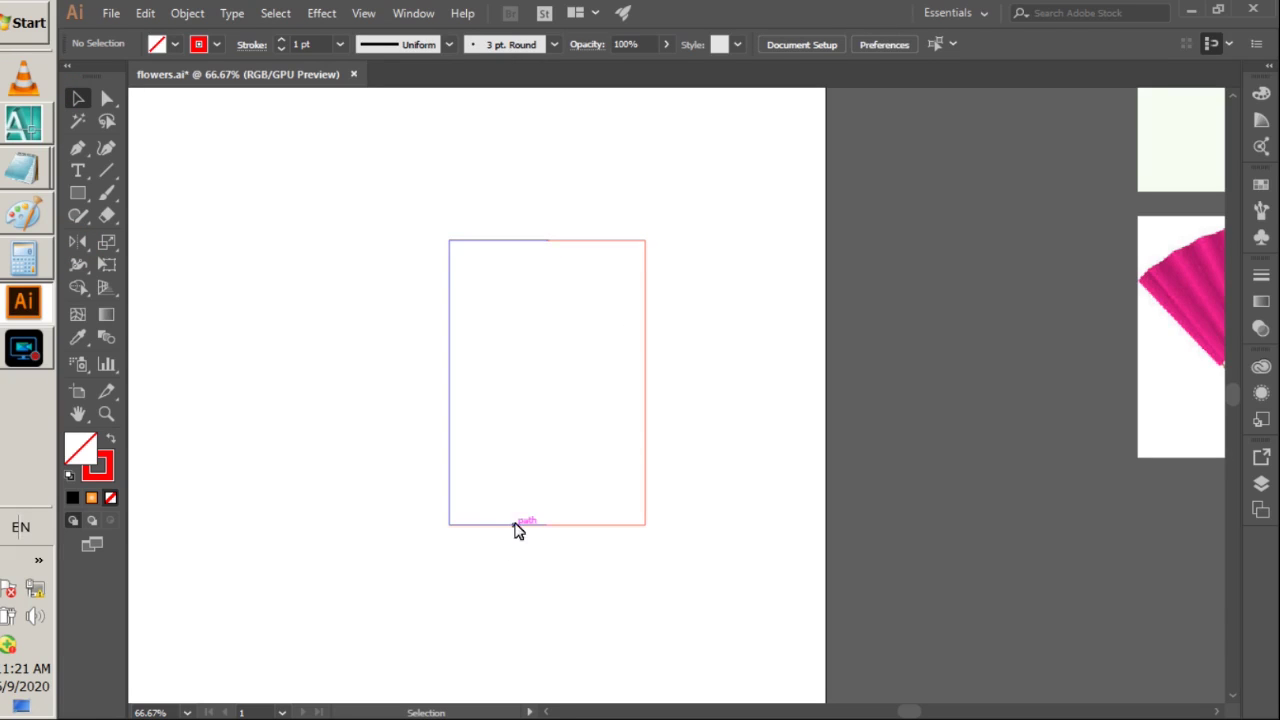
# - Pull the right and left halves of the outline outward in turn and undo each move
pyautogui.moveTo(594, 243); pyautogui.dragTo(703, 250)
pyautogui.hotkey('ctrl', 'z')
pyautogui.press('a')
pyautogui.press('v')
pyautogui.moveTo(531, 246); pyautogui.dragTo(410, 250)
pyautogui.press('a')
pyautogui.hotkey('ctrl', 'z')
pyautogui.press('v')
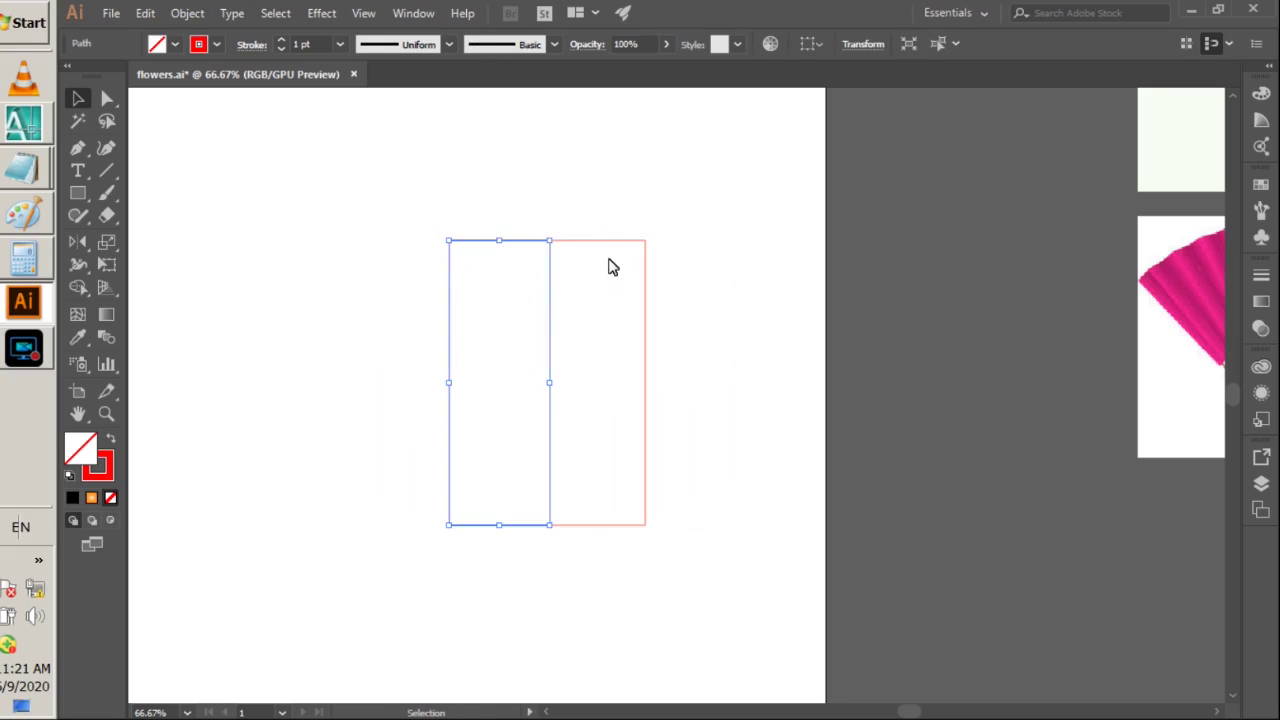
# - Select the right half of the outline and open the Color panel as a floating panel beside it
pyautogui.click(606, 242)
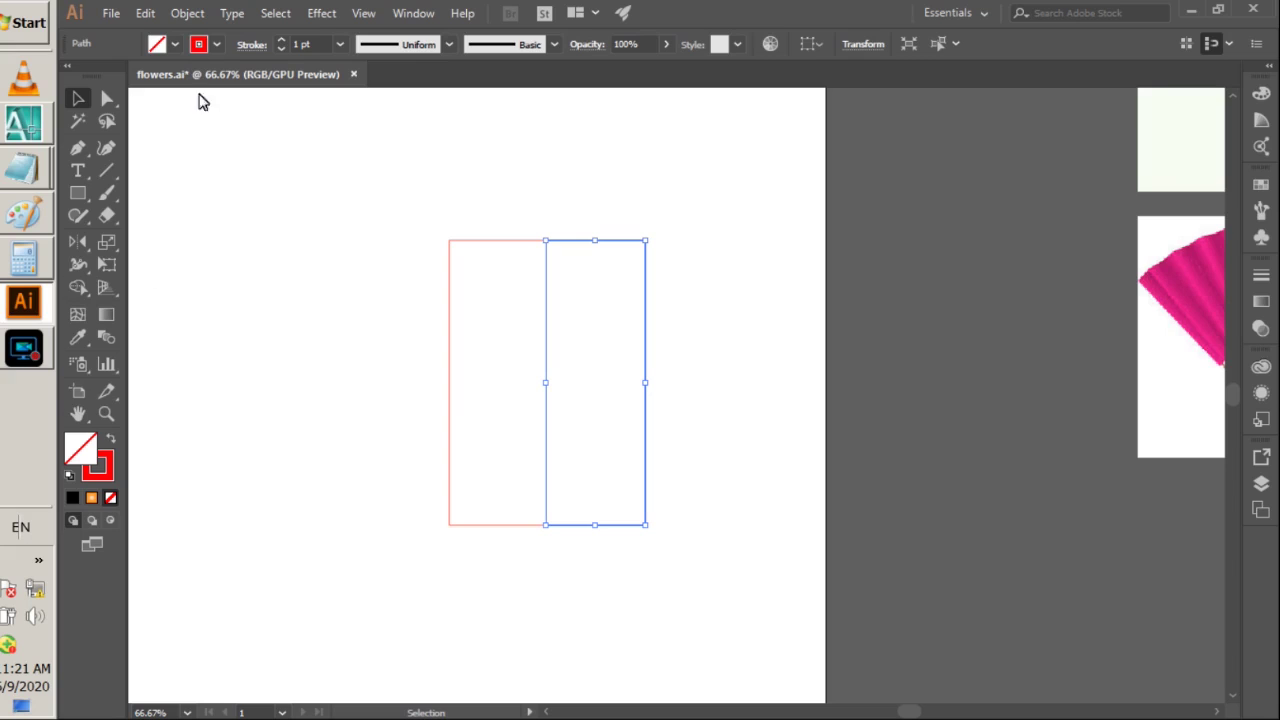
pyautogui.click(175, 46)
pyautogui.click(413, 13)
pyautogui.click(413, 13)
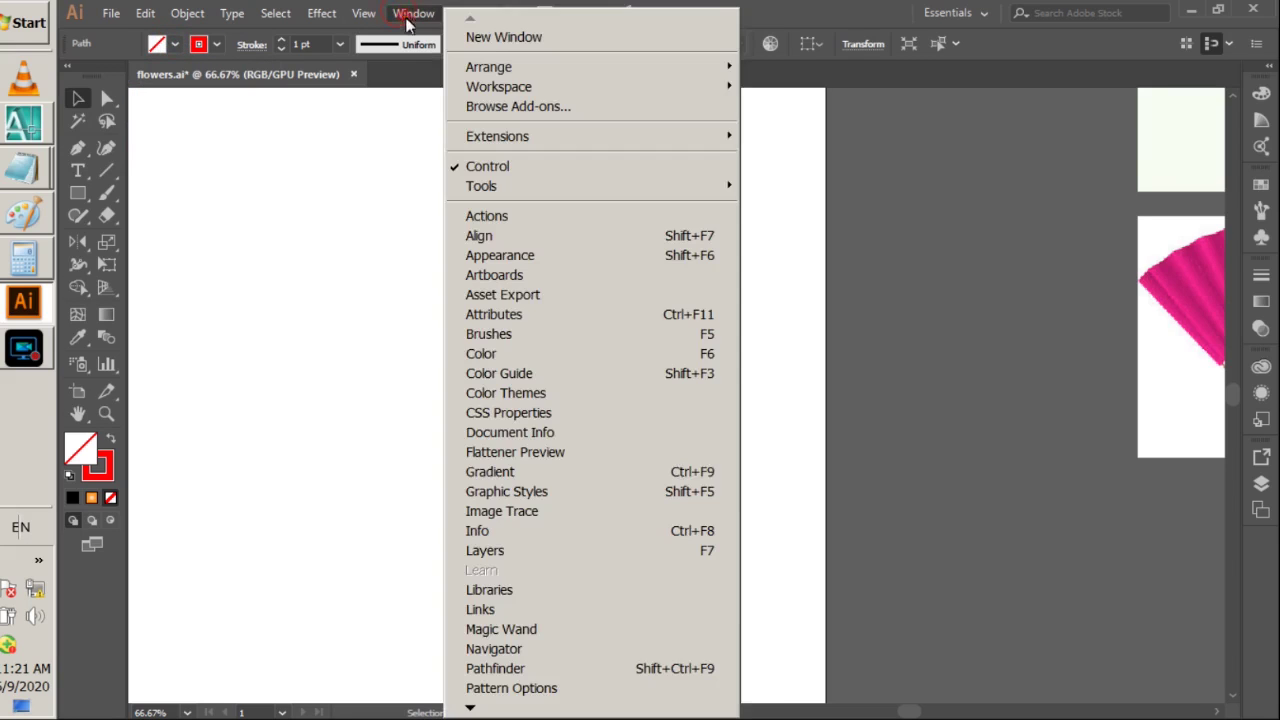
pyautogui.click(480, 354)
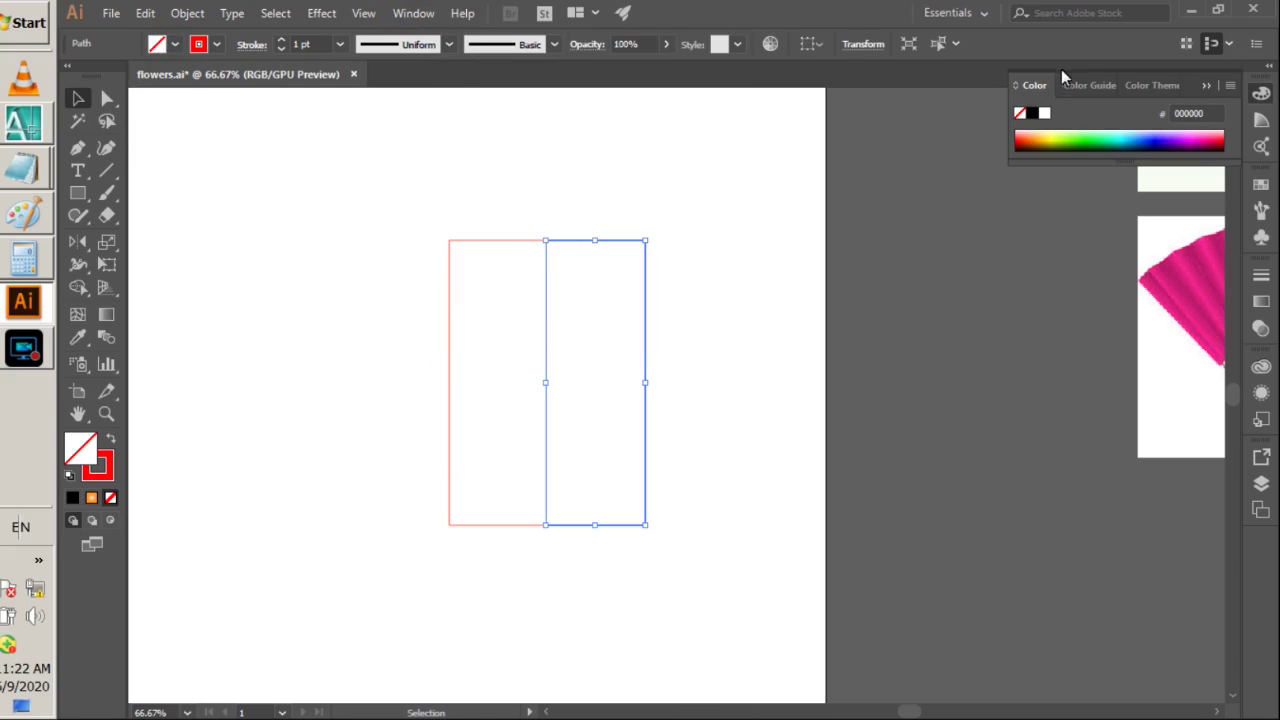
pyautogui.click(1034, 85)
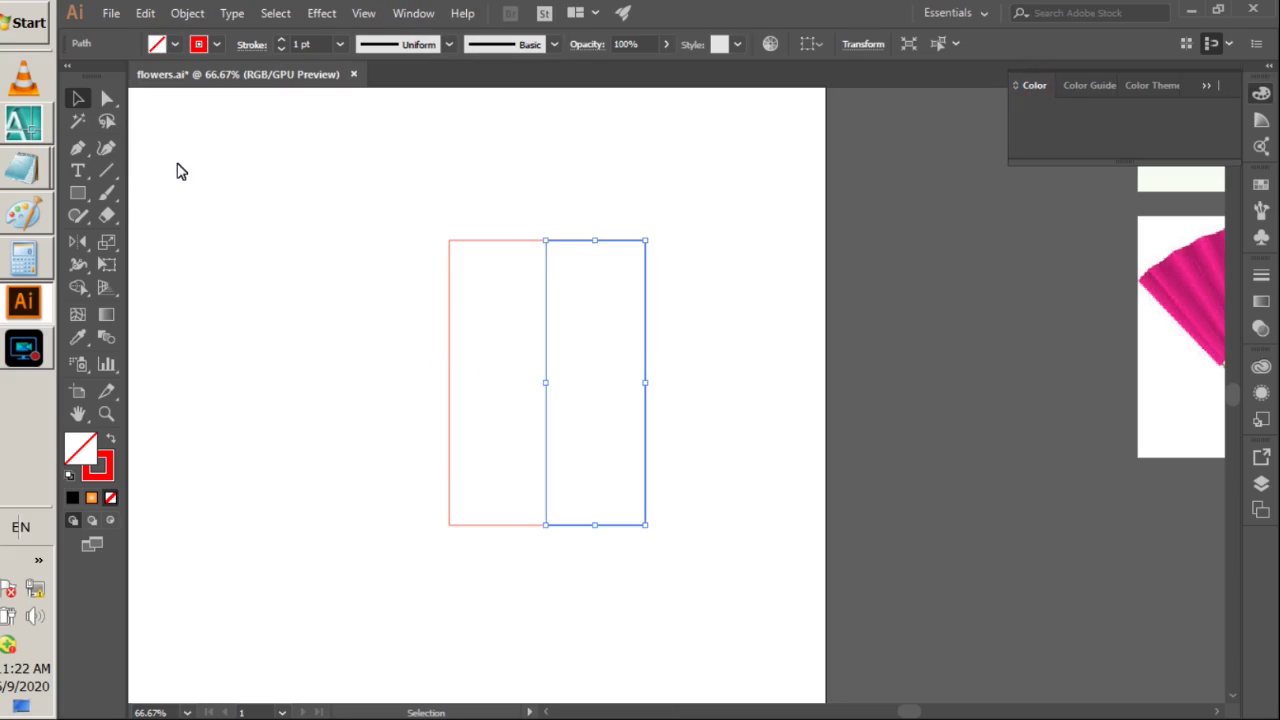
# - Show the Color panel's RGB options and fill the right half with green 008B2C
pyautogui.moveTo(197, 237); pyautogui.dragTo(195, 235)
pyautogui.click(194, 226)
pyautogui.click(374, 162)
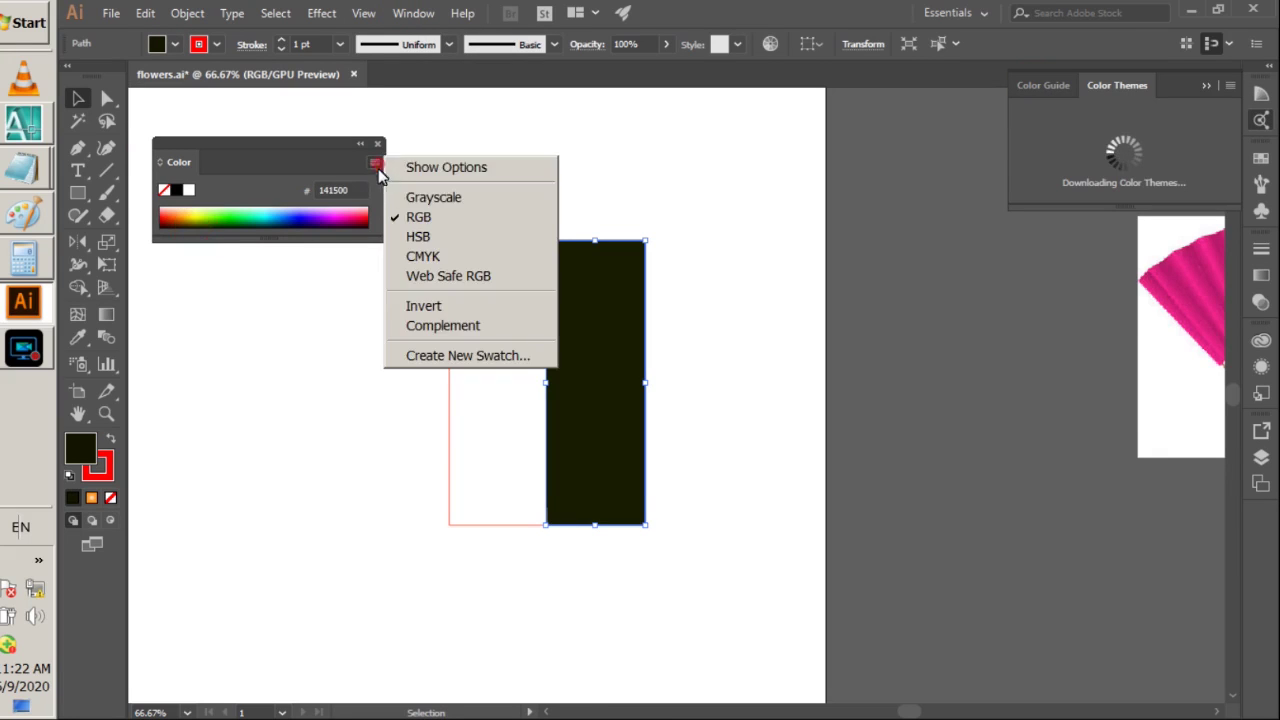
pyautogui.click(416, 172)
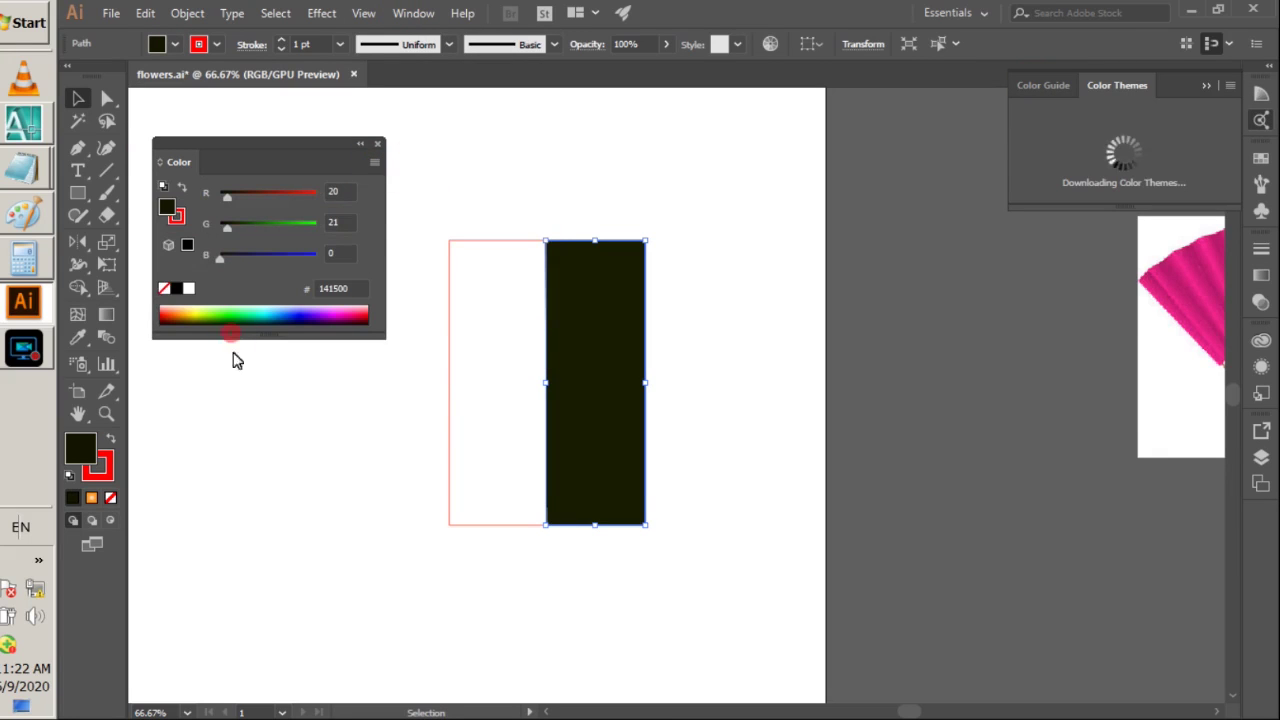
pyautogui.click(233, 322)
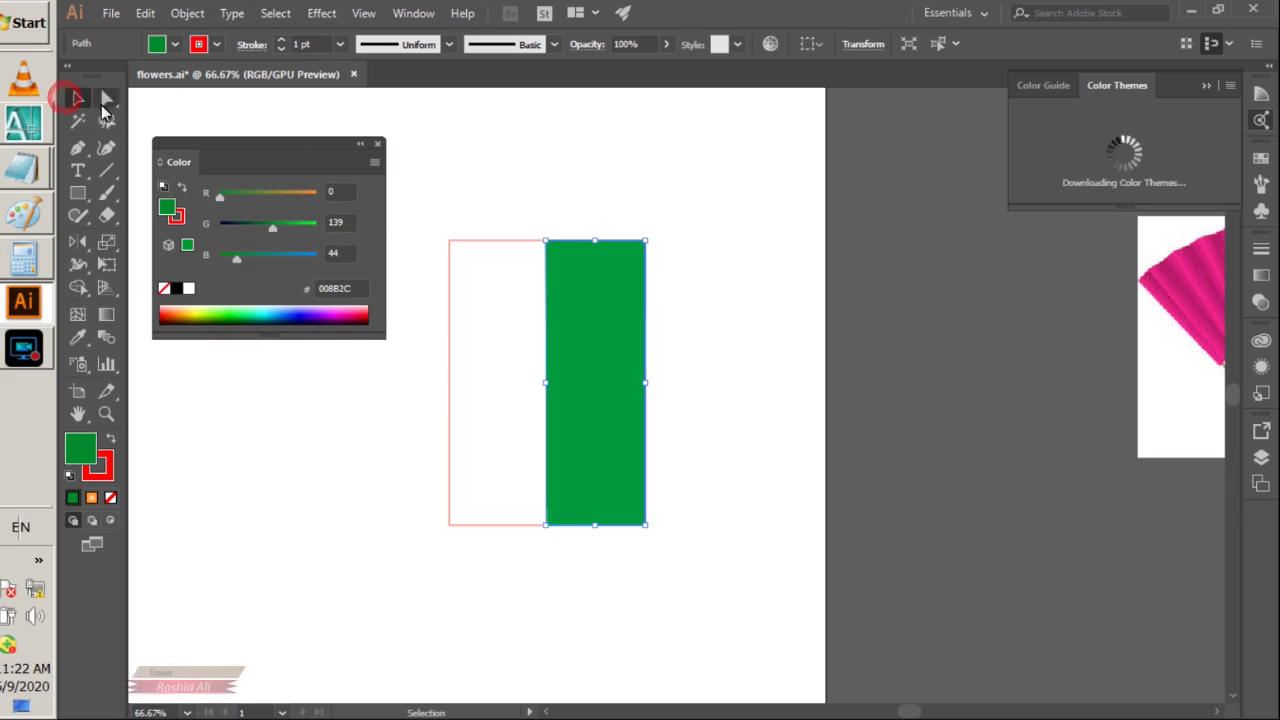
pyautogui.click(263, 437)
# - Fill the left half of the outline with dark blue 002145
pyautogui.moveTo(423, 403); pyautogui.dragTo(457, 434)
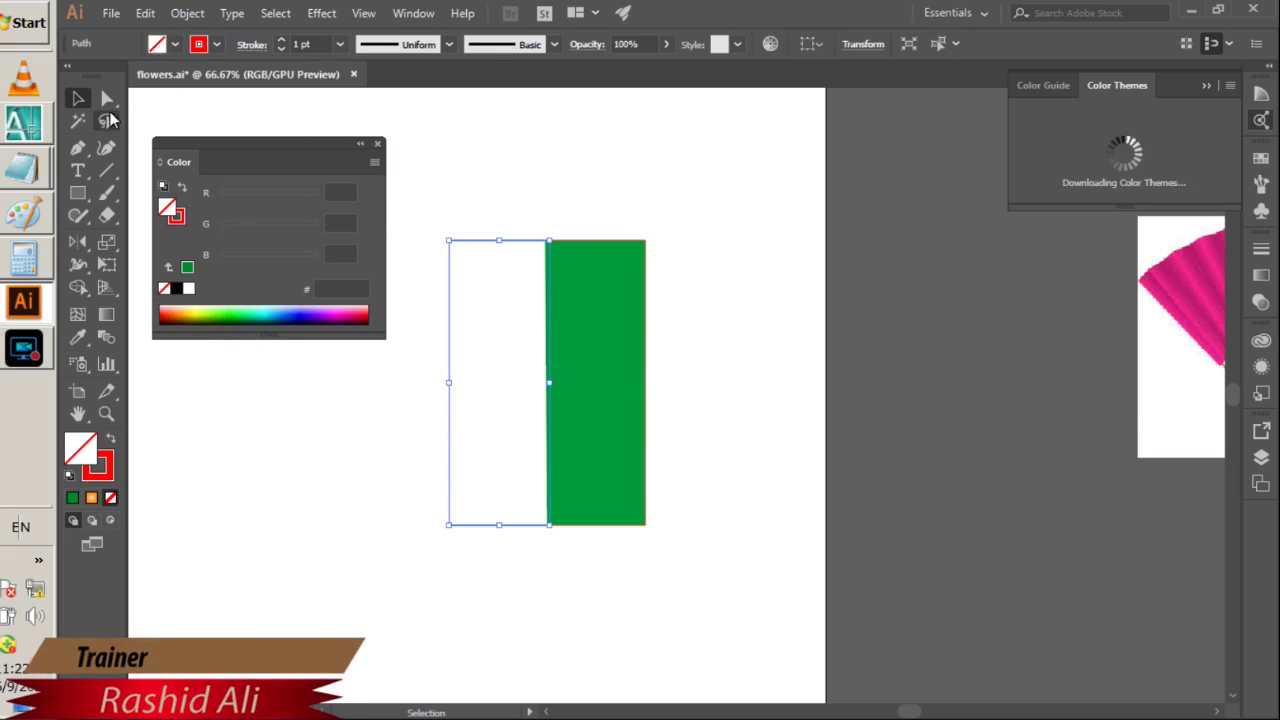
pyautogui.click(288, 321)
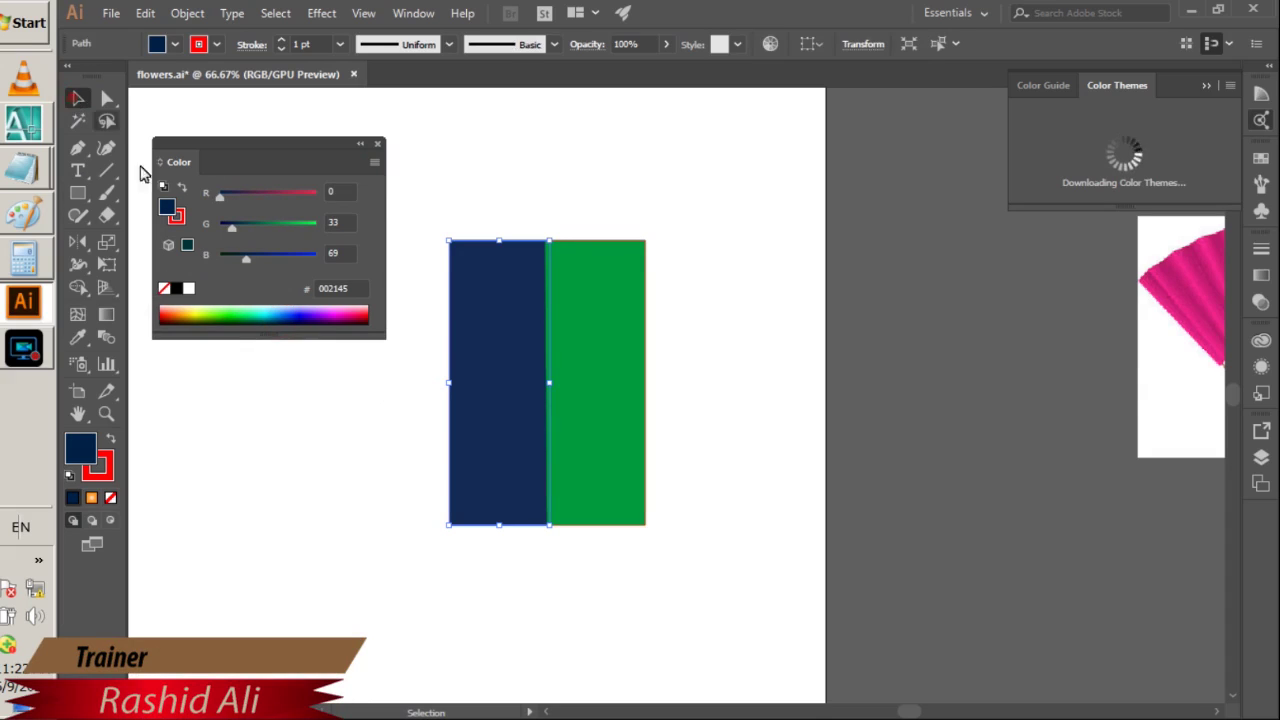
pyautogui.click(254, 457)
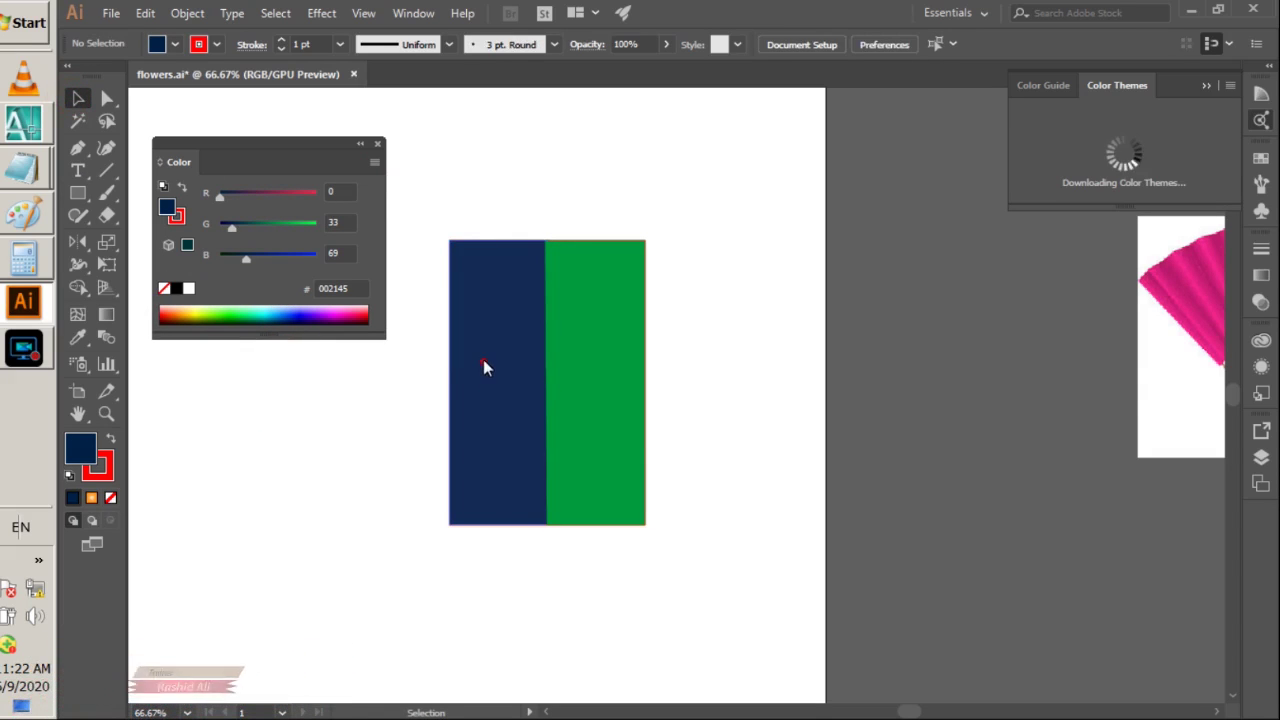
pyautogui.click(577, 369)
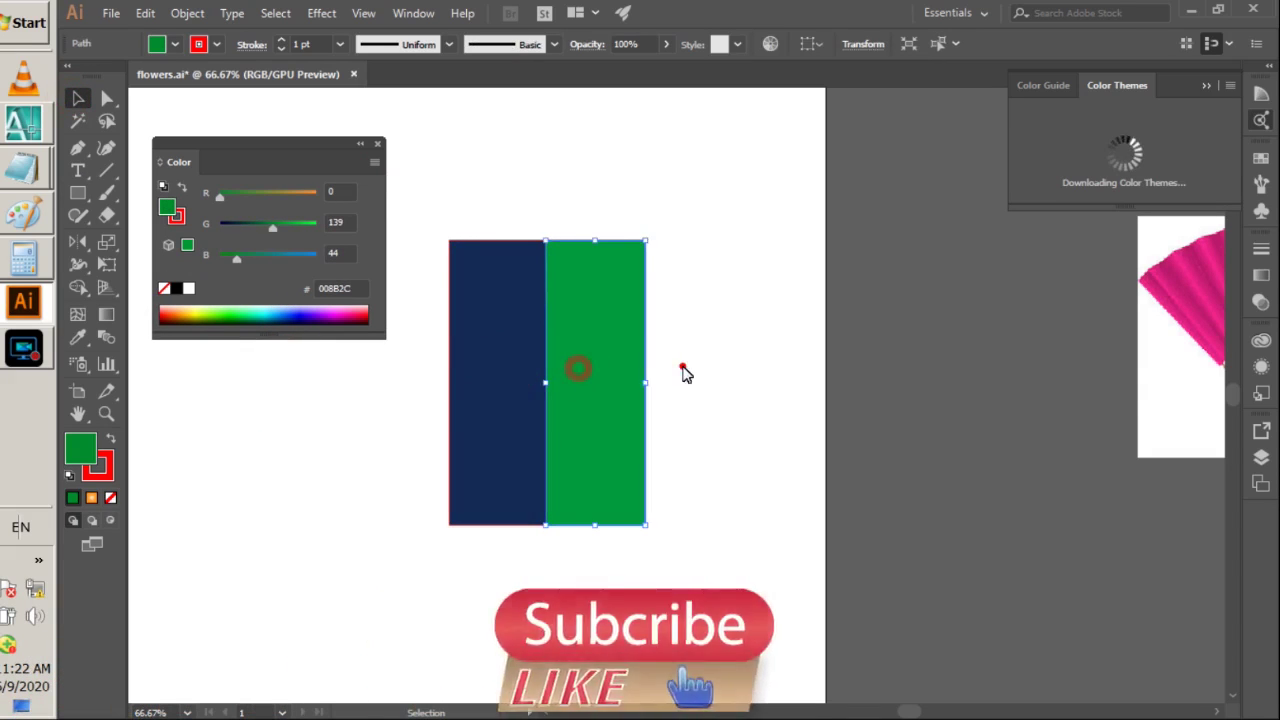
pyautogui.click(527, 368)
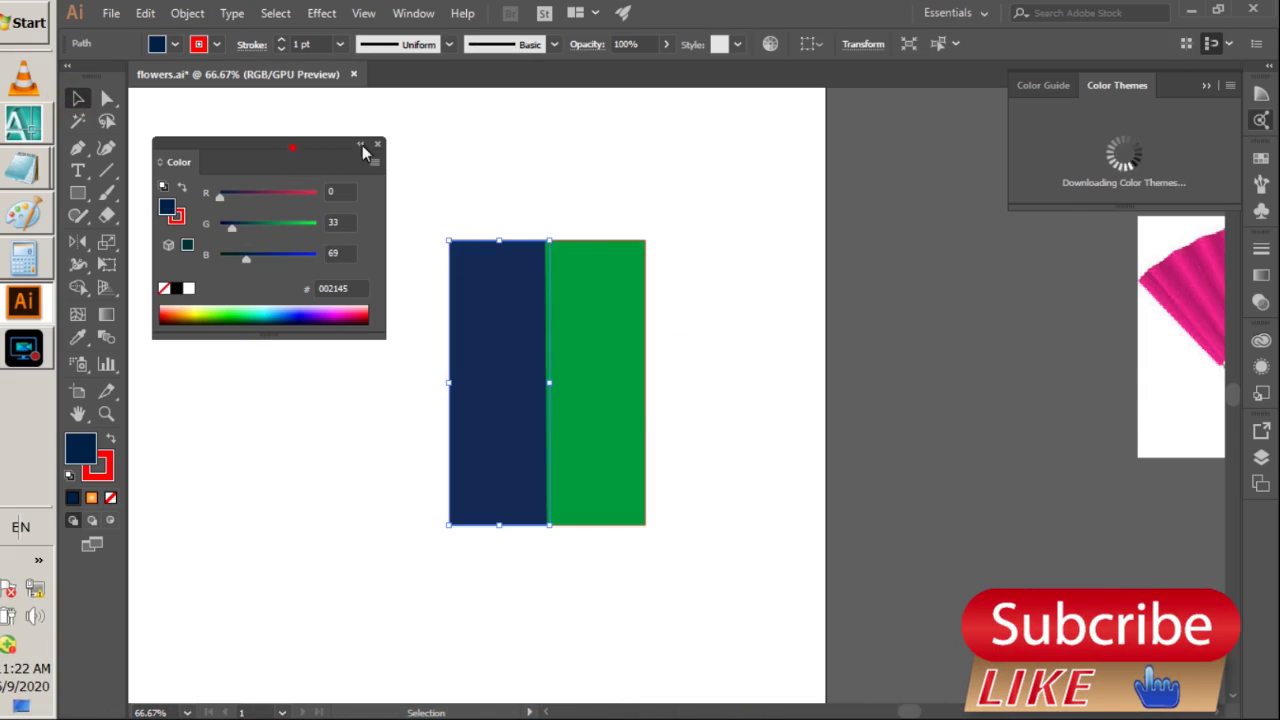
# - Move the Color panel off the artboard and shift both coloured halves together toward the artboard's upper left
pyautogui.moveTo(363, 150); pyautogui.dragTo(978, 182)
pyautogui.moveTo(163, 200); pyautogui.dragTo(766, 638)
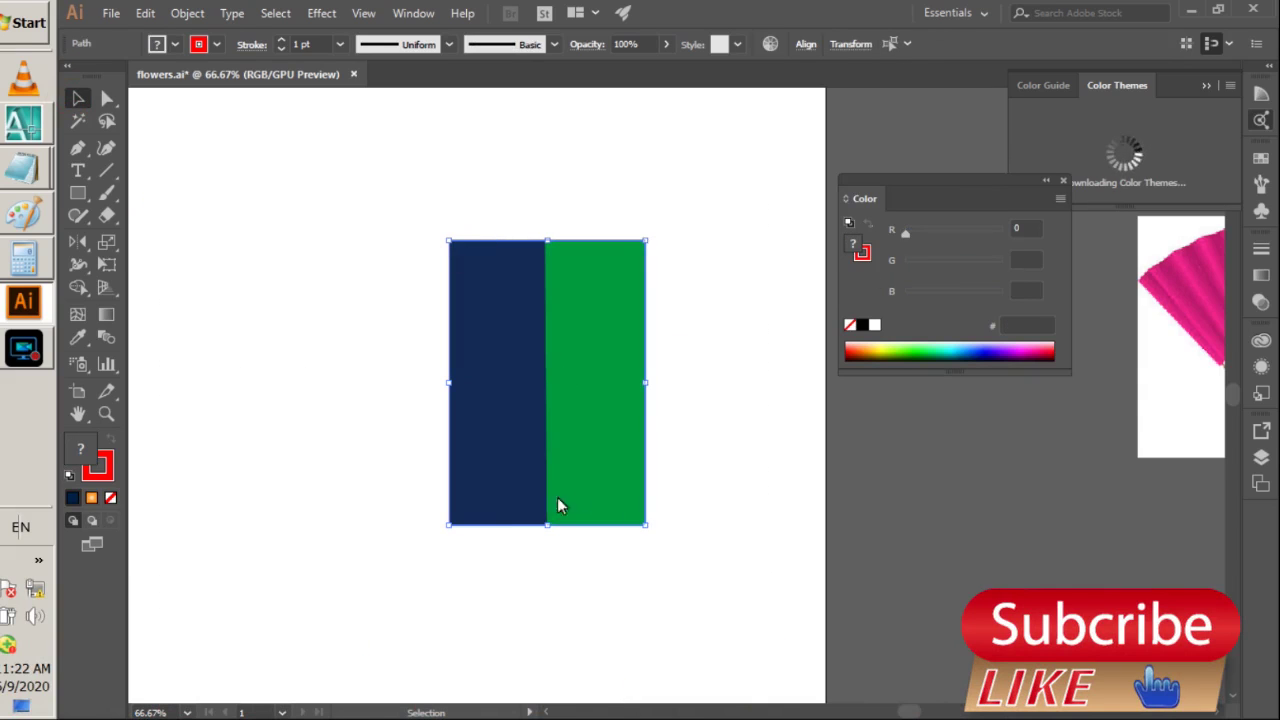
pyautogui.moveTo(524, 384); pyautogui.dragTo(208, 258)
pyautogui.click(383, 357)
# - Draw a dark blue half-petal with a straight left edge and curved right side using the Pen tool, and shift it slightly up and right
pyautogui.hotkey('ctrl', '-')
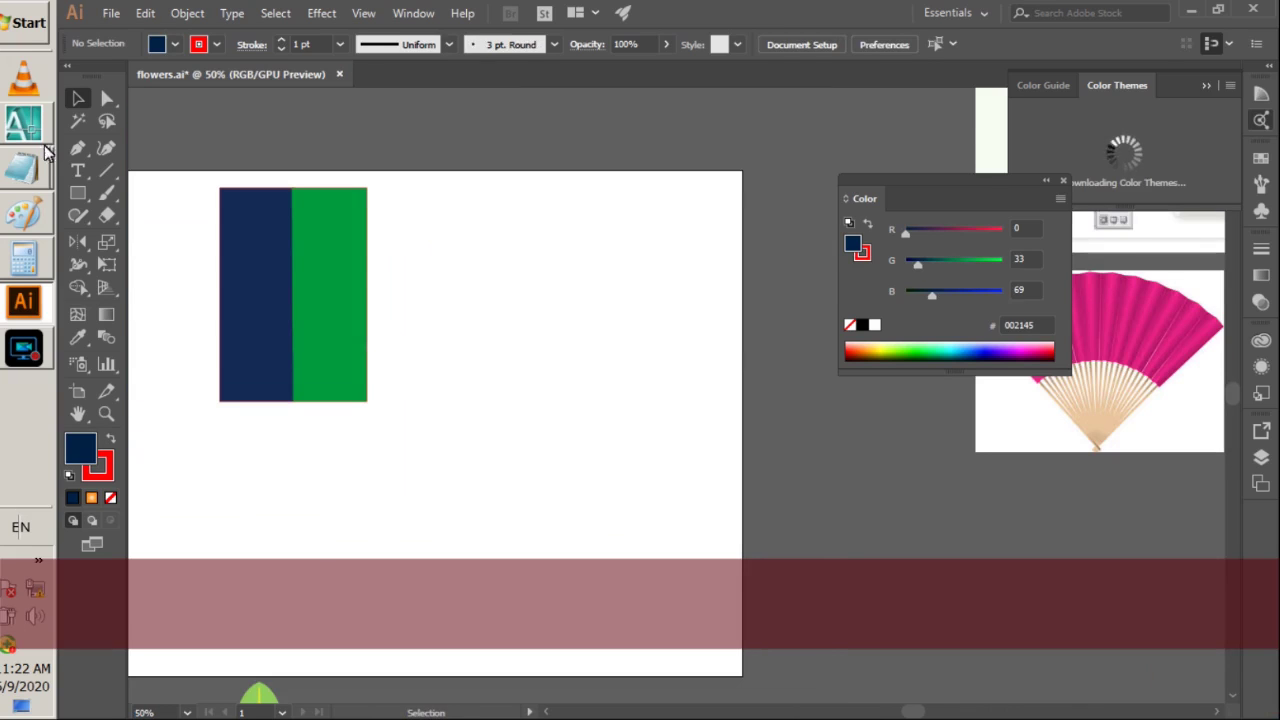
pyautogui.click(77, 147)
pyautogui.click(529, 328)
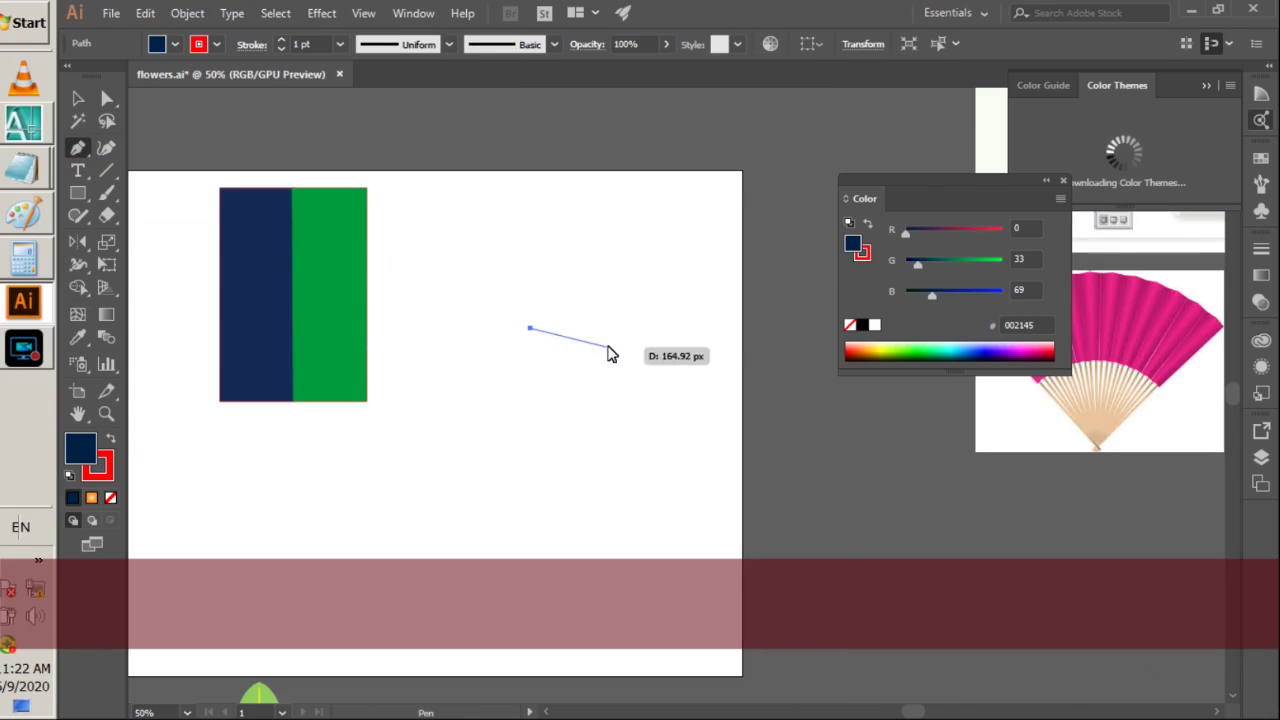
pyautogui.moveTo(610, 349); pyautogui.dragTo(633, 401)
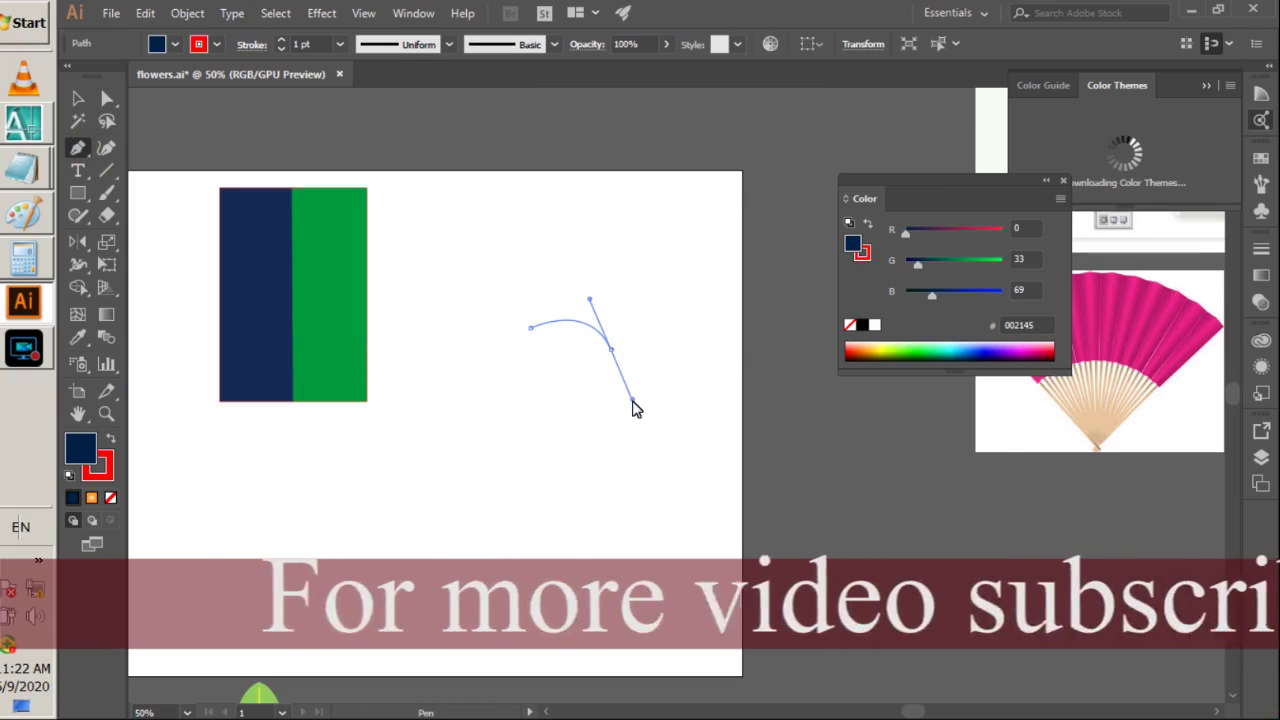
pyautogui.click(528, 492)
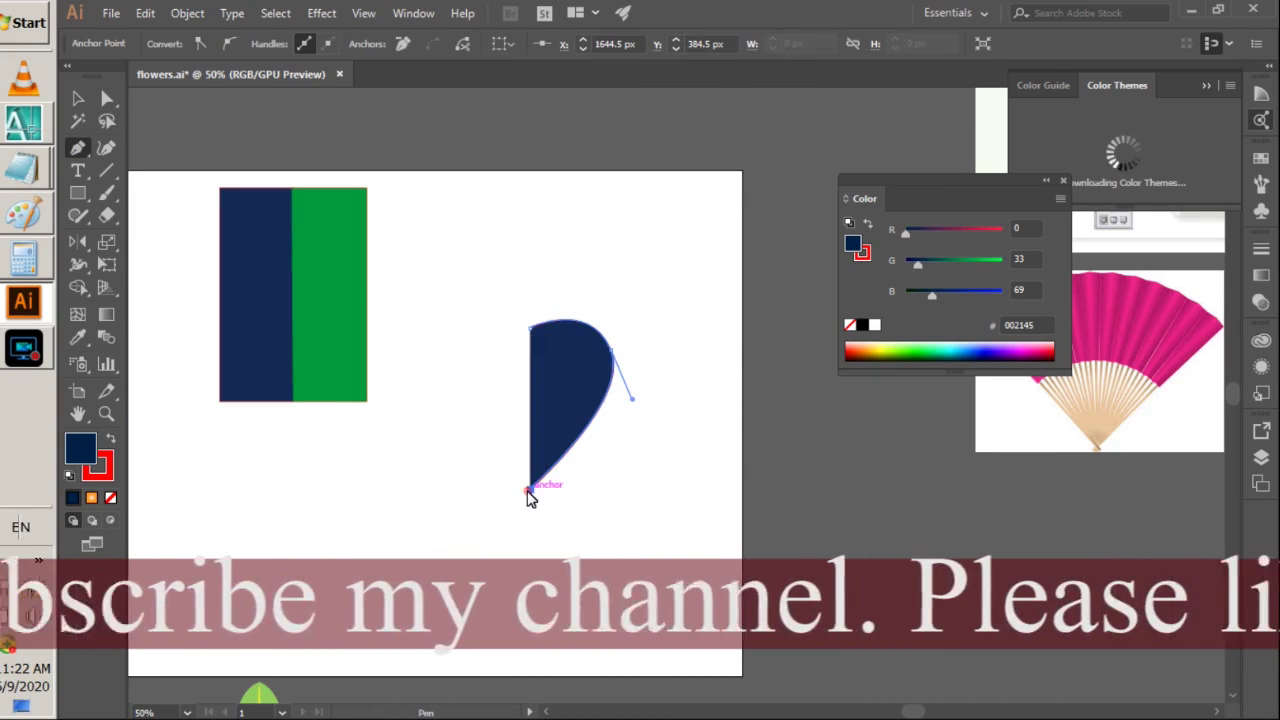
pyautogui.press('v')
pyautogui.click(415, 415)
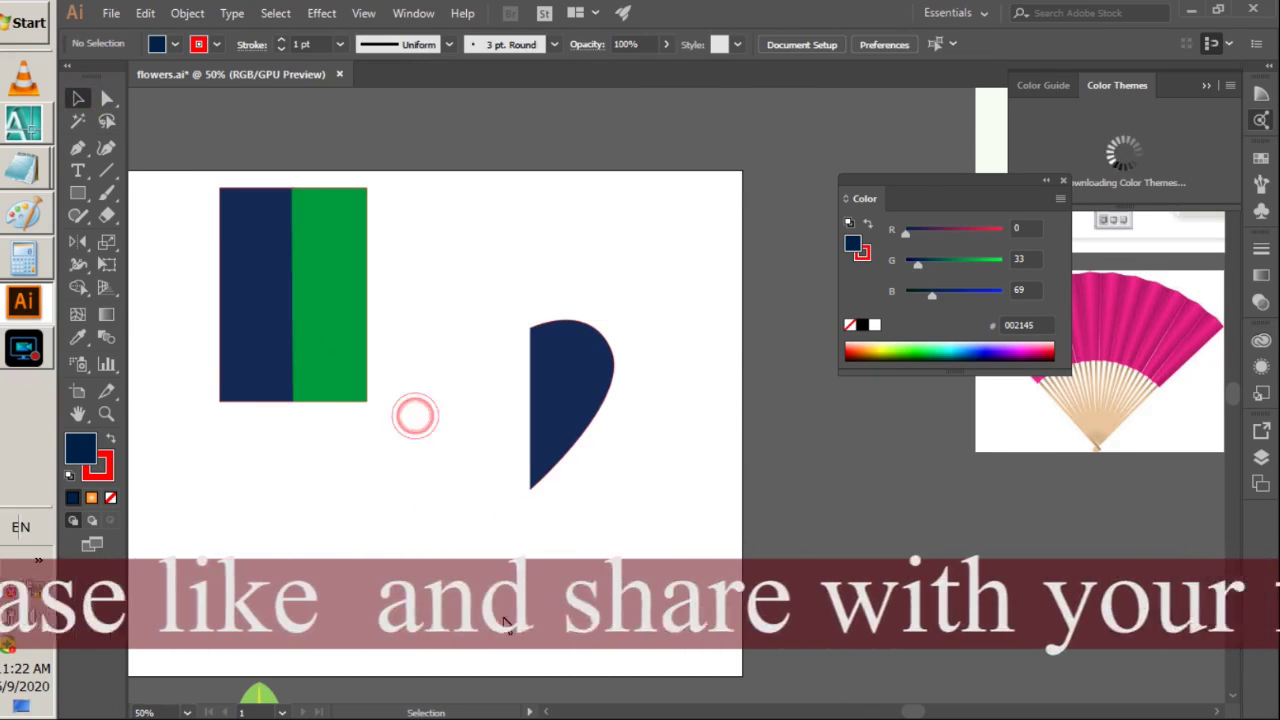
pyautogui.moveTo(558, 374)
pyautogui.mouseDown()
pyautogui.moveTo(574, 378)
pyautogui.moveTo(580, 364)
pyautogui.mouseUp()
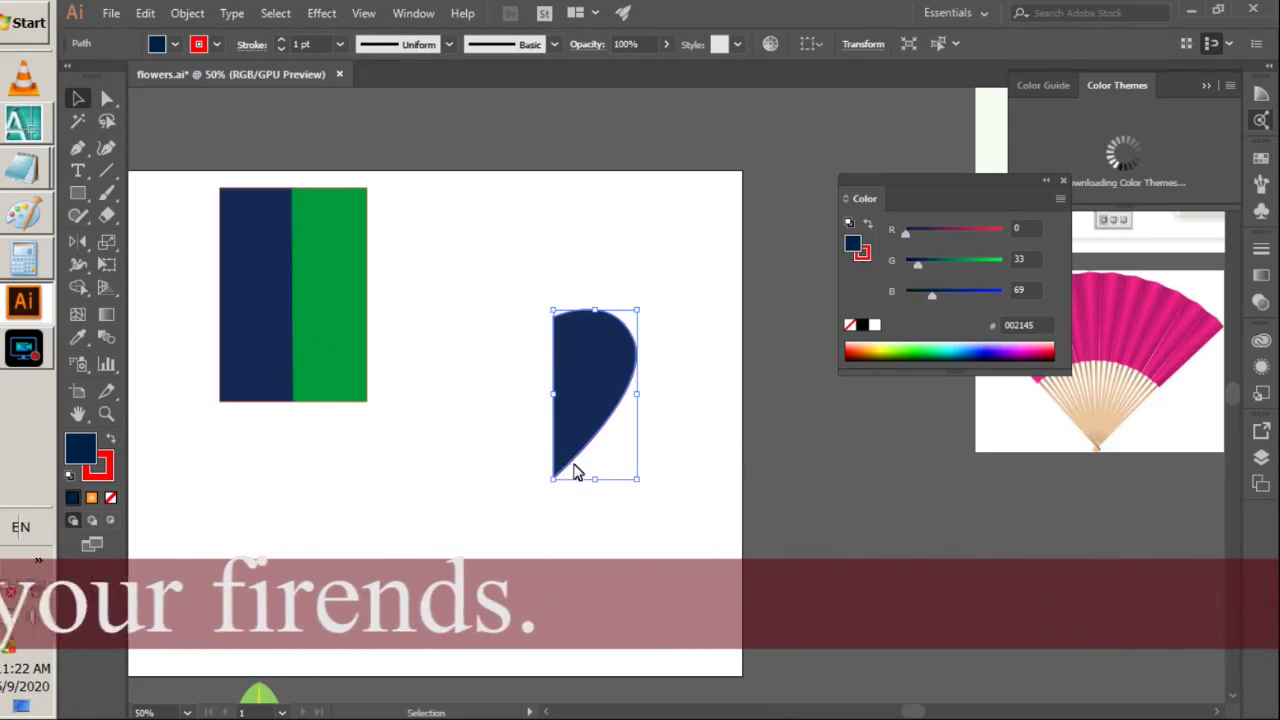
# - Remove the dark blue fill from the half-petal by setting its fill to None
pyautogui.click(445, 478)
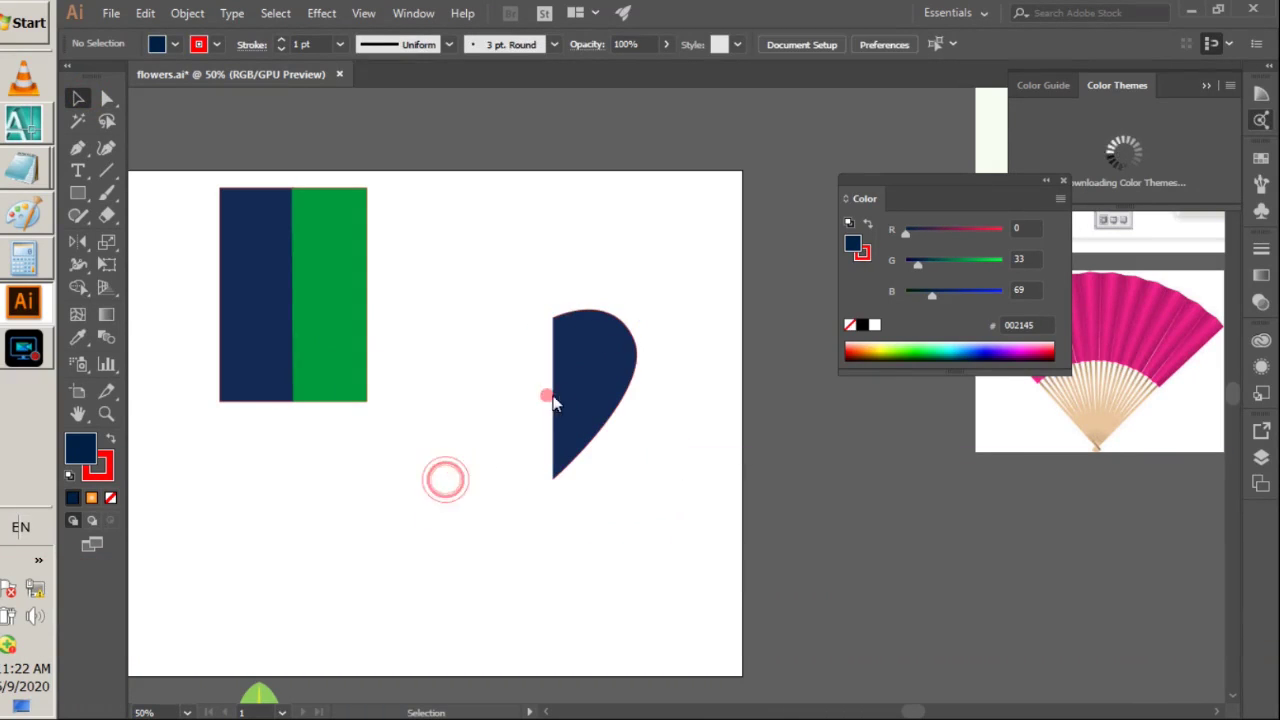
pyautogui.click(555, 400)
pyautogui.click(173, 46)
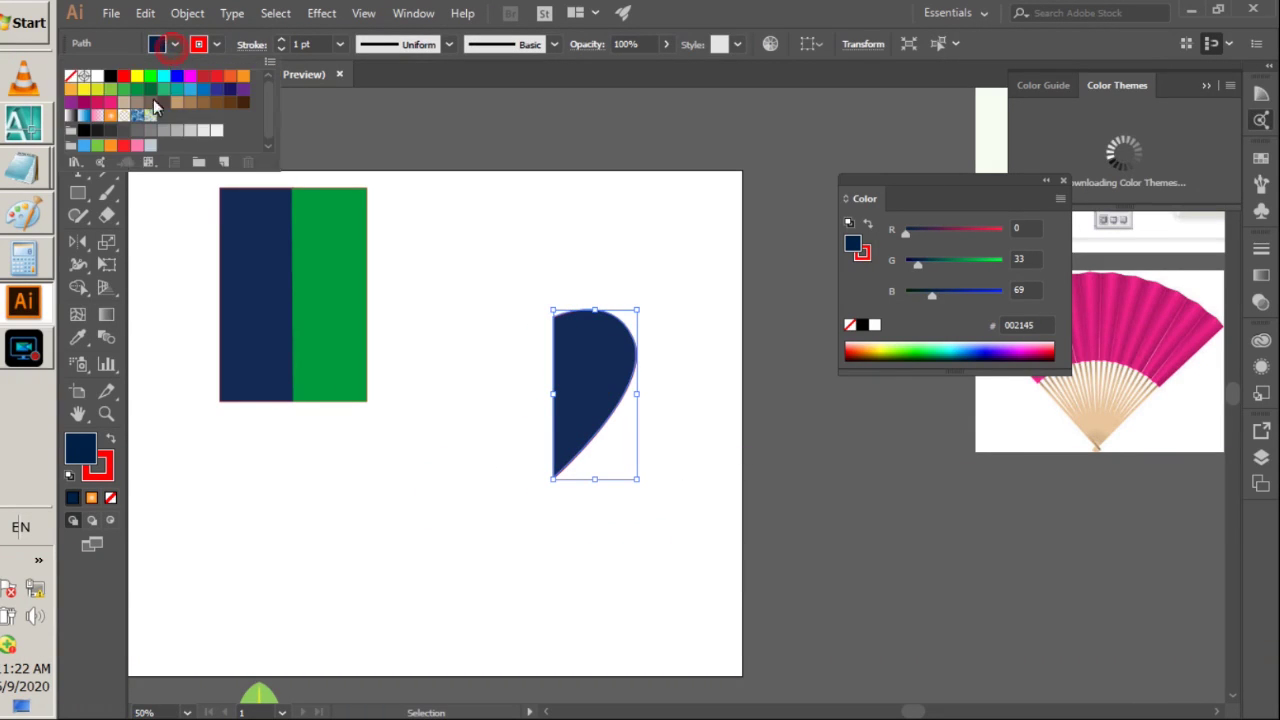
pyautogui.click(72, 80)
pyautogui.click(397, 466)
# - Reflect a copy of the half-petal outline across the vertical axis through its upper end anchor to form a heart
pyautogui.moveTo(477, 242); pyautogui.dragTo(690, 572)
pyautogui.press('o')
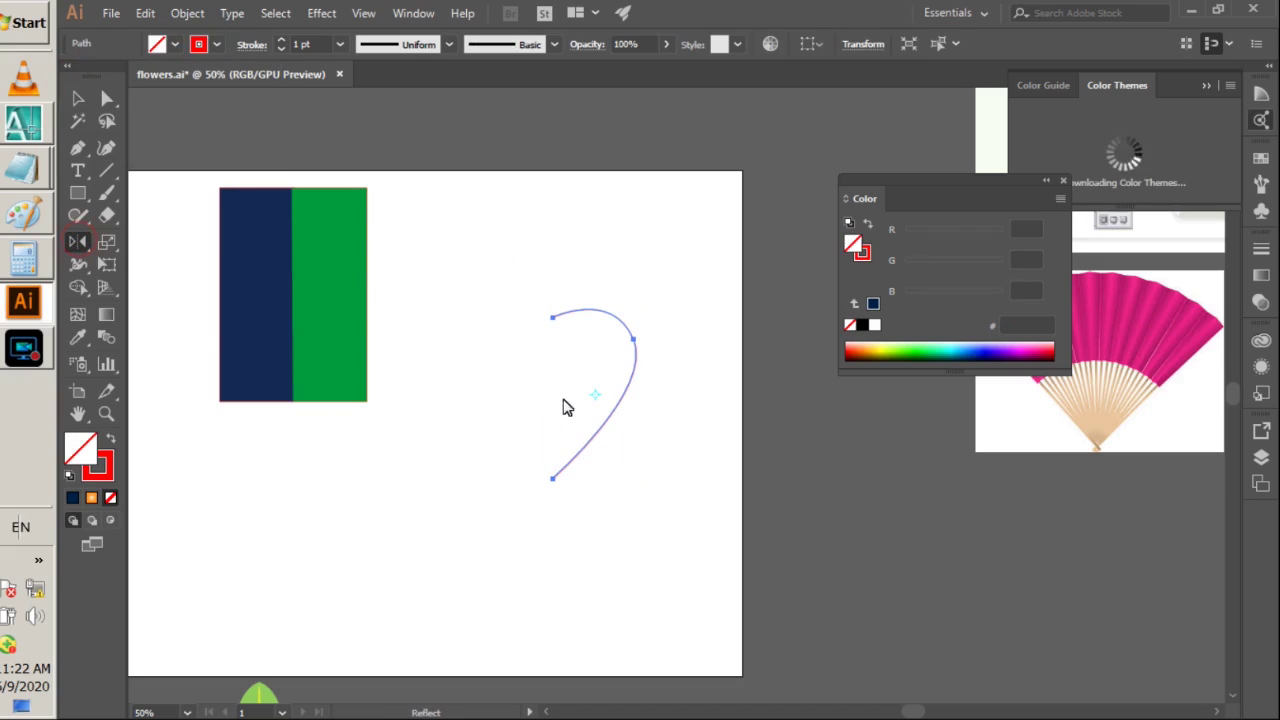
pyautogui.keyDown('alt'); pyautogui.click(553, 319); pyautogui.keyUp('alt')
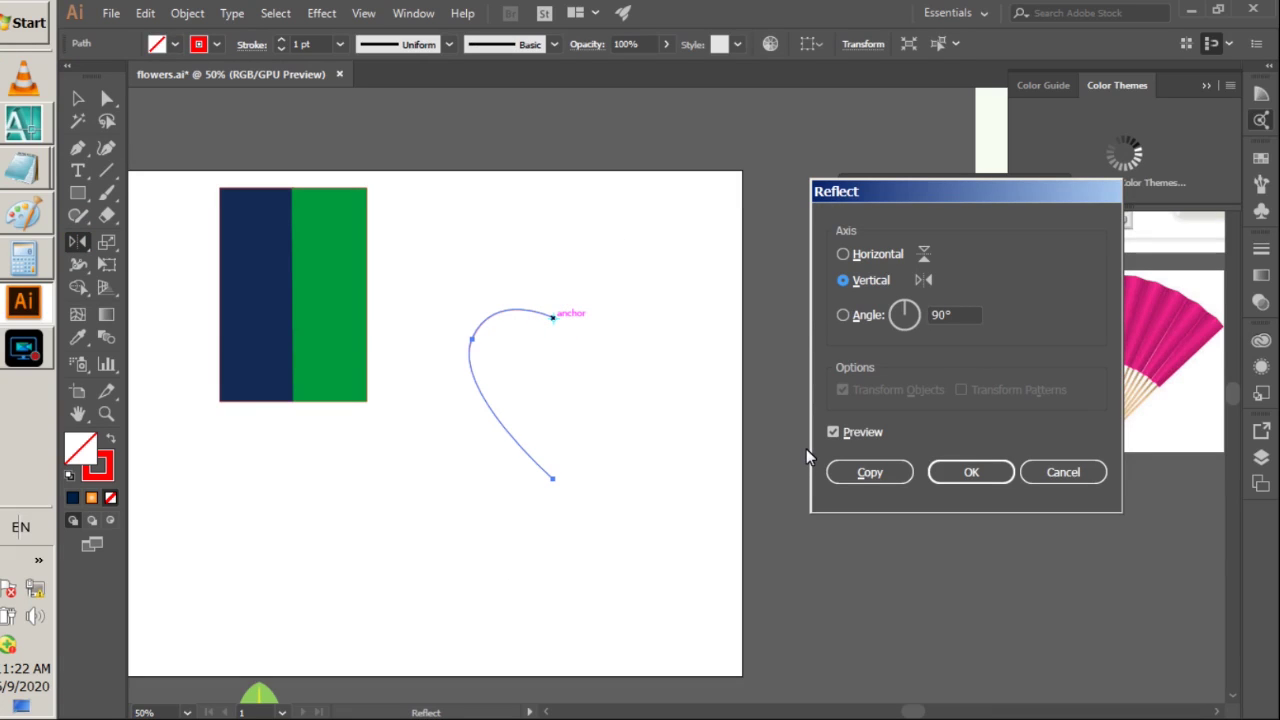
pyautogui.click(853, 474)
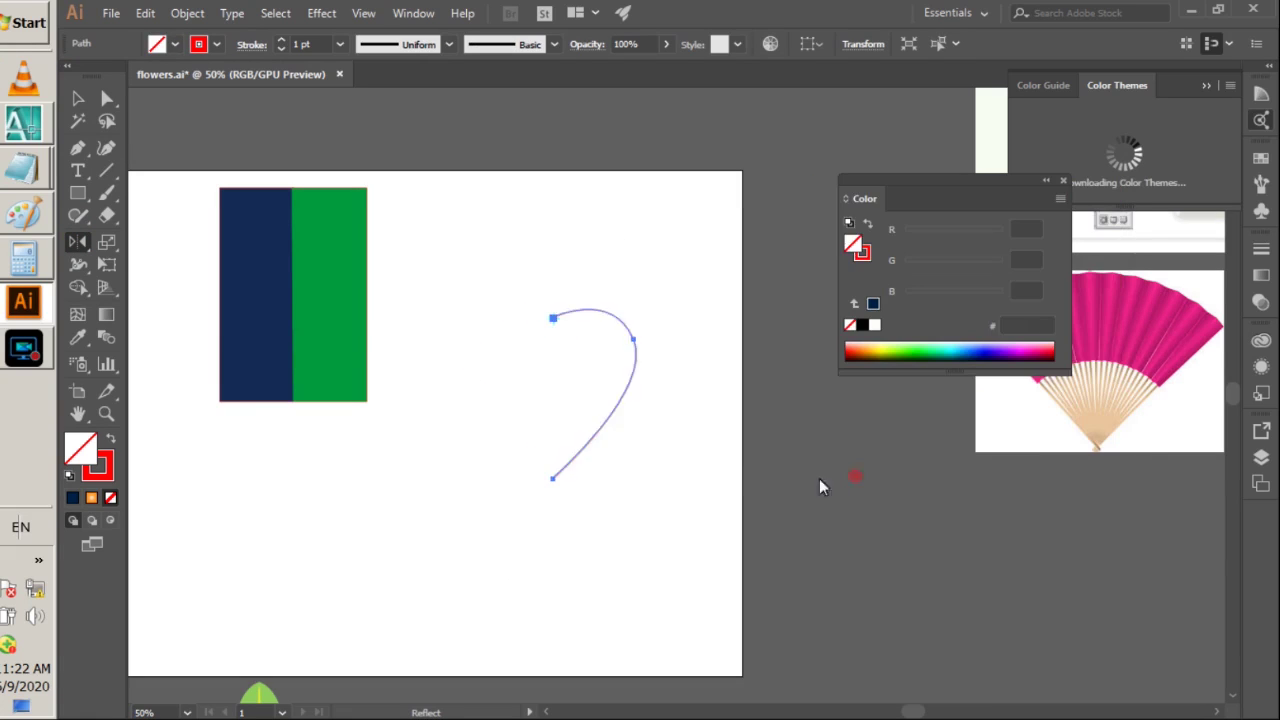
pyautogui.click(77, 99)
pyautogui.click(447, 557)
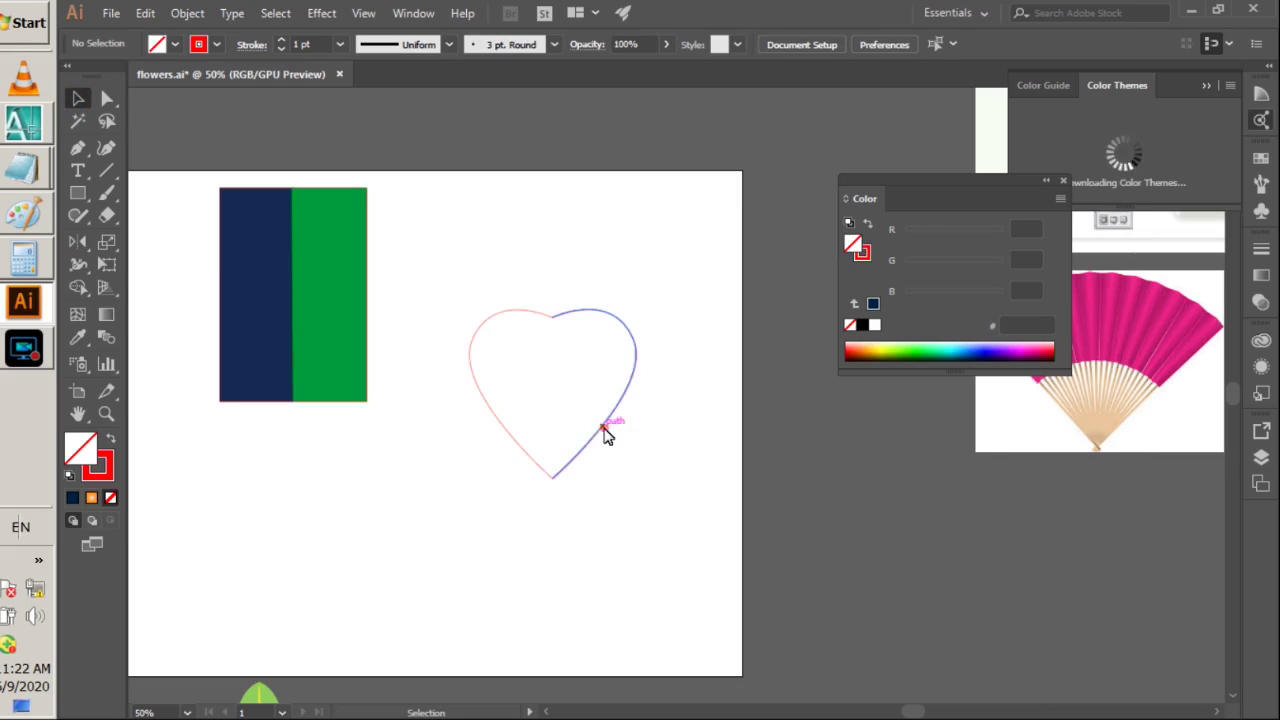
# - Add the lines "Average" and "Join" below "Reflect" in the text list on the artboard
pyautogui.click(604, 428)
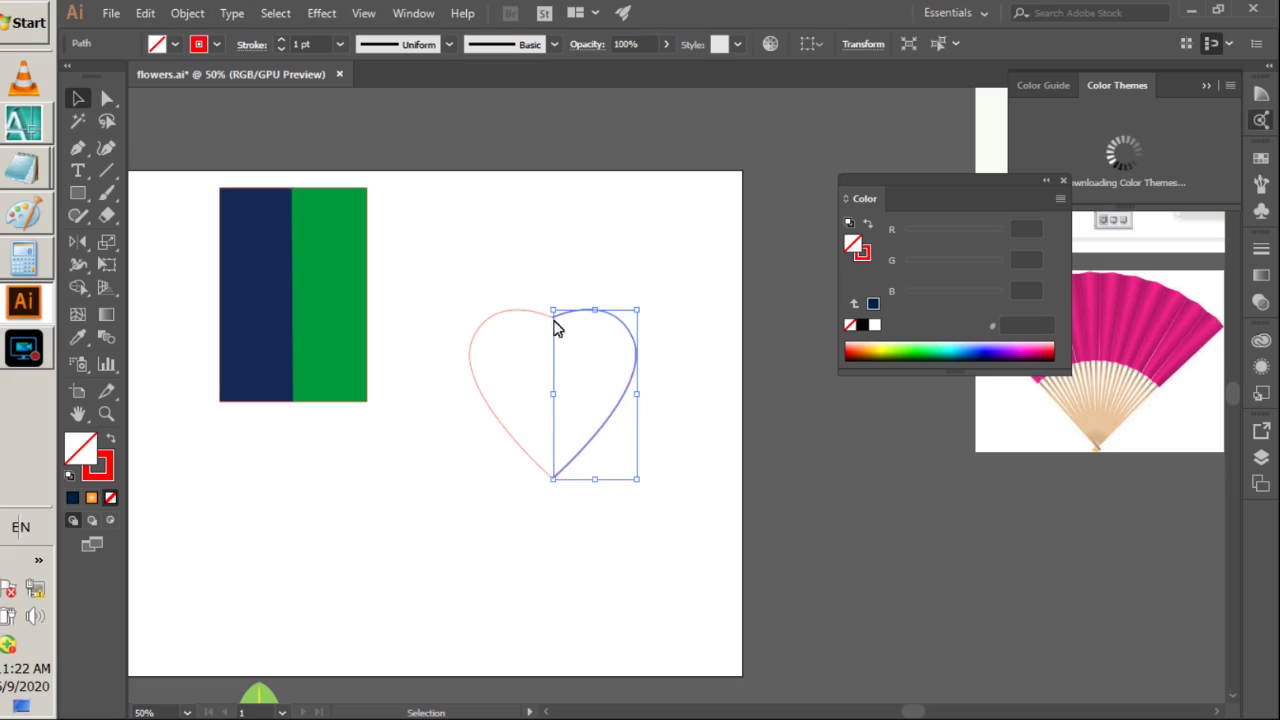
pyautogui.moveTo(898, 714); pyautogui.dragTo(866, 714)
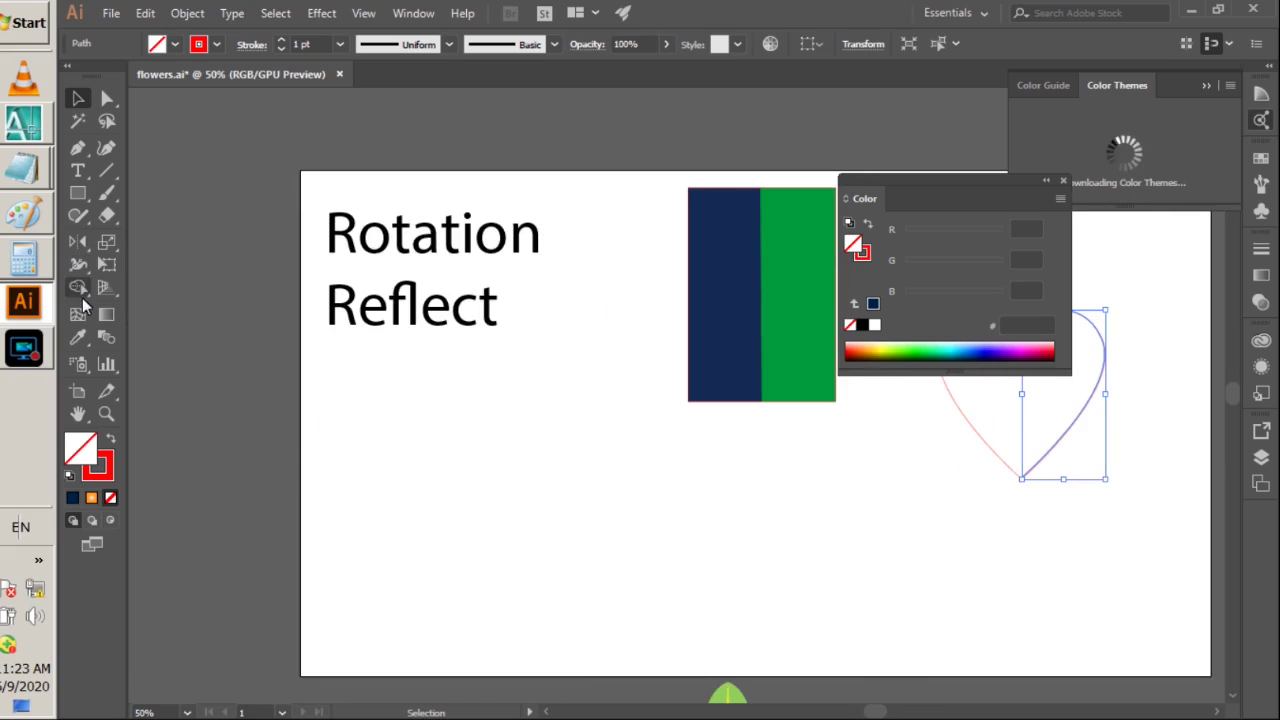
pyautogui.click(77, 170)
pyautogui.click(490, 314)
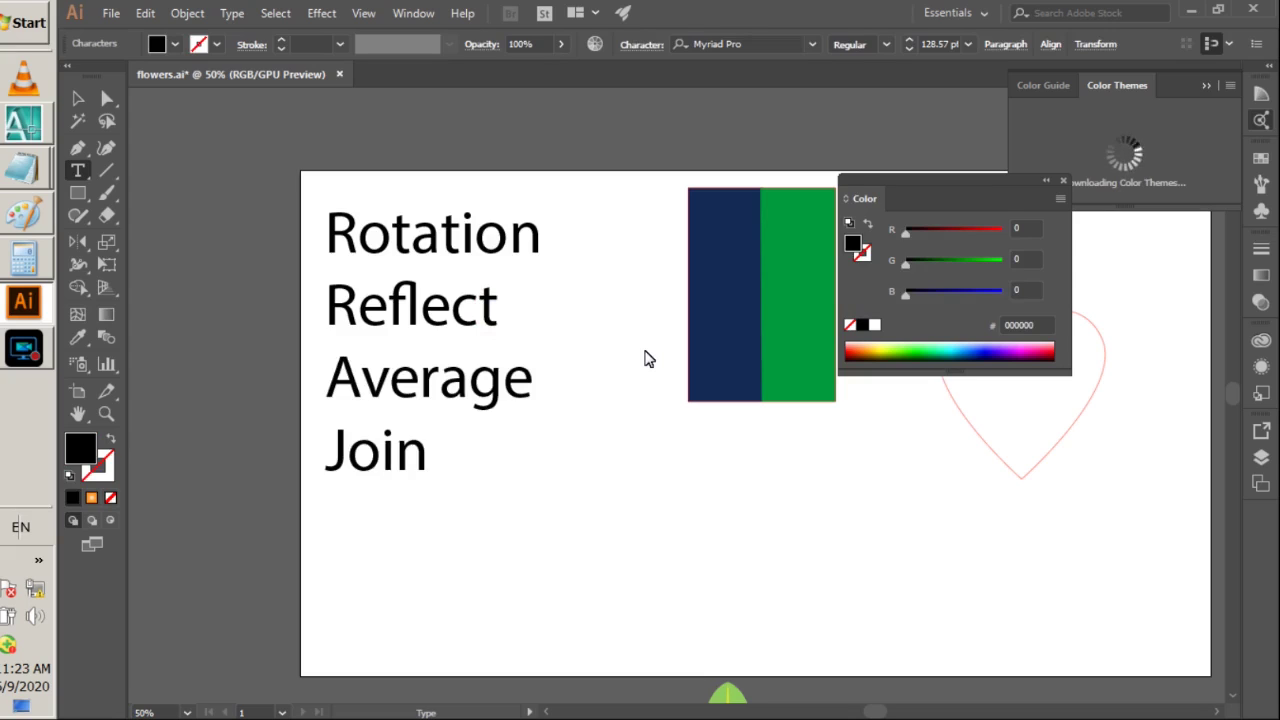
pyautogui.press('Escape')
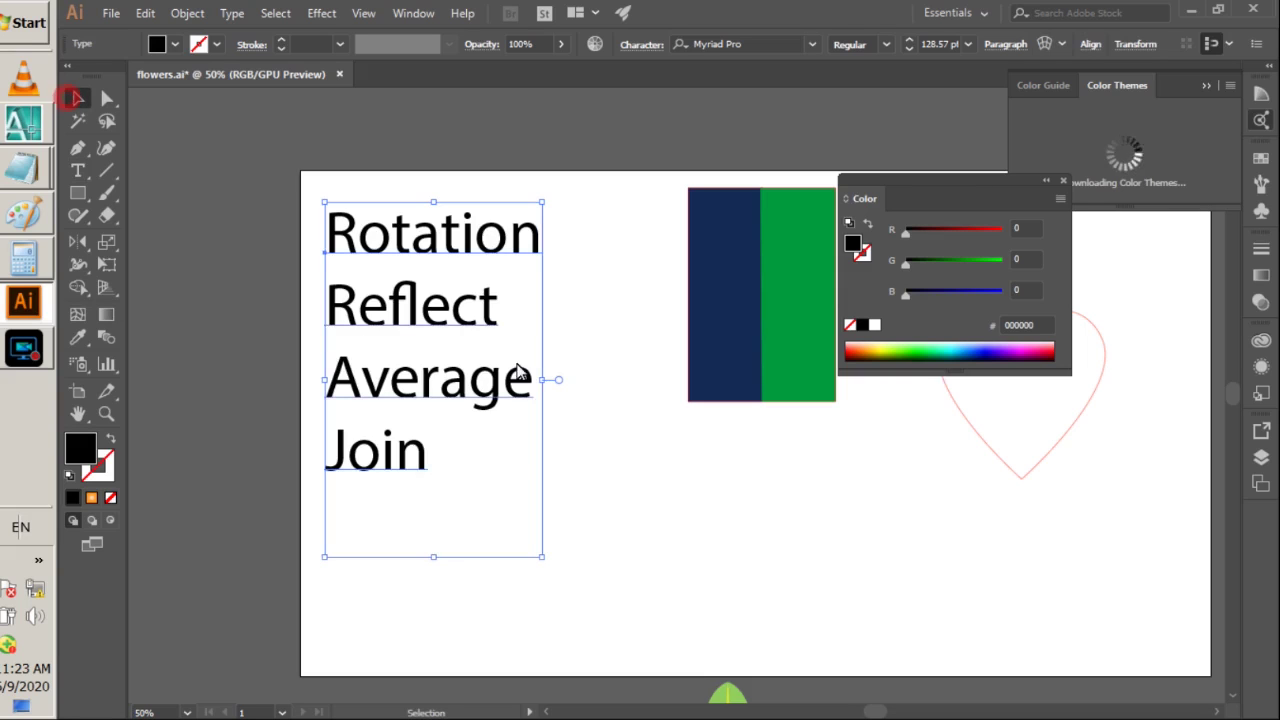
# - Average the two overlapping end anchors at the heart's top notch along both axes
pyautogui.scroll(-1, 585, 408)
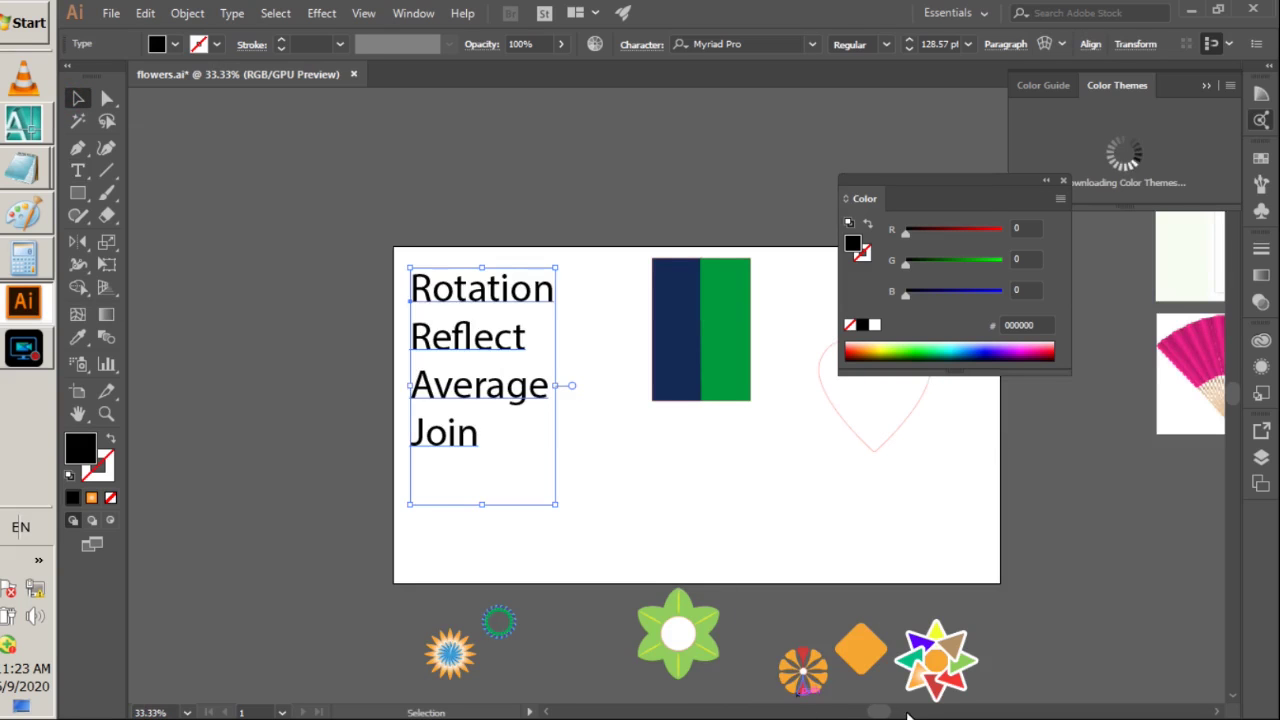
pyautogui.click(893, 713)
pyautogui.click(893, 713)
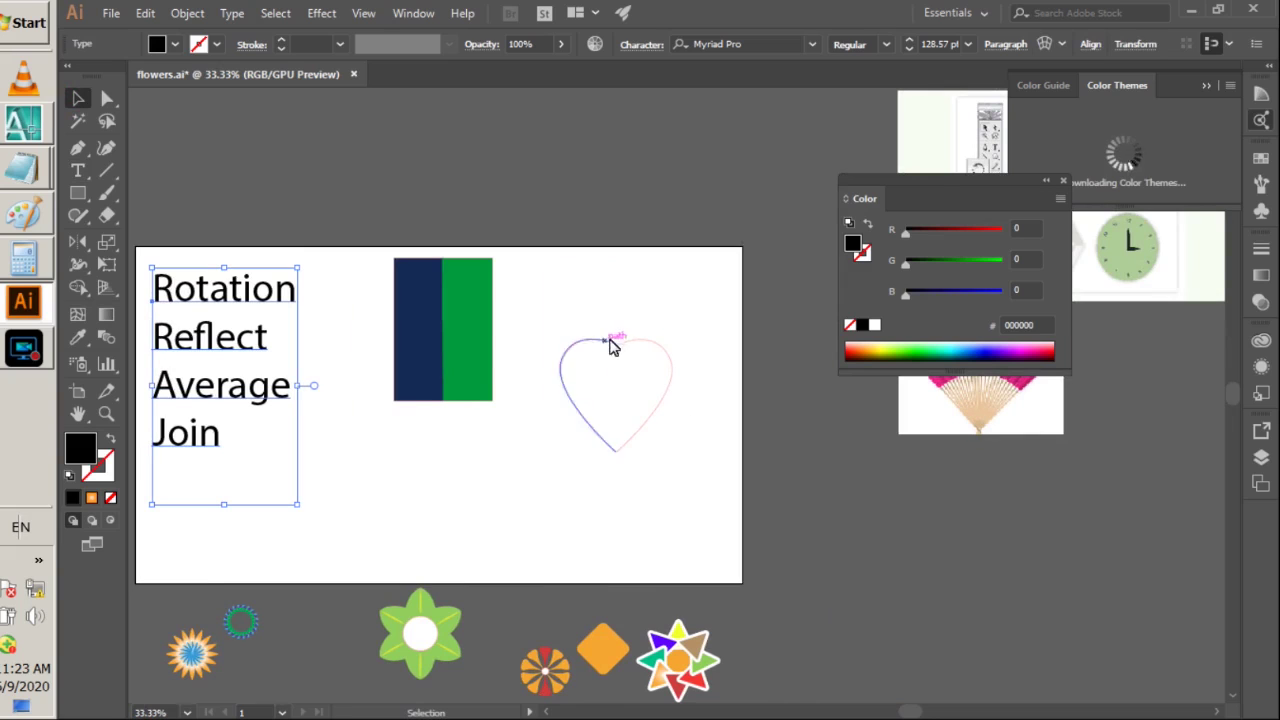
pyautogui.scroll(4, 618, 348)
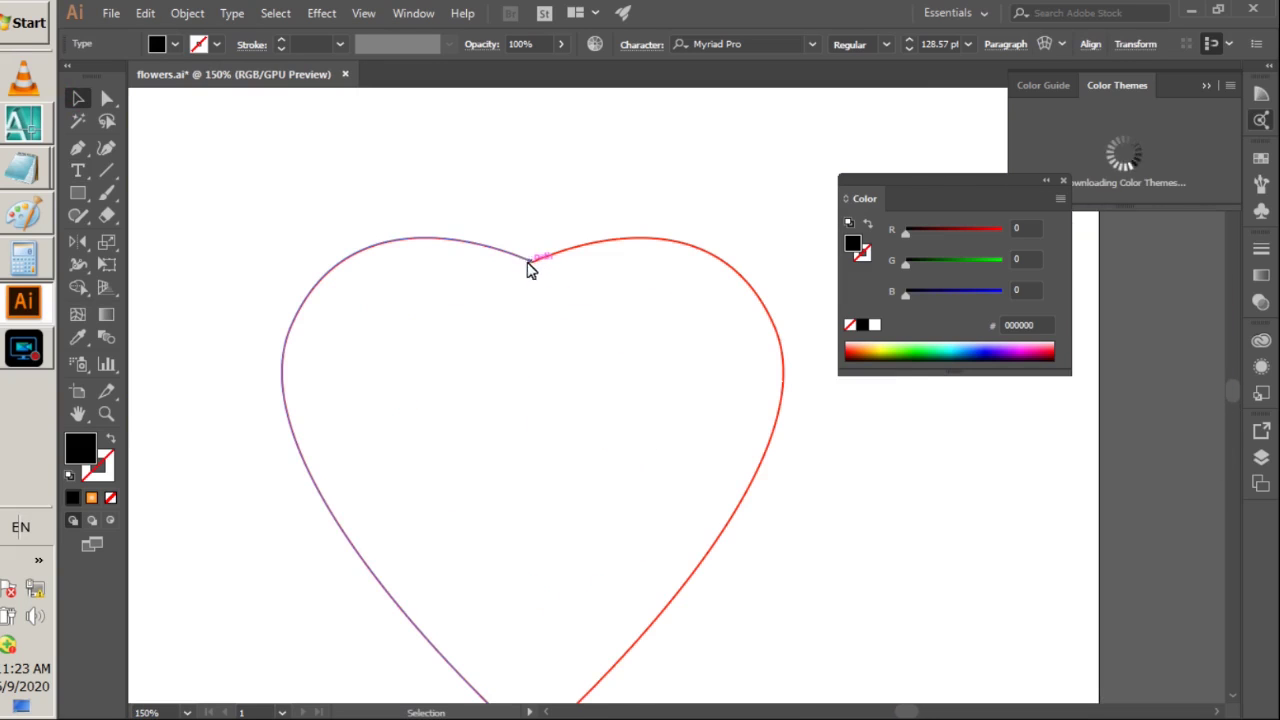
pyautogui.click(108, 98)
pyautogui.click(420, 181)
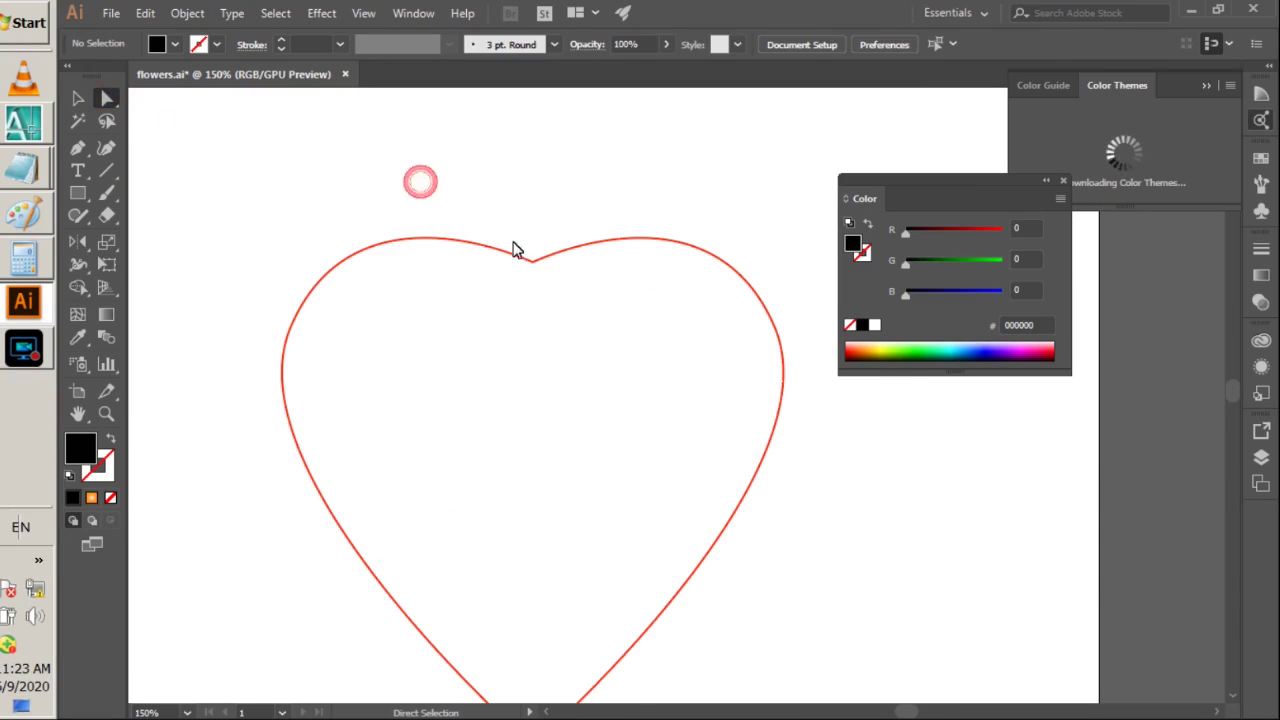
pyautogui.moveTo(544, 293); pyautogui.dragTo(590, 316)
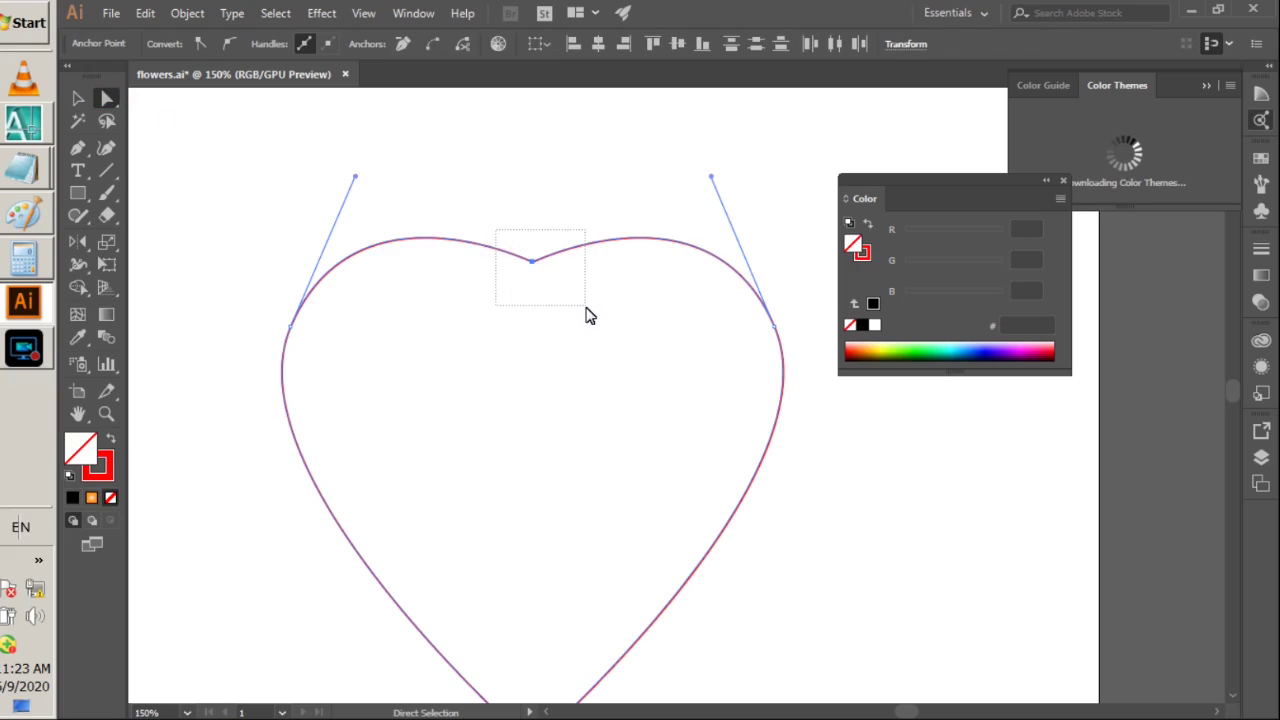
pyautogui.rightClick(535, 268)
pyautogui.click(548, 424)
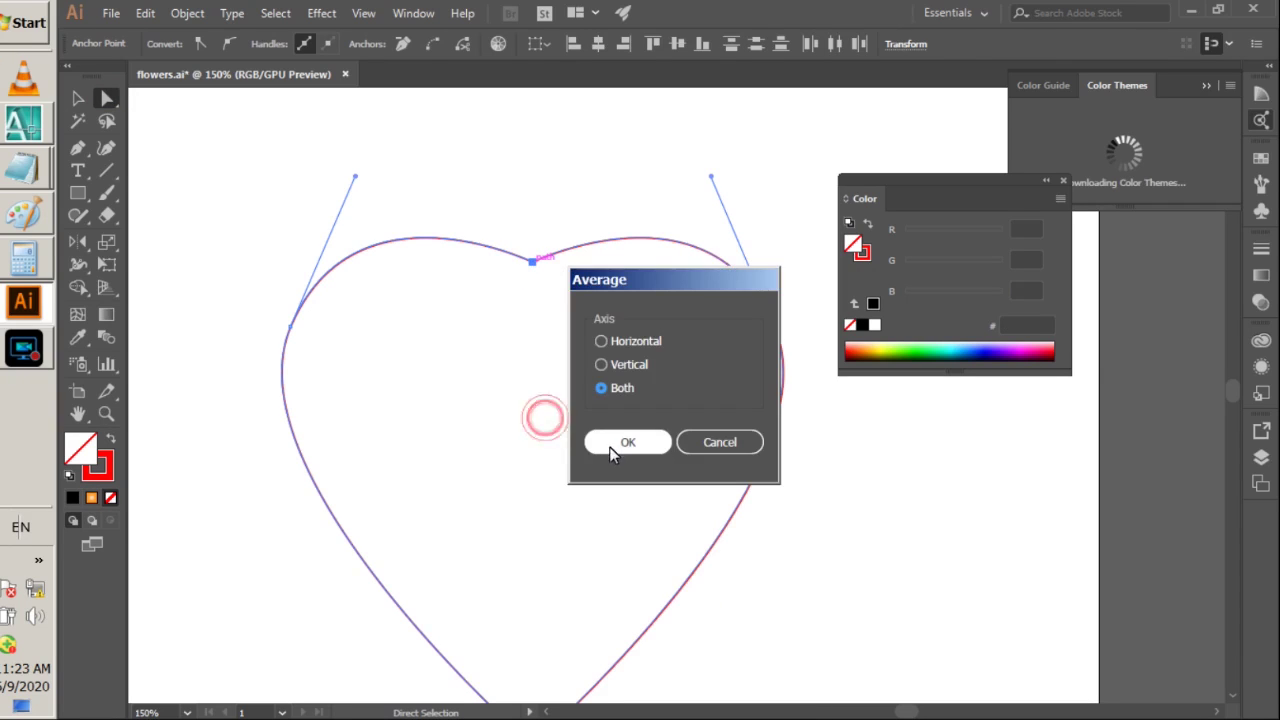
pyautogui.click(615, 440)
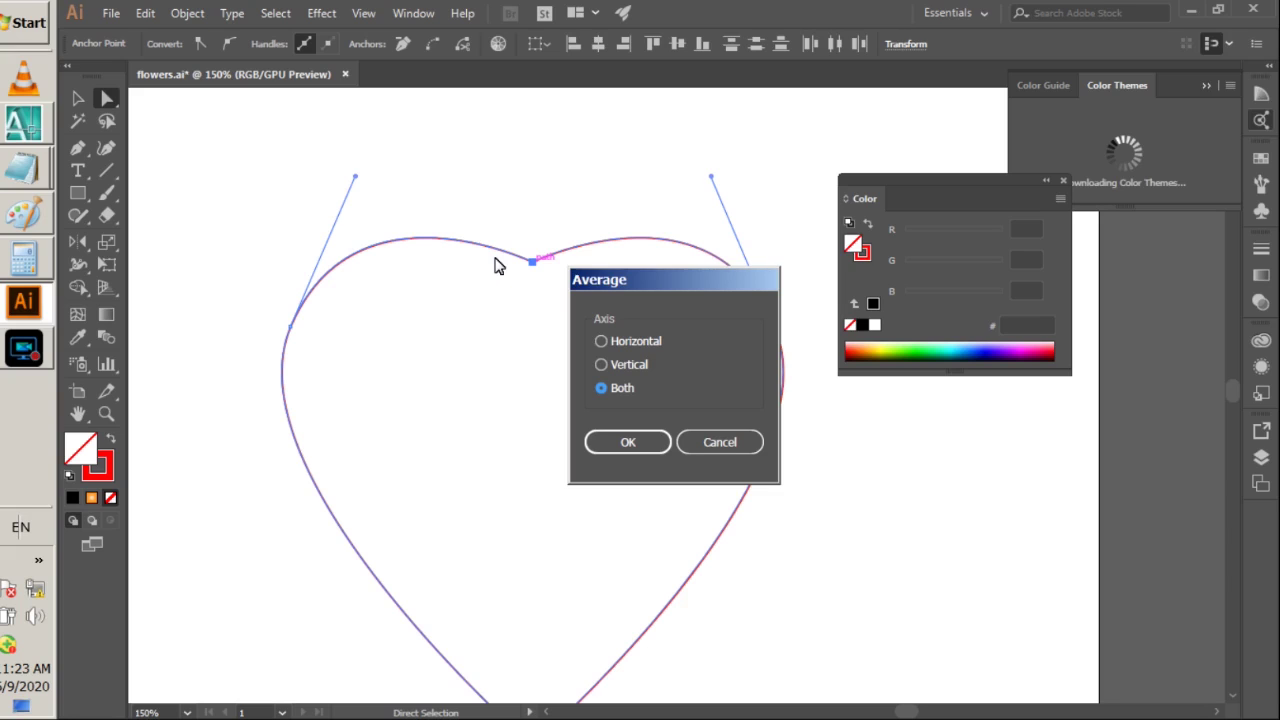
pyautogui.click(625, 440)
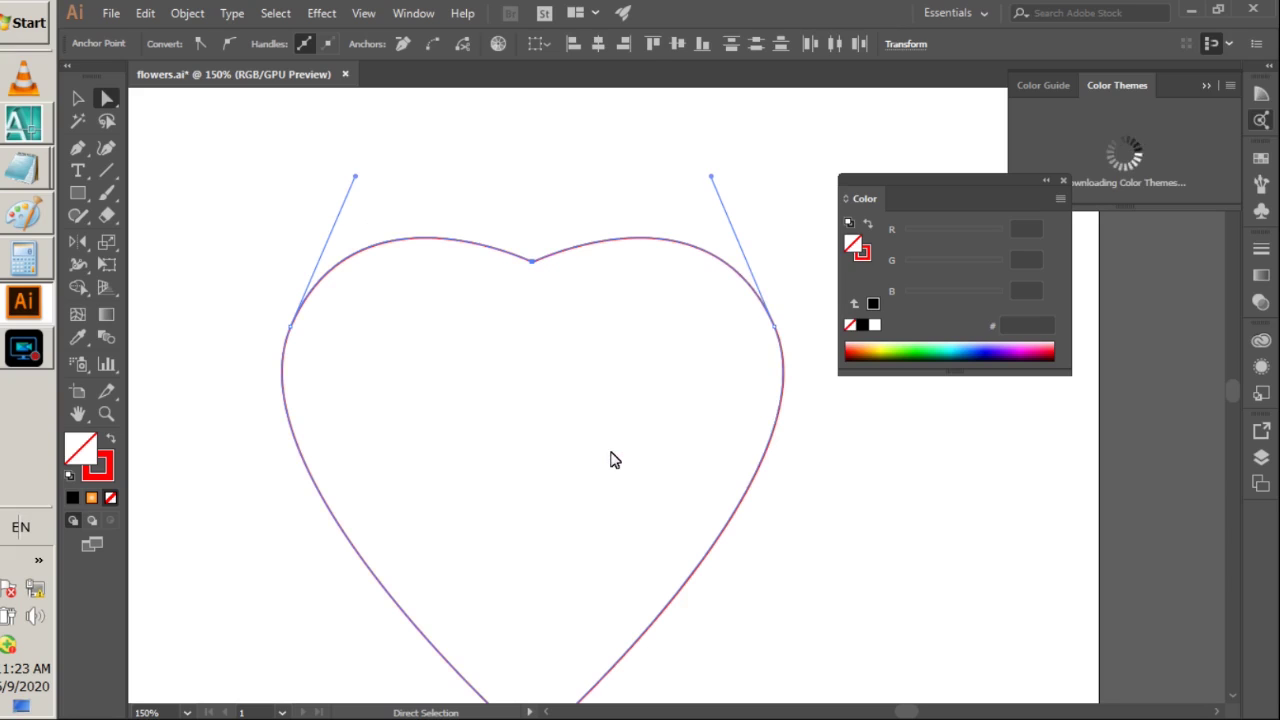
# - Average the two end anchors at the heart's bottom tip along both axes and deselect the outline
pyautogui.scroll(-2, 611, 457)
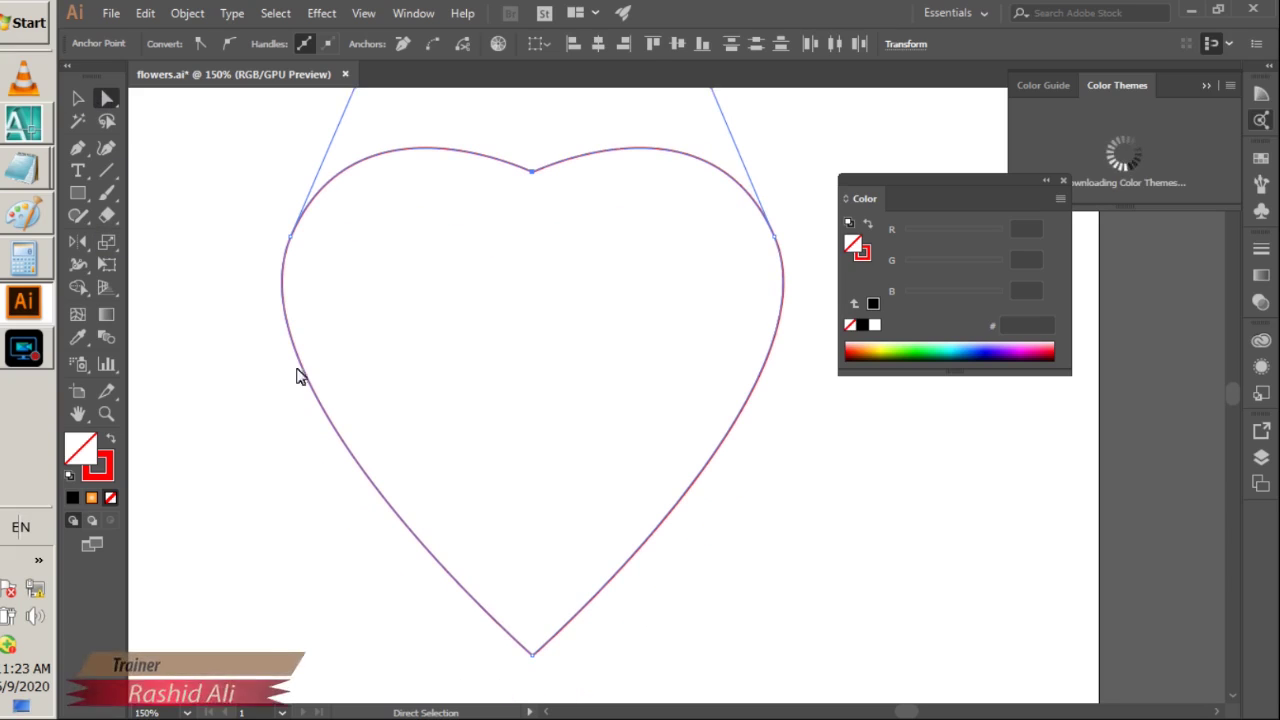
pyautogui.moveTo(557, 680); pyautogui.dragTo(536, 656)
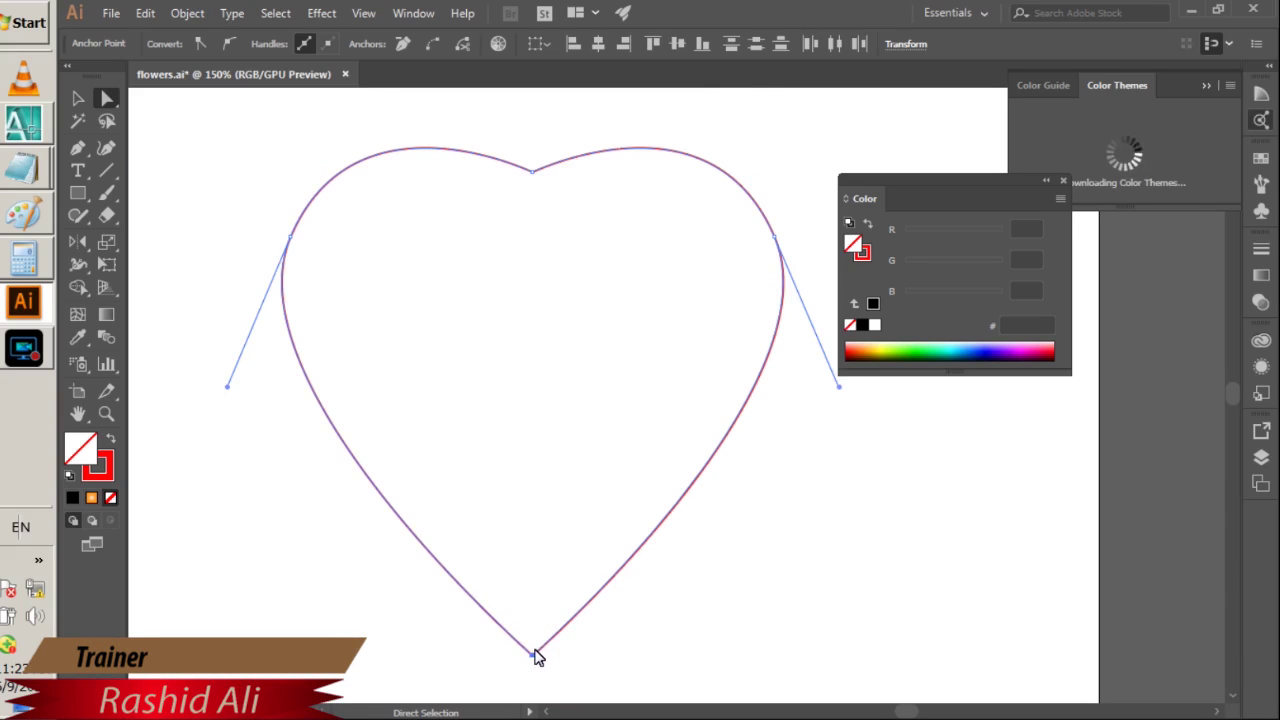
pyautogui.rightClick(536, 656)
pyautogui.click(575, 434)
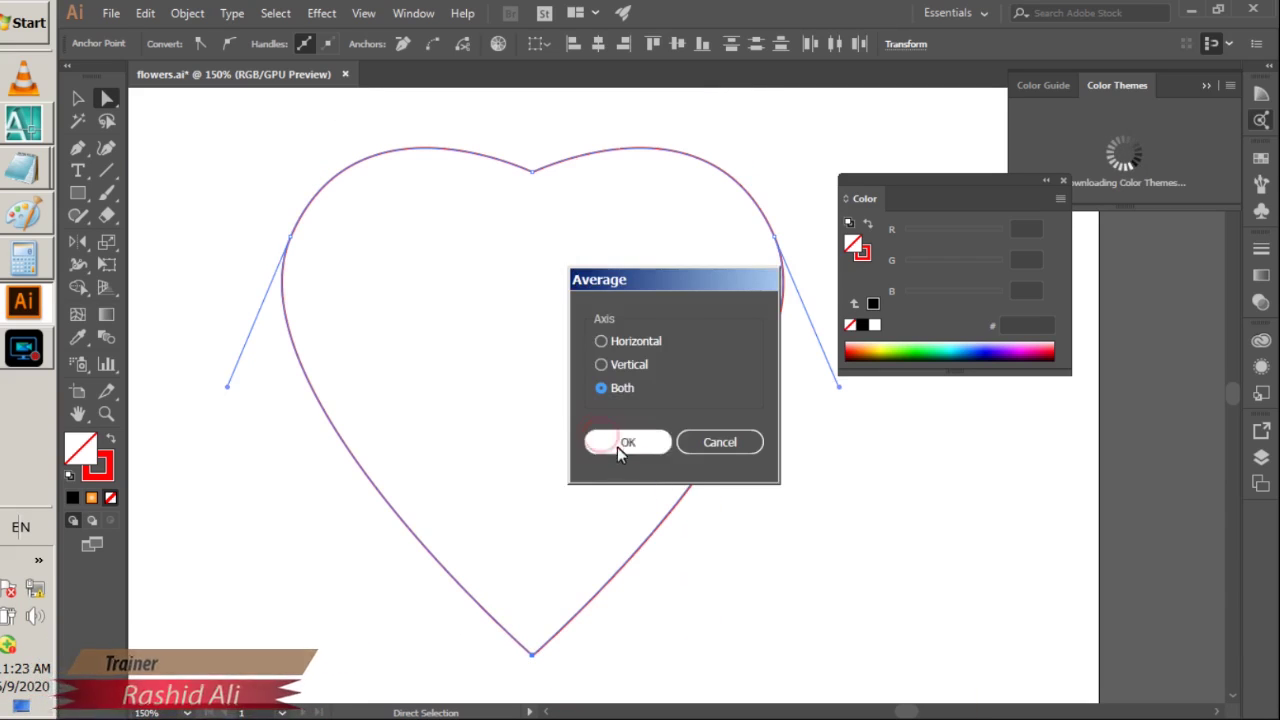
pyautogui.click(617, 446)
pyautogui.click(78, 98)
pyautogui.click(246, 125)
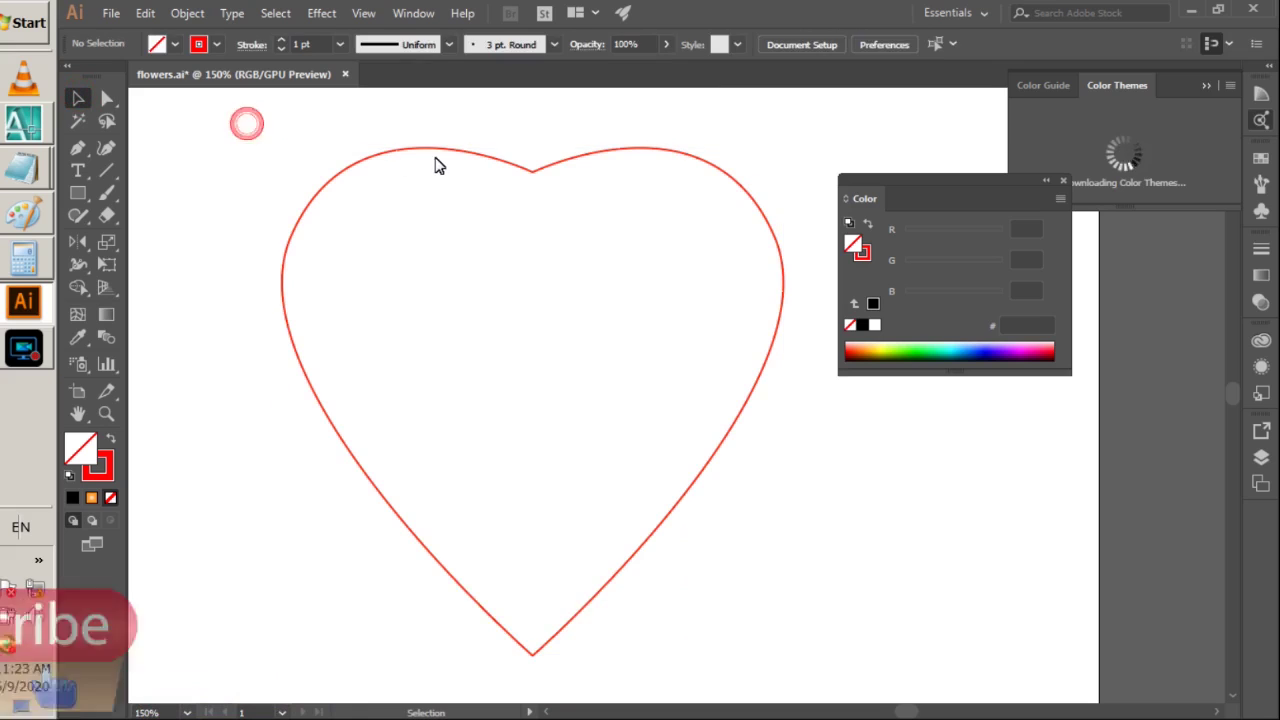
# - Join the two end anchors at the heart's top notch
pyautogui.click(436, 157)
pyautogui.click(621, 230)
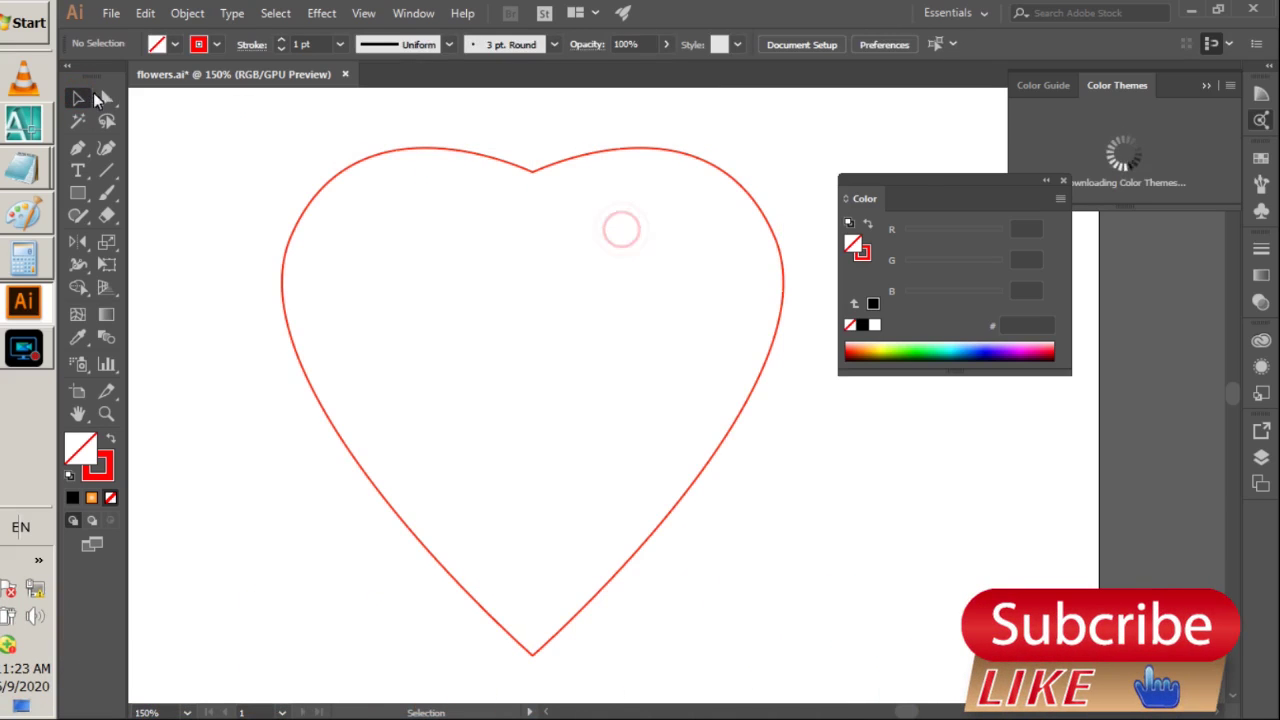
pyautogui.moveTo(510, 141); pyautogui.dragTo(568, 213)
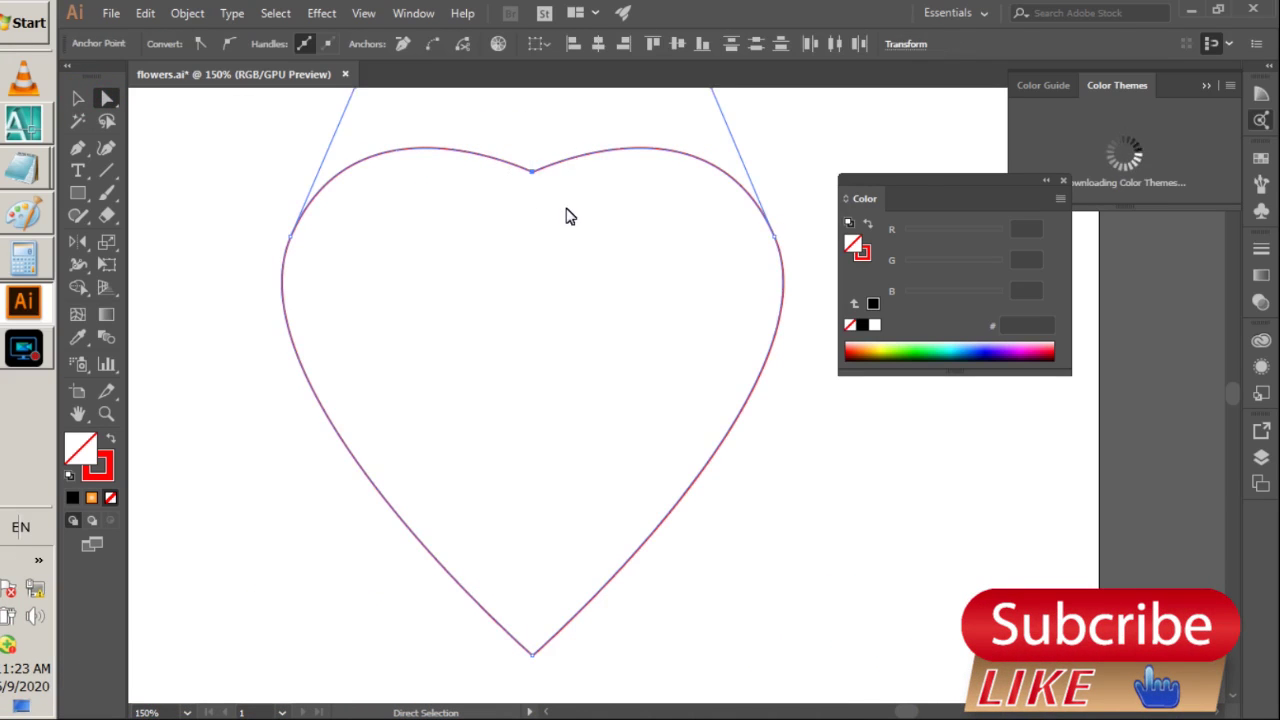
pyautogui.rightClick(531, 180)
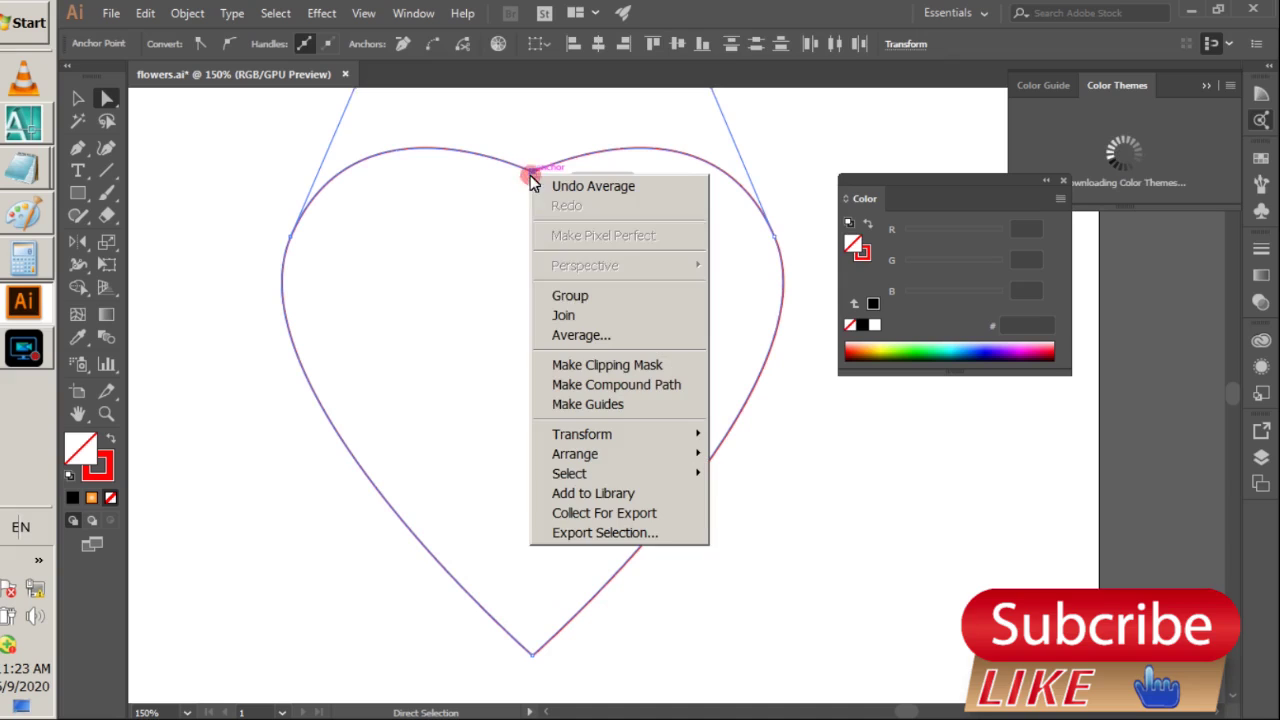
pyautogui.click(545, 316)
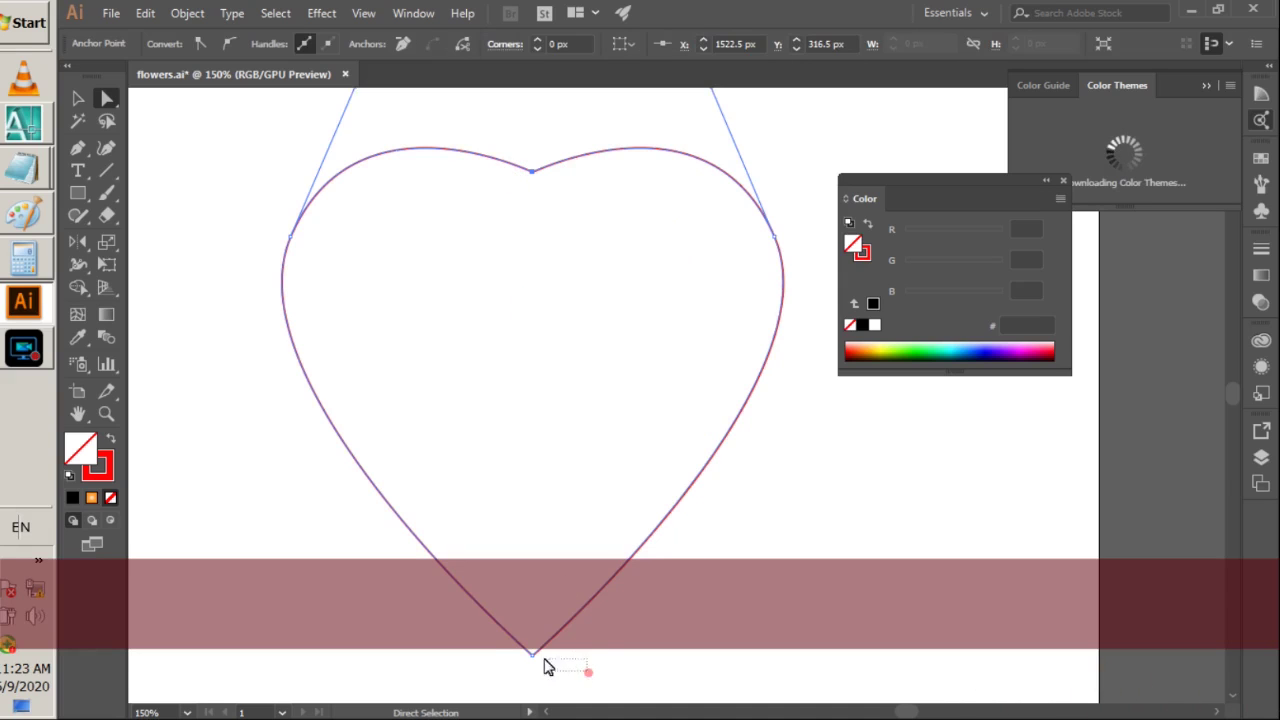
# - Join the two end anchors at the heart's bottom tip to close the path, and deselect it
pyautogui.moveTo(586, 674); pyautogui.dragTo(490, 645)
pyautogui.rightClick(535, 665)
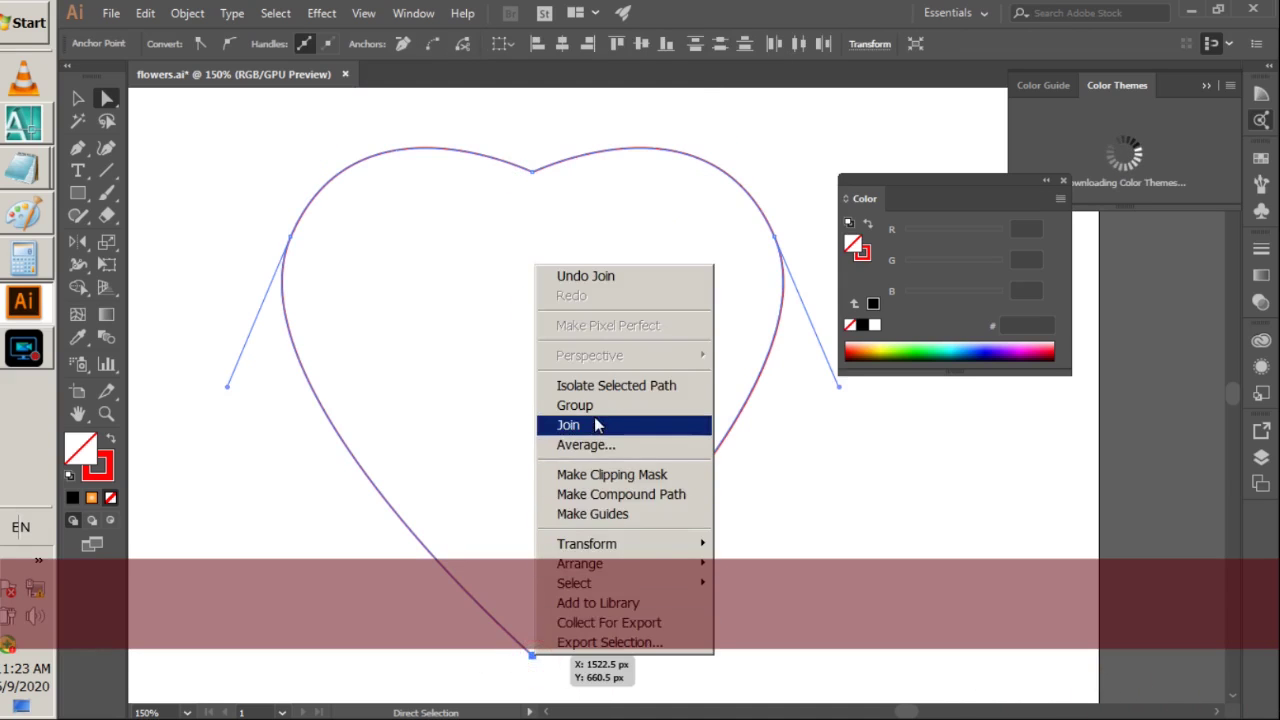
pyautogui.click(596, 424)
pyautogui.click(72, 94)
pyautogui.click(177, 160)
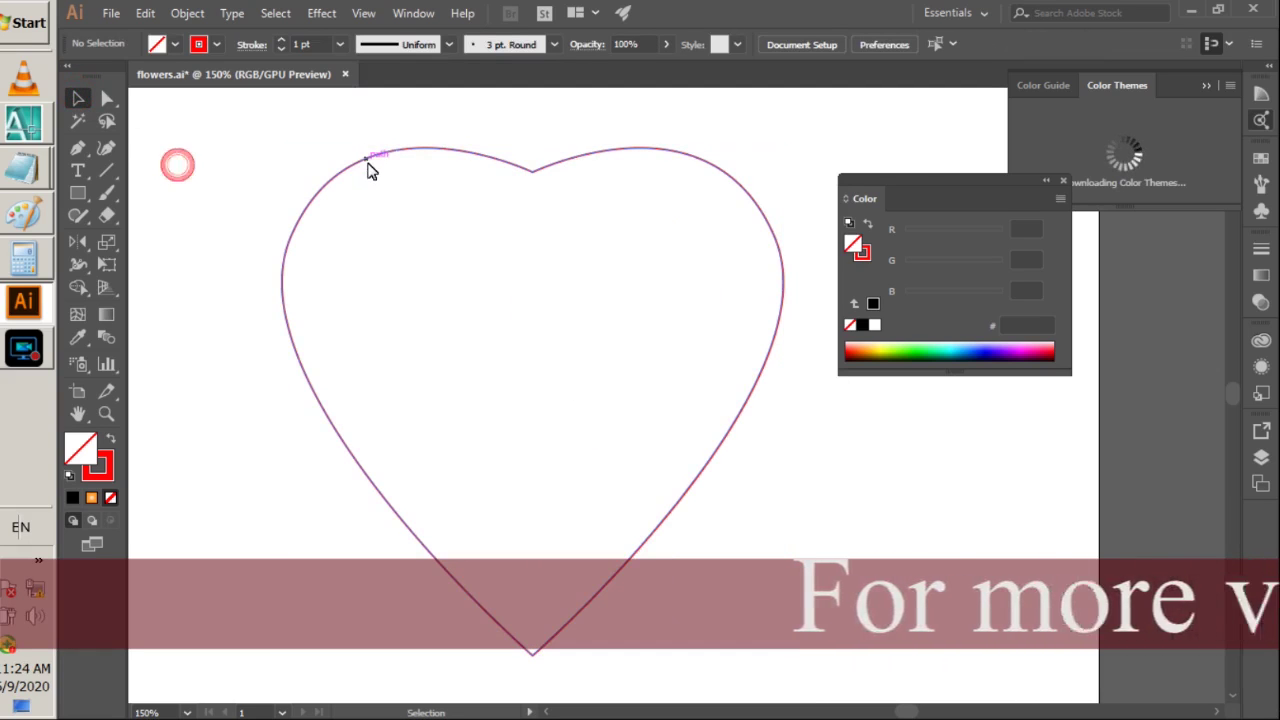
# - Fill the closed heart path with the red swatch C1272D
pyautogui.click(371, 170)
pyautogui.click(486, 153)
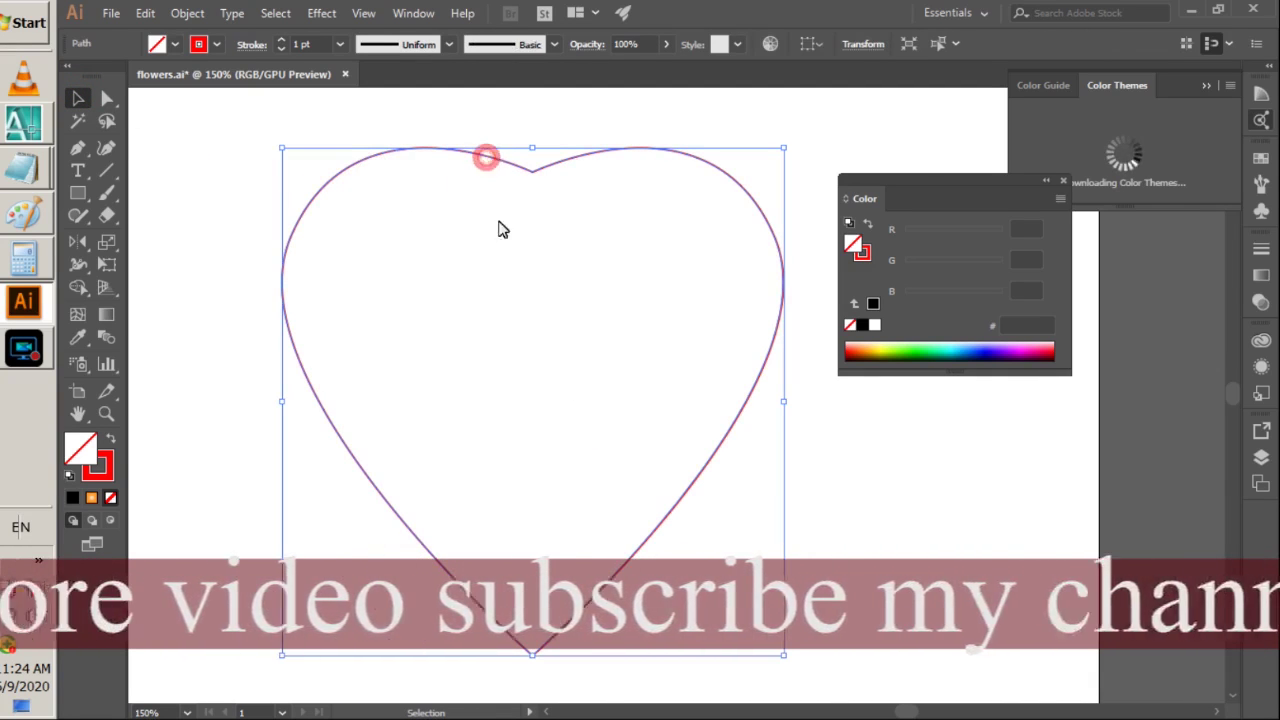
pyautogui.click(175, 44)
pyautogui.click(204, 76)
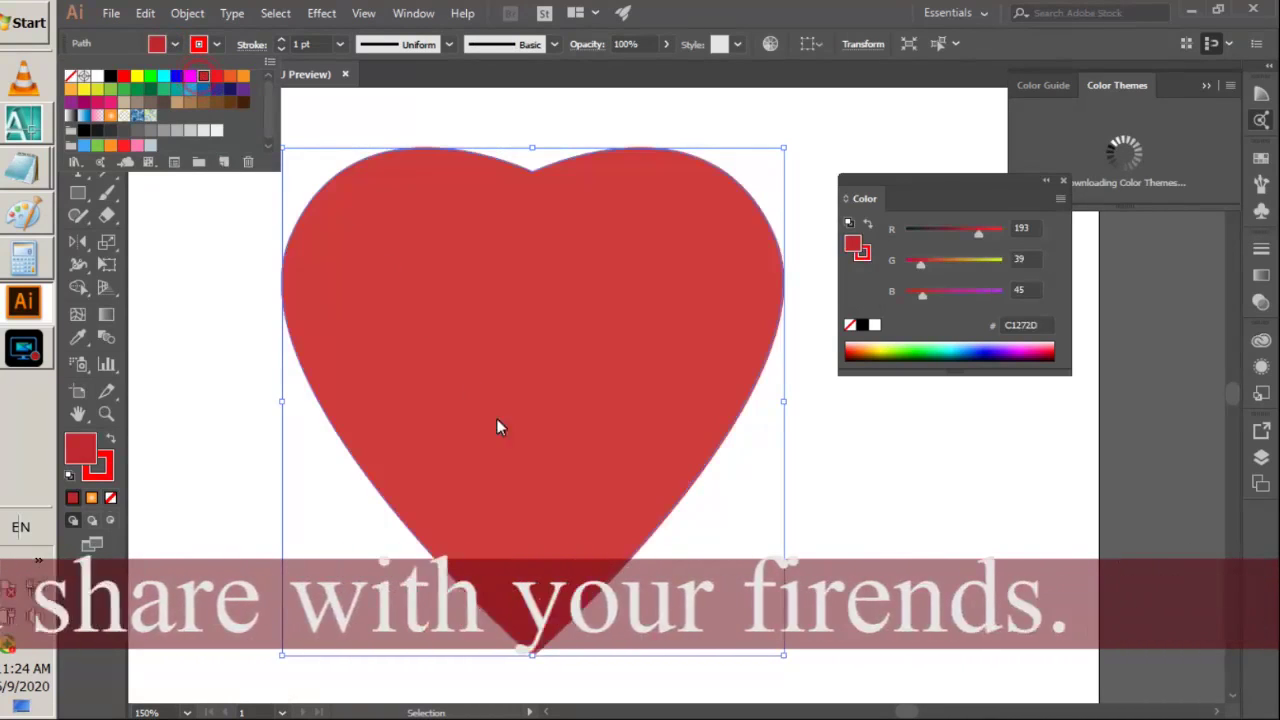
pyautogui.click(889, 568)
# - Scale the red heart down proportionally to a little over half its size and move it down and right
pyautogui.click(526, 456)
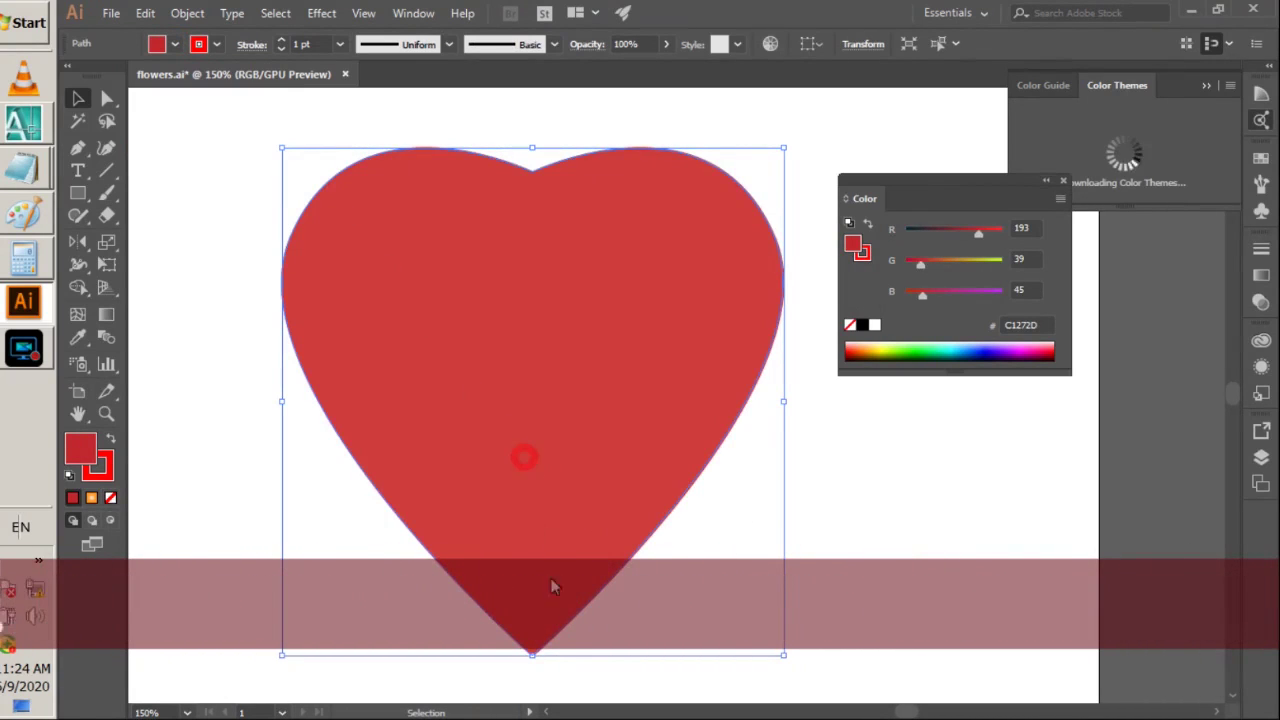
pyautogui.moveTo(537, 658); pyautogui.dragTo(540, 449)
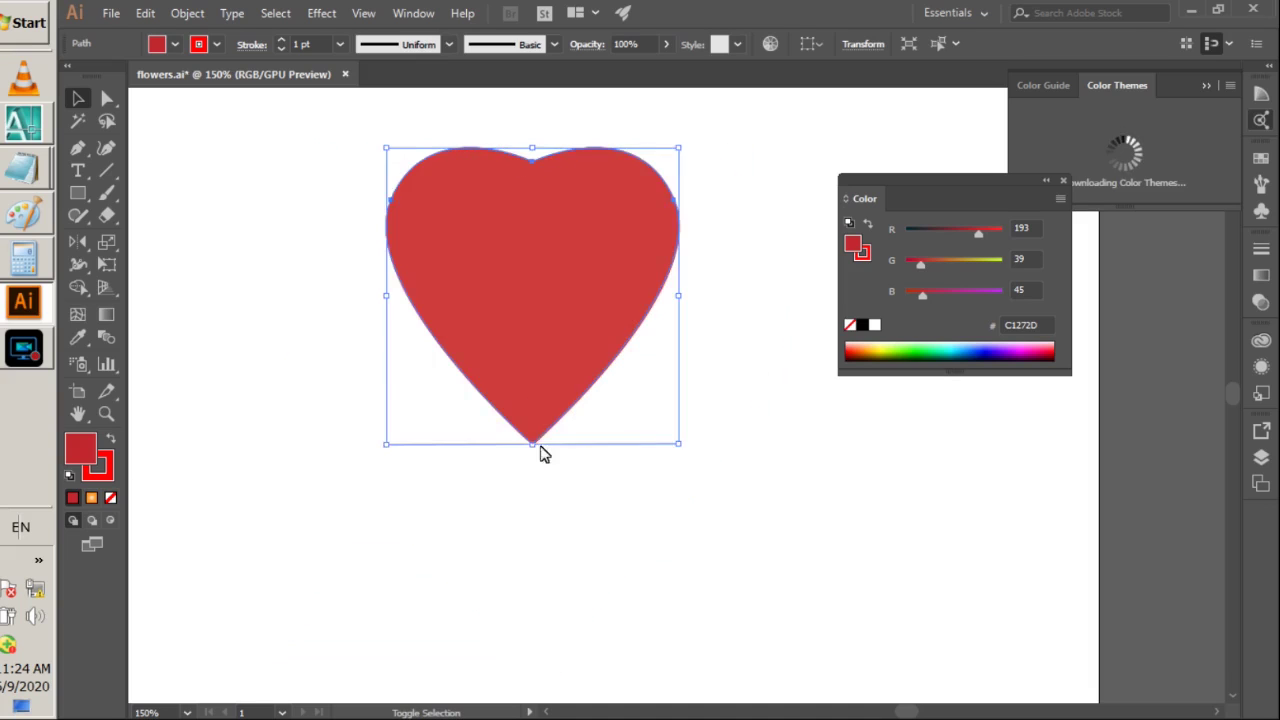
pyautogui.click(694, 537)
pyautogui.moveTo(540, 341); pyautogui.dragTo(678, 470)
pyautogui.scroll(-2, 348, 318)
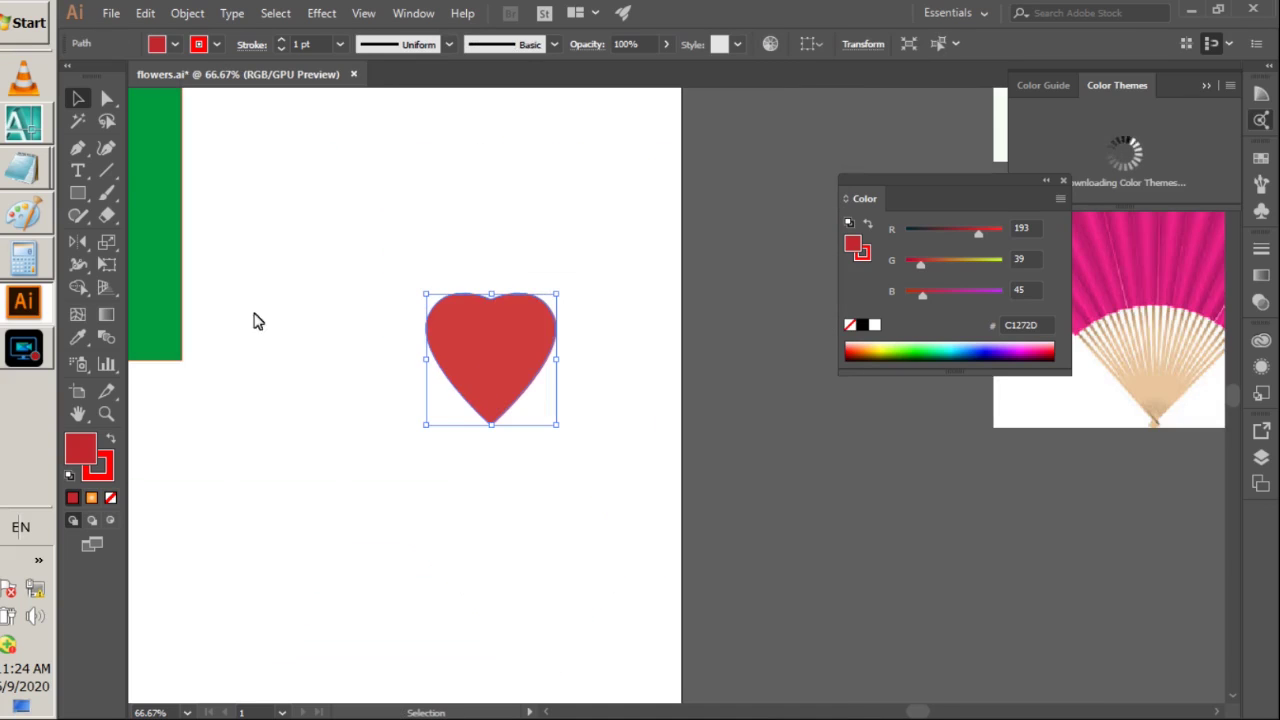
pyautogui.hscroll(-5, 900, 709)
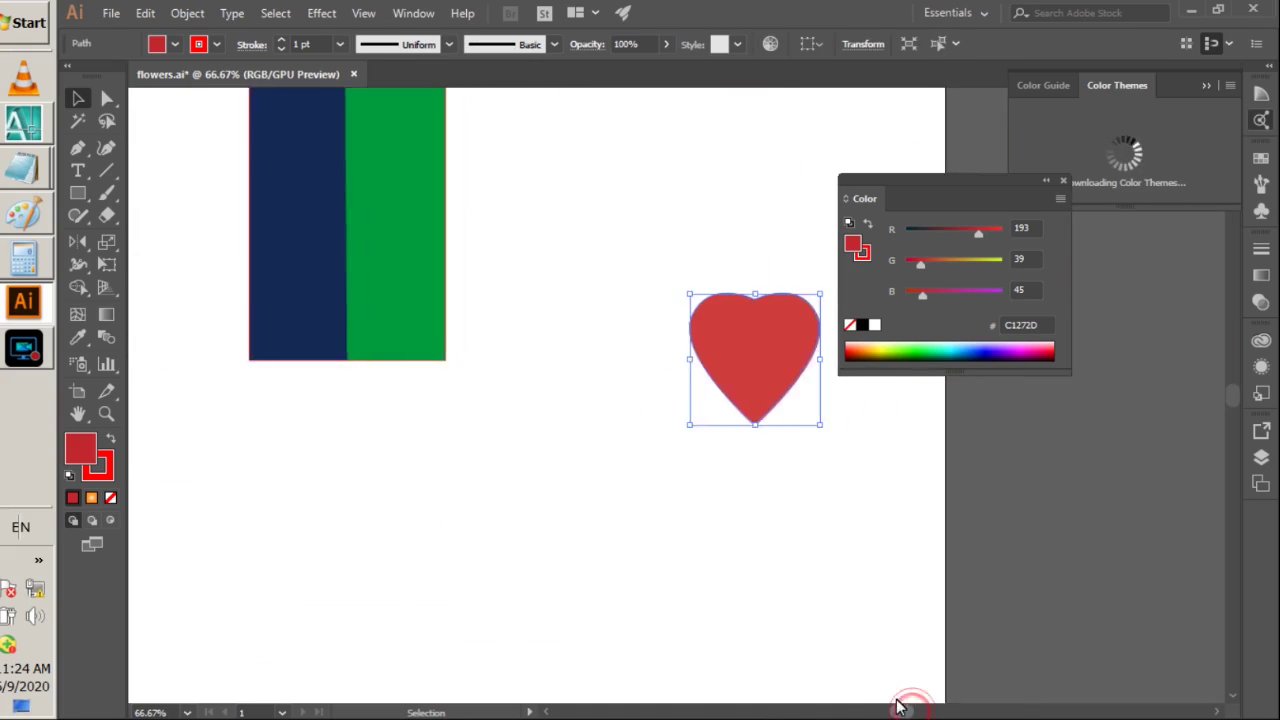
pyautogui.scroll(2, 583, 560)
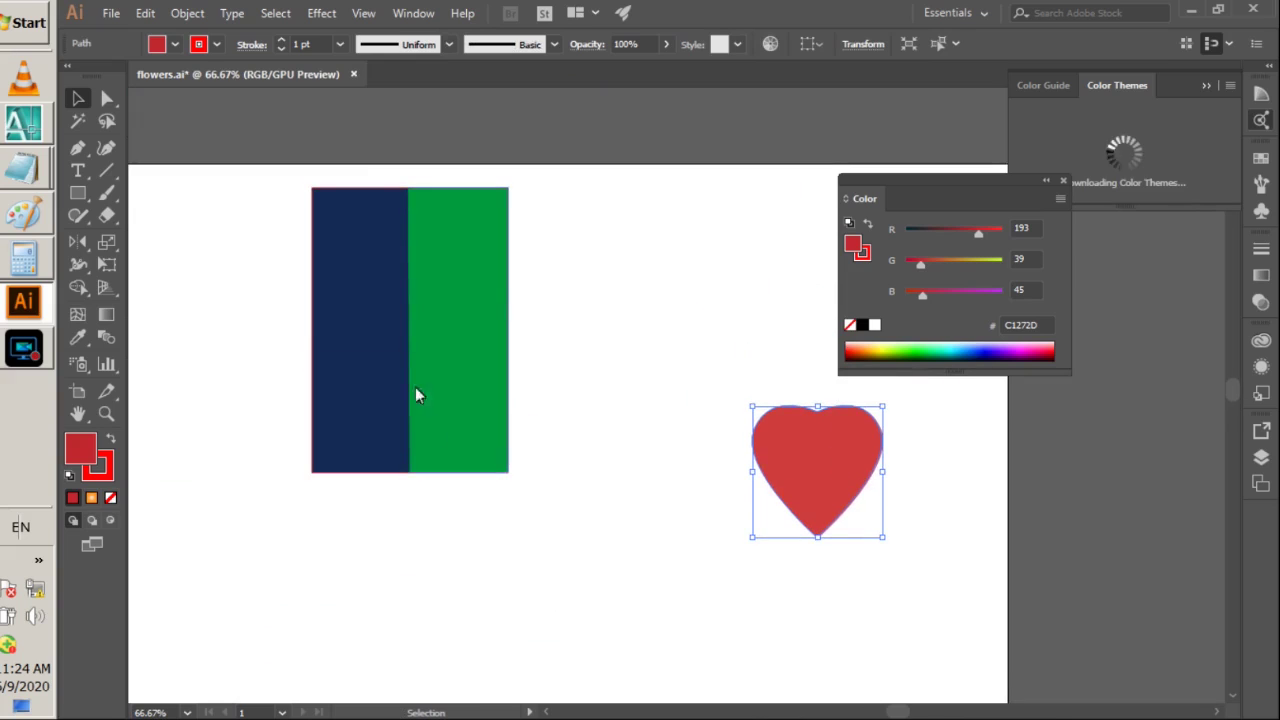
# - Average the two top anchors where the navy and green rectangles meet, on both axes
pyautogui.click(106, 98)
pyautogui.moveTo(427, 210); pyautogui.dragTo(427, 210)
pyautogui.rightClick(412, 190)
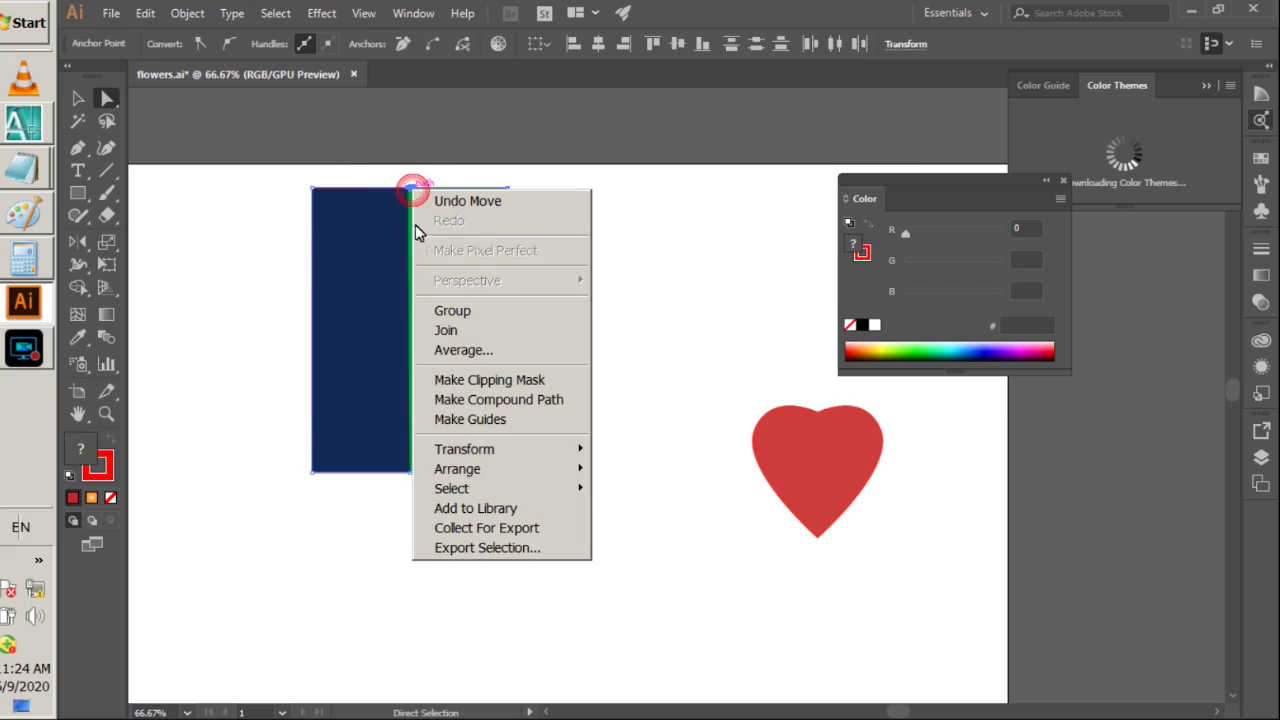
pyautogui.click(445, 350)
pyautogui.click(644, 438)
pyautogui.click(391, 517)
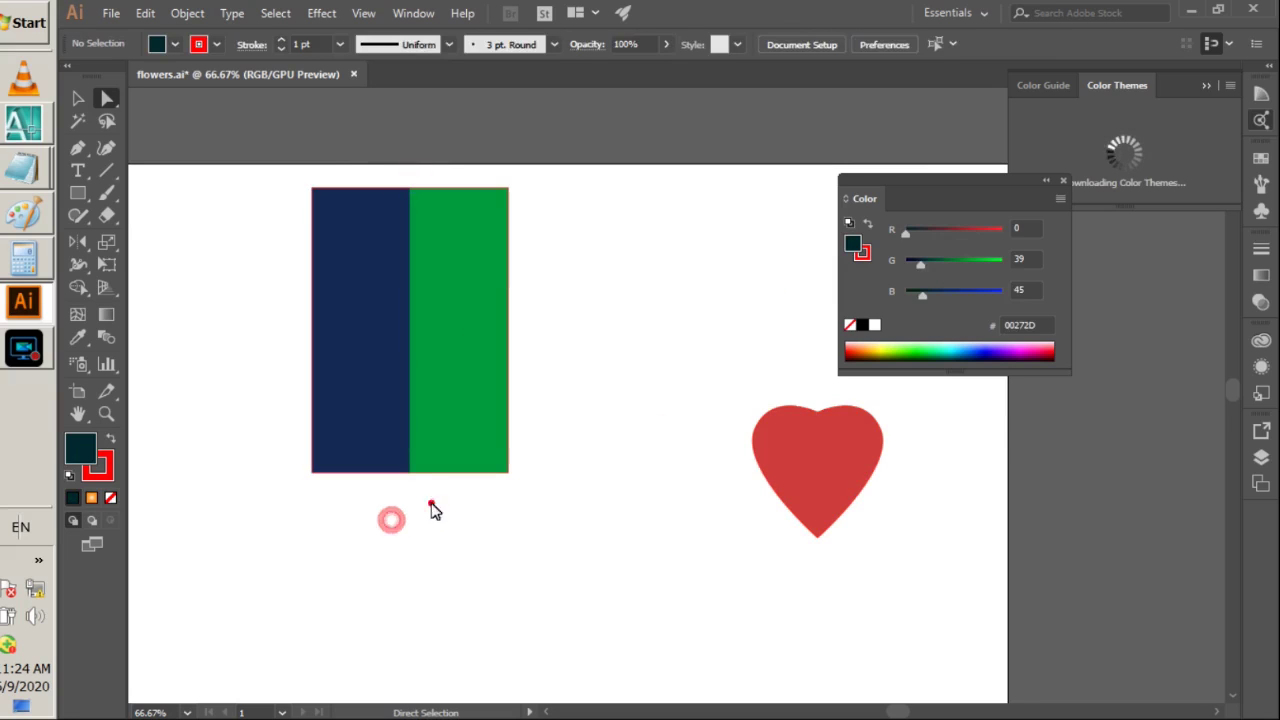
# - Average the two bottom anchors where the navy and green rectangles meet, and deselect them
pyautogui.moveTo(431, 503); pyautogui.dragTo(372, 447)
pyautogui.rightClick(408, 475)
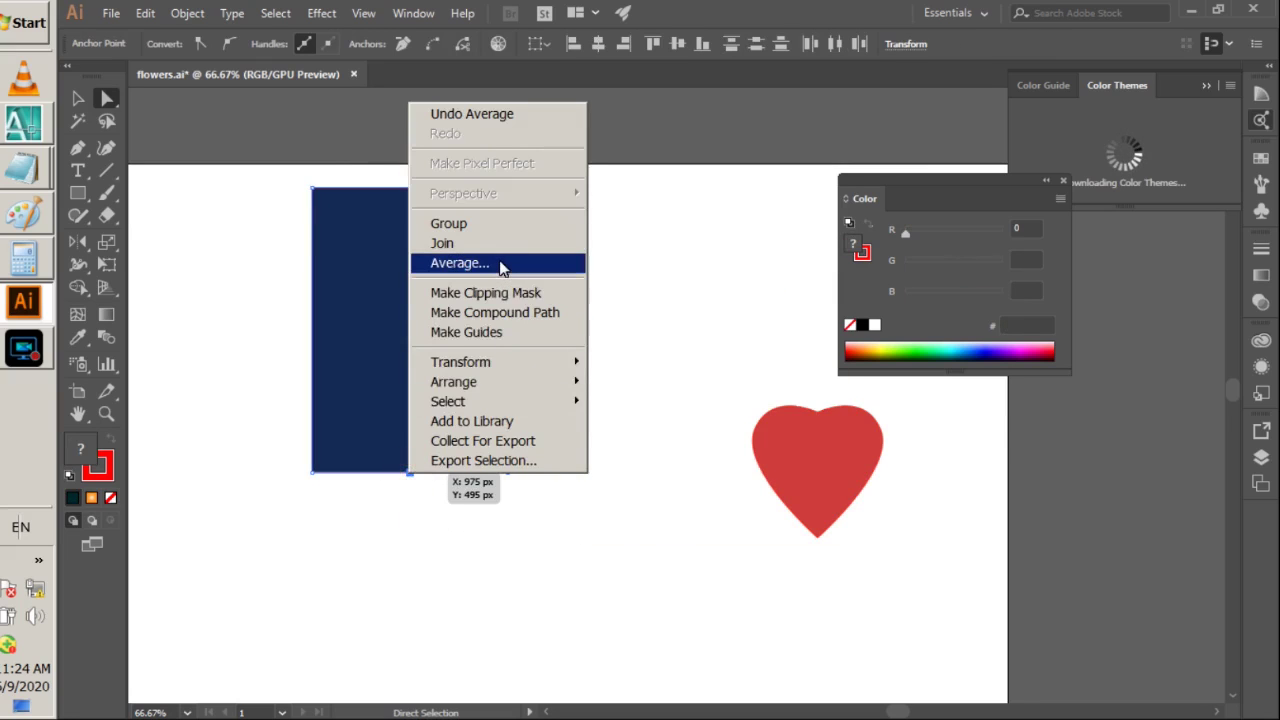
pyautogui.click(459, 263)
pyautogui.click(623, 440)
pyautogui.click(617, 551)
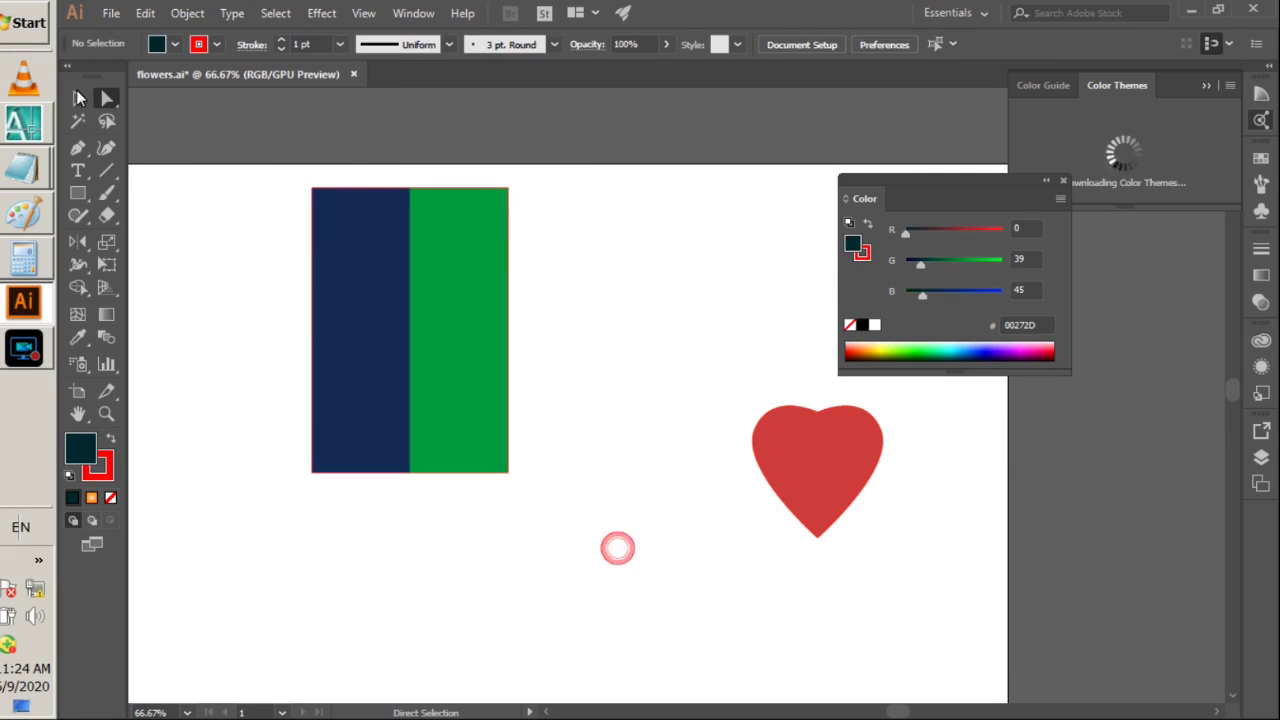
# - Join the top and the bottom pairs of meeting anchors to merge the two rectangles into one closed path
pyautogui.moveTo(437, 236); pyautogui.dragTo(437, 237)
pyautogui.rightClick(405, 186)
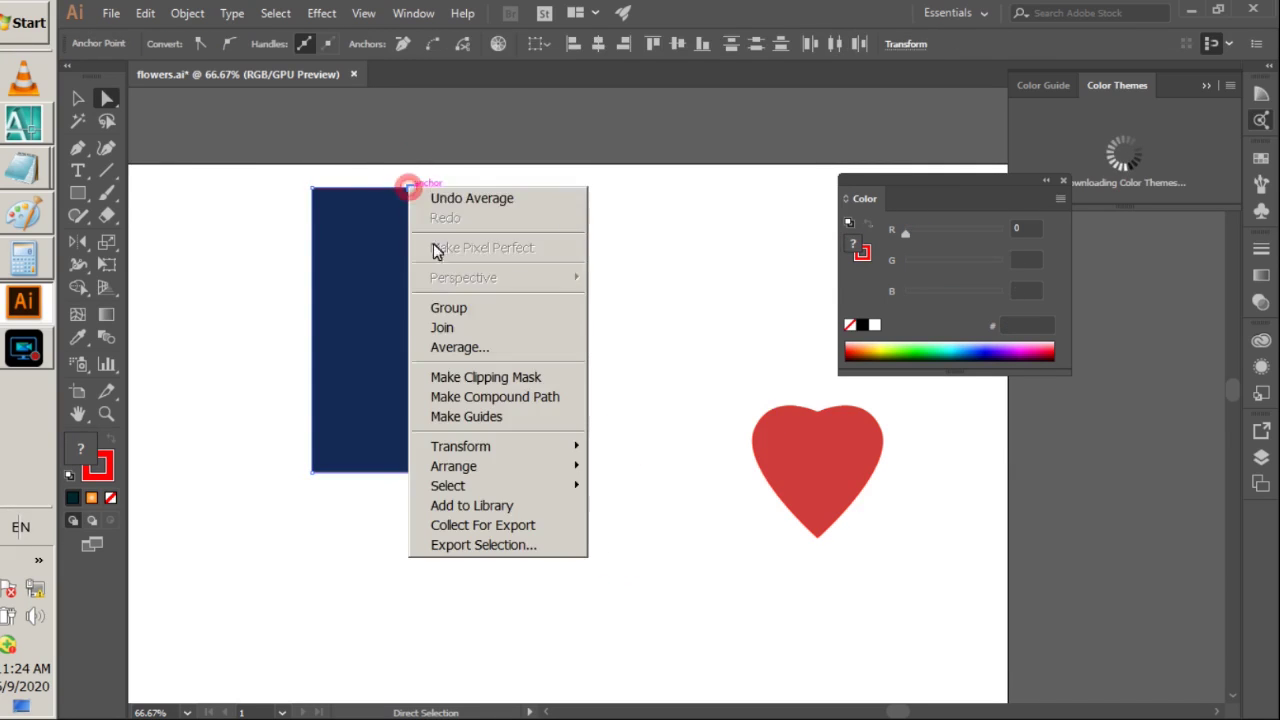
pyautogui.click(452, 327)
pyautogui.moveTo(406, 489); pyautogui.dragTo(407, 471)
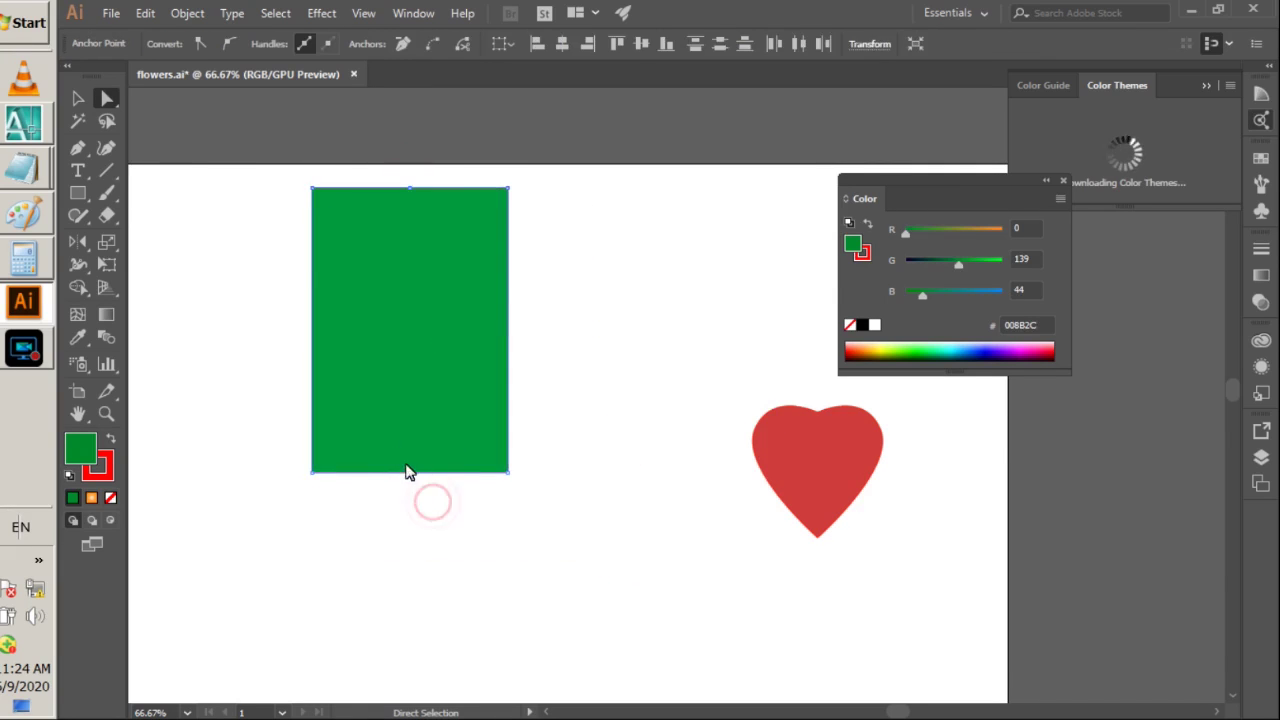
pyautogui.rightClick(413, 478)
pyautogui.click(440, 238)
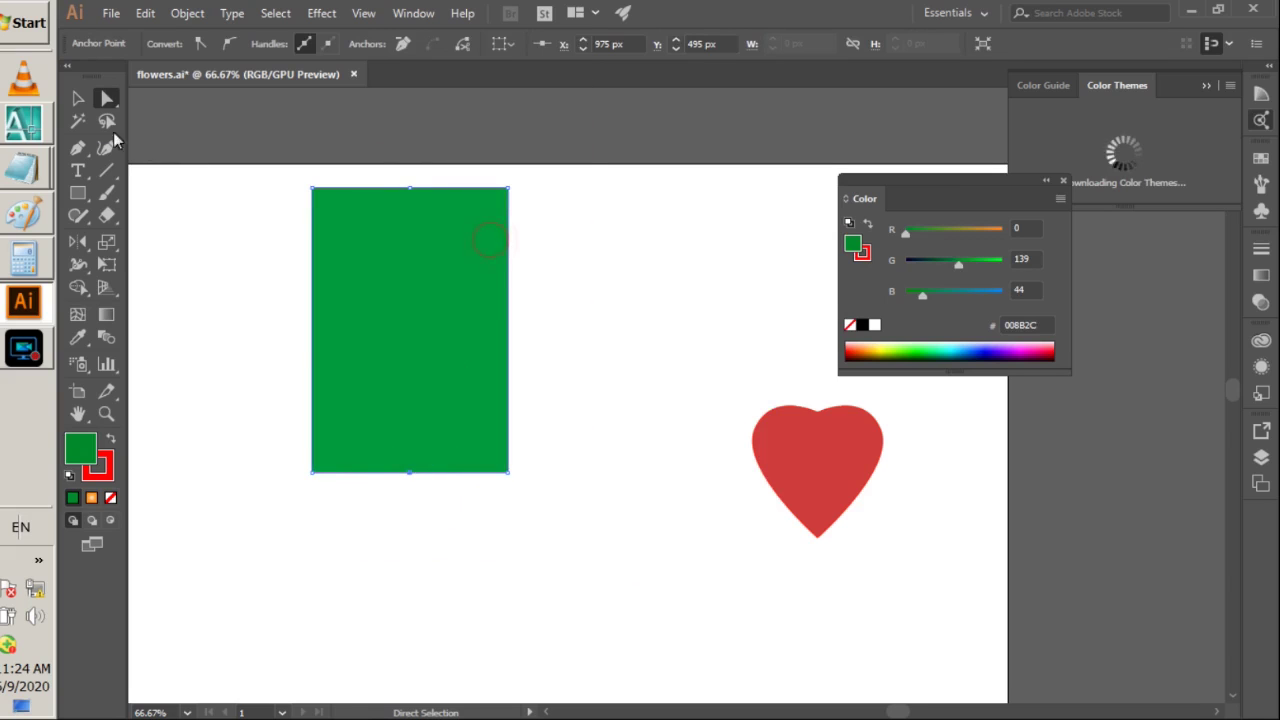
# - Fill the merged rectangle with the orange-and-white radial gradient swatch
pyautogui.click(78, 98)
pyautogui.click(251, 248)
pyautogui.click(391, 220)
pyautogui.click(175, 44)
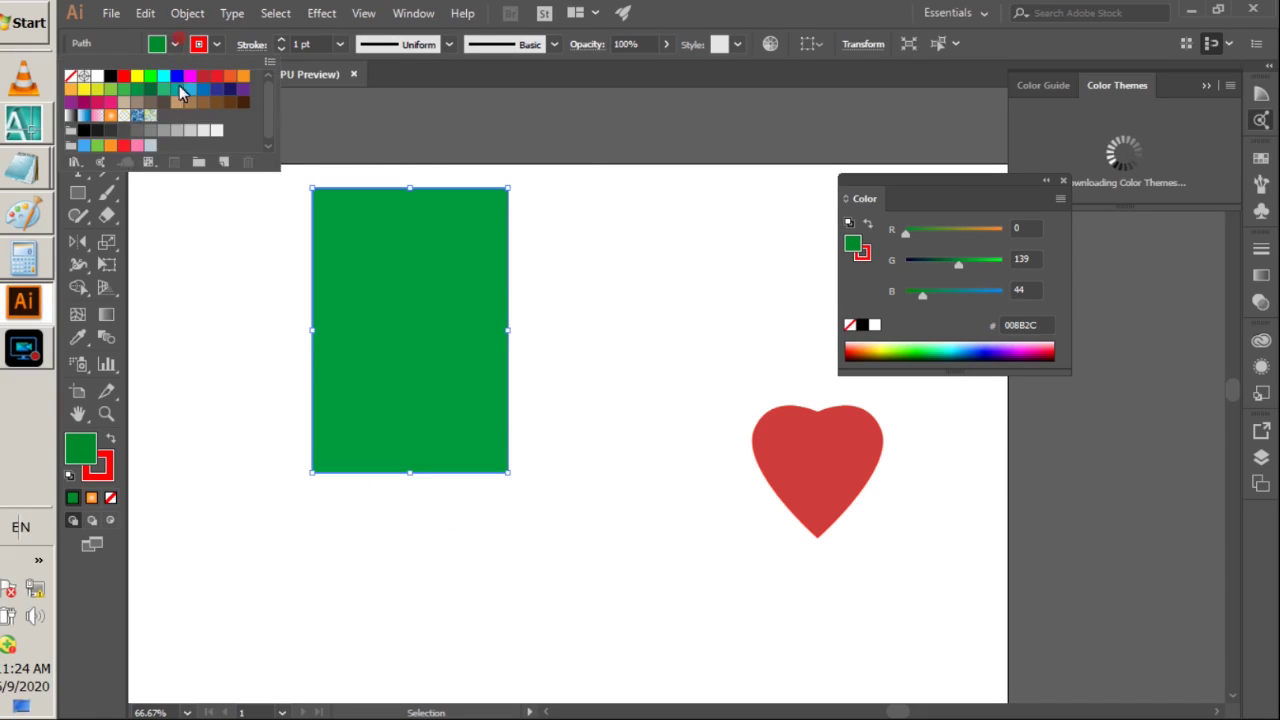
pyautogui.click(137, 117)
pyautogui.click(206, 318)
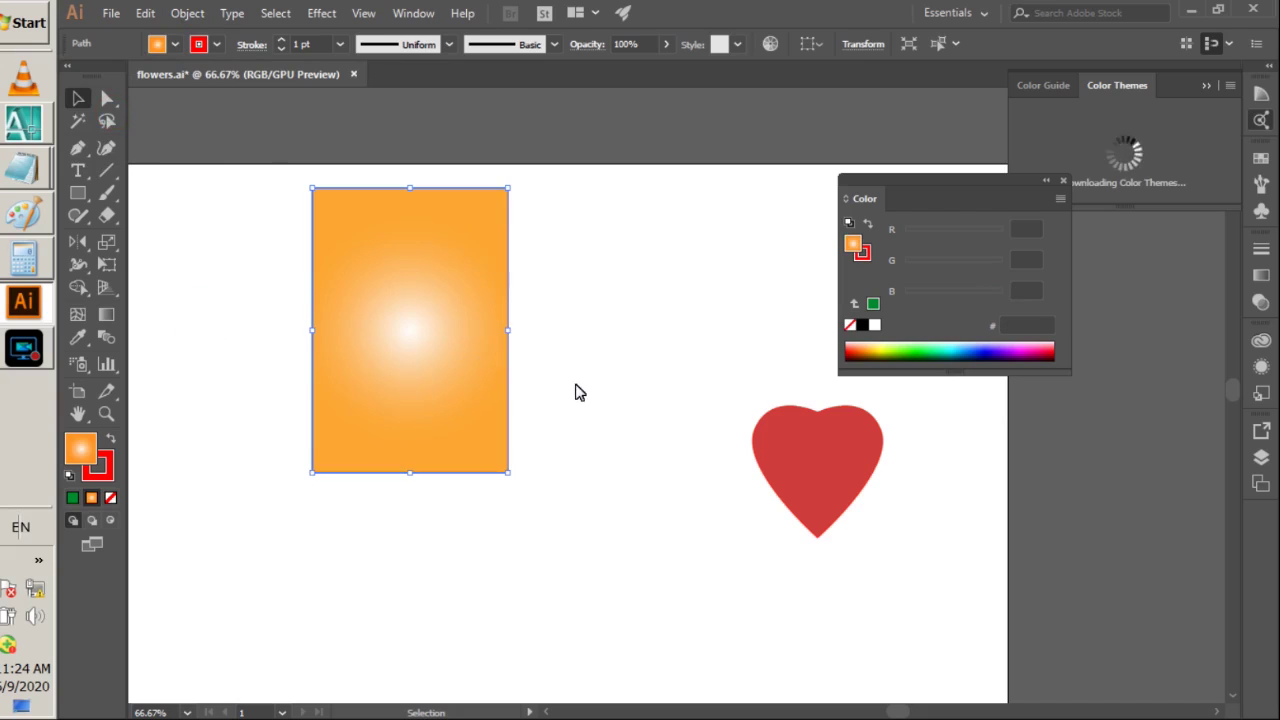
pyautogui.click(598, 416)
# - Scale the gradient rectangle down proportionally to roughly a third of its size and place it above the heart
pyautogui.click(434, 449)
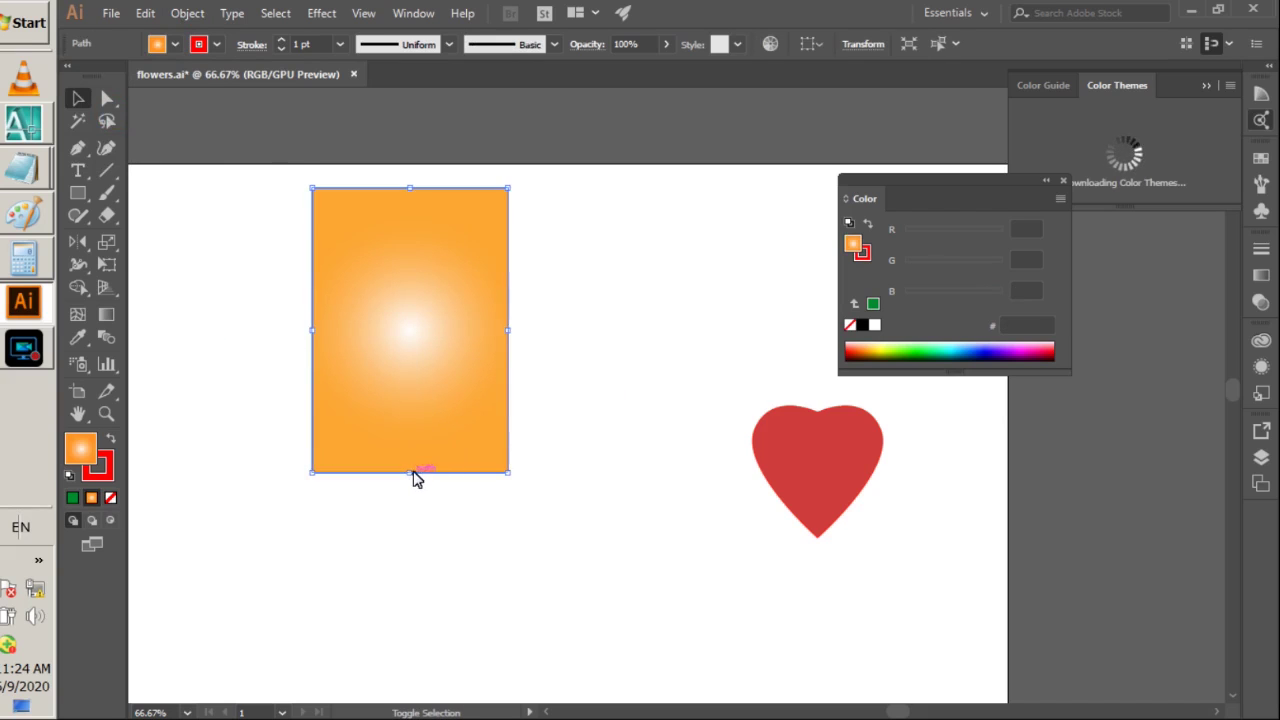
pyautogui.moveTo(411, 471); pyautogui.dragTo(396, 293)
pyautogui.moveTo(404, 243); pyautogui.dragTo(776, 313)
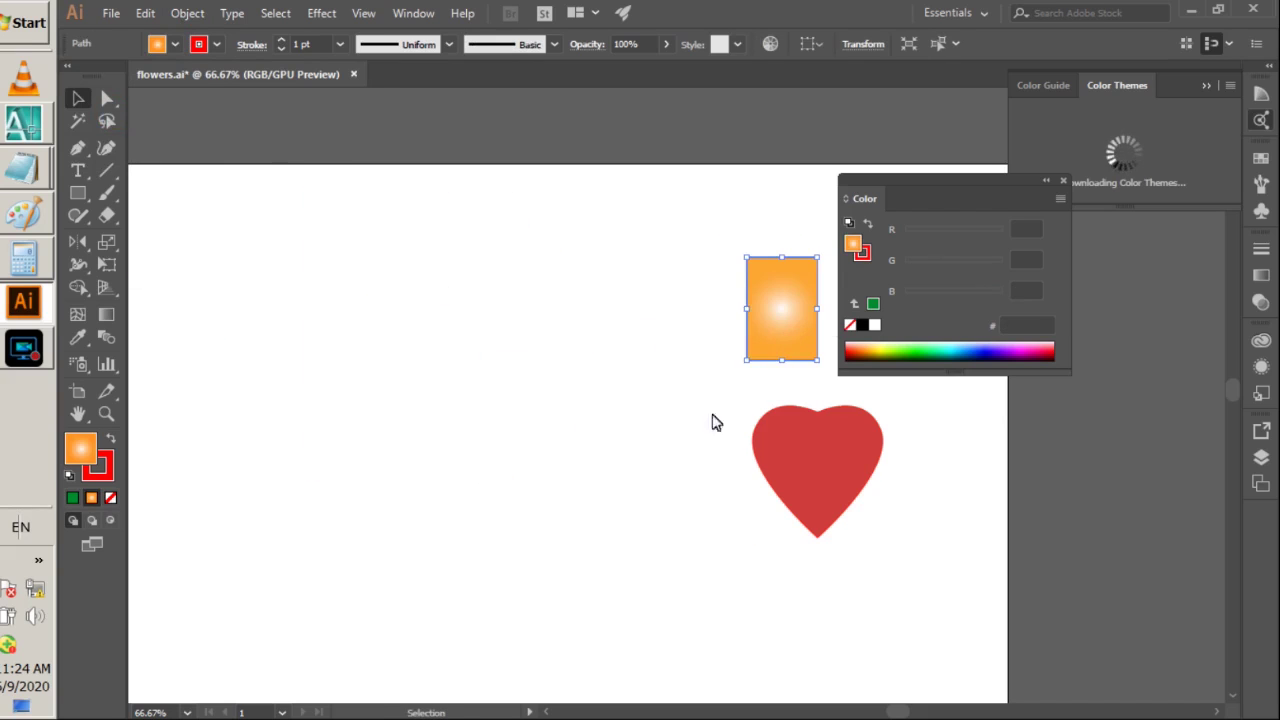
# - Move the gradient rectangle and the heart together off the artboard's right edge, and deselect them
pyautogui.moveTo(707, 254); pyautogui.dragTo(1007, 578)
pyautogui.moveTo(820, 468); pyautogui.dragTo(1171, 481)
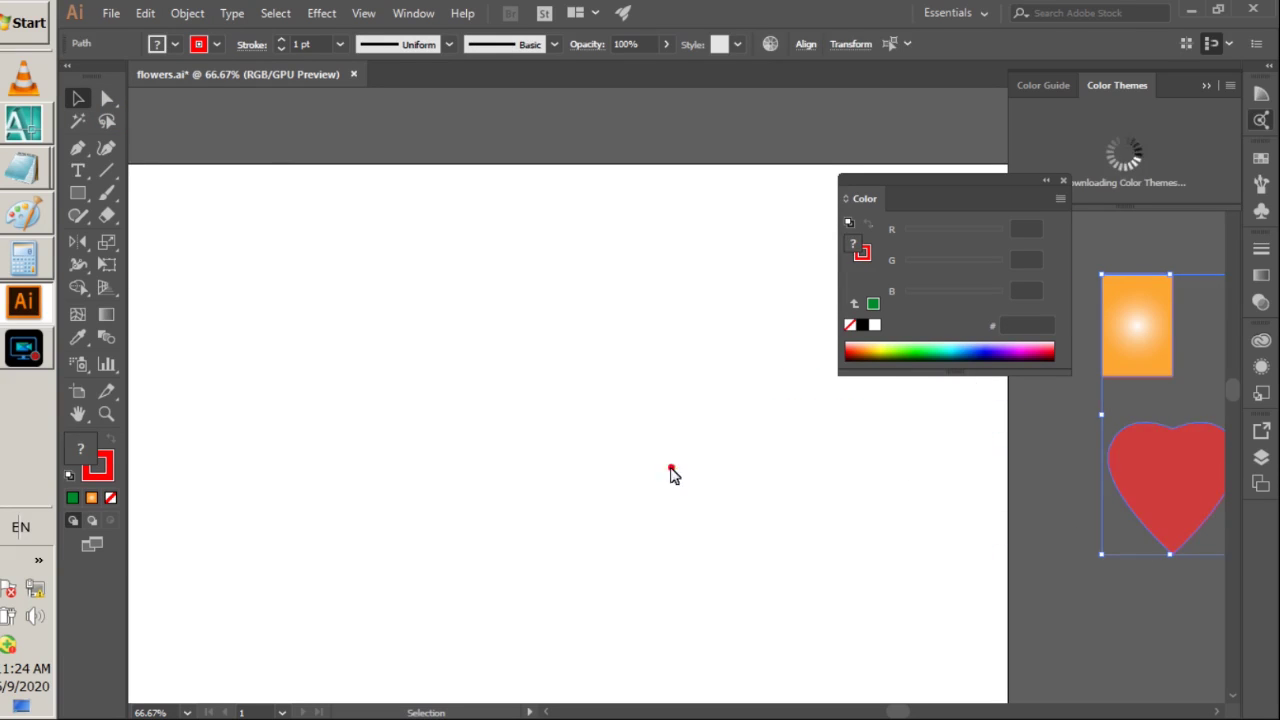
pyautogui.click(670, 472)
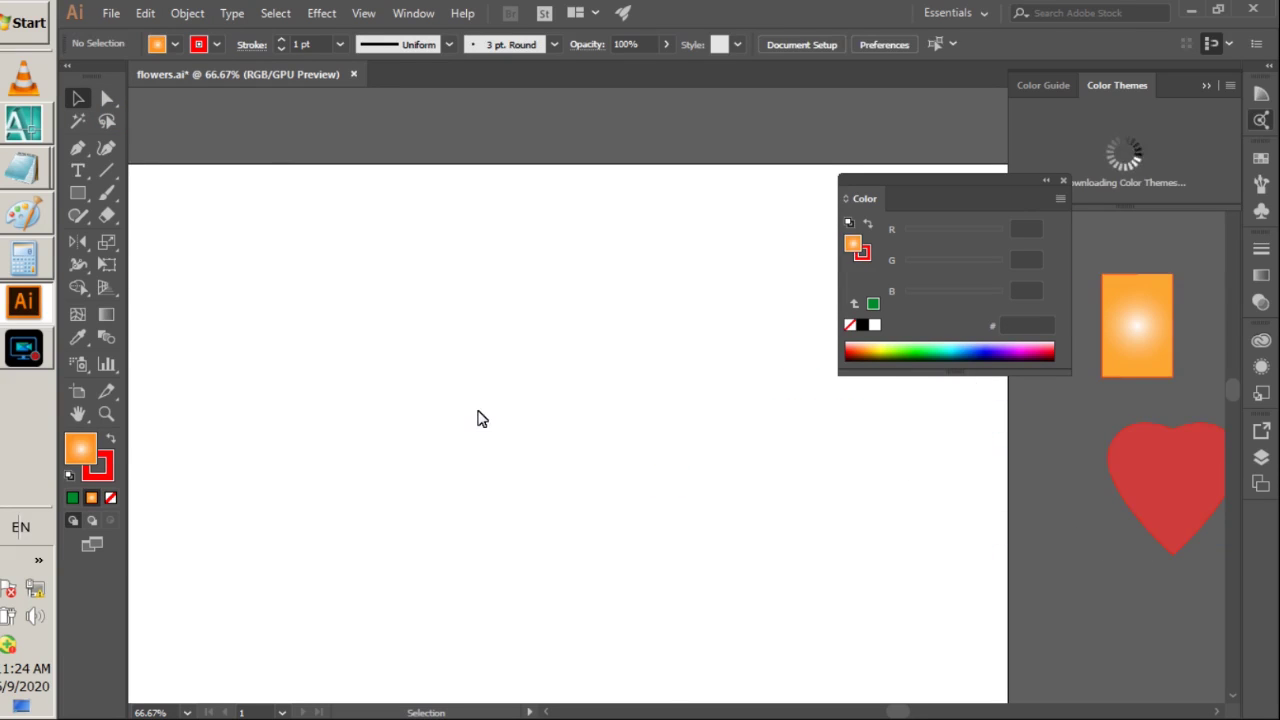
# - Draw two horizontal red line segments end to end with a small gap between them in the artboard's empty area
pyautogui.scroll(-2, 479, 418)
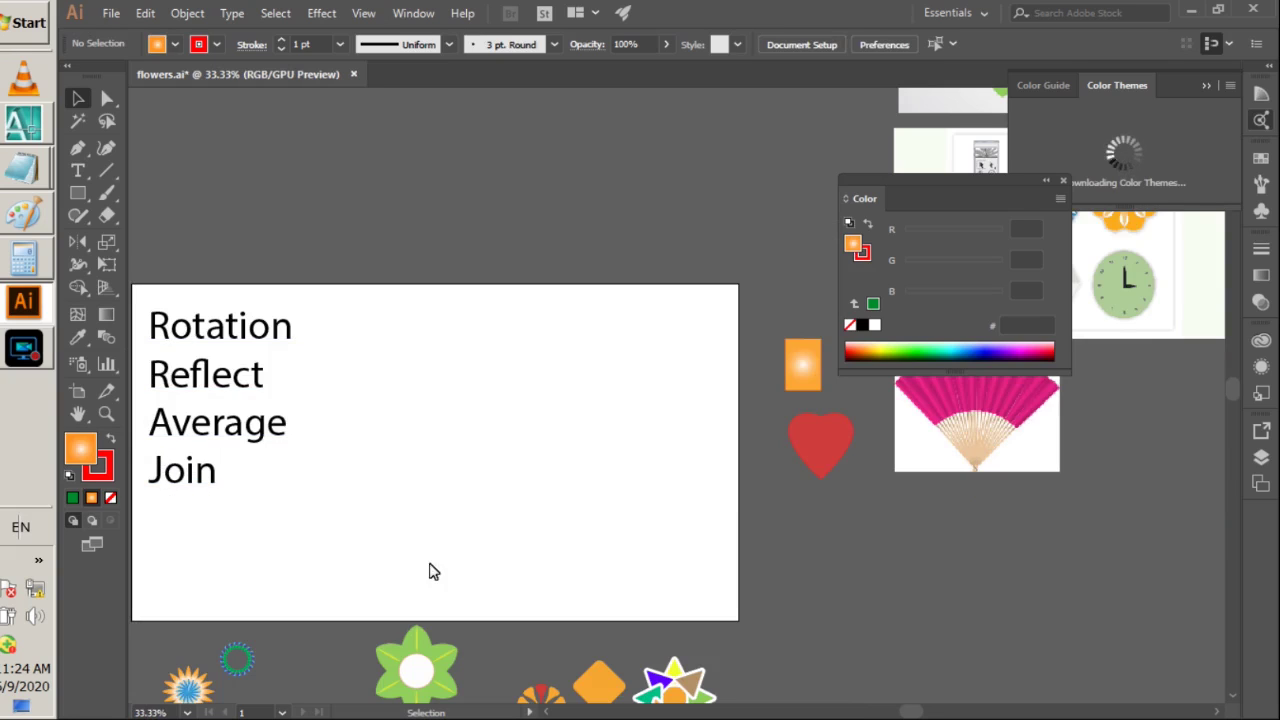
pyautogui.click(107, 170)
pyautogui.scroll(1, 447, 389)
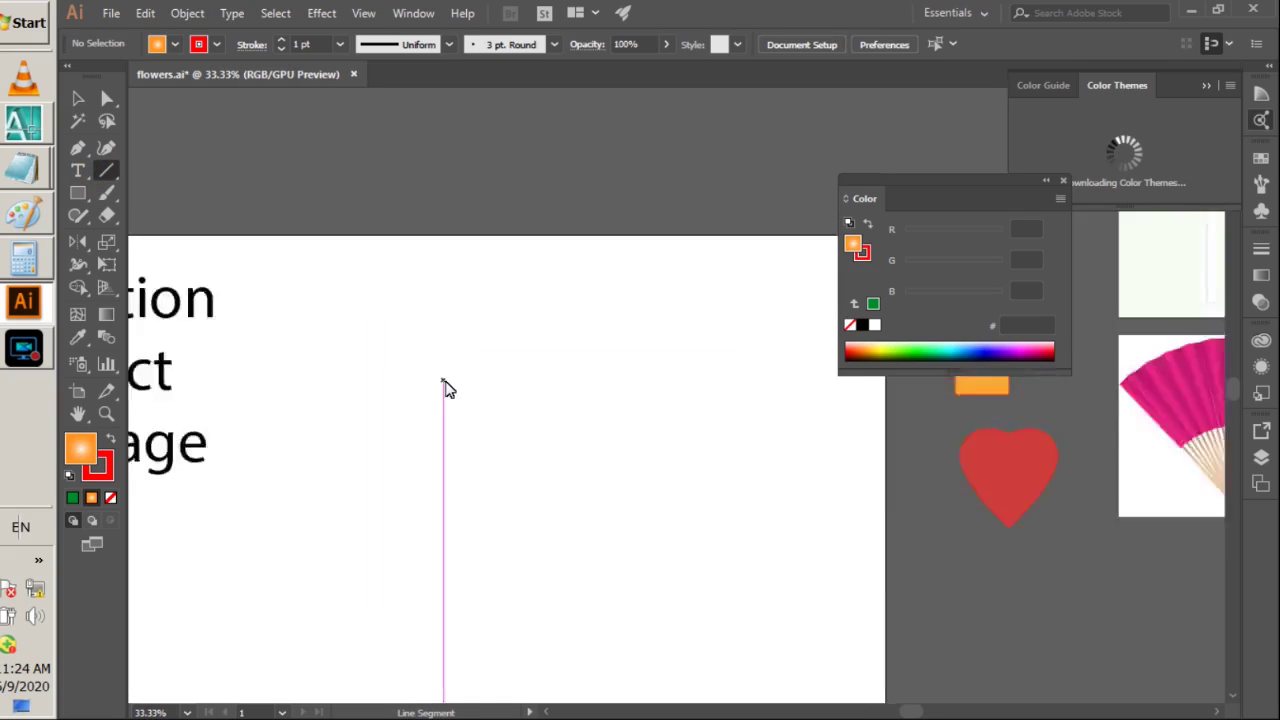
pyautogui.scroll(3, 447, 389)
pyautogui.moveTo(367, 276); pyautogui.dragTo(737, 282)
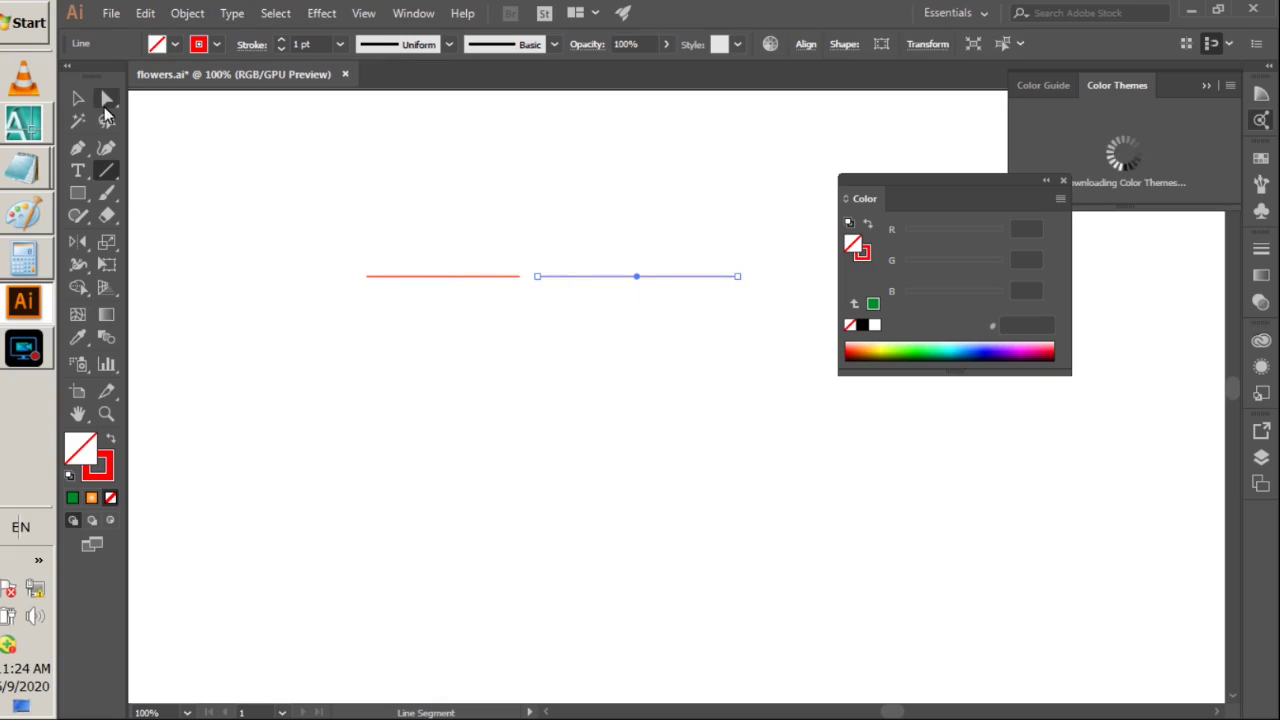
pyautogui.click(79, 97)
pyautogui.click(405, 341)
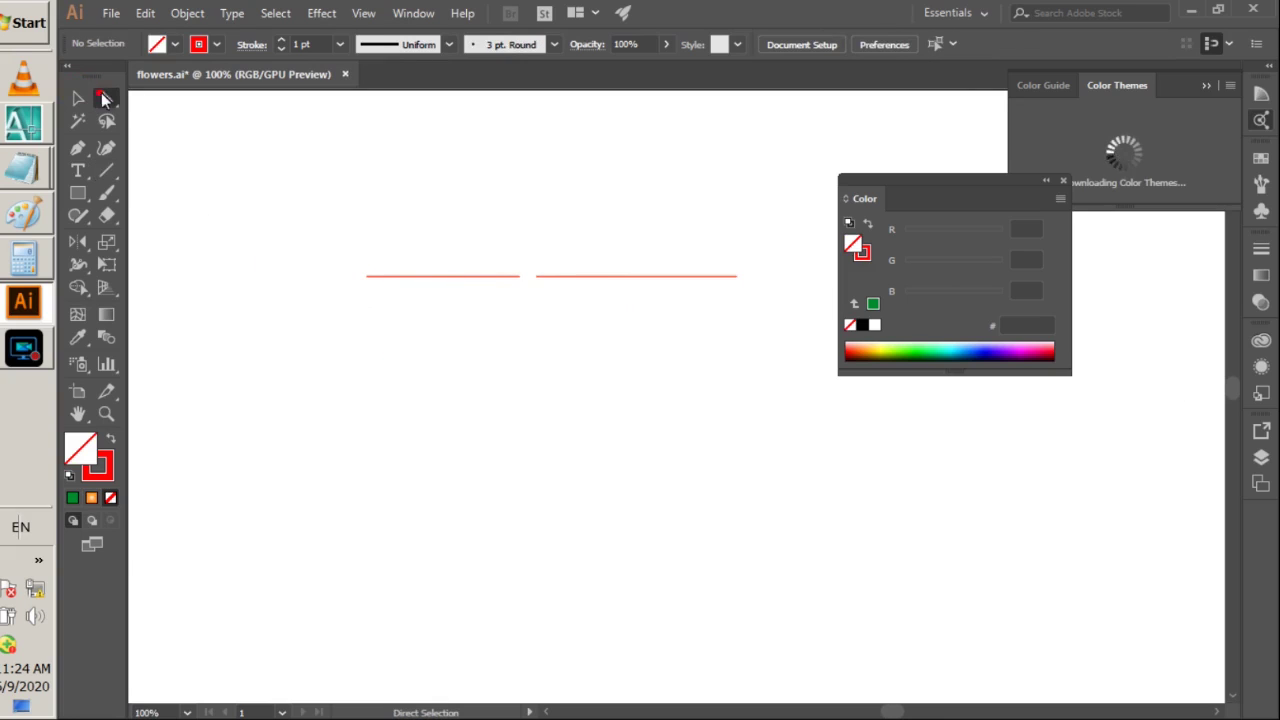
# - Average the facing end anchors of the two horizontal lines on both axes
pyautogui.moveTo(506, 251); pyautogui.dragTo(546, 284)
pyautogui.rightClick(546, 284)
pyautogui.click(570, 436)
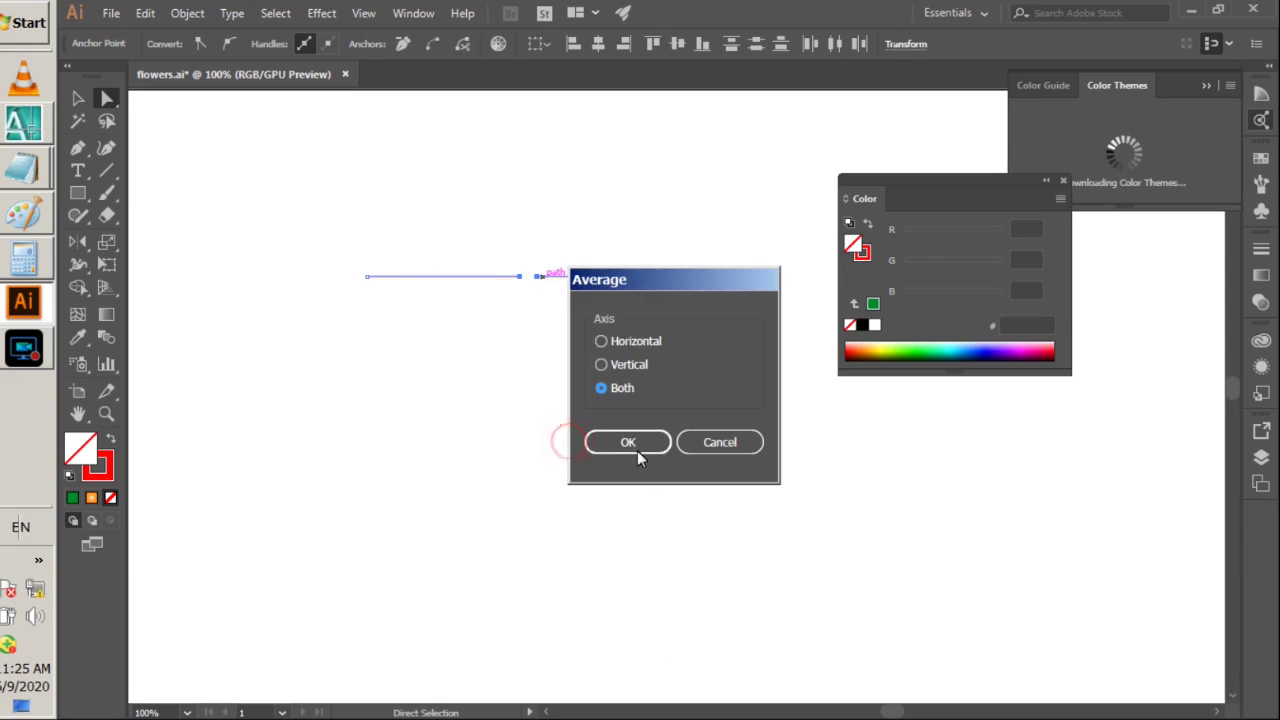
pyautogui.click(617, 445)
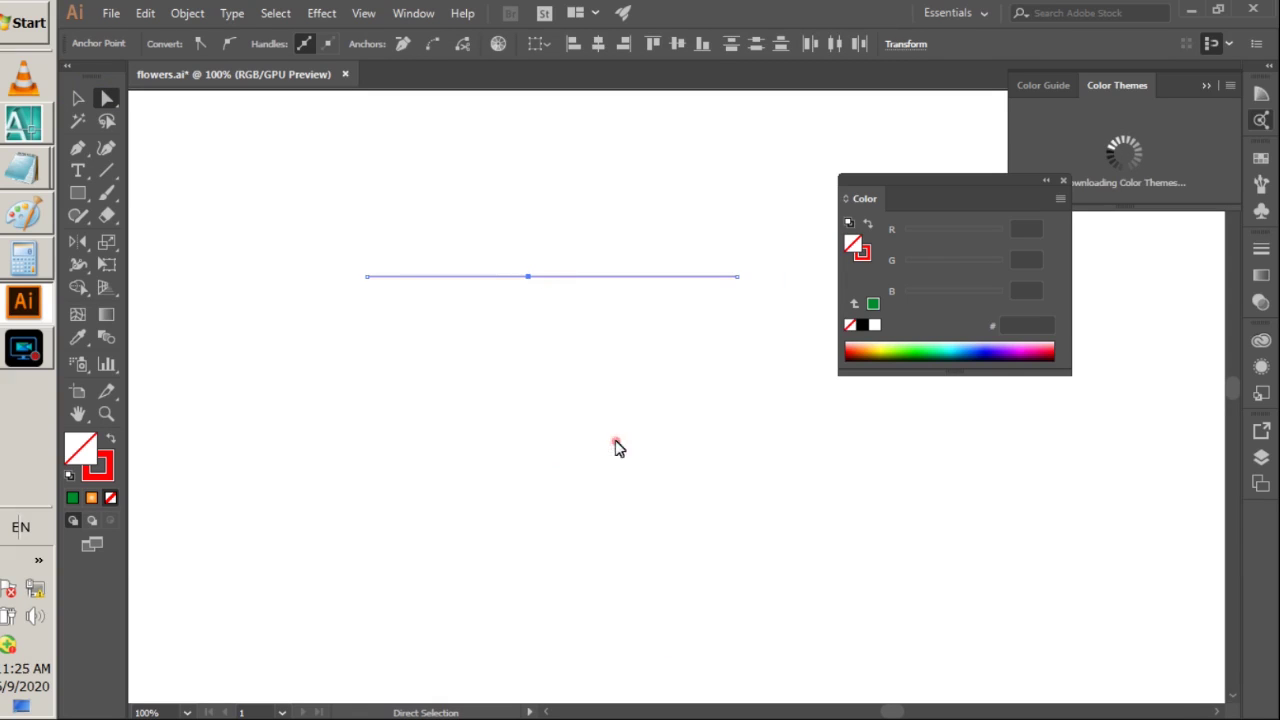
# - Join the overlapping end anchors of the two horizontal lines into one path, and deselect it
pyautogui.rightClick(536, 282)
pyautogui.click(565, 415)
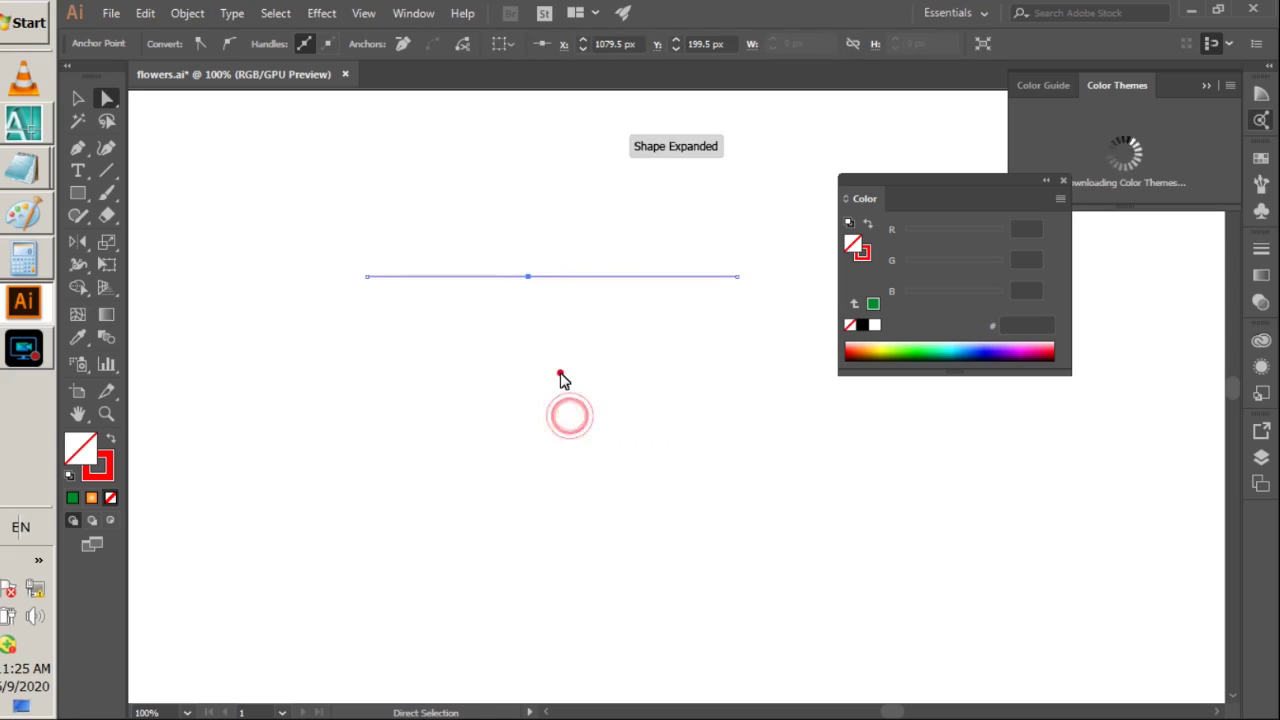
pyautogui.click(560, 373)
pyautogui.click(537, 274)
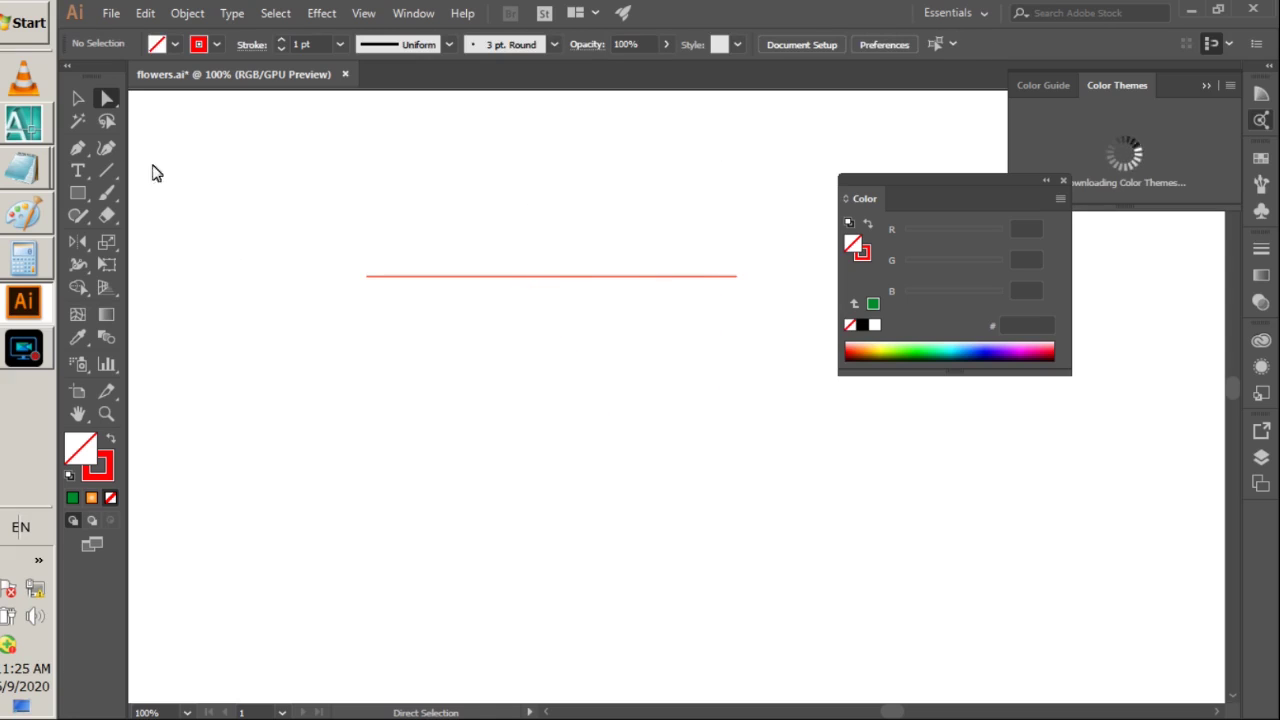
# - Draw two diagonal lines forming an open V below the horizontal line, the first about 260 px long, with a slight gap at the tip
pyautogui.click(106, 171)
pyautogui.moveTo(316, 329); pyautogui.dragTo(514, 474)
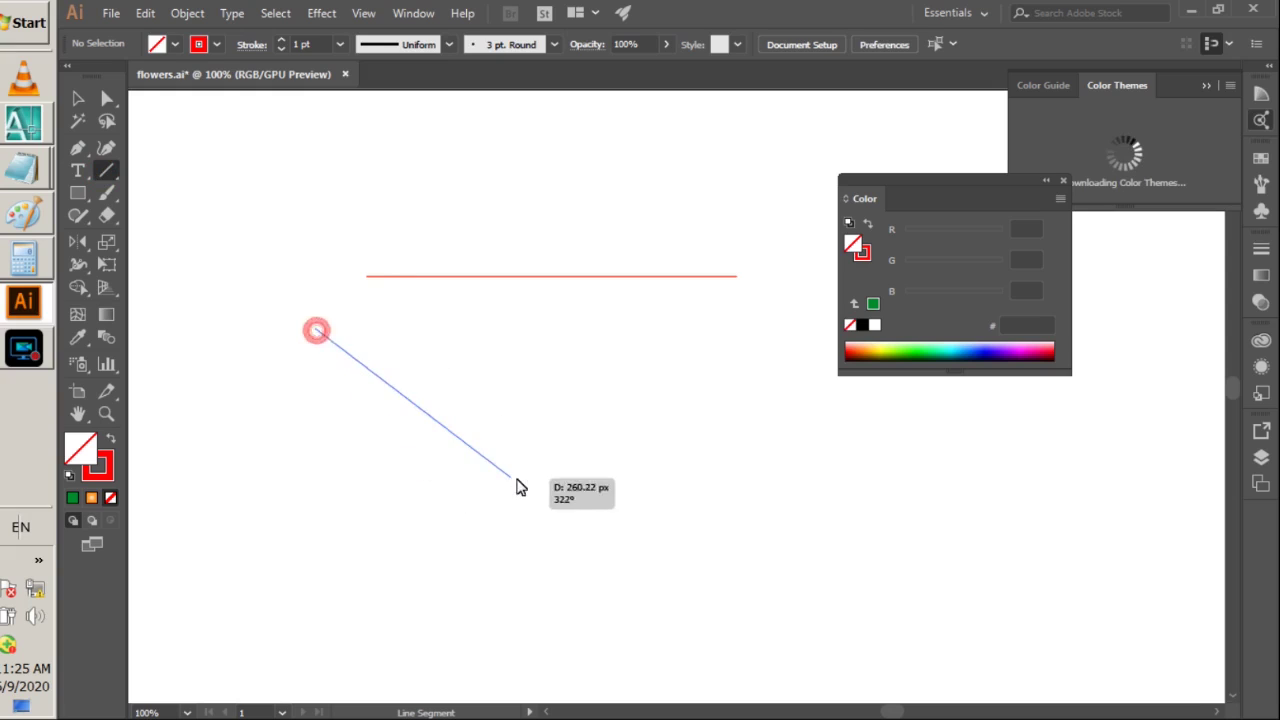
pyautogui.moveTo(686, 305)
pyautogui.mouseDown()
pyautogui.moveTo(519, 503)
pyautogui.moveTo(514, 487)
pyautogui.mouseUp()
pyautogui.click(107, 98)
pyautogui.click(229, 434)
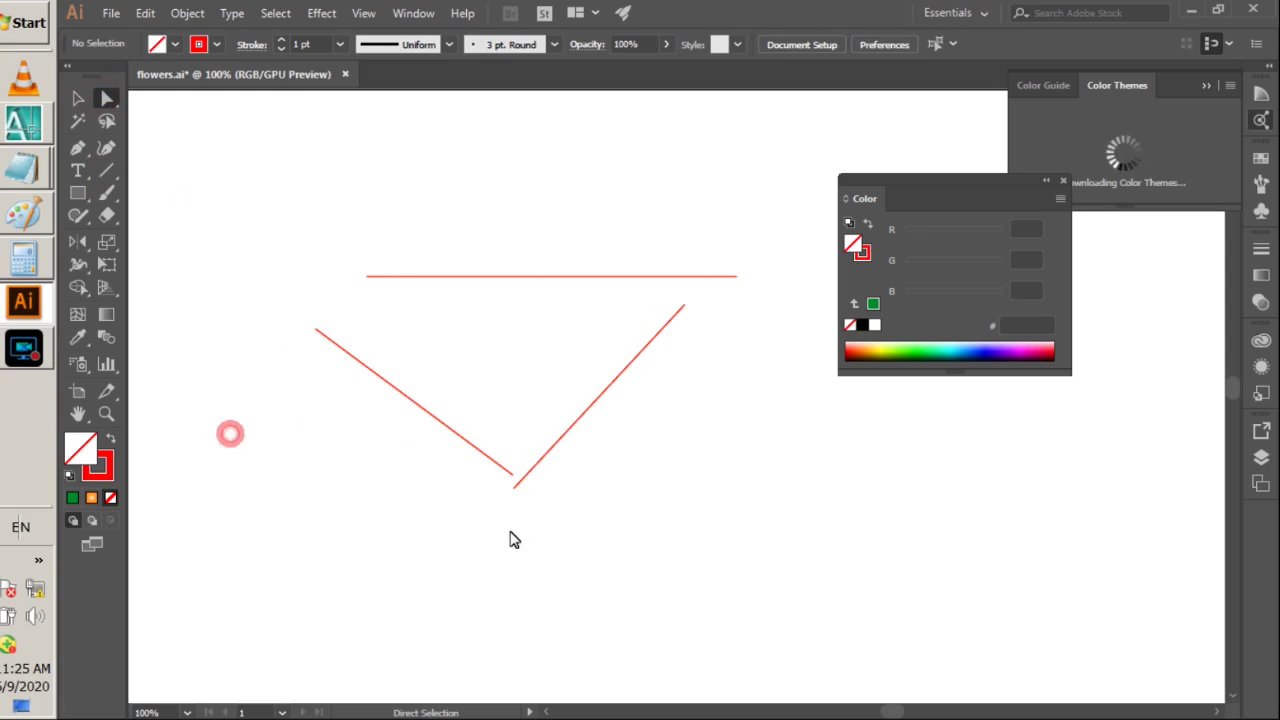
# - Average the two lower end anchors at the tip of the V
pyautogui.click(557, 514)
pyautogui.moveTo(543, 528); pyautogui.dragTo(507, 474)
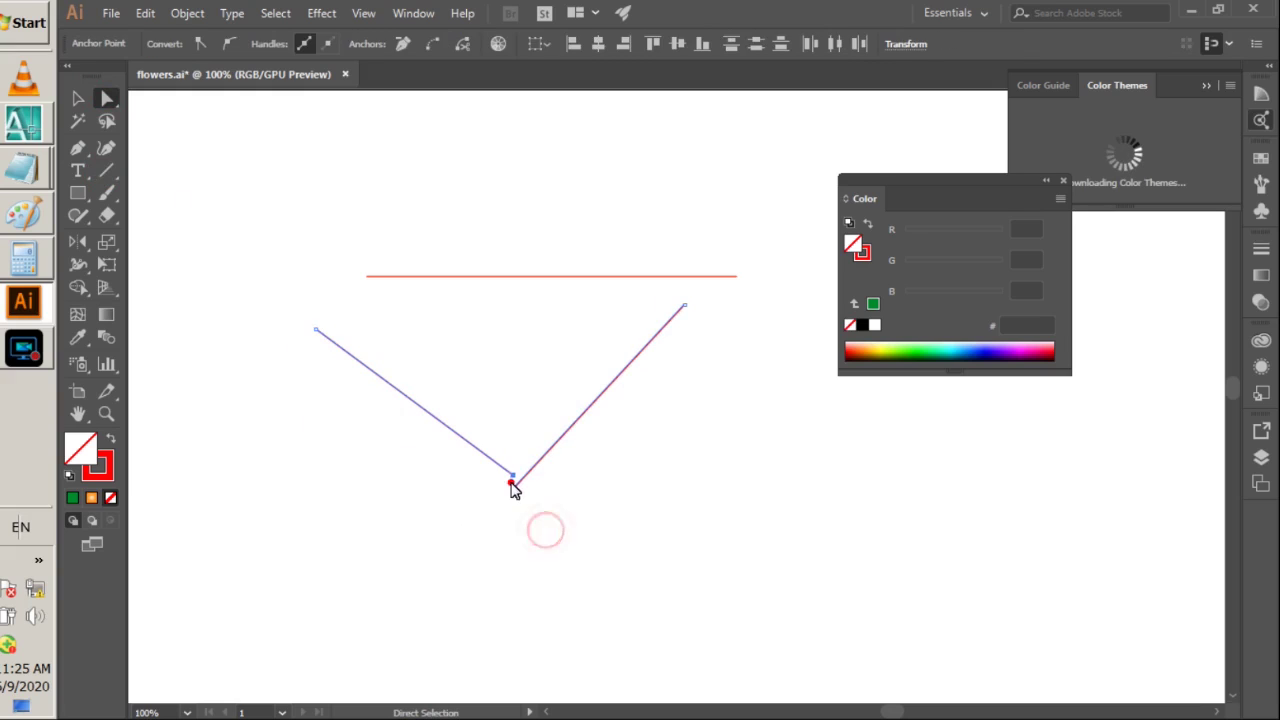
pyautogui.rightClick(514, 480)
pyautogui.click(580, 266)
pyautogui.click(619, 446)
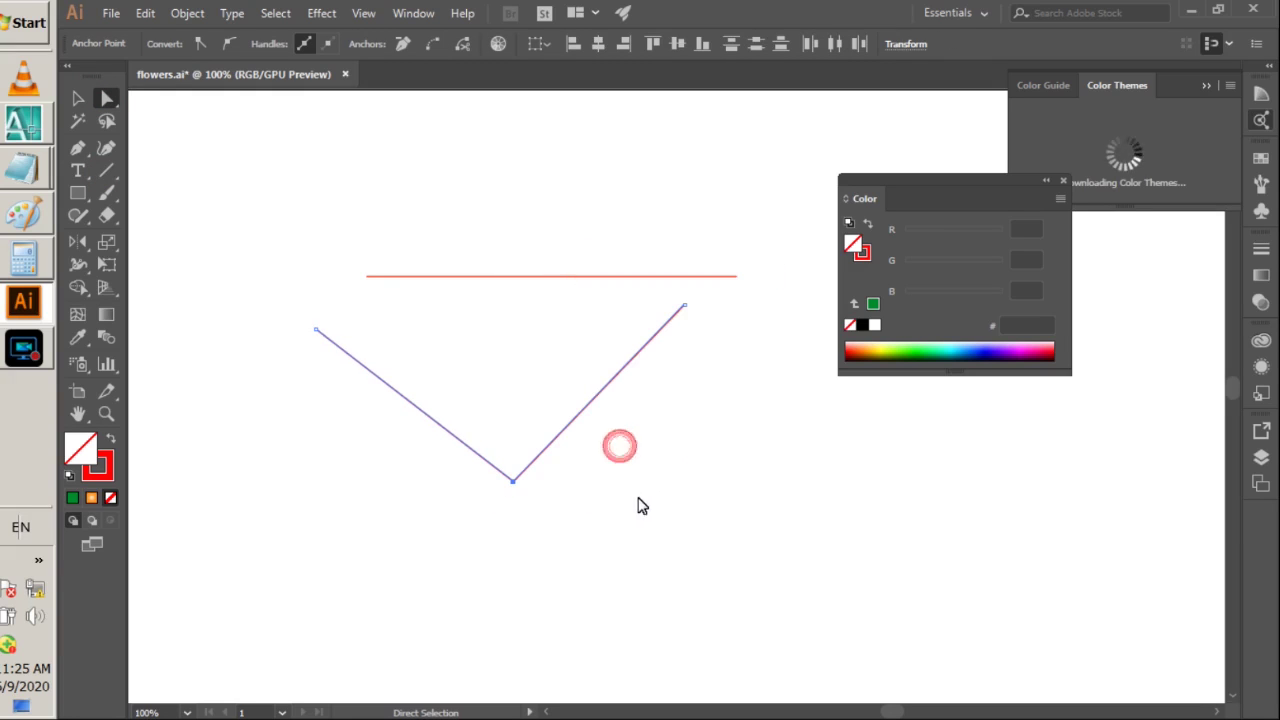
pyautogui.click(572, 540)
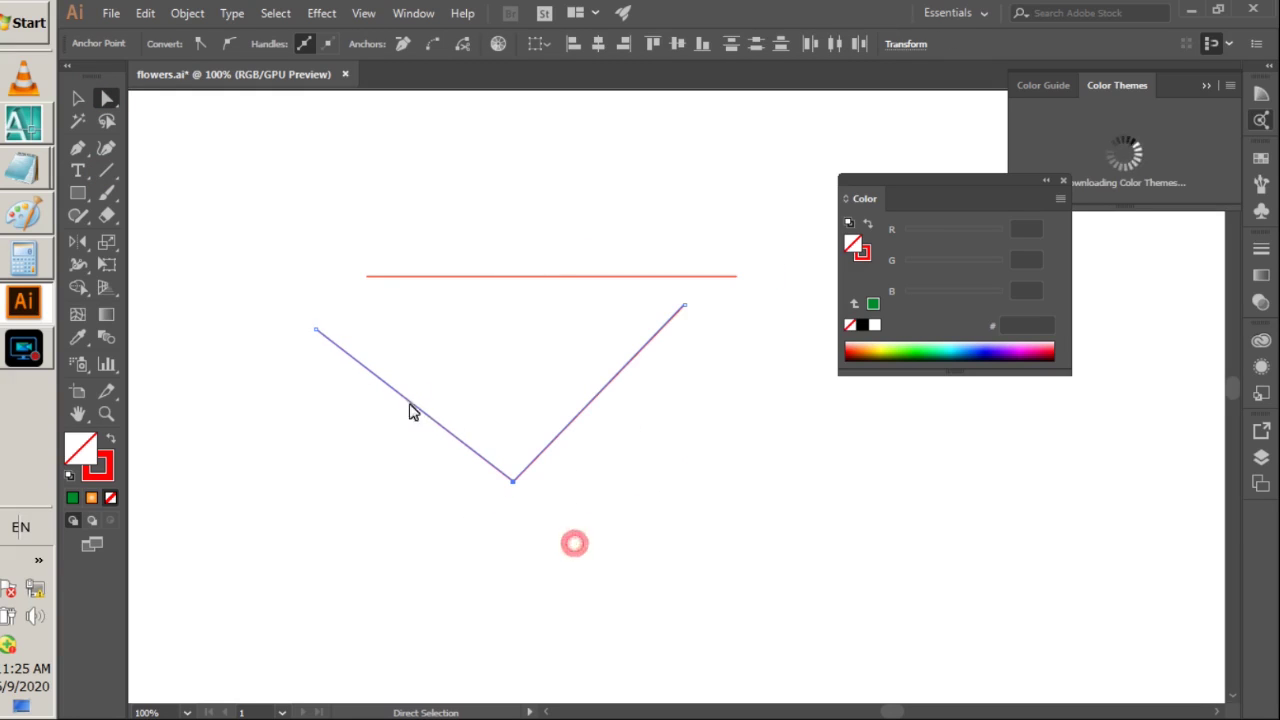
# - Join the two anchors at the V's tip and move the joined path slightly down
pyautogui.rightClick(517, 477)
pyautogui.click(566, 248)
pyautogui.press('v')
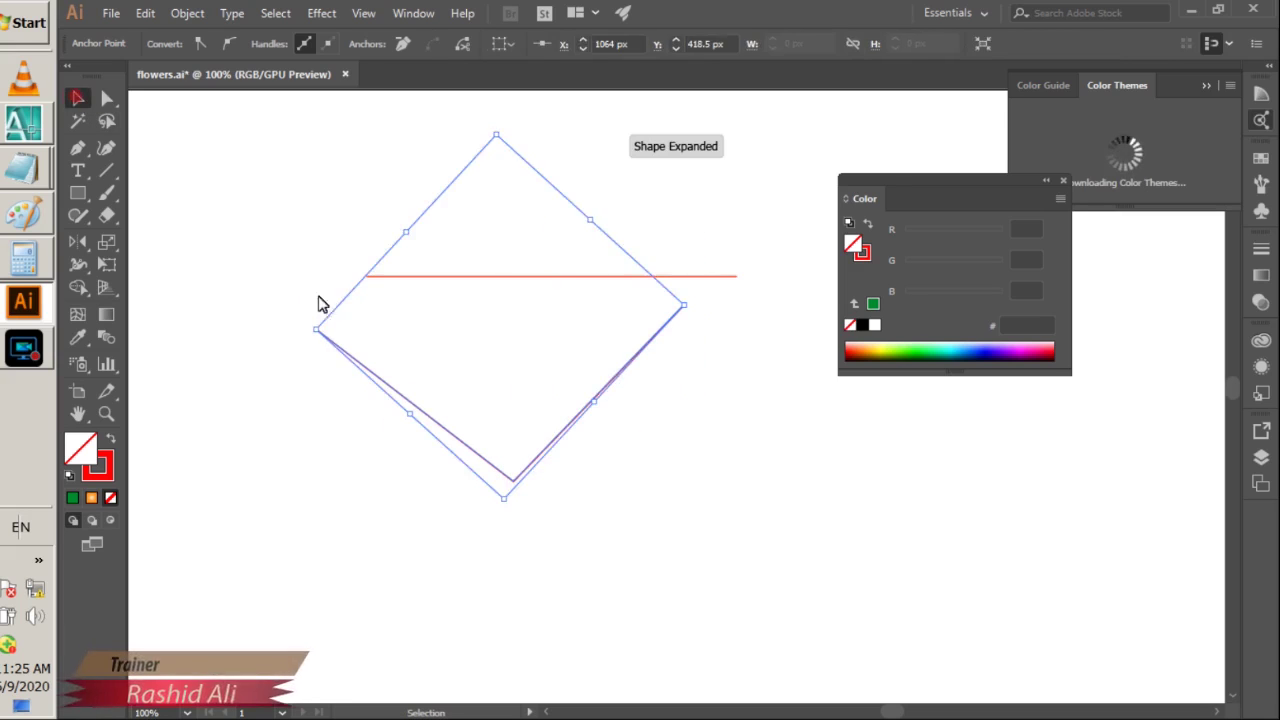
pyautogui.click(317, 297)
pyautogui.click(343, 481)
pyautogui.moveTo(502, 483); pyautogui.dragTo(505, 522)
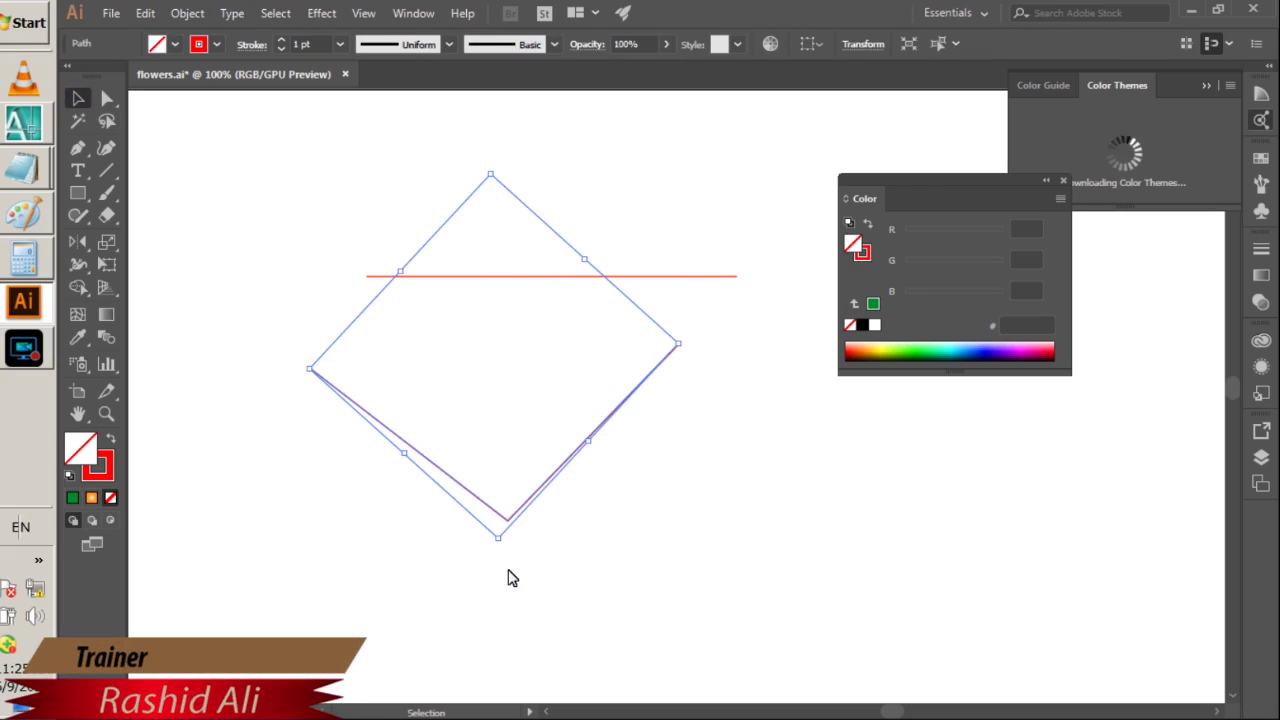
# - Delete the V-shaped path and the horizontal line
pyautogui.press('Delete')
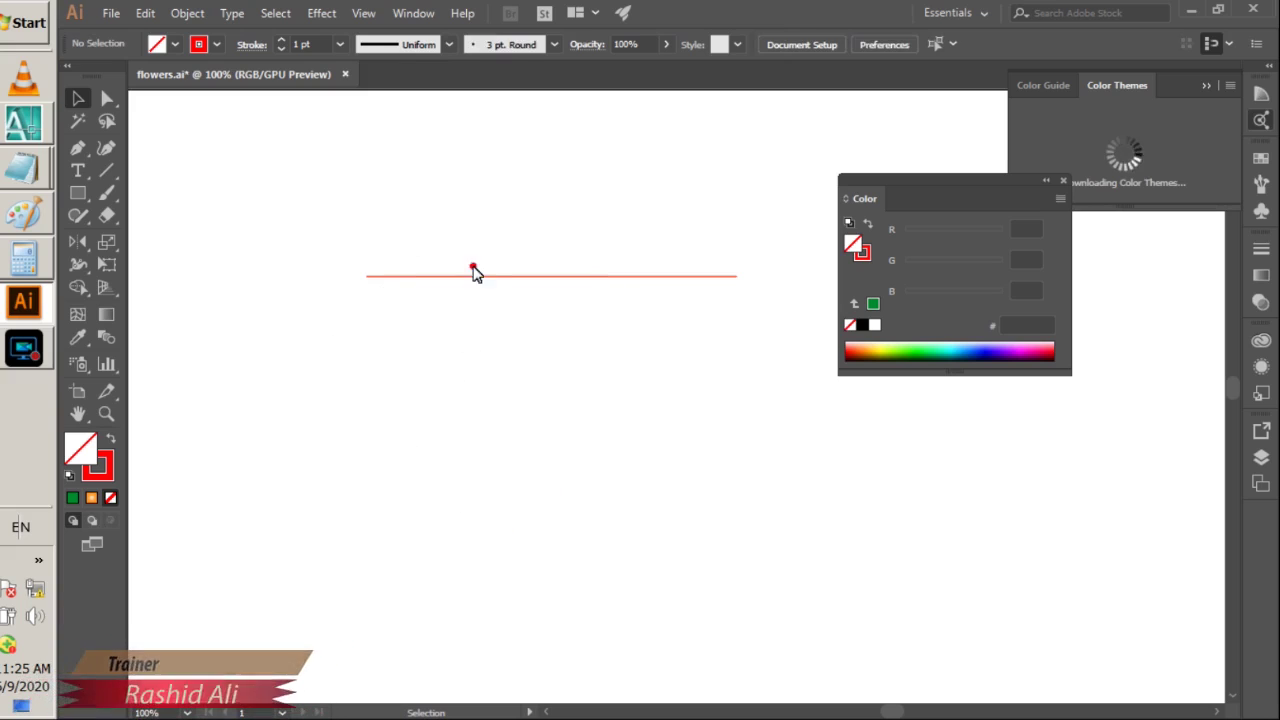
pyautogui.click(474, 272)
pyautogui.press('Delete')
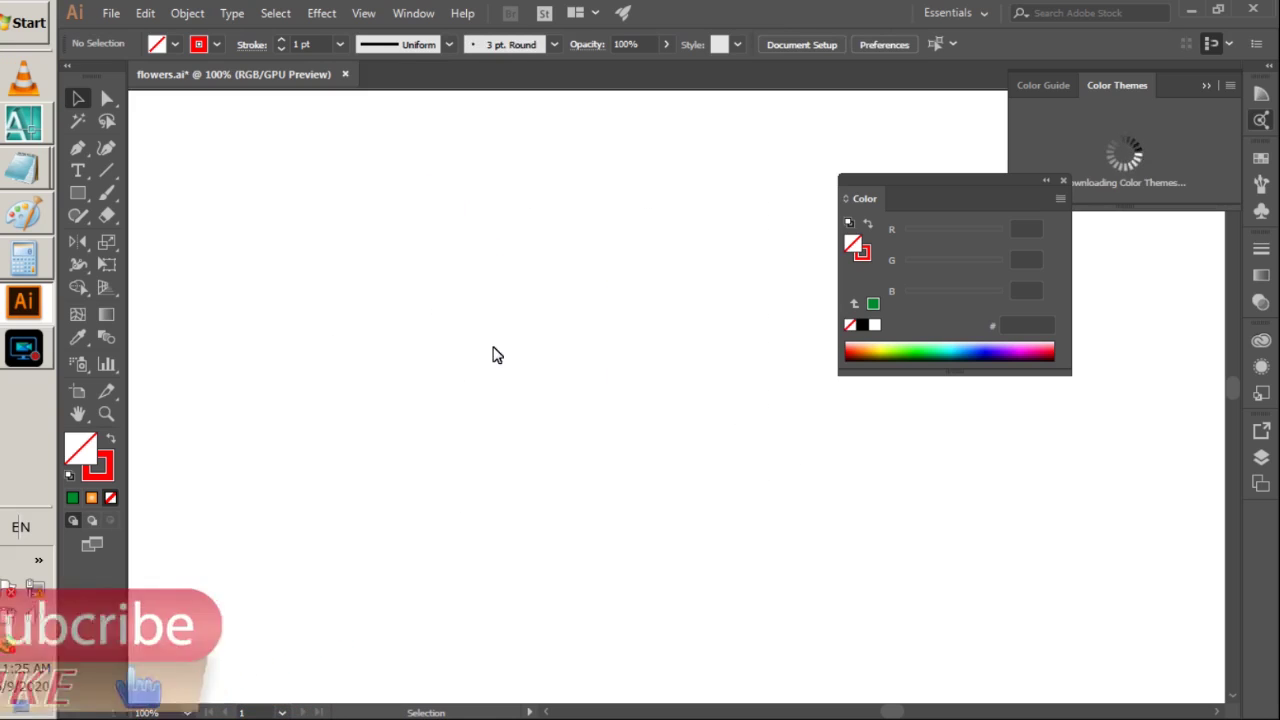
# - Examine the flower designs below the artboard, ending with a close look at the green-and-blue circular wreath
pyautogui.hotkey('ctrl', '-')
pyautogui.hotkey('ctrl', '-')
pyautogui.hotkey('ctrl', '-')
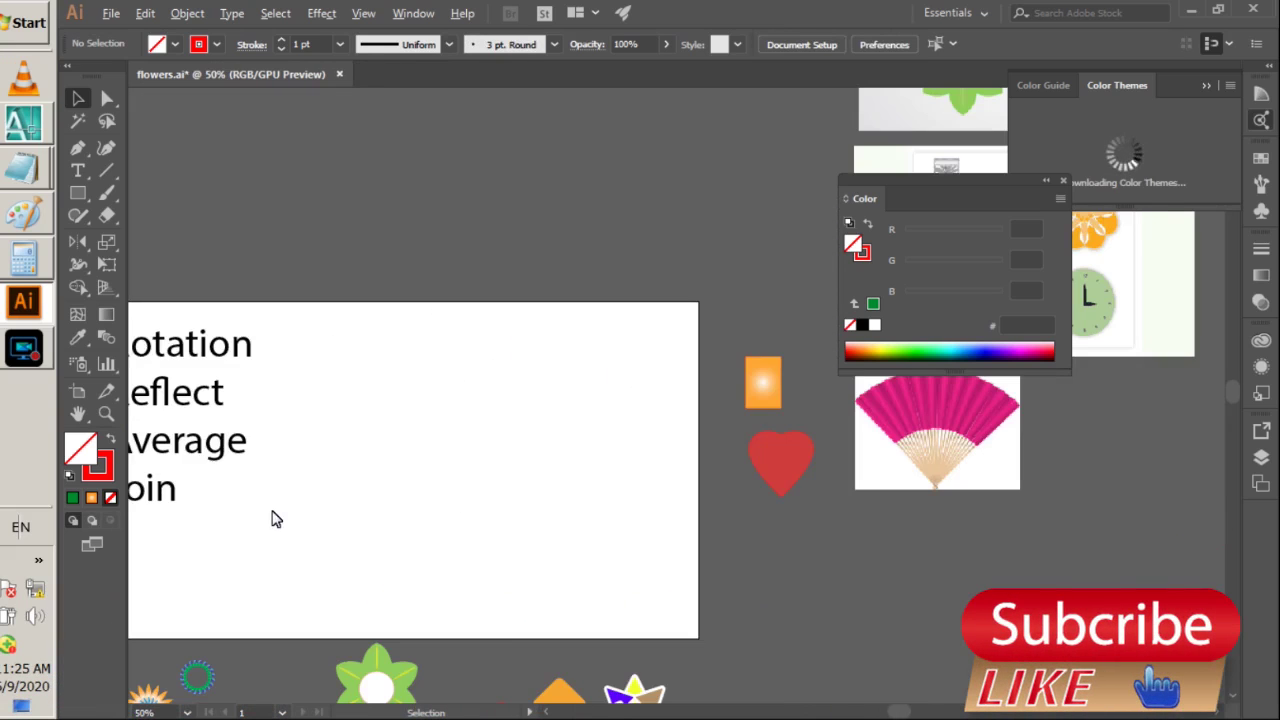
pyautogui.hscroll(-5, 912, 712)
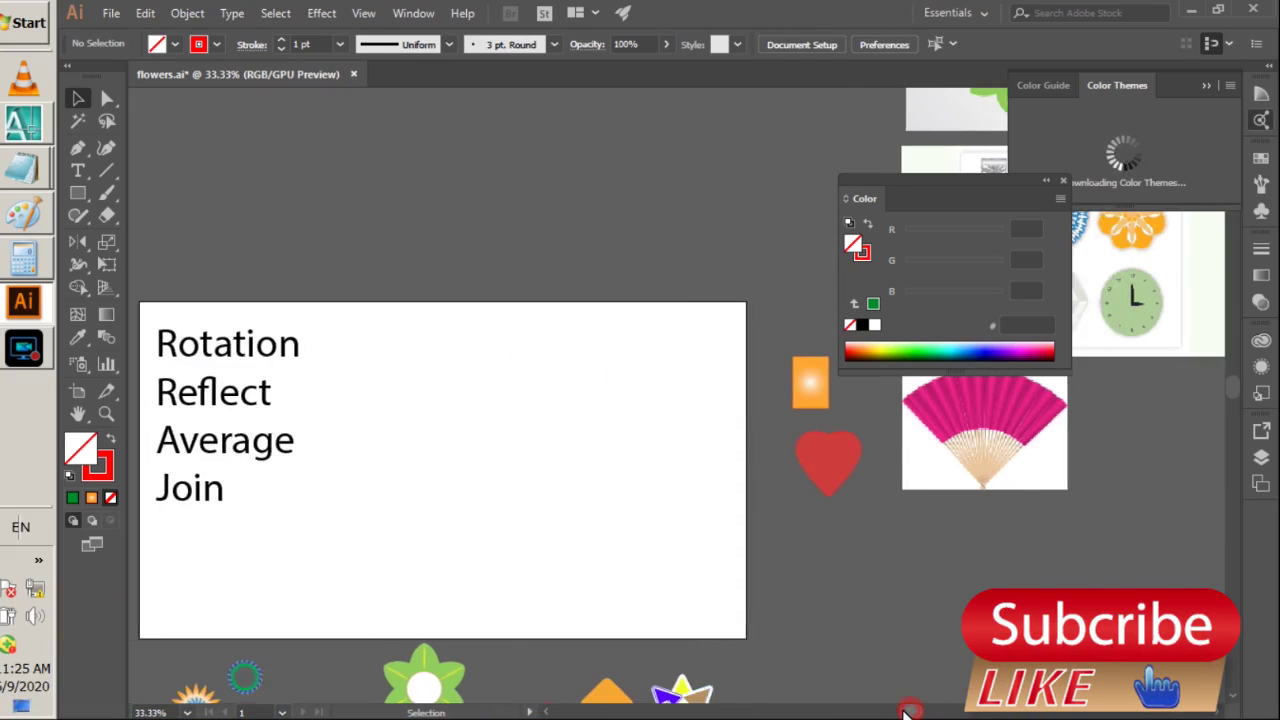
pyautogui.scroll(-5, 566, 491)
pyautogui.scroll(-3, 576, 551)
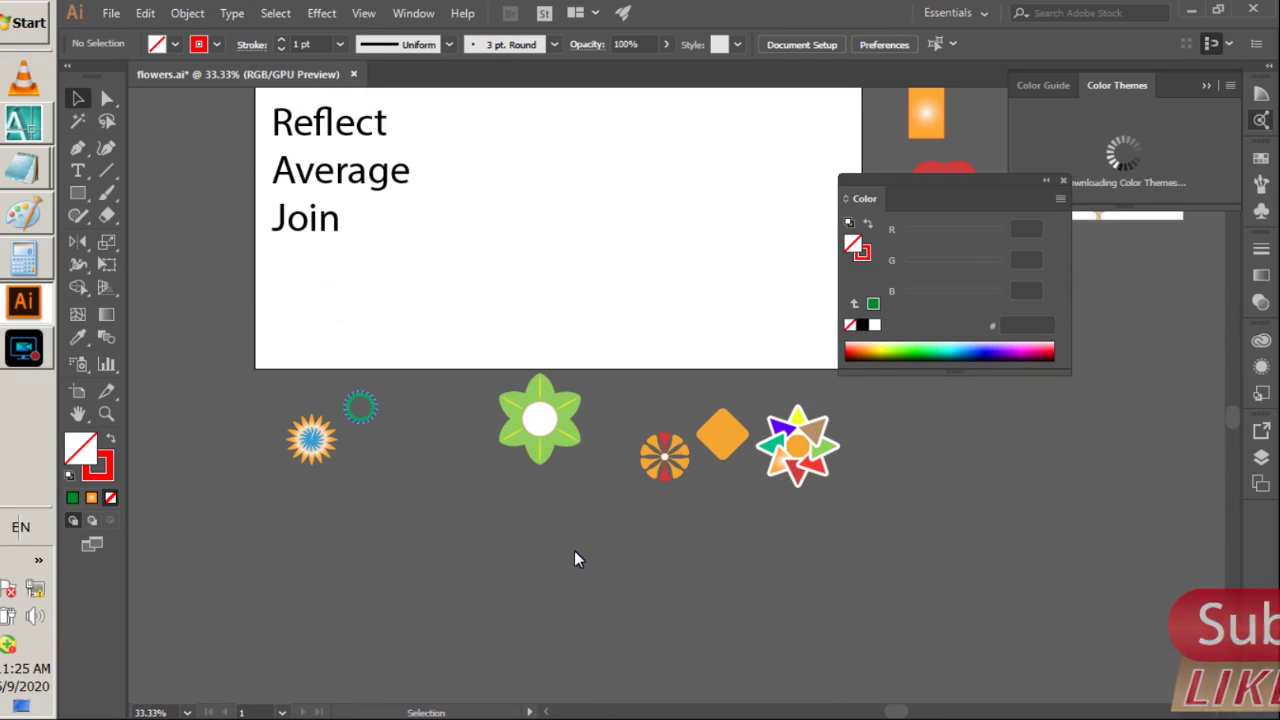
pyautogui.scroll(4, 849, 502)
pyautogui.scroll(-2, 397, 479)
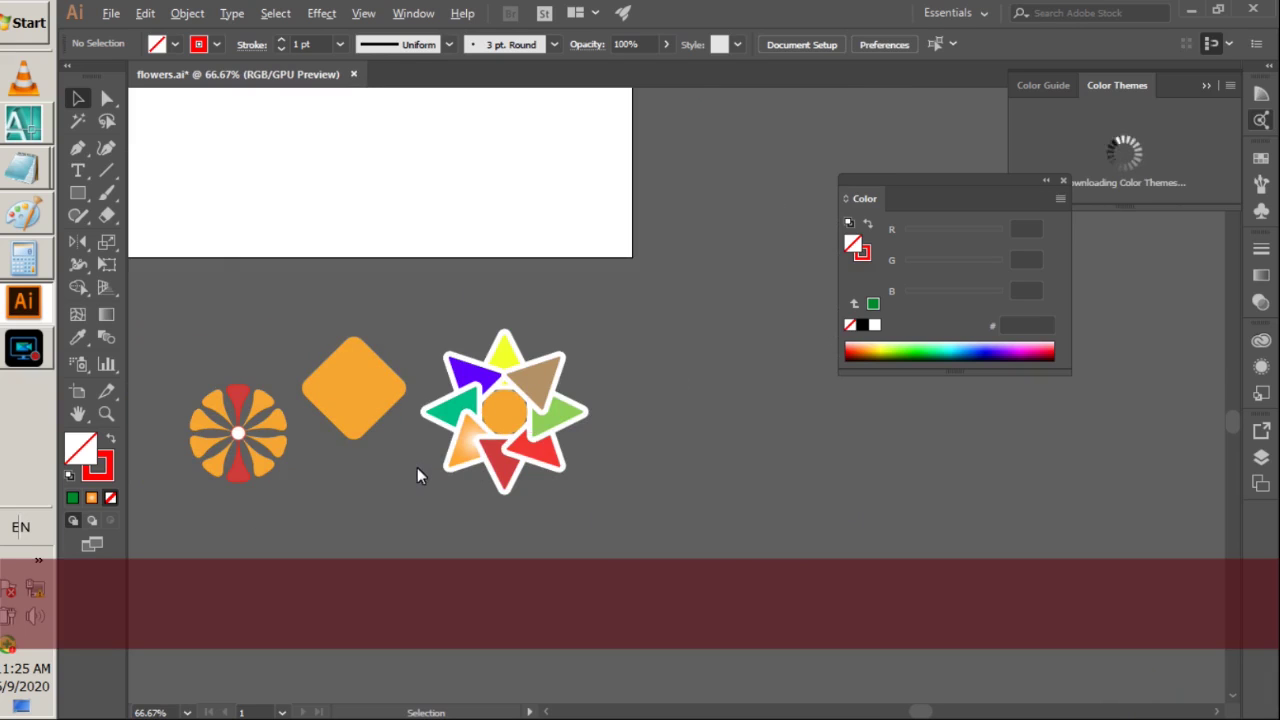
pyautogui.scroll(-2, 420, 477)
pyautogui.moveTo(938, 712); pyautogui.dragTo(870, 711)
pyautogui.scroll(3, 398, 401)
pyautogui.scroll(5, 517, 293)
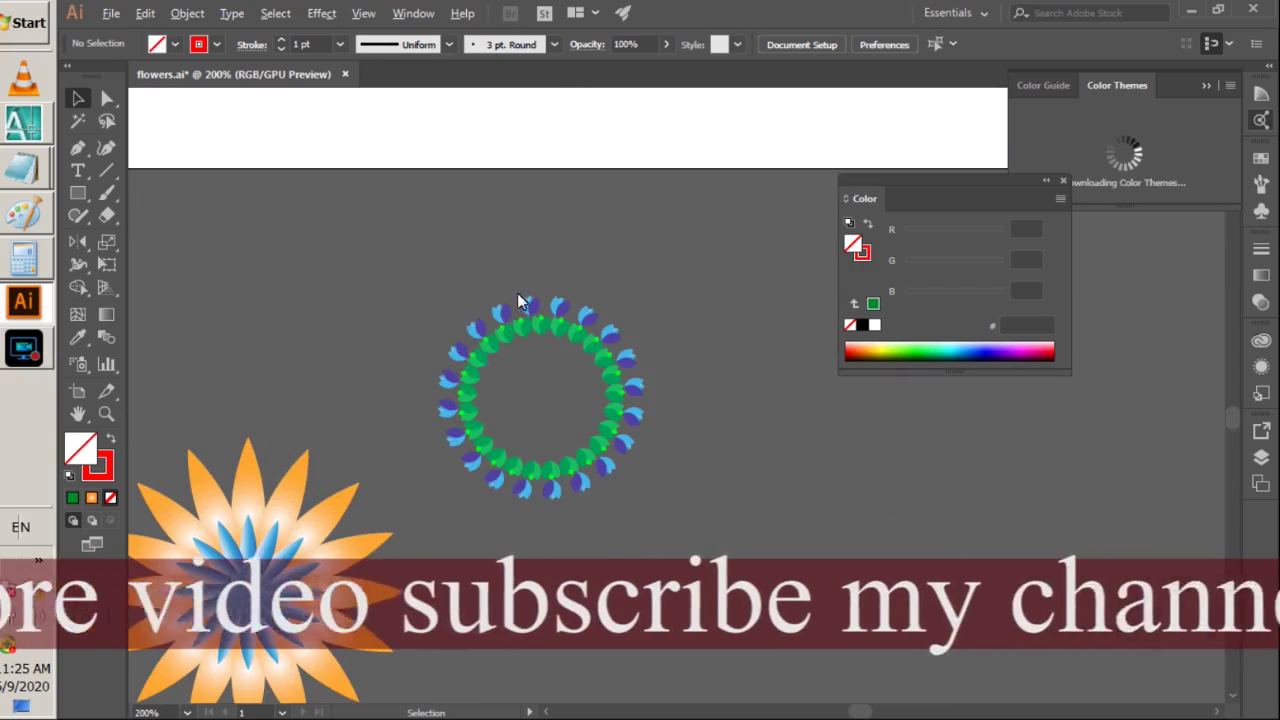
# - Examine the row of finished designs below the artboard, from the orange-and-blue flower across to the star made of colored triangles
pyautogui.scroll(-2, 600, 470)
pyautogui.scroll(-2, 577, 485)
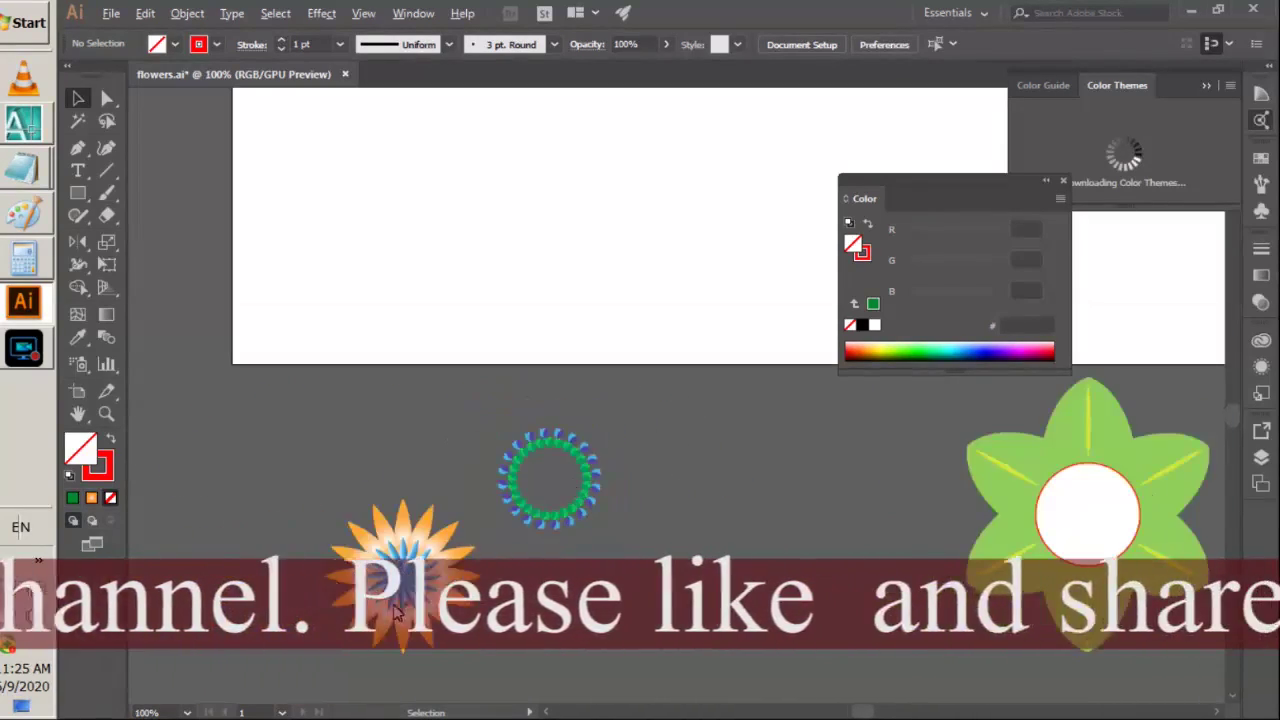
pyautogui.scroll(3, 551, 429)
pyautogui.scroll(-2, 551, 429)
pyautogui.scroll(-4, 540, 518)
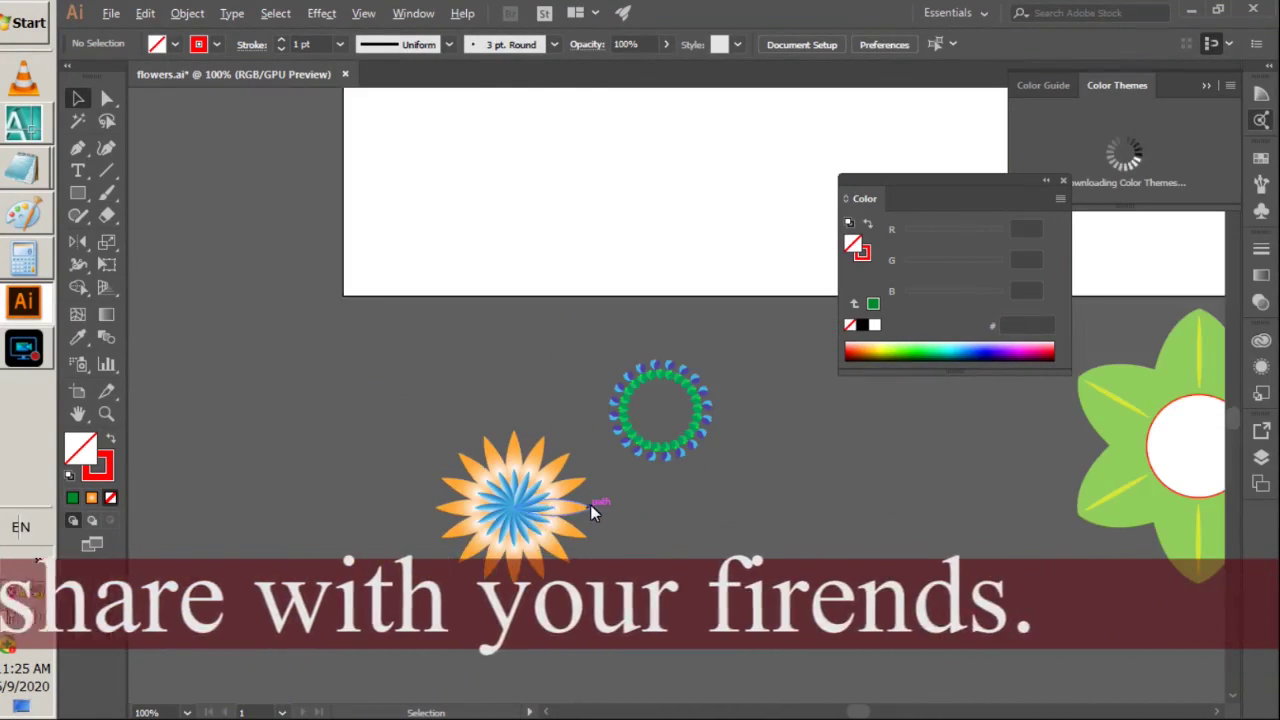
pyautogui.moveTo(868, 712); pyautogui.dragTo(878, 714)
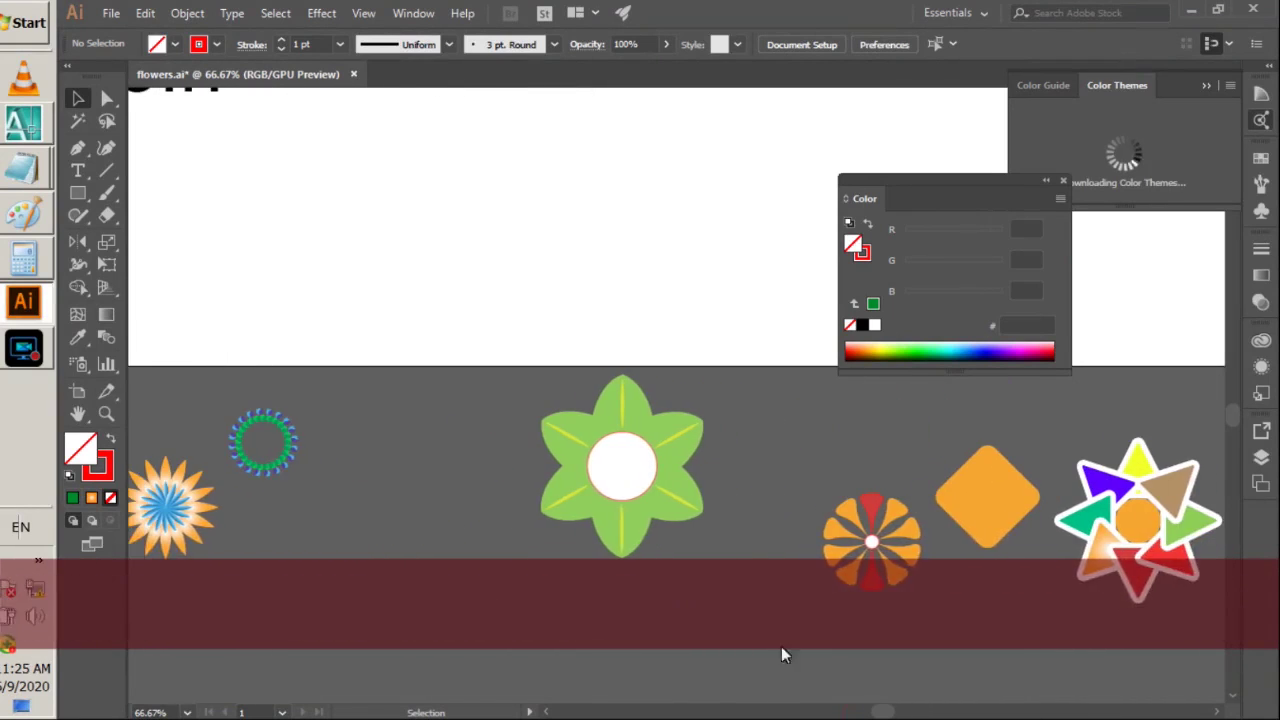
# - Draw a tall, narrow ellipse on the artboard to the right of the Rotation, Reflect, Average and Join text
pyautogui.scroll(6, 578, 416)
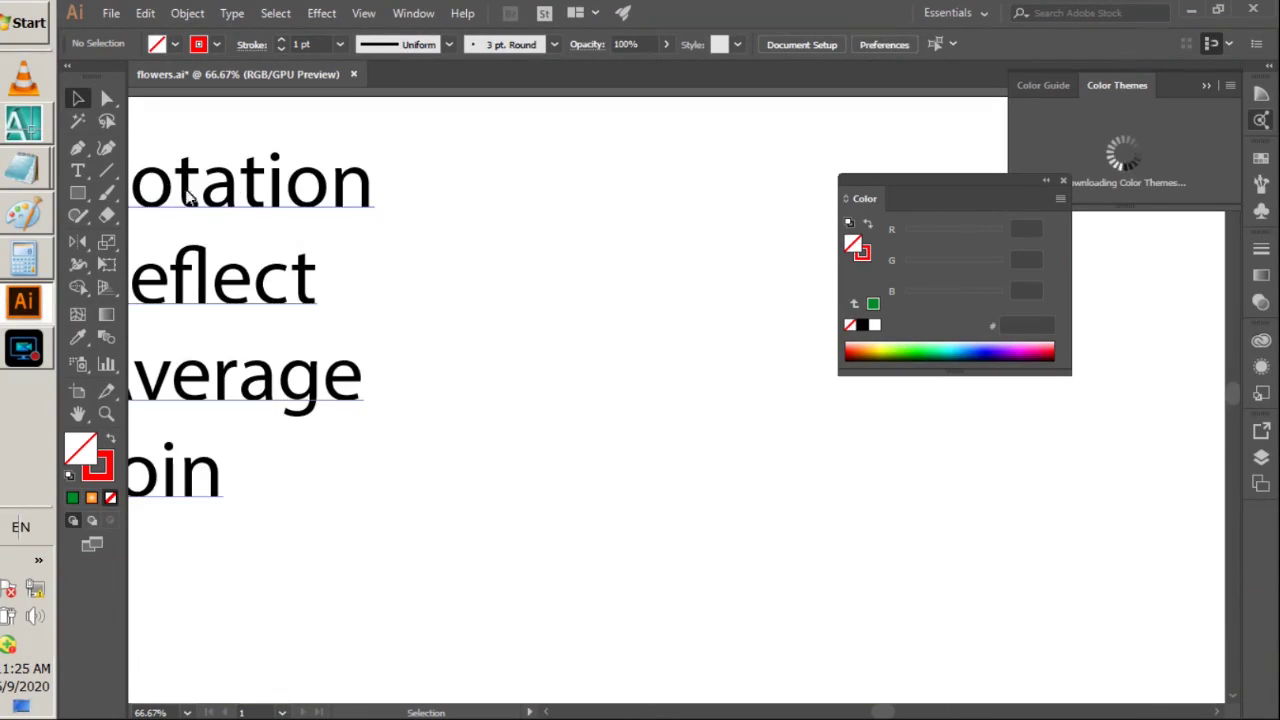
pyautogui.moveTo(80, 200); pyautogui.dragTo(80, 200)
pyautogui.click(143, 234)
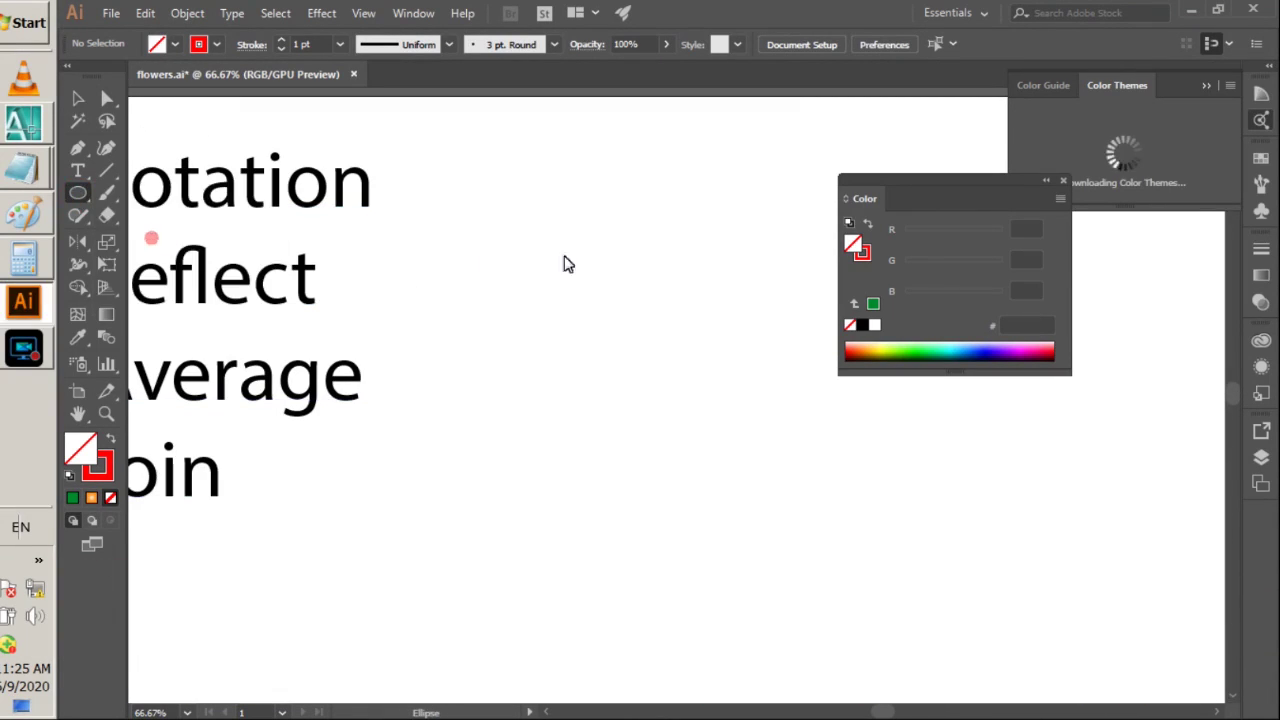
pyautogui.moveTo(625, 247); pyautogui.dragTo(687, 434)
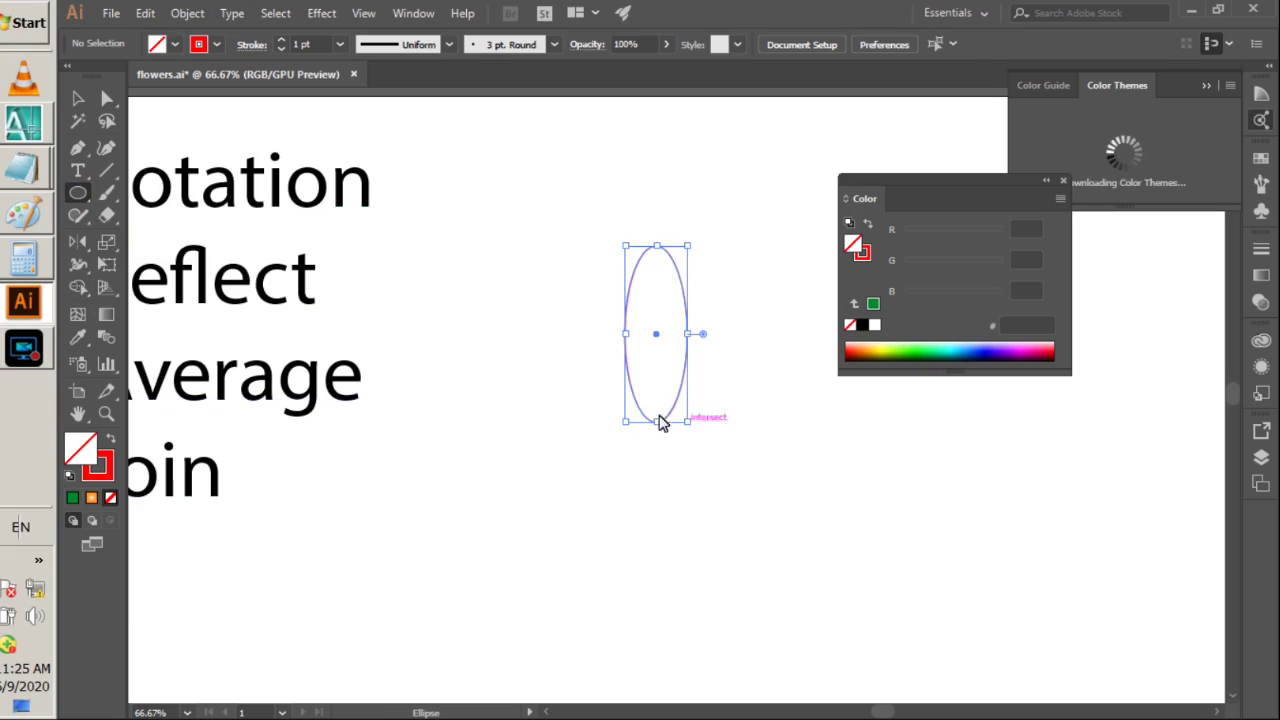
# - Convert the ellipse's top and bottom anchor points to corner points to form a pointed petal
pyautogui.click(77, 150)
pyautogui.moveTo(77, 150); pyautogui.dragTo(77, 150)
pyautogui.click(143, 218)
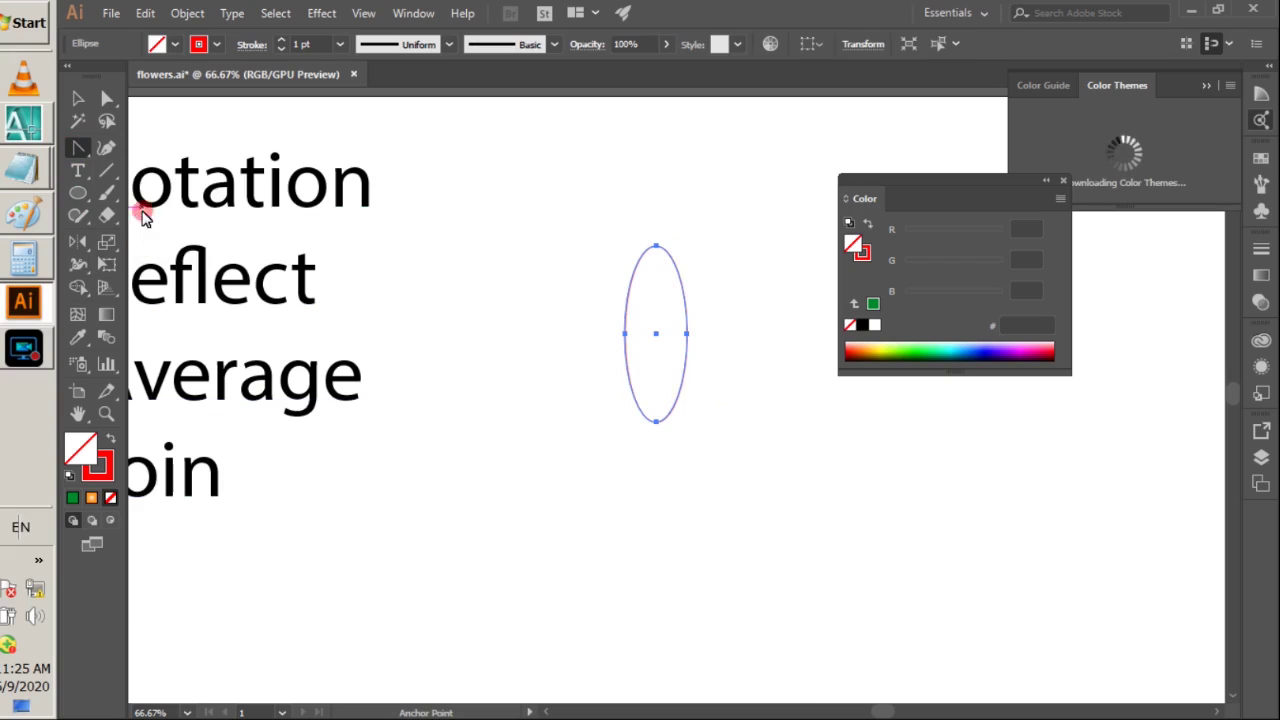
pyautogui.click(656, 247)
pyautogui.click(656, 421)
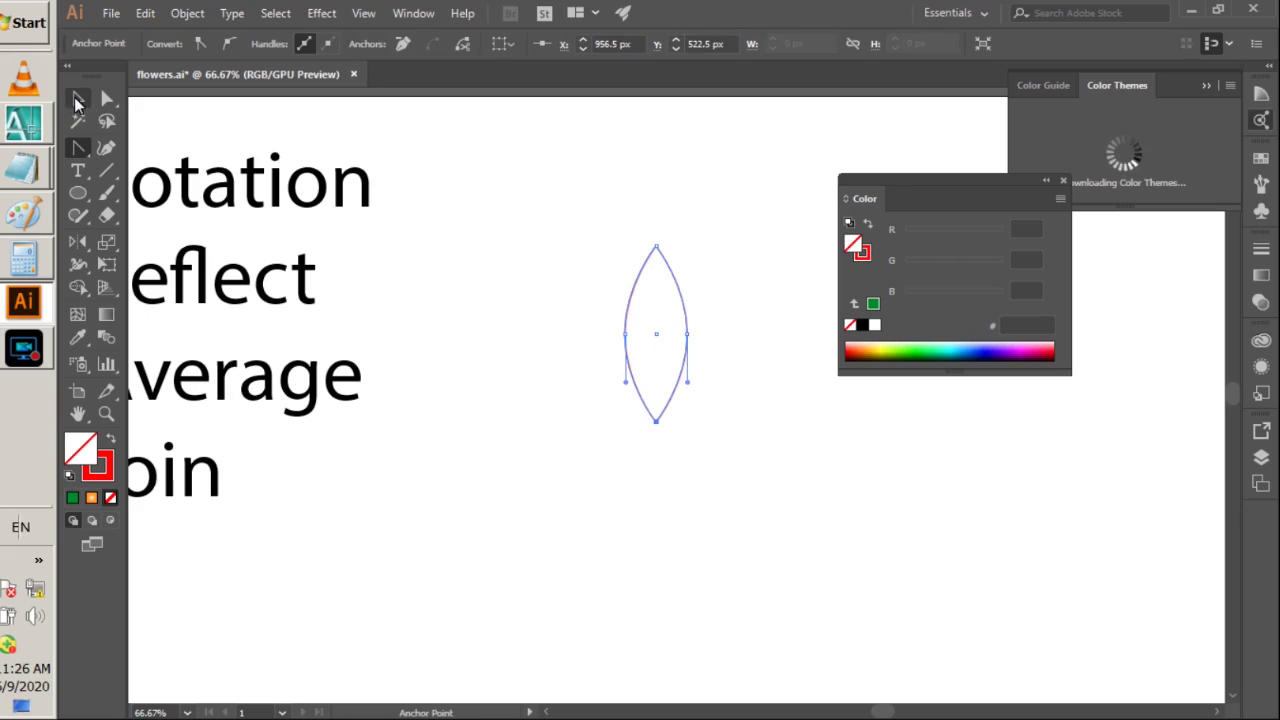
# - Draw a second, slightly taller ellipse to the right of the pointed petal
pyautogui.click(78, 192)
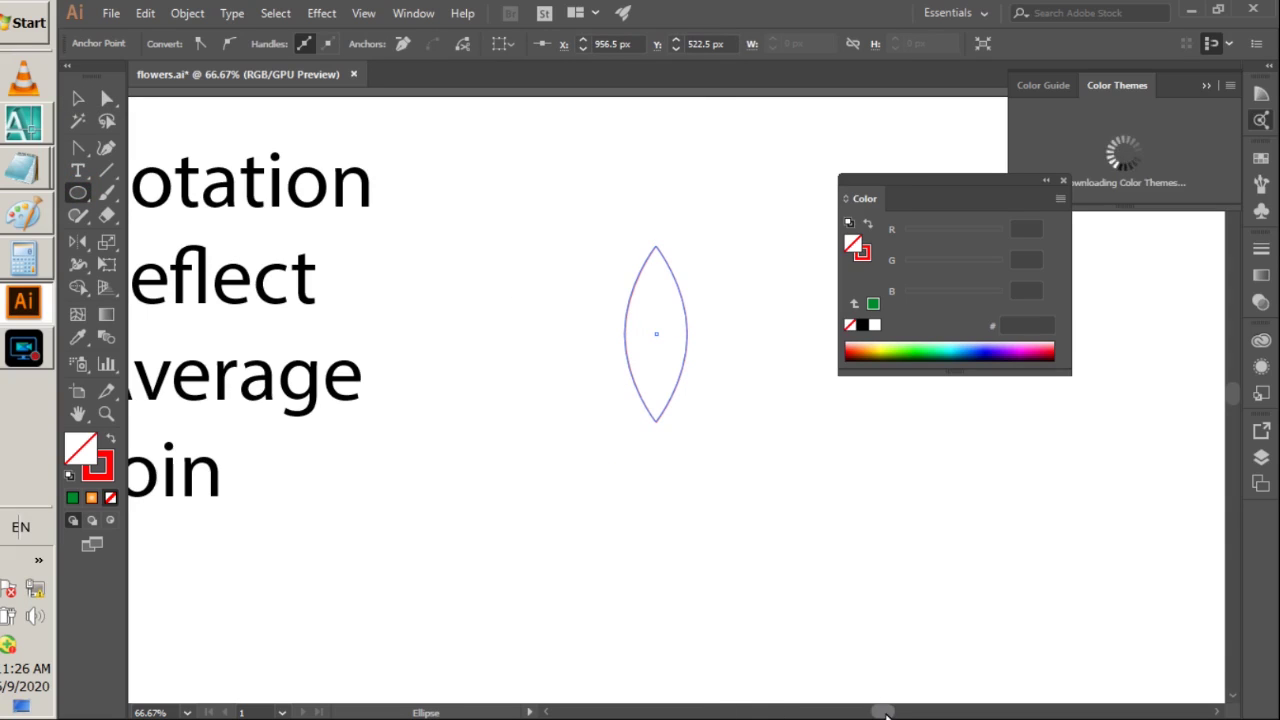
pyautogui.moveTo(885, 713); pyautogui.dragTo(897, 713)
pyautogui.moveTo(581, 236); pyautogui.dragTo(649, 443)
# - Convert the top and bottom anchors of the second ellipse to corner points to make another pointed petal
pyautogui.click(79, 148)
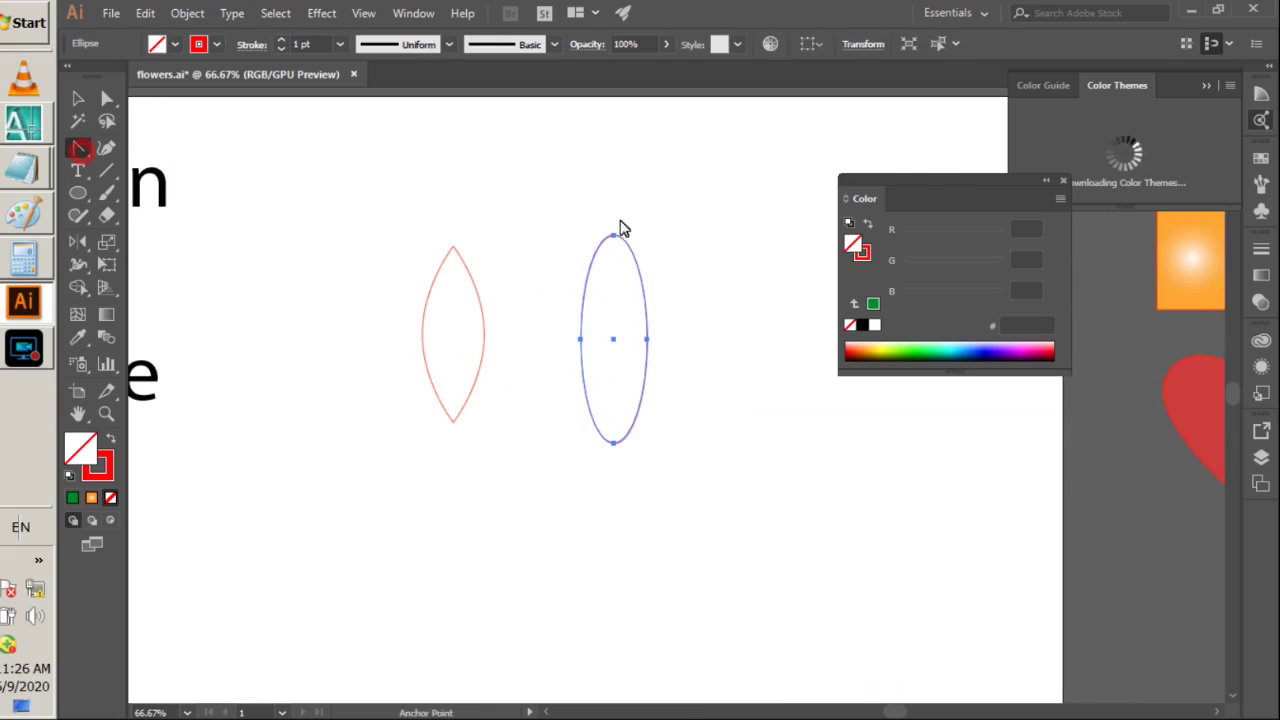
pyautogui.click(614, 236)
pyautogui.click(613, 441)
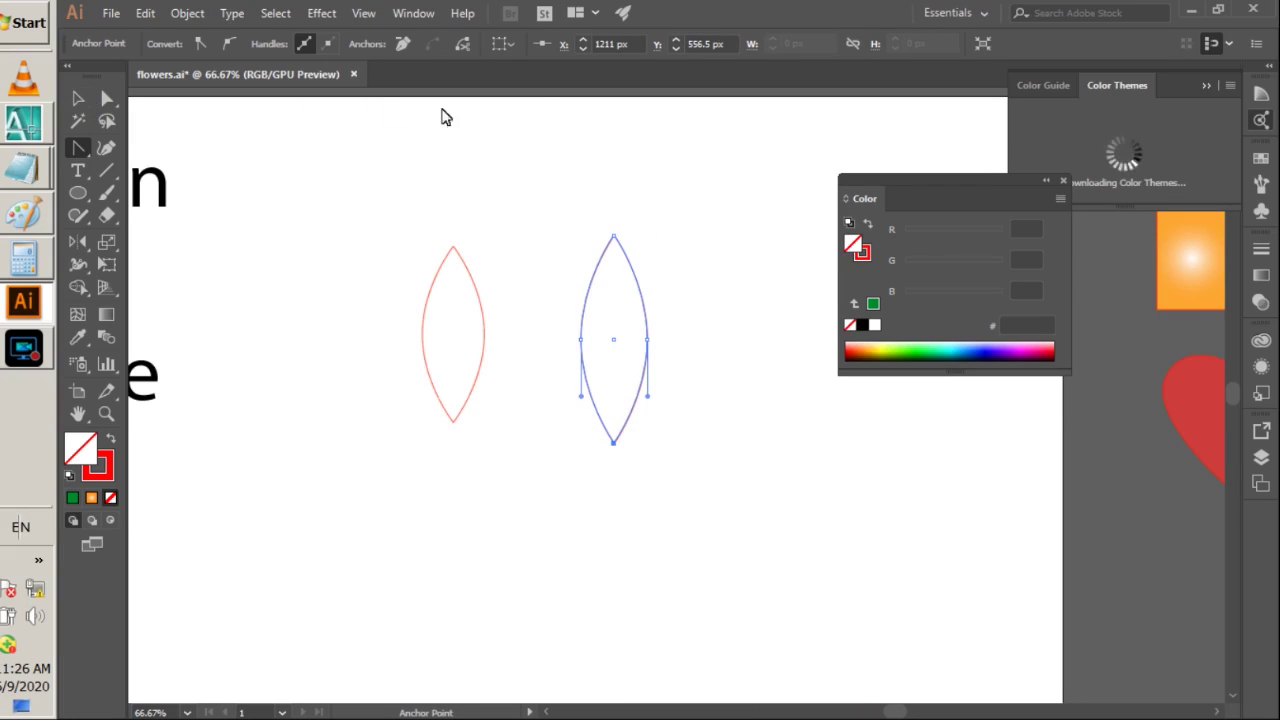
pyautogui.click(79, 98)
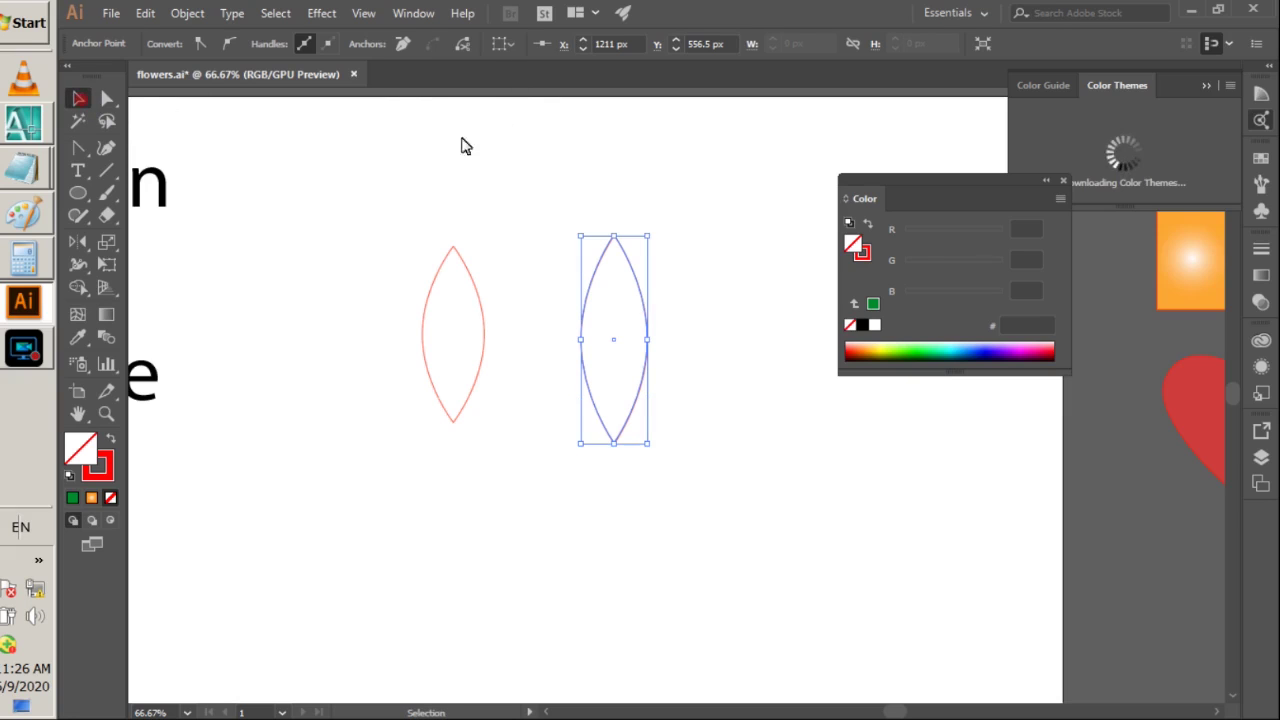
# - Show the rulers and place a horizontal guide across both petals, just below their top tips
pyautogui.hotkey('ctrl', 'r')
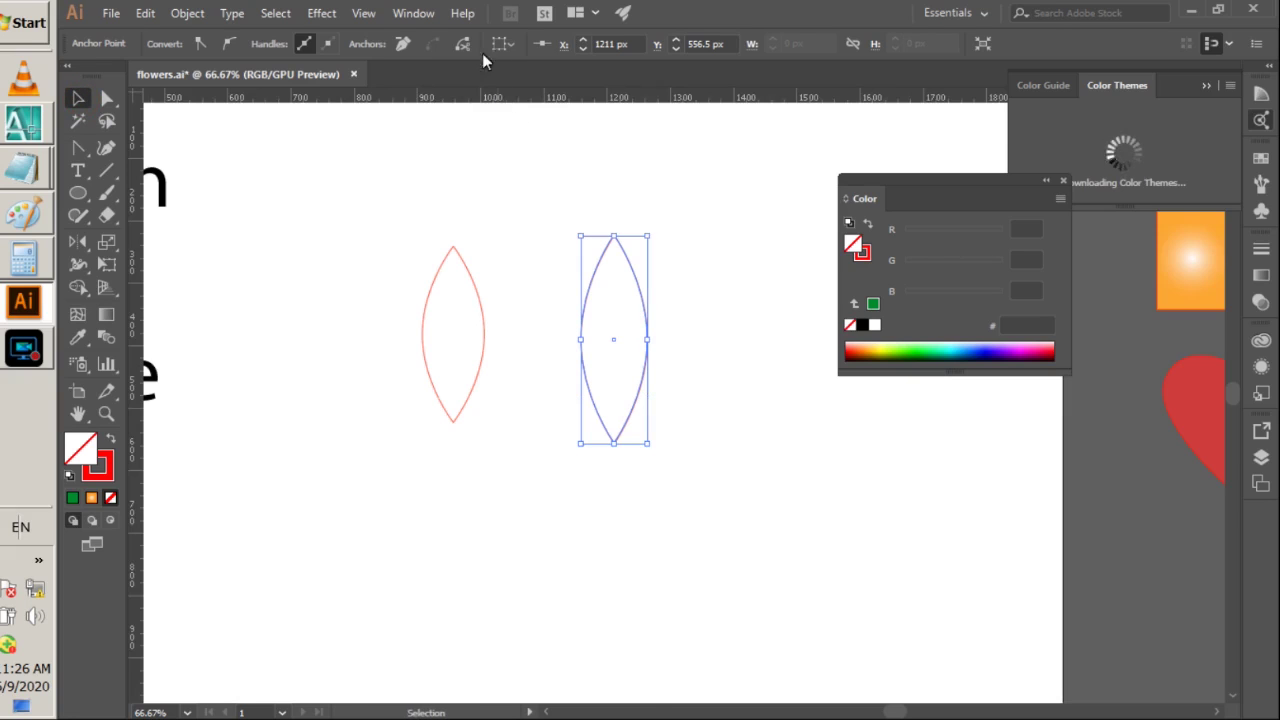
pyautogui.click(362, 13)
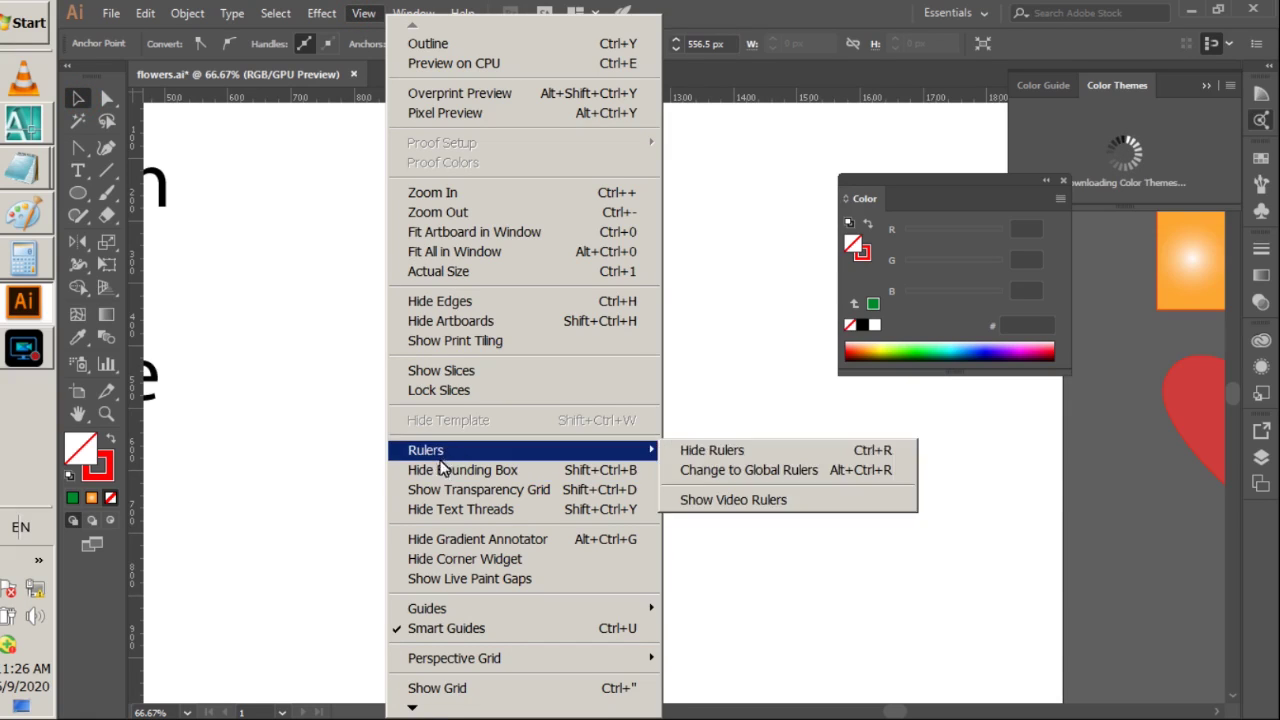
pyautogui.click(792, 28)
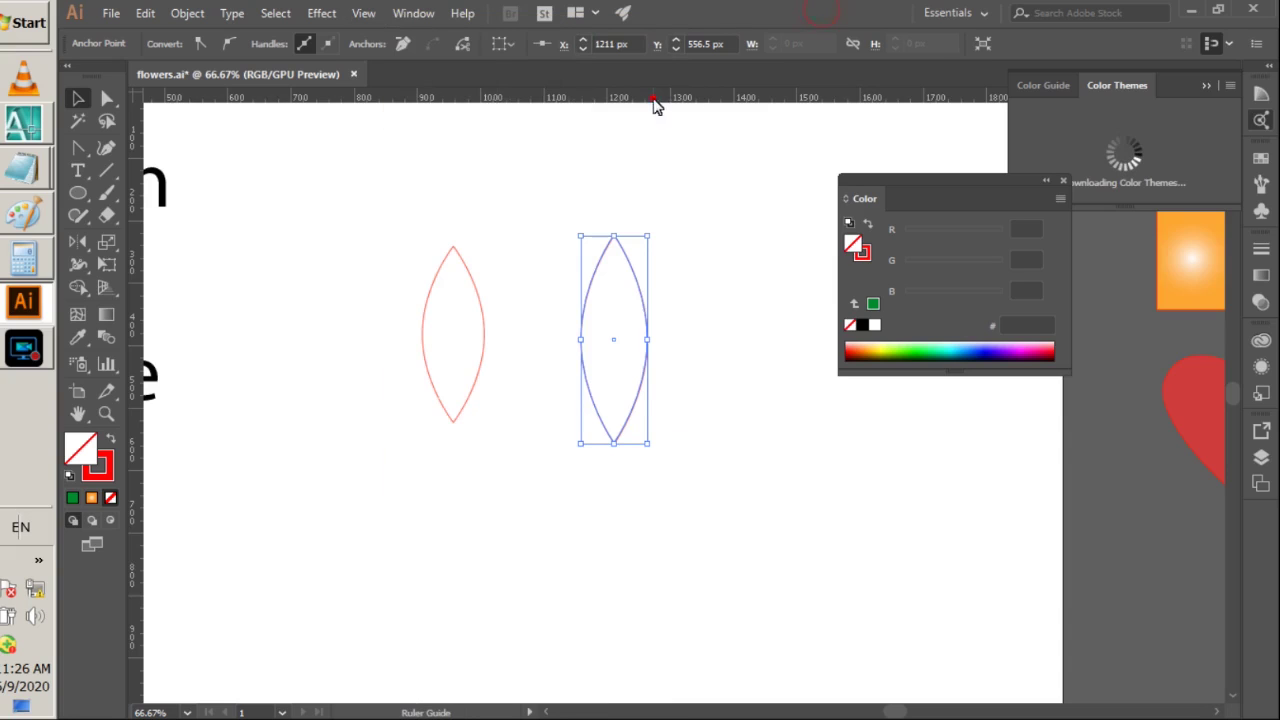
pyautogui.moveTo(654, 104); pyautogui.dragTo(657, 257)
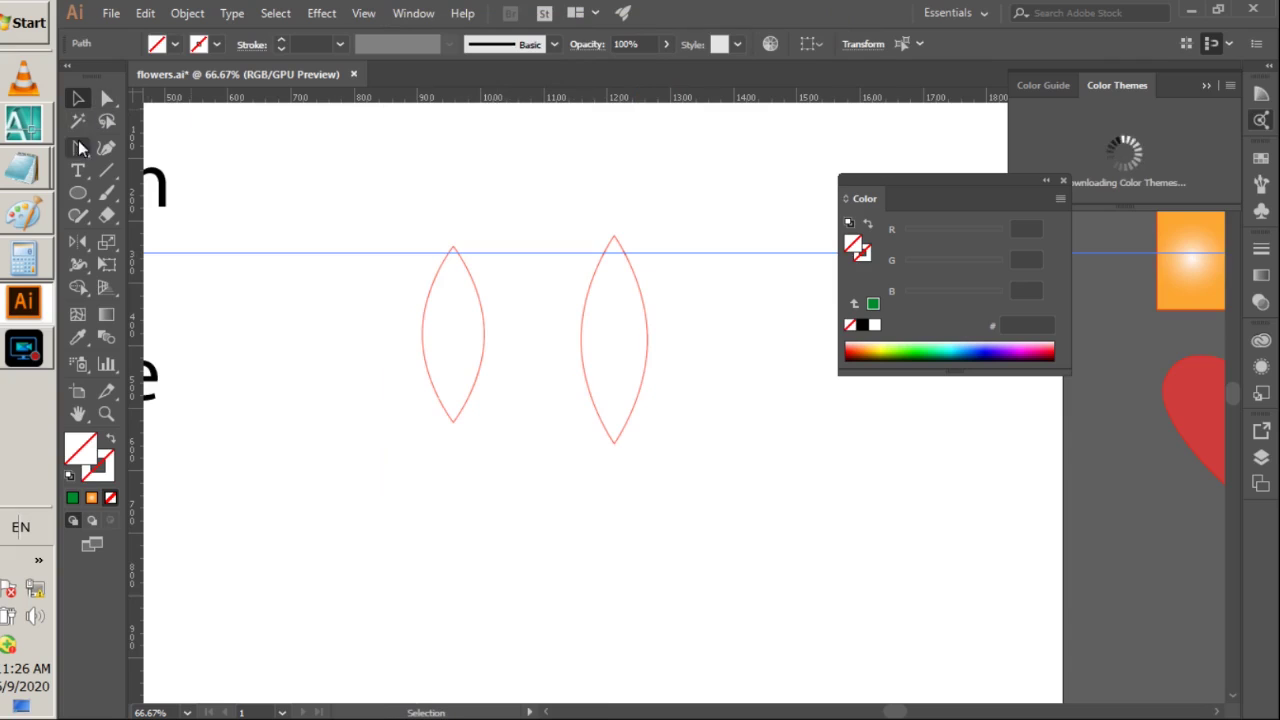
# - Try to convert the right side anchor of the taller petal with the Anchor Point tool, and undo it
pyautogui.moveTo(78, 140); pyautogui.dragTo(145, 222)
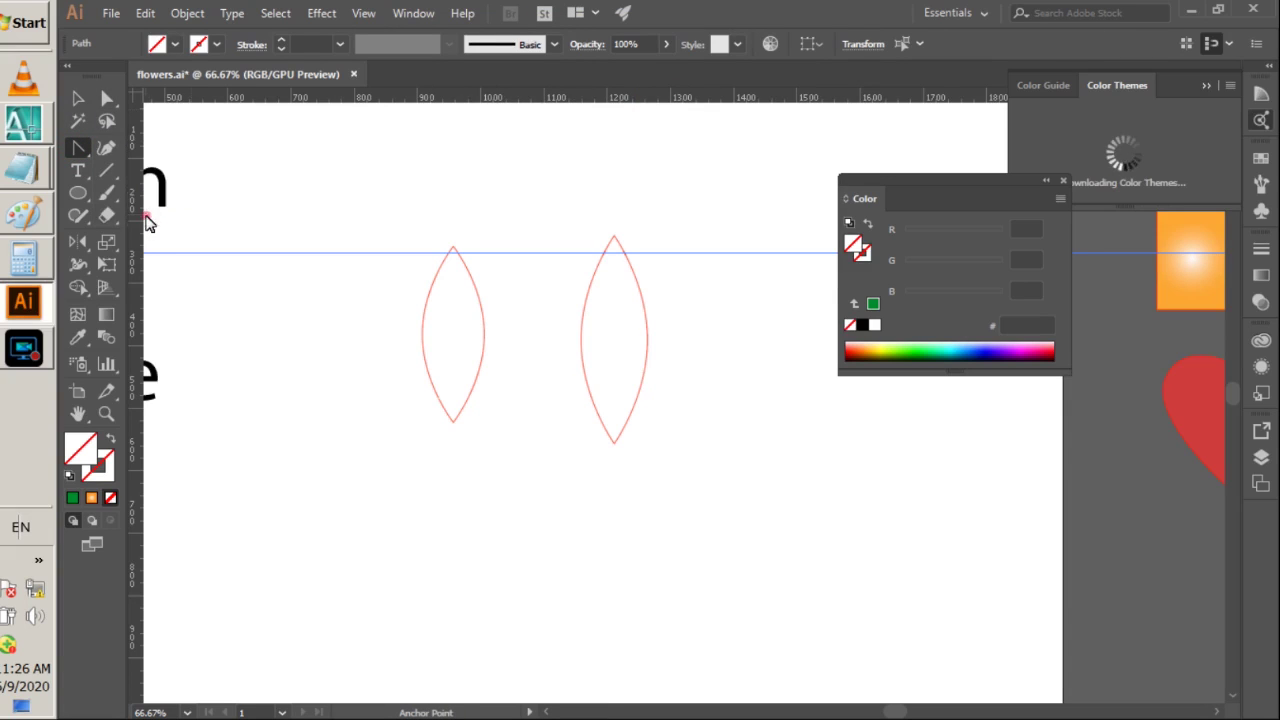
pyautogui.click(647, 341)
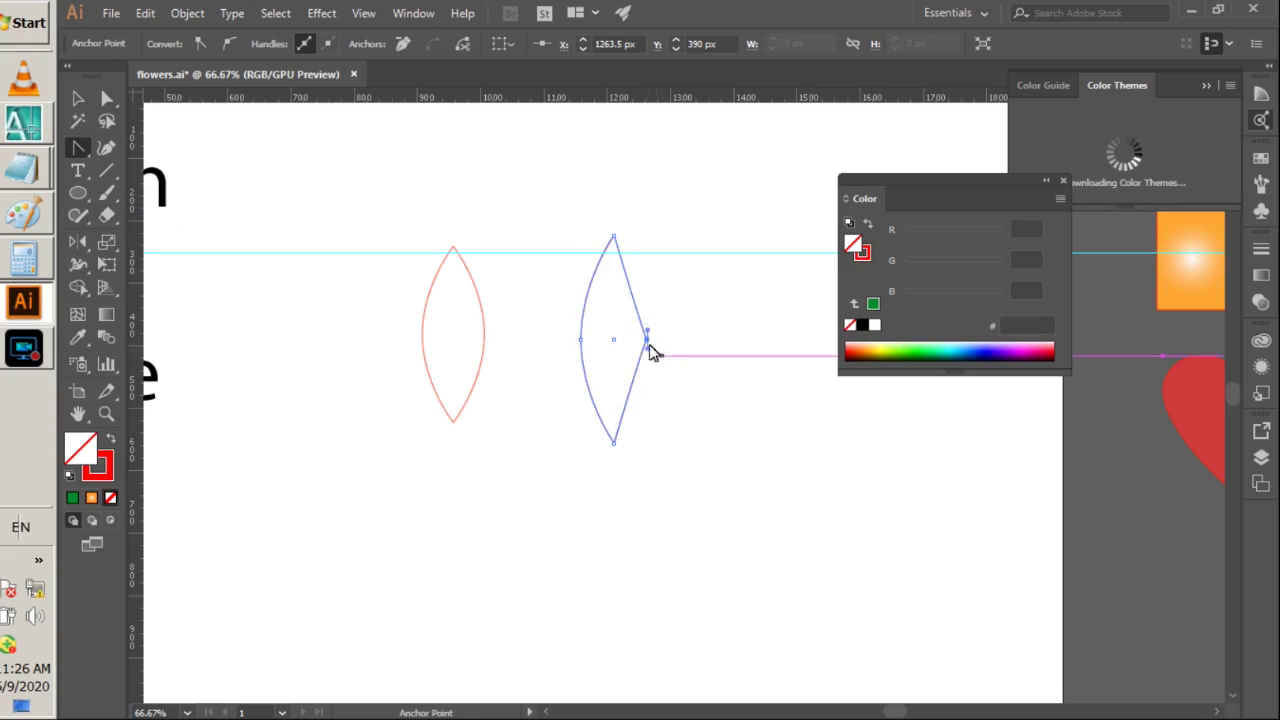
pyautogui.hotkey('ctrl', 'z')
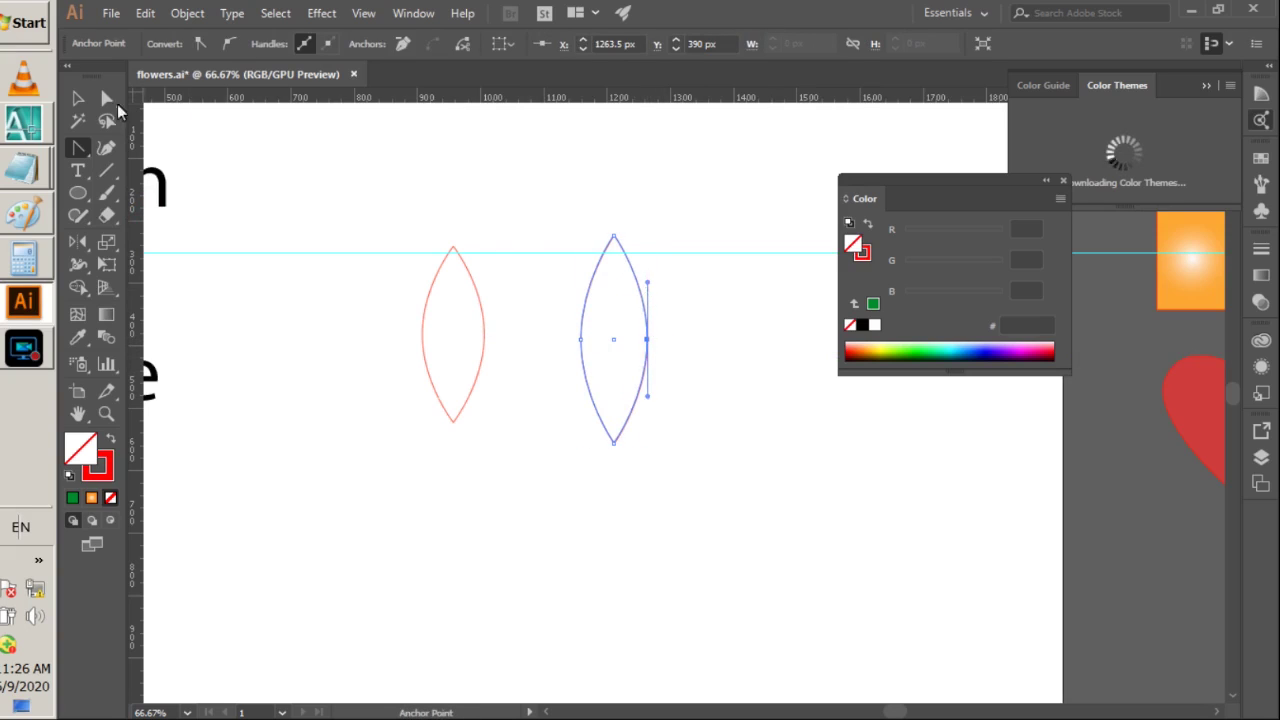
# - Extend the upper direction handles of the taller petal's left and right anchors up to the guide, rounding its upper part
pyautogui.moveTo(648, 284); pyautogui.dragTo(647, 252)
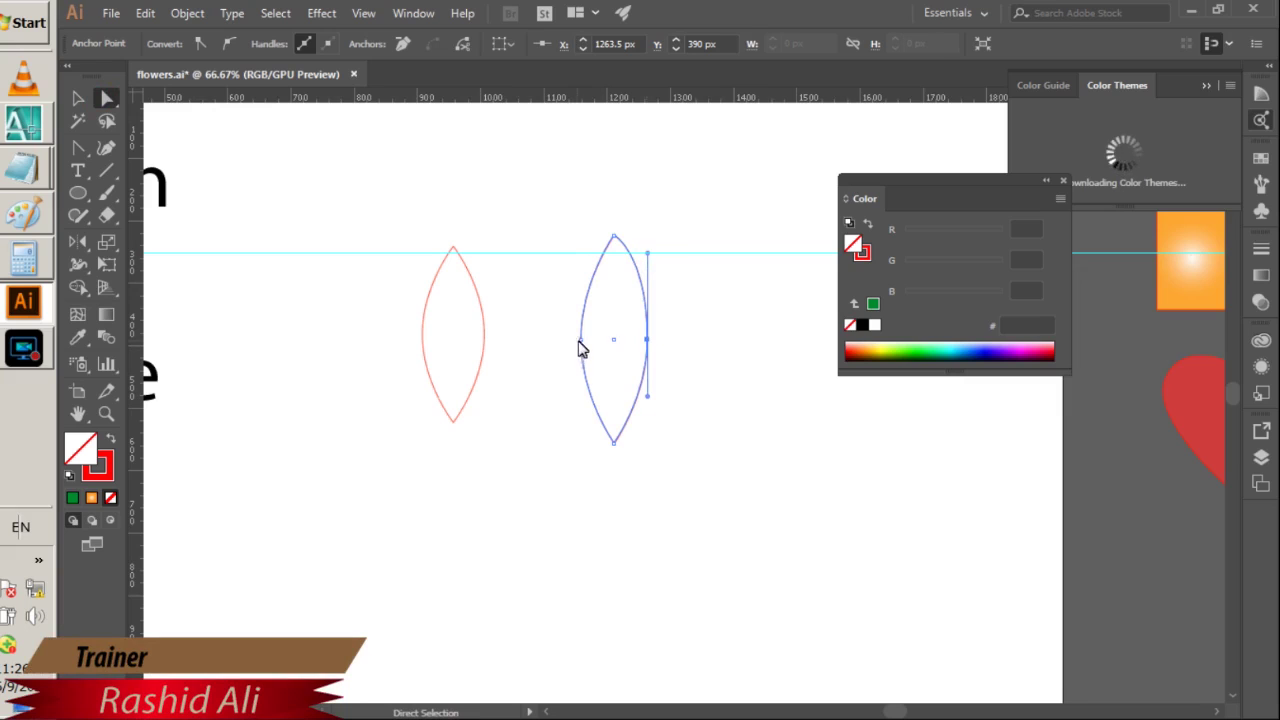
pyautogui.moveTo(580, 342); pyautogui.dragTo(581, 253)
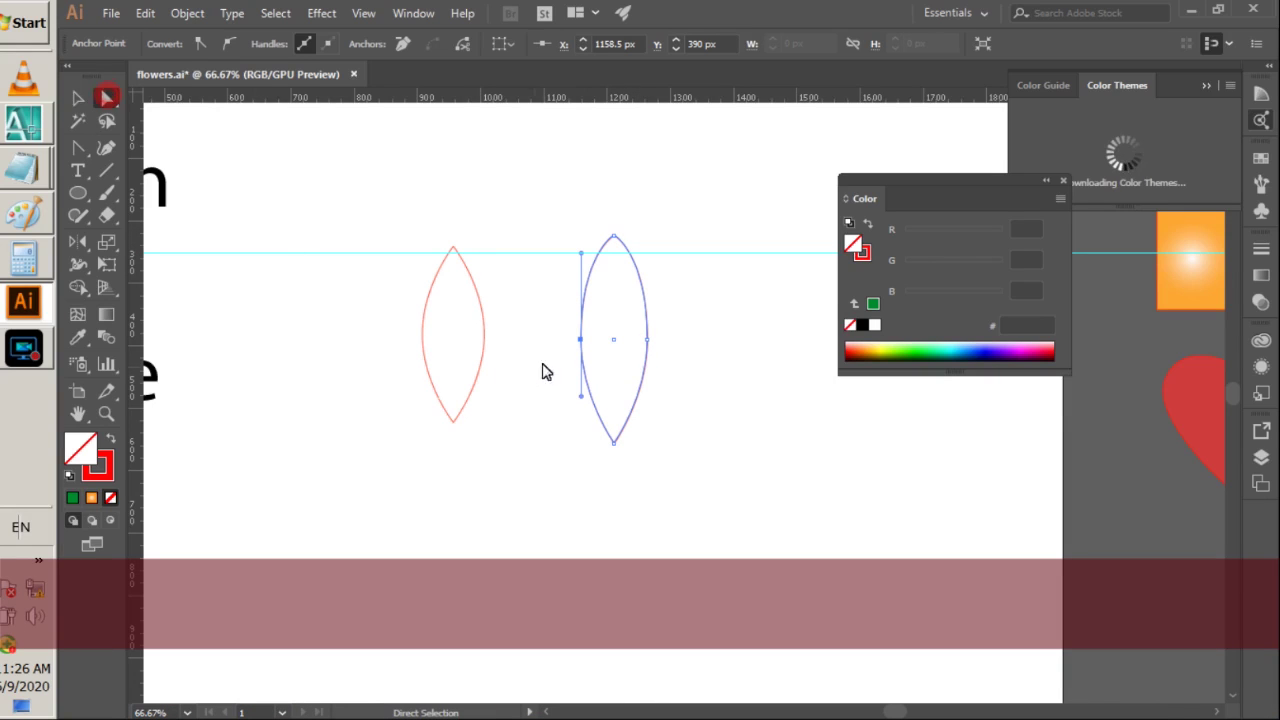
# - Try to widen the taller petal by moving its side anchors, undo the changes and deselect it
pyautogui.moveTo(592, 368); pyautogui.dragTo(680, 366)
pyautogui.moveTo(543, 323); pyautogui.dragTo(666, 347)
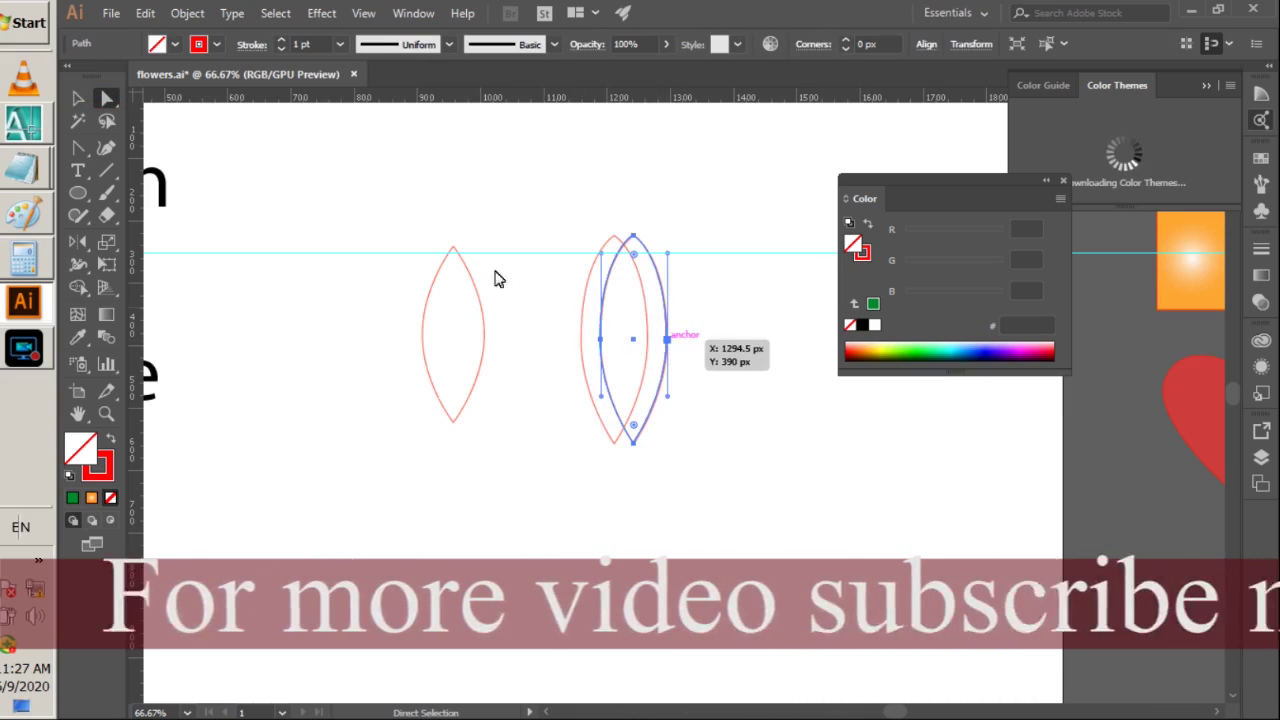
pyautogui.hotkey('ctrl', 'z')
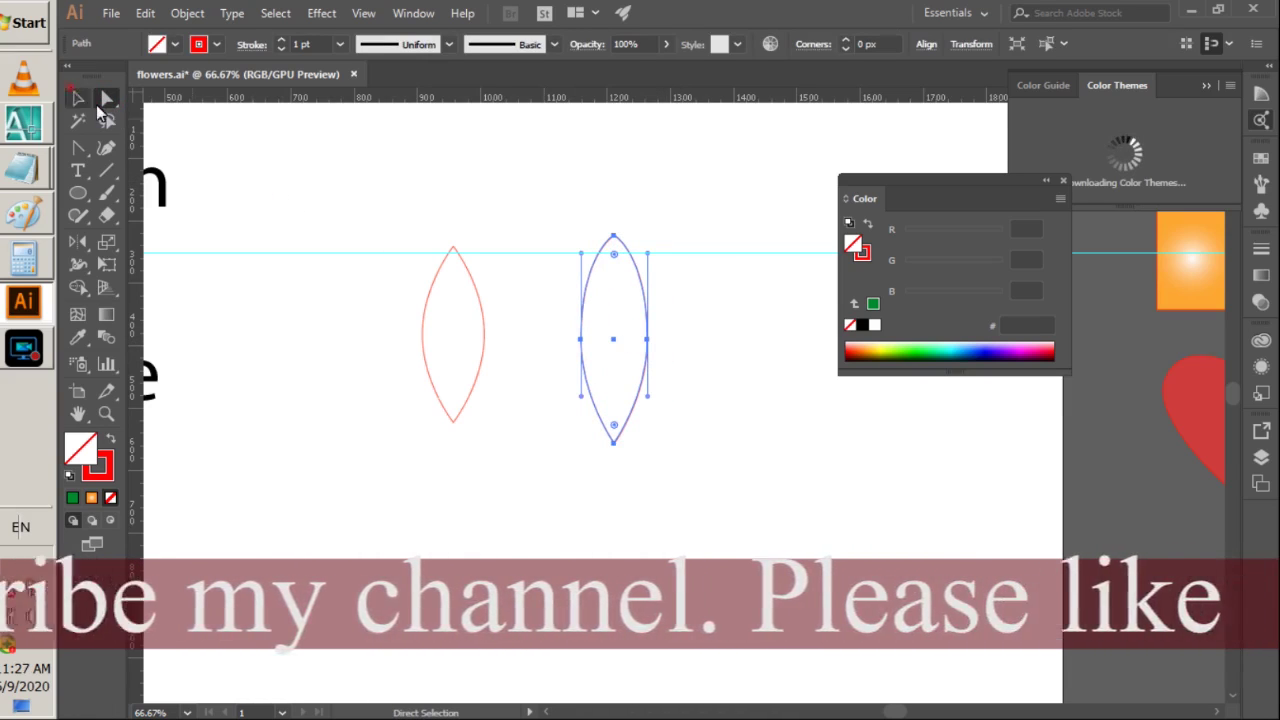
pyautogui.moveTo(650, 340); pyautogui.dragTo(682, 348)
pyautogui.keyDown('ctrl'); pyautogui.click(650, 338); pyautogui.keyUp('ctrl')
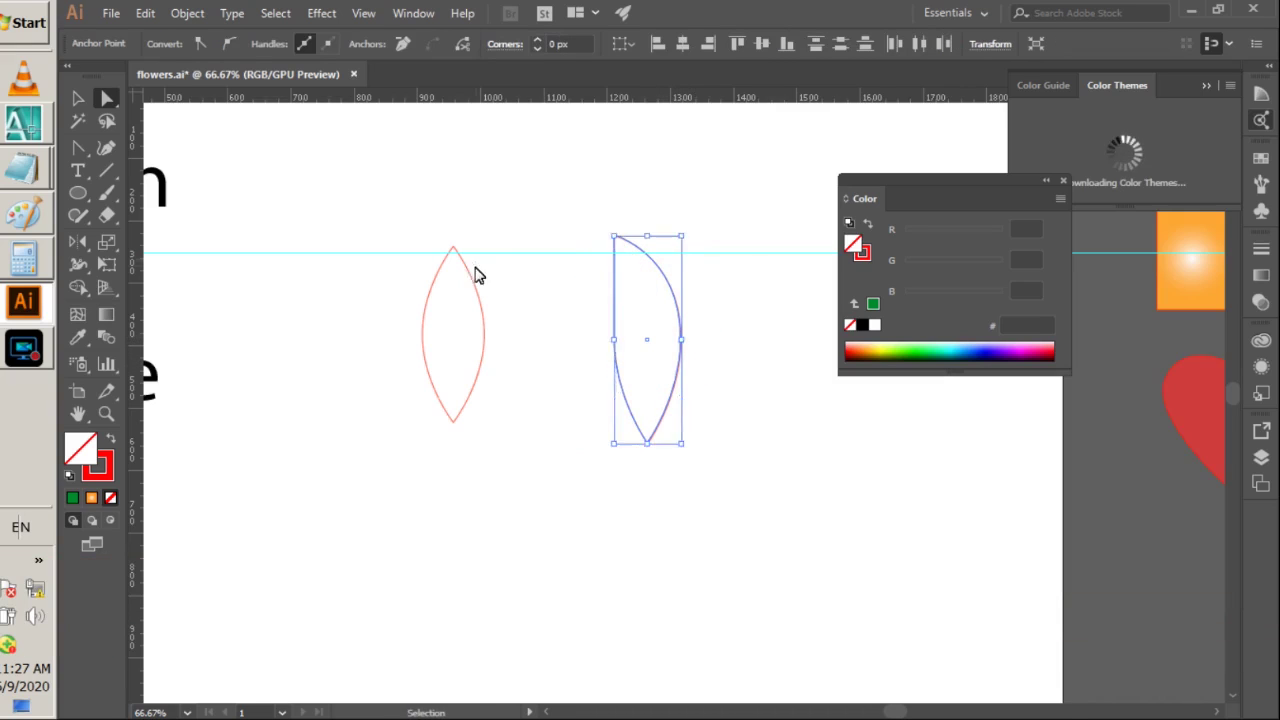
pyautogui.hotkey('ctrl', 'z')
pyautogui.moveTo(553, 328); pyautogui.dragTo(648, 368)
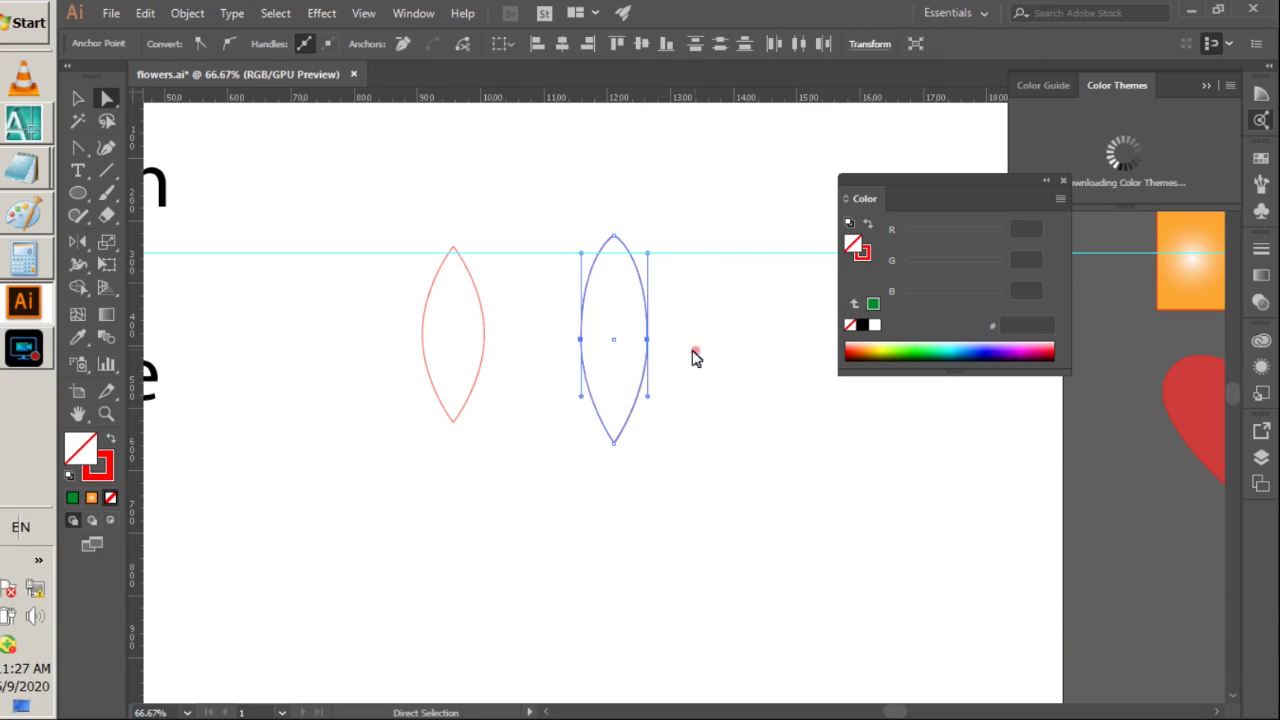
pyautogui.click(680, 332)
pyautogui.click(586, 366)
pyautogui.click(648, 341)
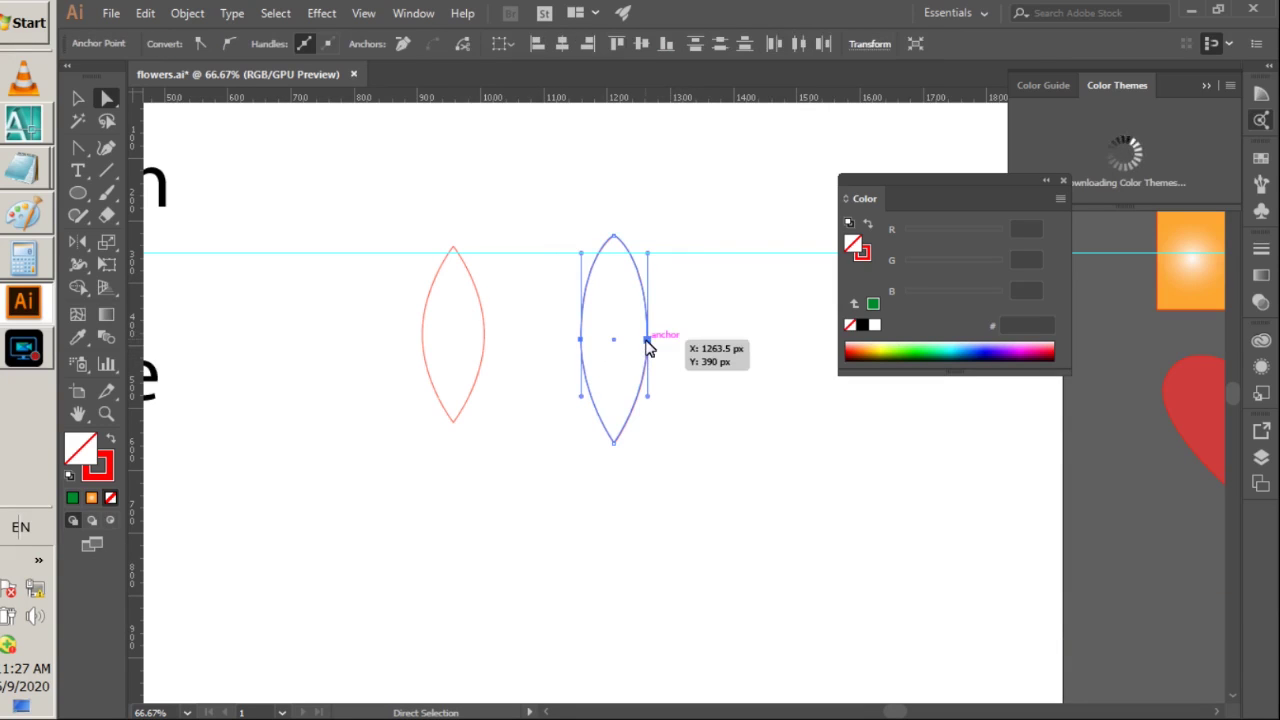
pyautogui.click(665, 344)
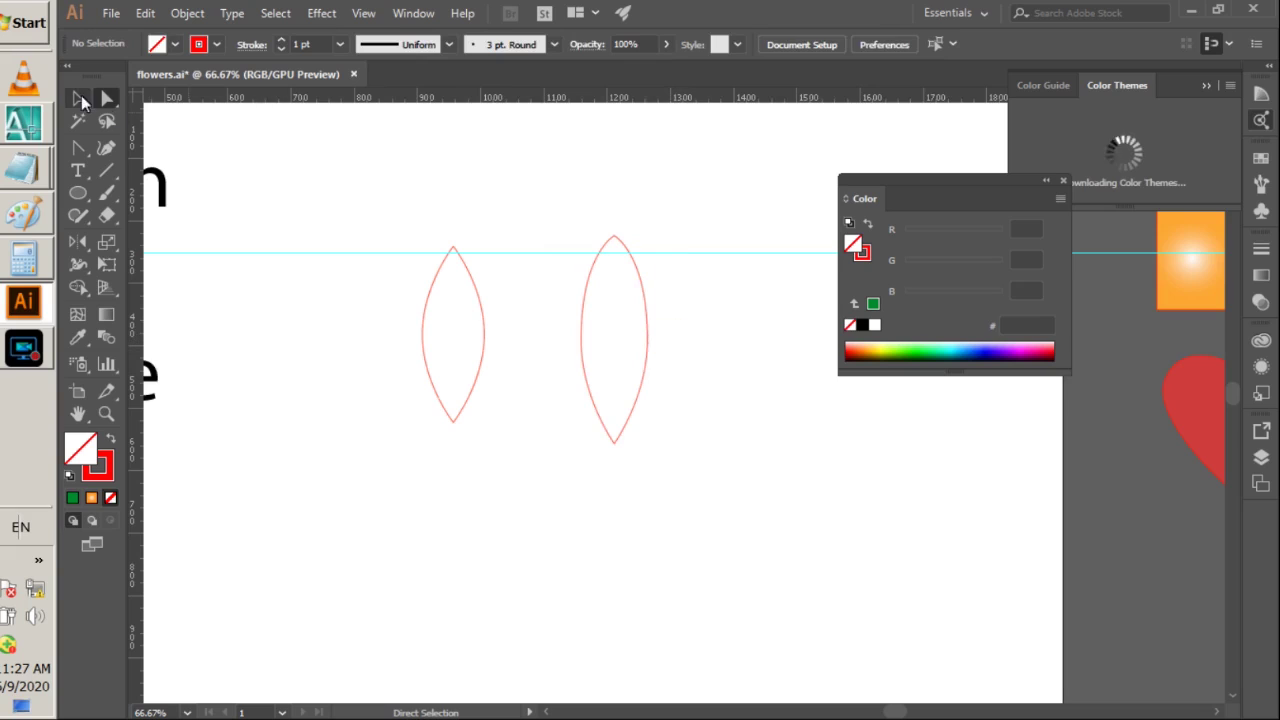
# - Widen the taller petal slightly by stretching its bounding box to the right, and deselect it
pyautogui.click(648, 338)
pyautogui.moveTo(648, 339); pyautogui.dragTo(660, 340)
pyautogui.click(684, 358)
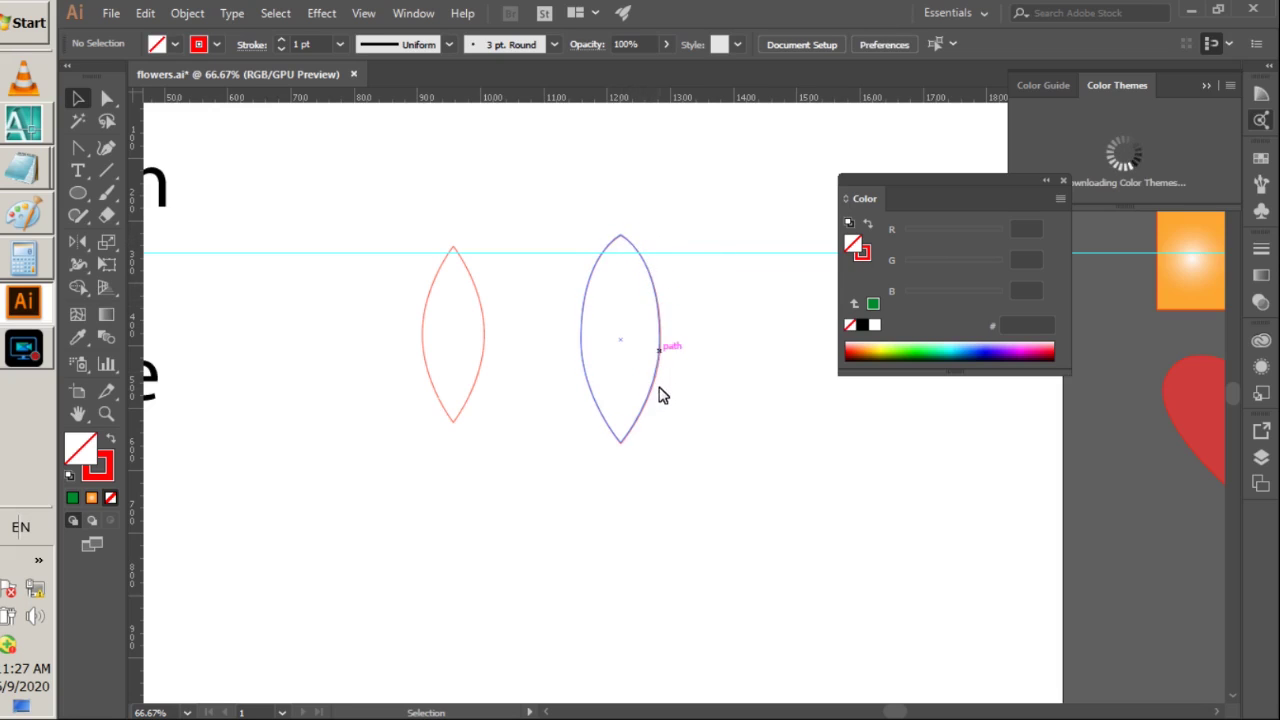
pyautogui.click(517, 445)
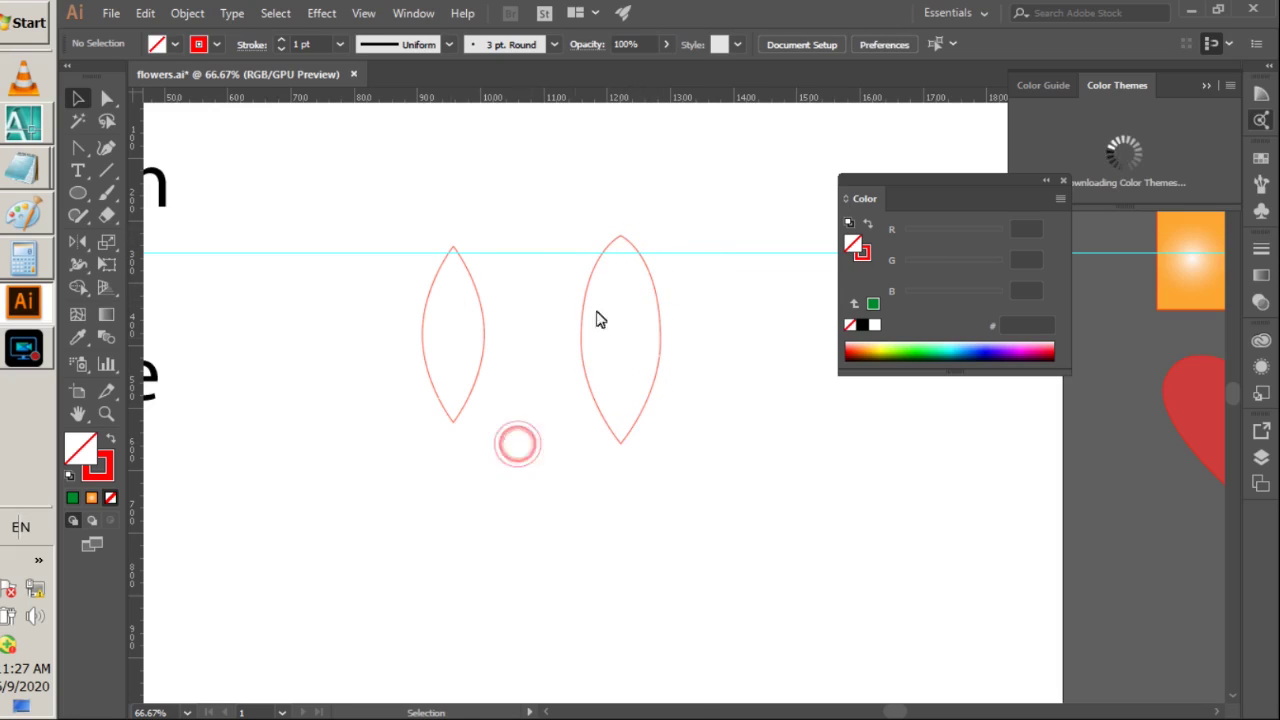
# - Narrow the shorter petal evenly about its center, and move the wider petal up and to the right
pyautogui.click(472, 280)
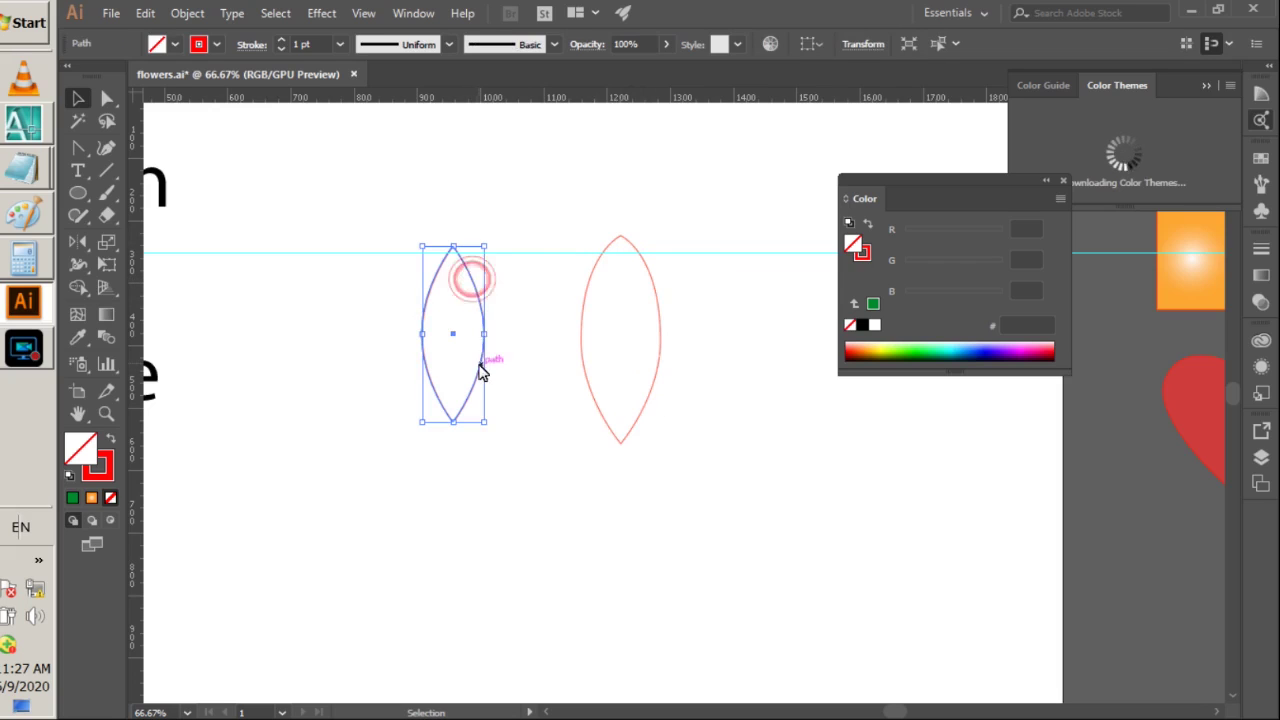
pyautogui.moveTo(484, 335)
pyautogui.mouseDown()
pyautogui.moveTo(479, 350)
pyautogui.moveTo(474, 340)
pyautogui.mouseUp()
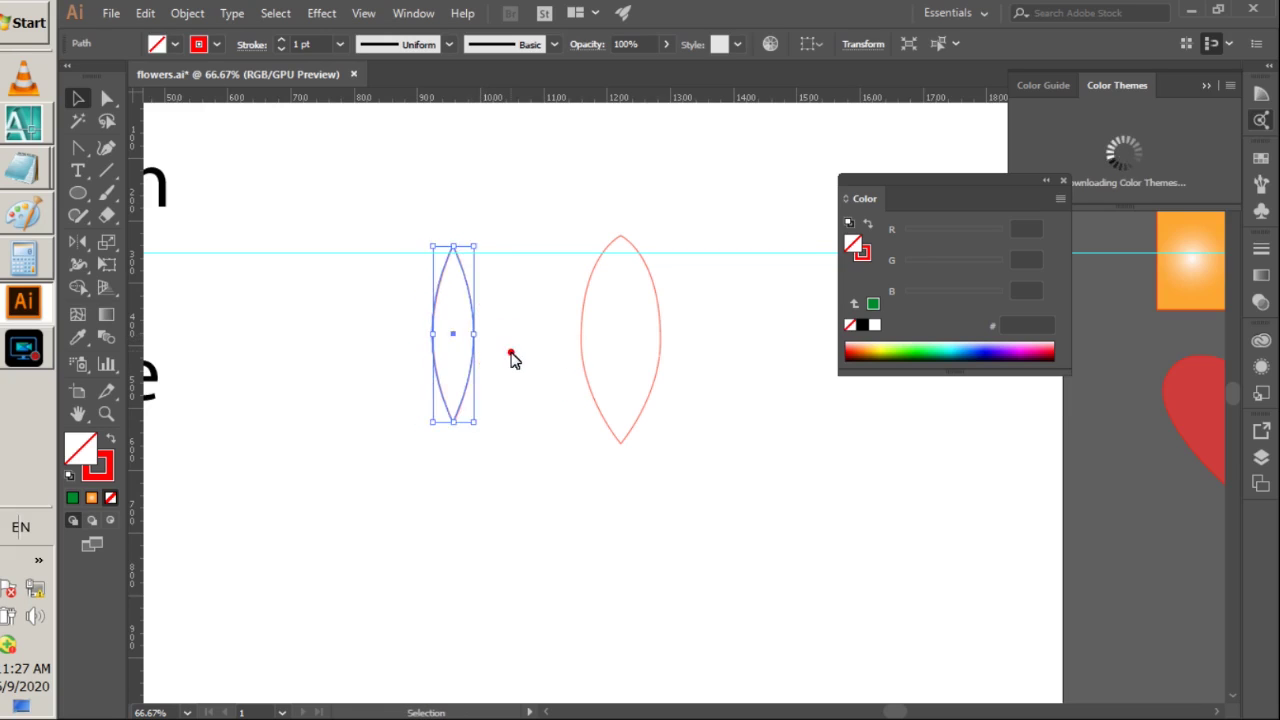
pyautogui.click(511, 351)
pyautogui.moveTo(624, 238); pyautogui.dragTo(705, 192)
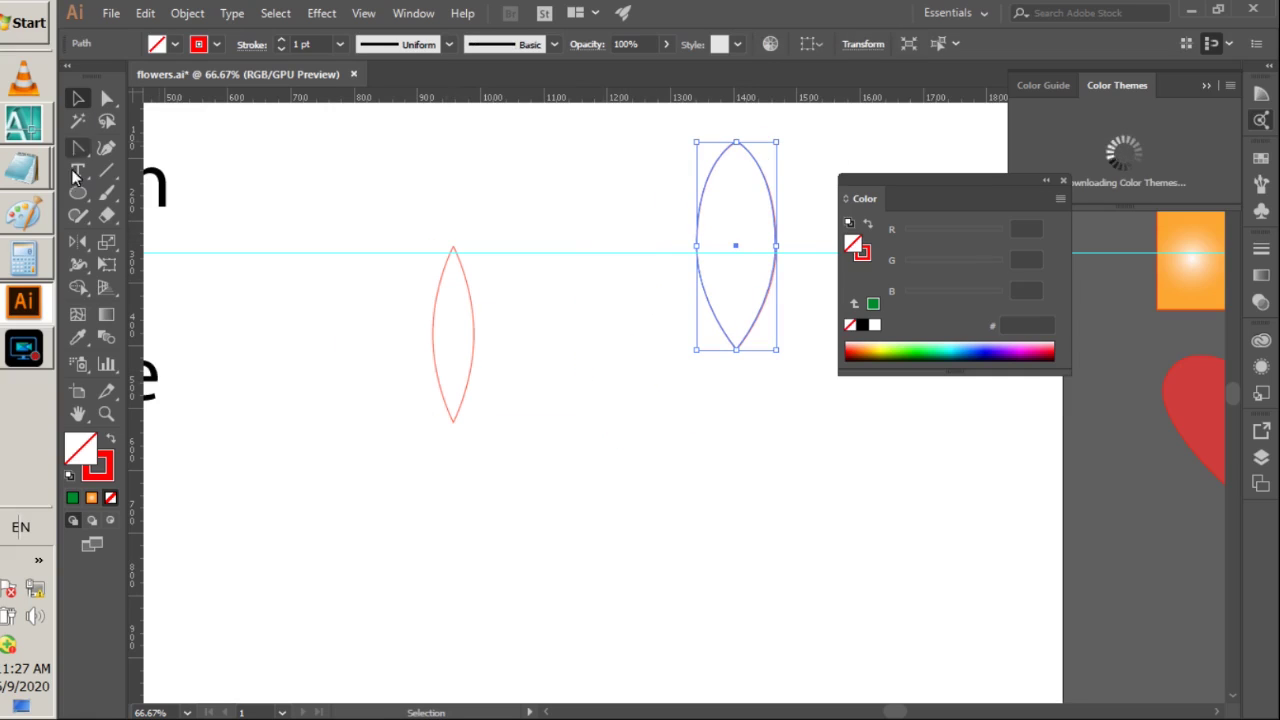
pyautogui.click(82, 216)
pyautogui.click(82, 240)
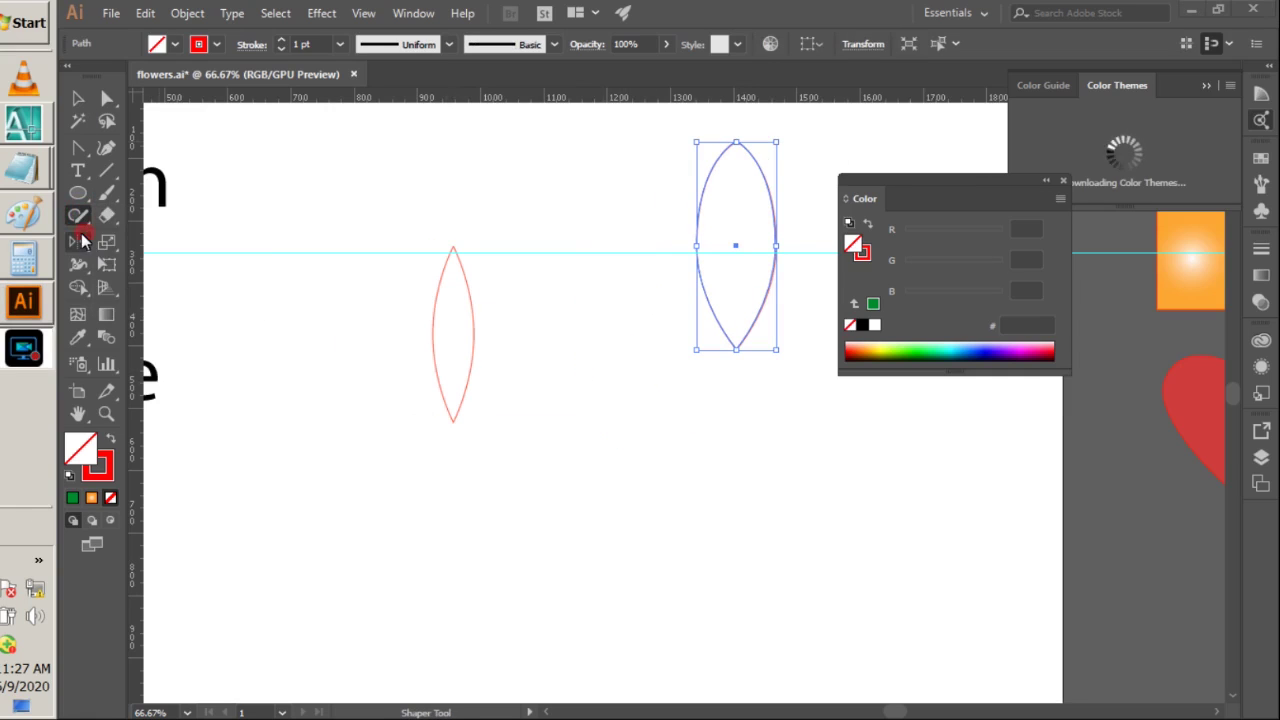
pyautogui.click(74, 242)
pyautogui.click(78, 98)
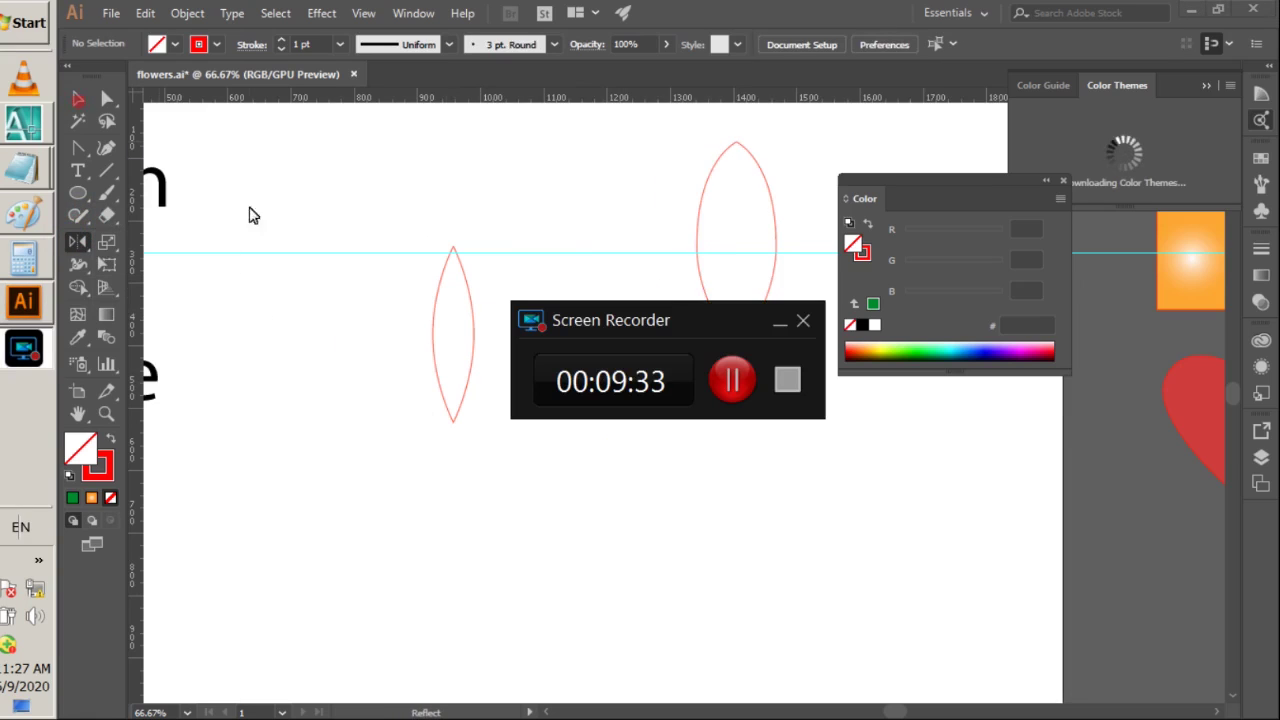
pyautogui.click(780, 324)
pyautogui.click(78, 98)
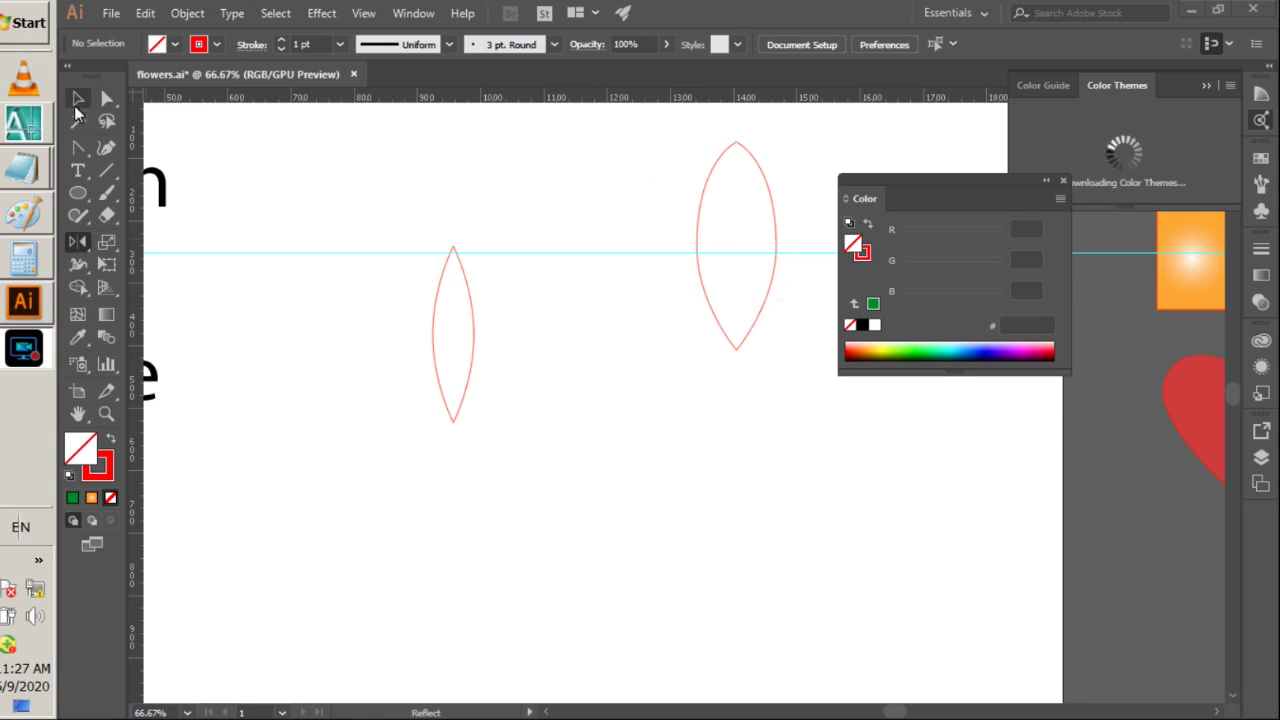
# - Create a copy of the narrow petal rotated about its center by an angle of 360/16
pyautogui.click(434, 334)
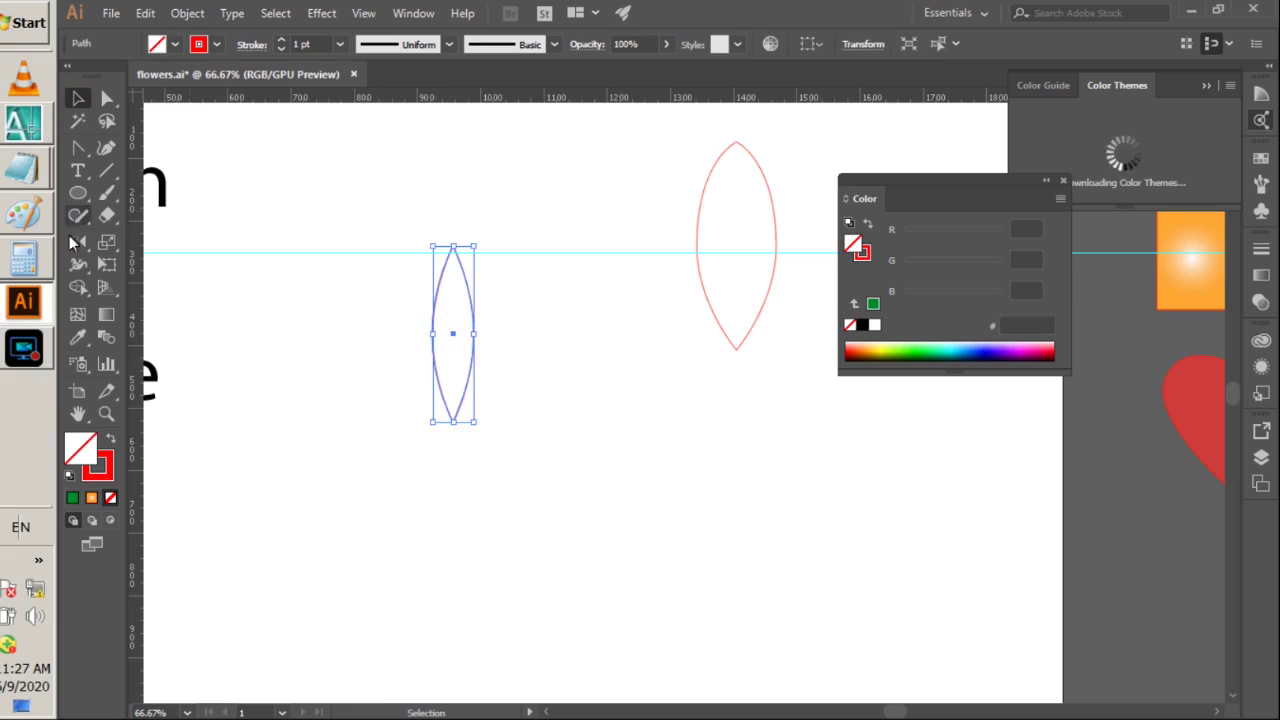
pyautogui.press('o')
pyautogui.click(78, 248)
pyautogui.click(148, 246)
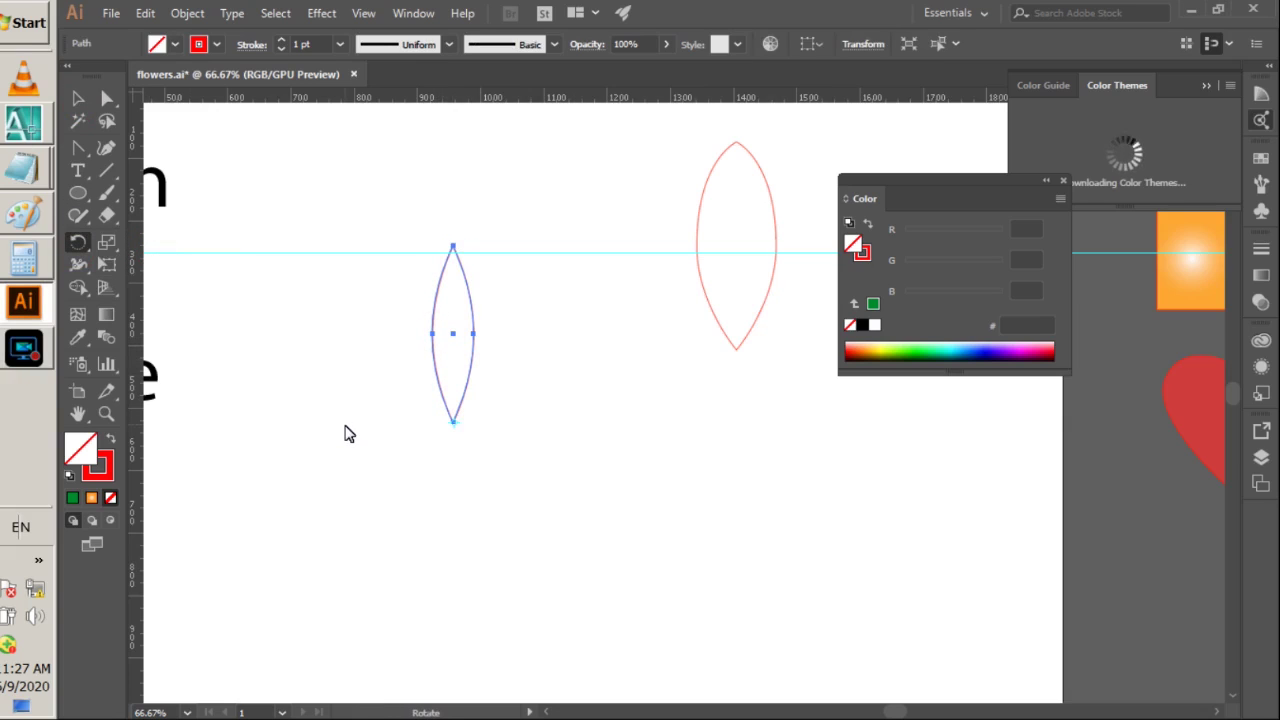
pyautogui.keyDown('alt'); pyautogui.click(453, 421); pyautogui.keyUp('alt')
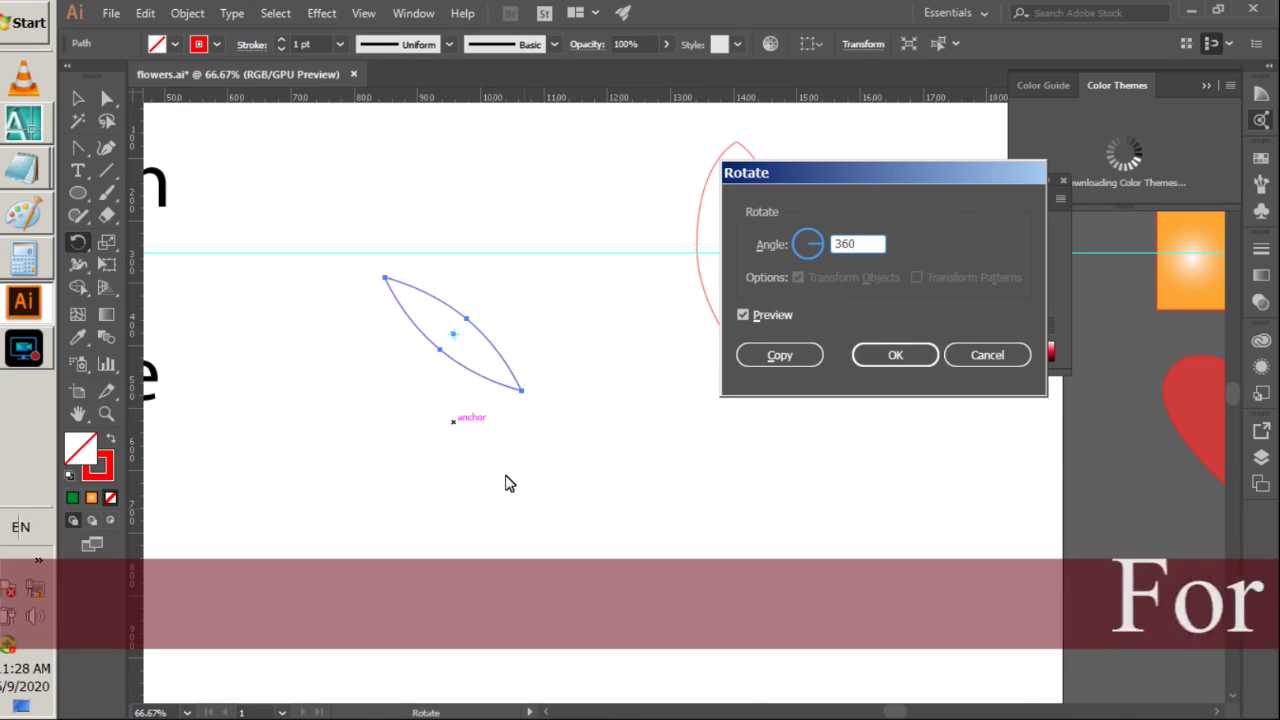
pyautogui.write('/16')
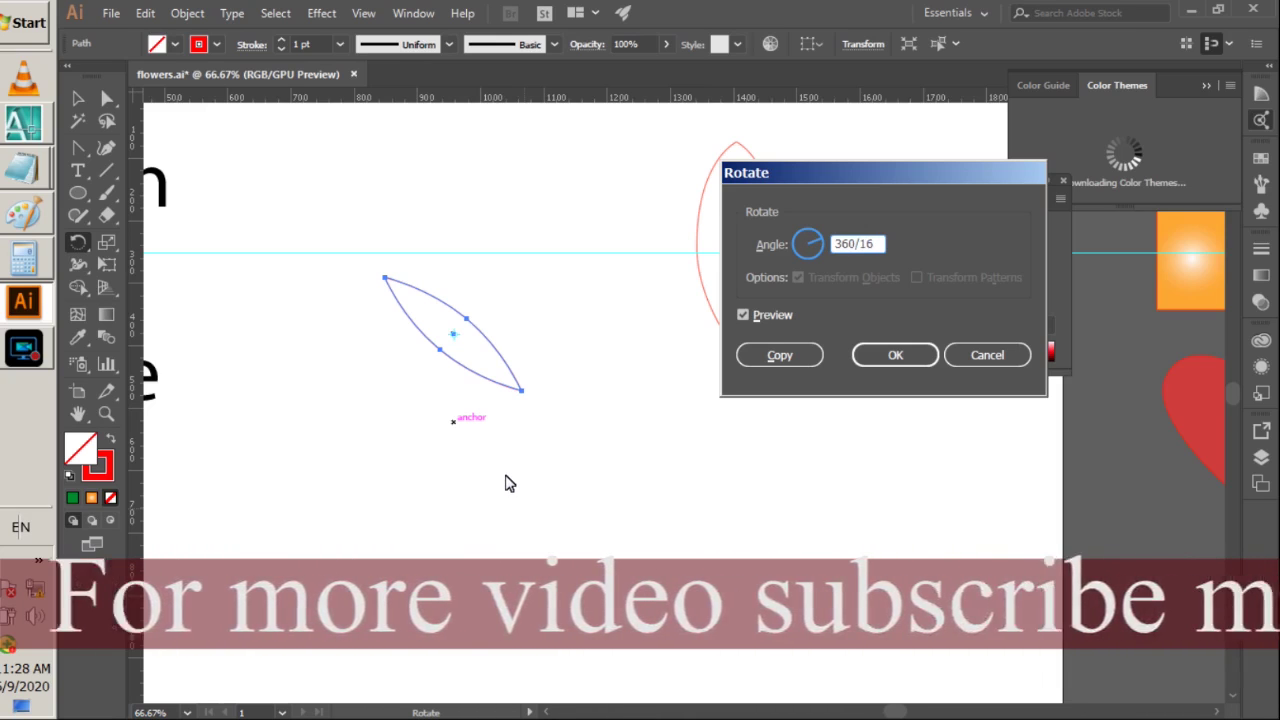
pyautogui.click(782, 358)
# - Repeat the rotated petal copy fourteen more times to complete the ring of petals, and deselect it
pyautogui.hotkey('ctrl', 'd')
pyautogui.hotkey('ctrl', 'd')
pyautogui.hotkey('ctrl', 'd')
pyautogui.hotkey('ctrl', 'd')
pyautogui.hotkey('ctrl', 'd')
pyautogui.hotkey('ctrl', 'd')
pyautogui.hotkey('ctrl', 'd')
pyautogui.hotkey('ctrl', 'd')
pyautogui.hotkey('ctrl', 'd')
pyautogui.hotkey('ctrl', 'd')
pyautogui.hotkey('ctrl', 'd')
pyautogui.hotkey('ctrl', 'd')
pyautogui.hotkey('ctrl', 'd')
pyautogui.hotkey('ctrl', 'd')
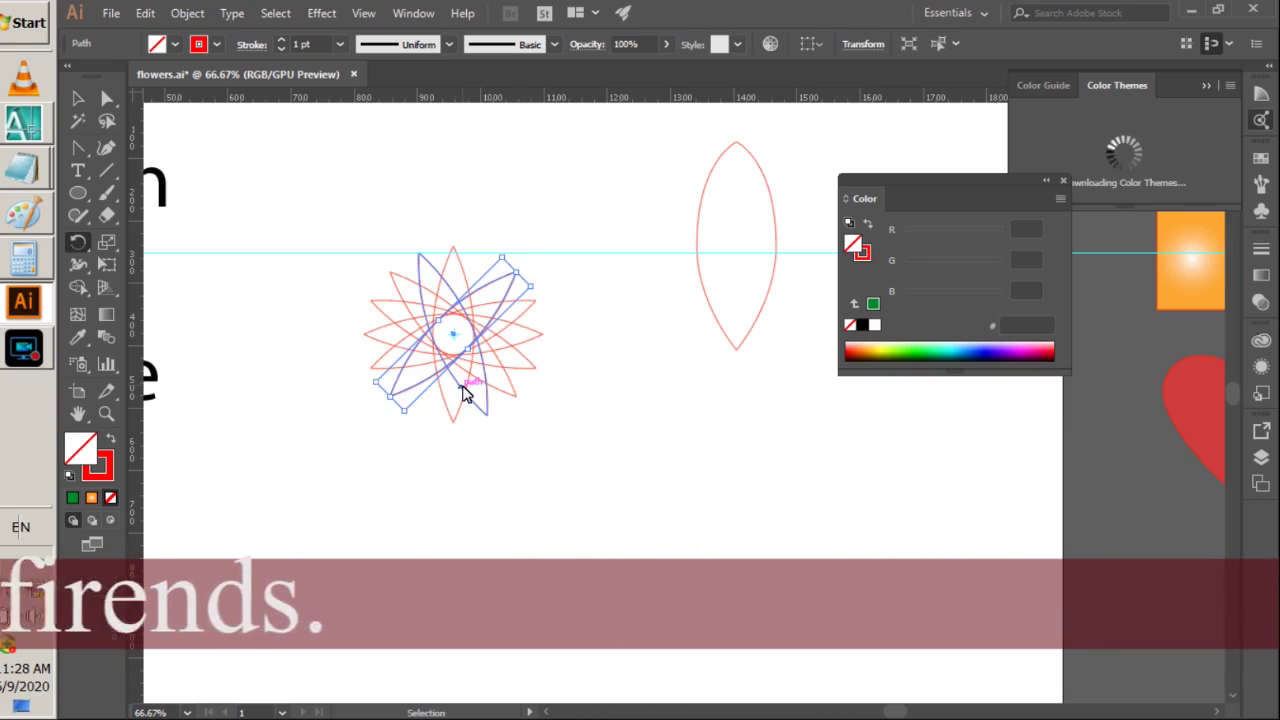
pyautogui.click(78, 97)
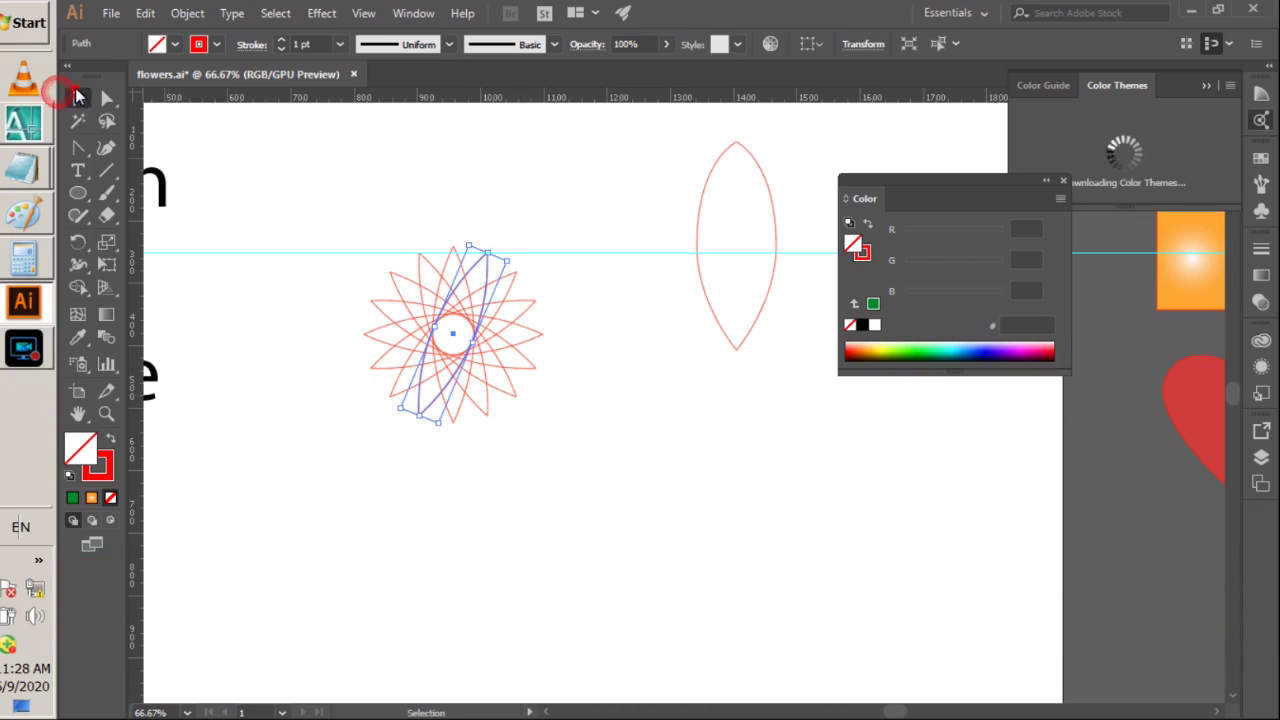
pyautogui.click(459, 456)
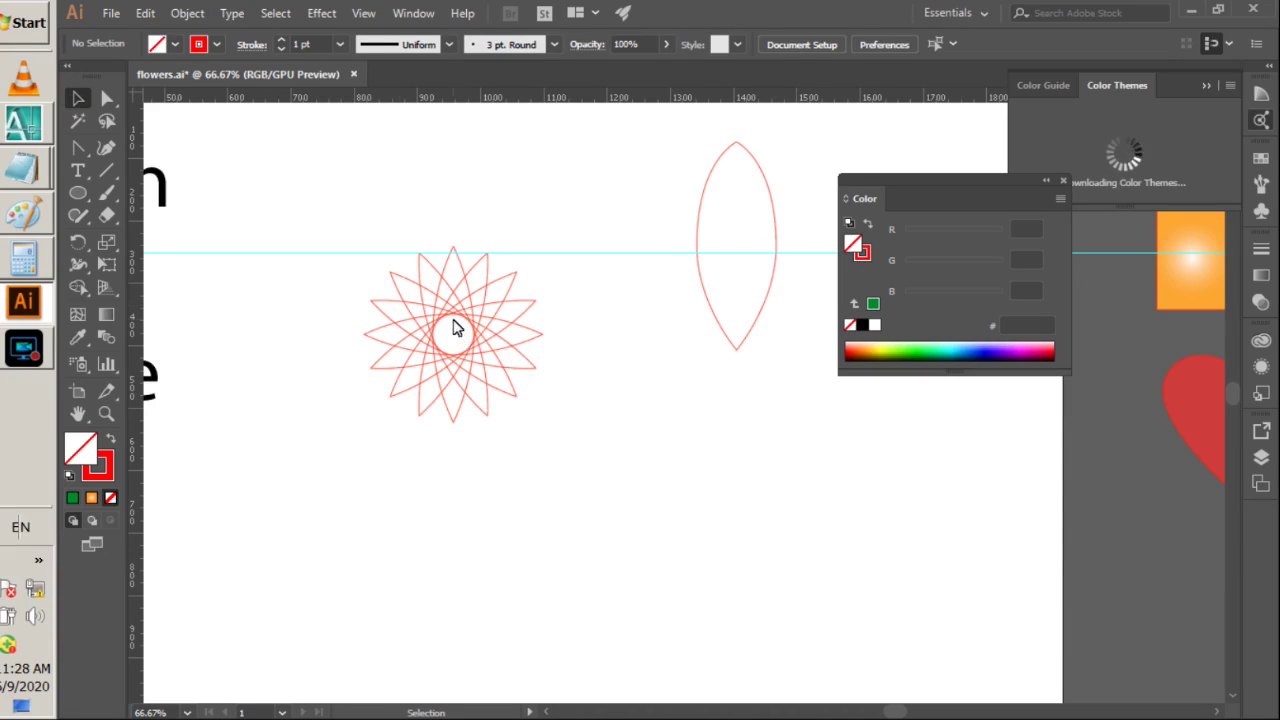
# - Move the wider petal down and left, beside the finished flower, and deselect it
pyautogui.moveTo(453, 328)
pyautogui.mouseDown()
pyautogui.moveTo(433, 340)
pyautogui.moveTo(453, 343)
pyautogui.mouseUp()
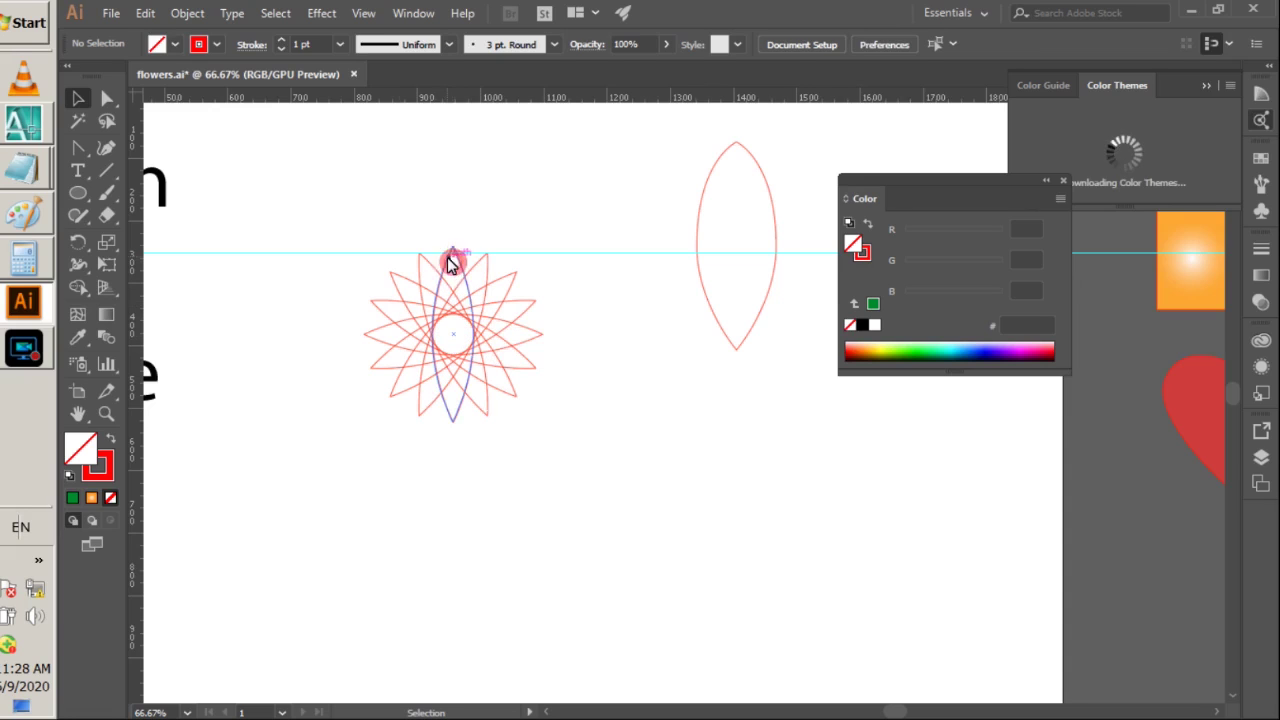
pyautogui.click(449, 258)
pyautogui.moveTo(768, 294); pyautogui.dragTo(733, 597)
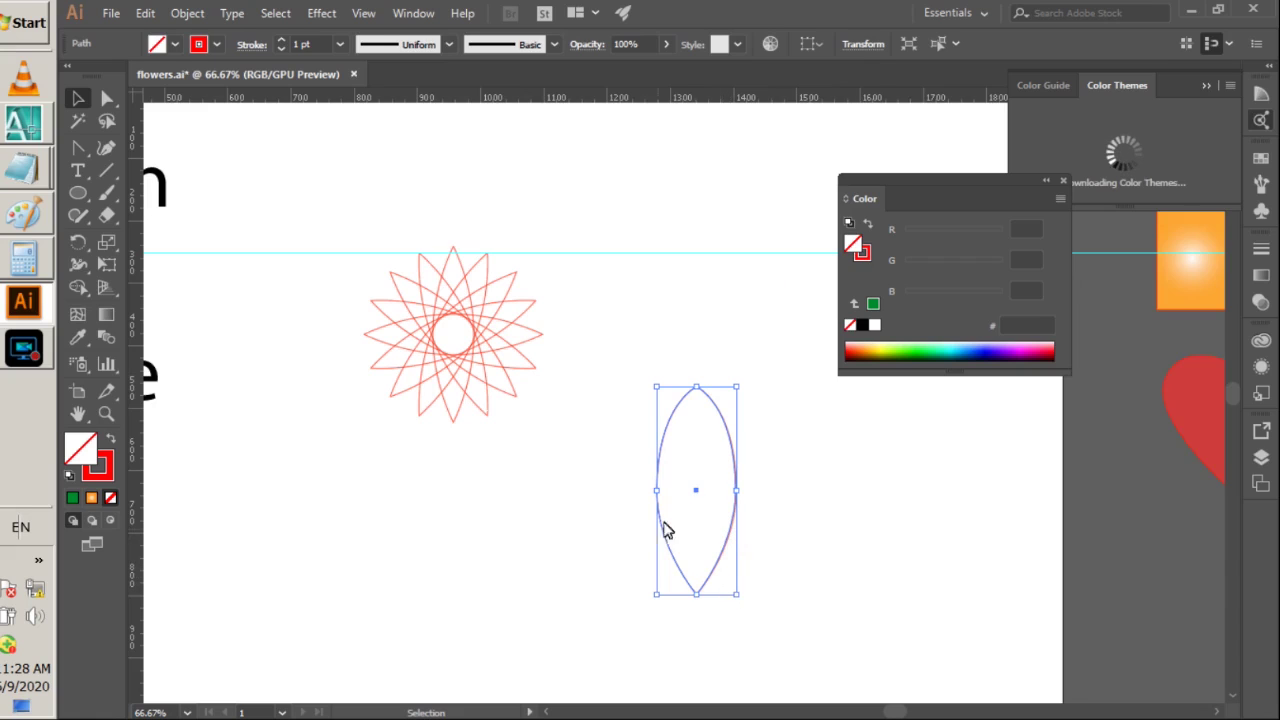
pyautogui.moveTo(710, 403); pyautogui.dragTo(700, 329)
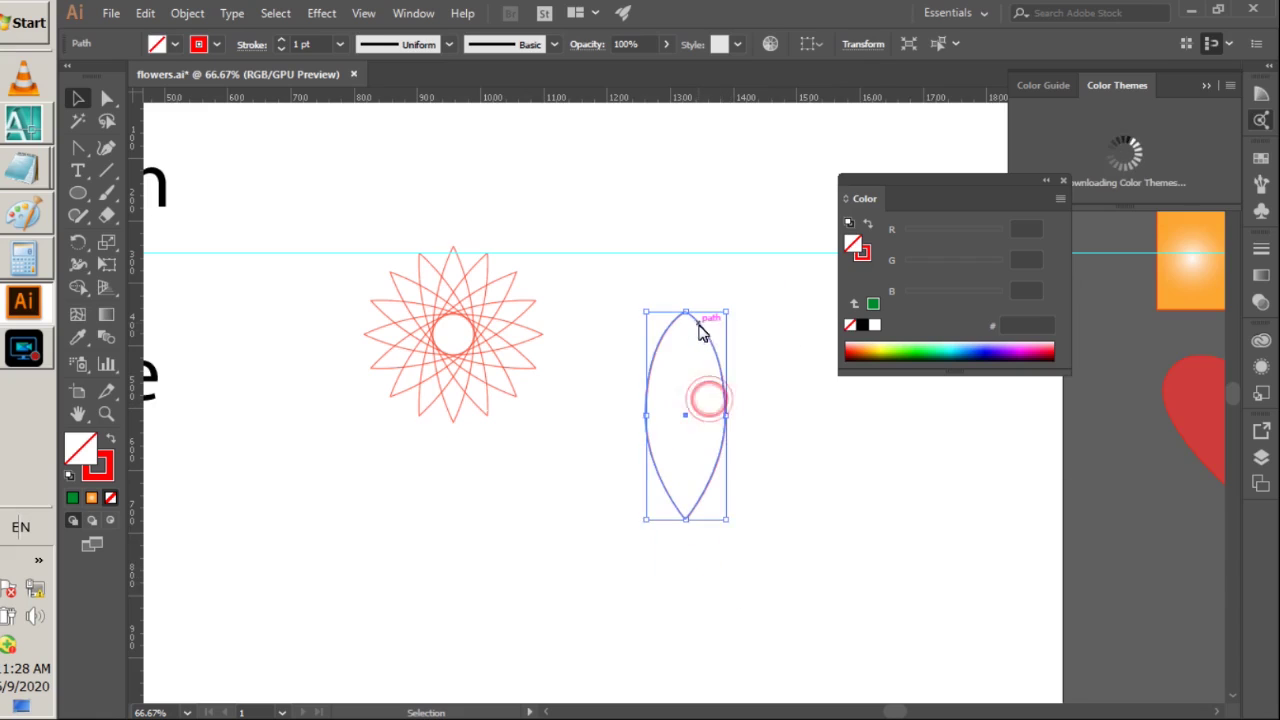
pyautogui.click(377, 555)
# - Draw a circle about as wide as the wider petal and place it directly beneath the petal's lower tip
pyautogui.click(79, 196)
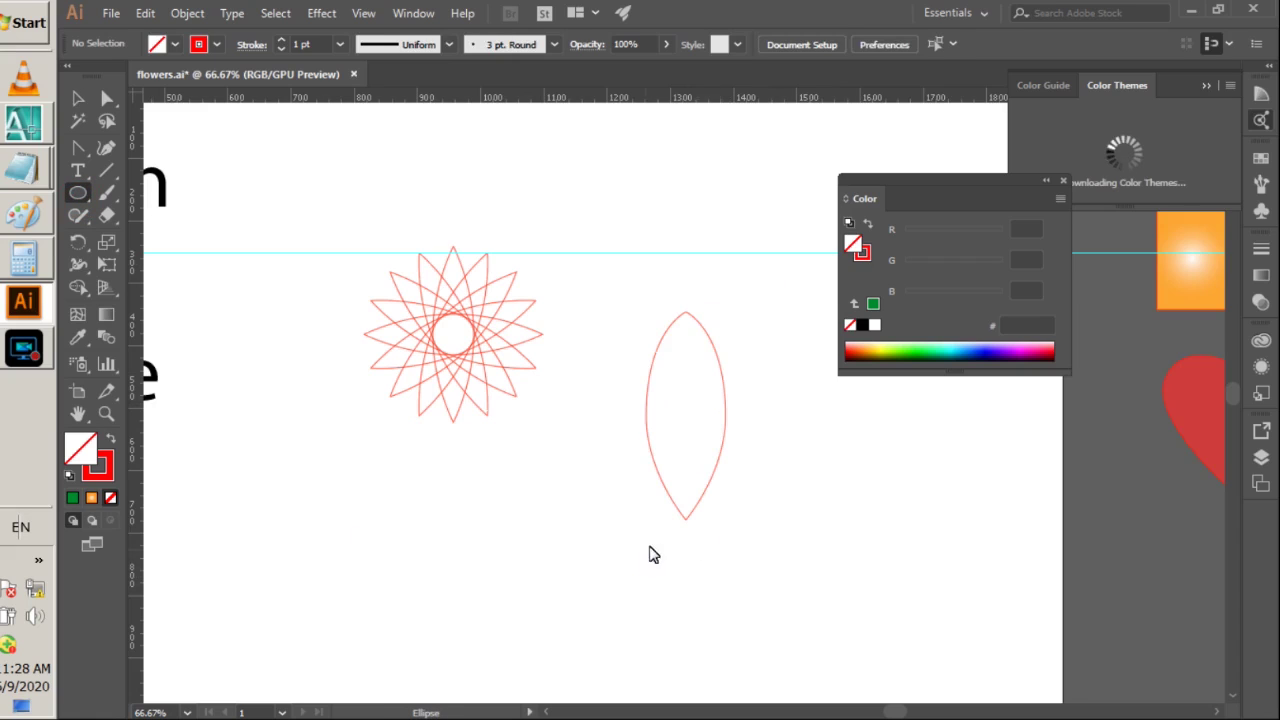
pyautogui.moveTo(686, 521); pyautogui.dragTo(763, 600)
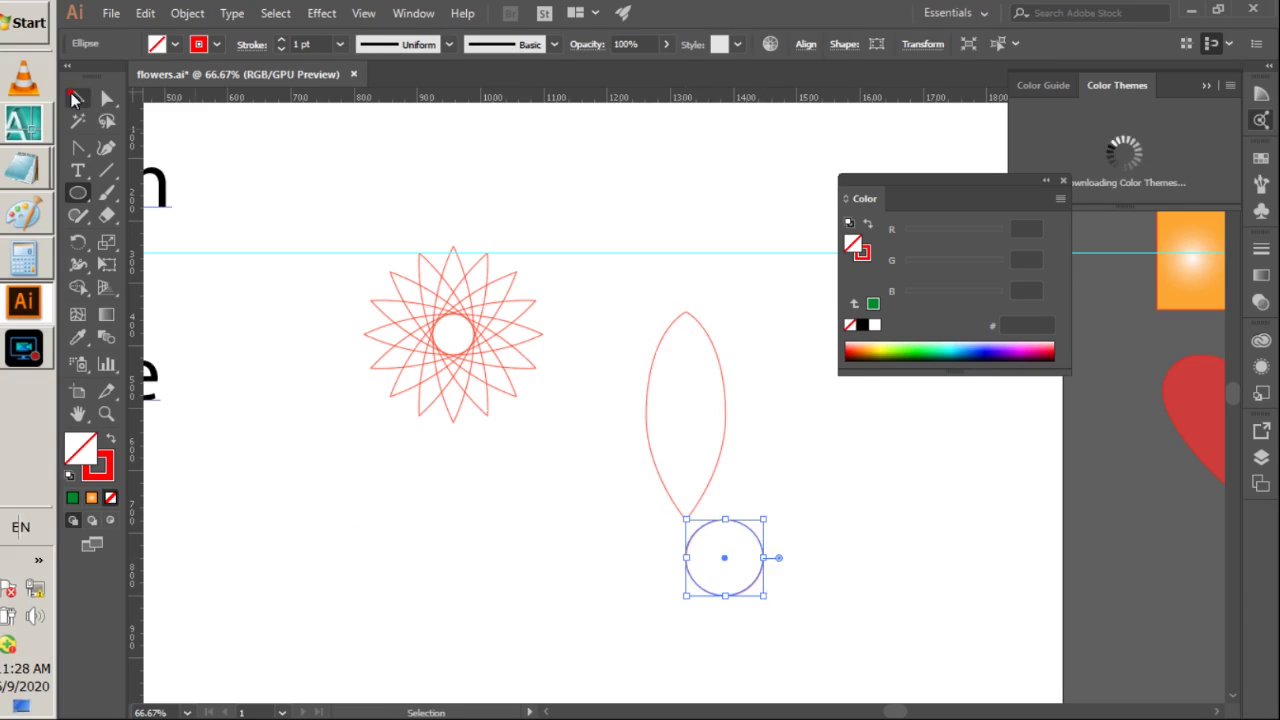
pyautogui.click(73, 97)
pyautogui.click(503, 526)
pyautogui.click(745, 593)
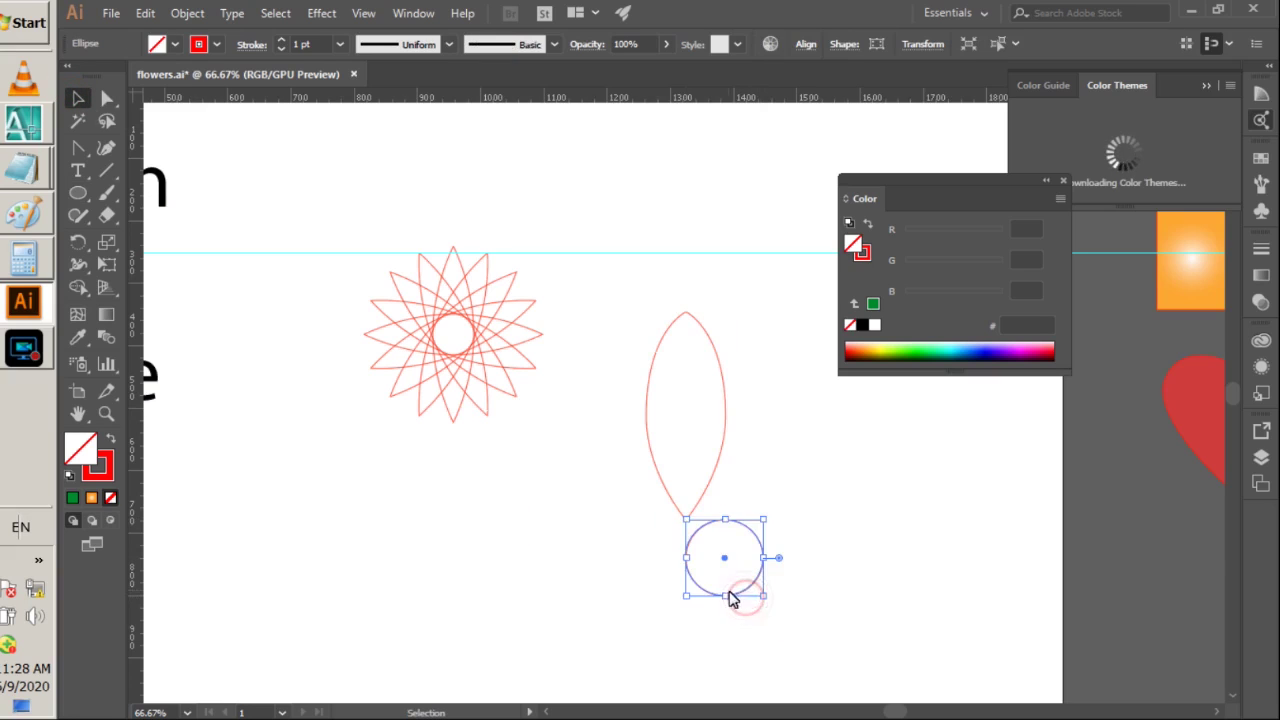
pyautogui.moveTo(731, 597); pyautogui.dragTo(699, 609)
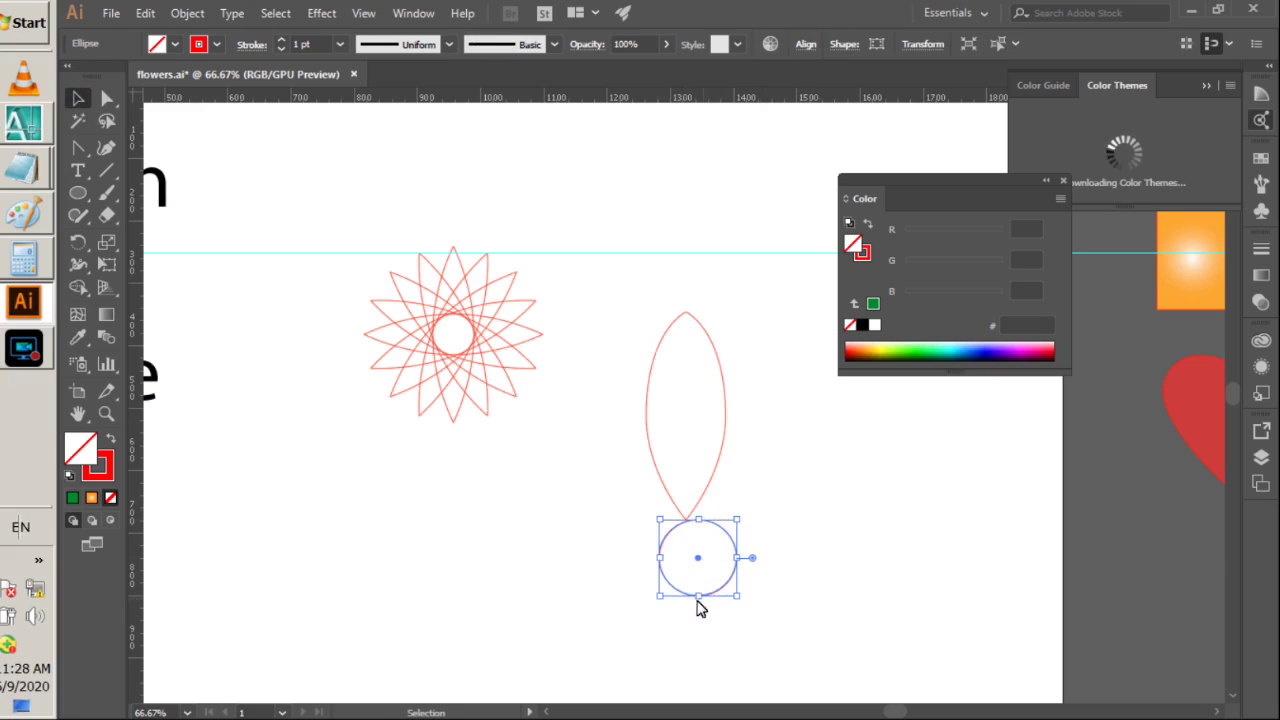
# - Shrink the circle to less than half its size, keeping it just below the petal's lower tip
pyautogui.click(699, 500)
pyautogui.click(694, 580)
pyautogui.click(713, 592)
pyautogui.moveTo(739, 604); pyautogui.dragTo(692, 553)
pyautogui.click(689, 569)
pyautogui.moveTo(596, 440); pyautogui.dragTo(754, 657)
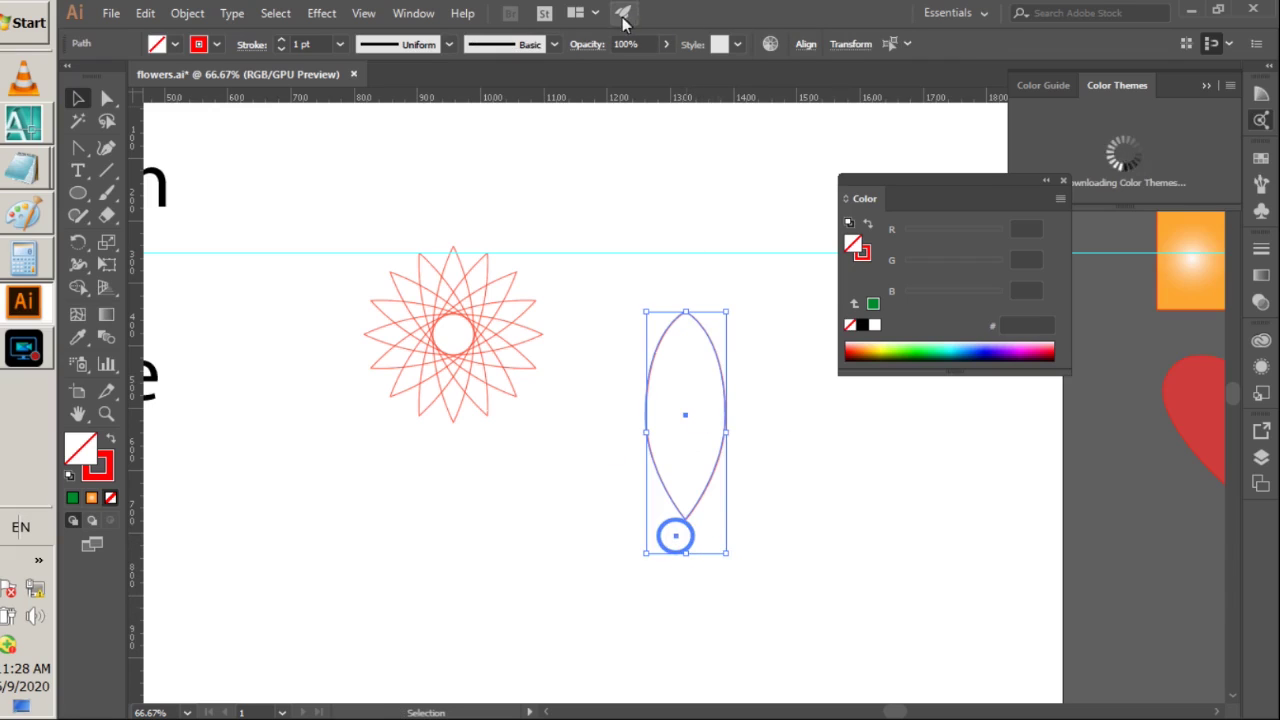
pyautogui.press('e')
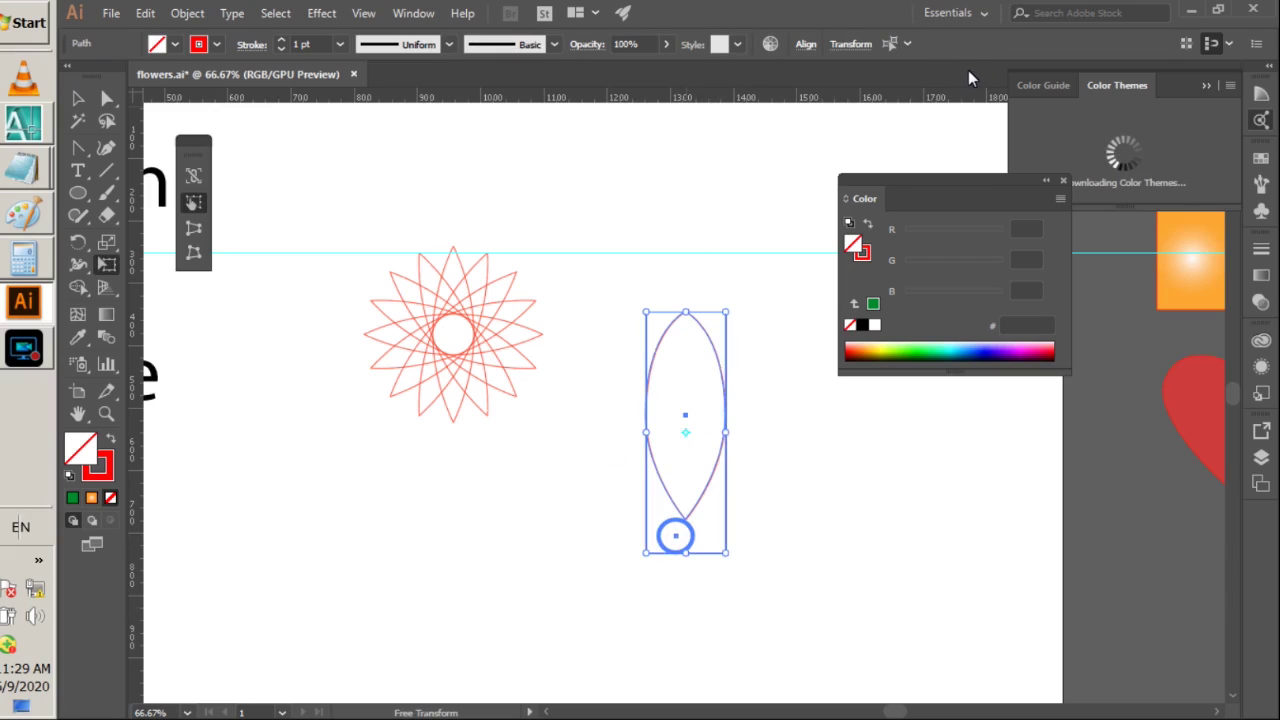
pyautogui.press('c')
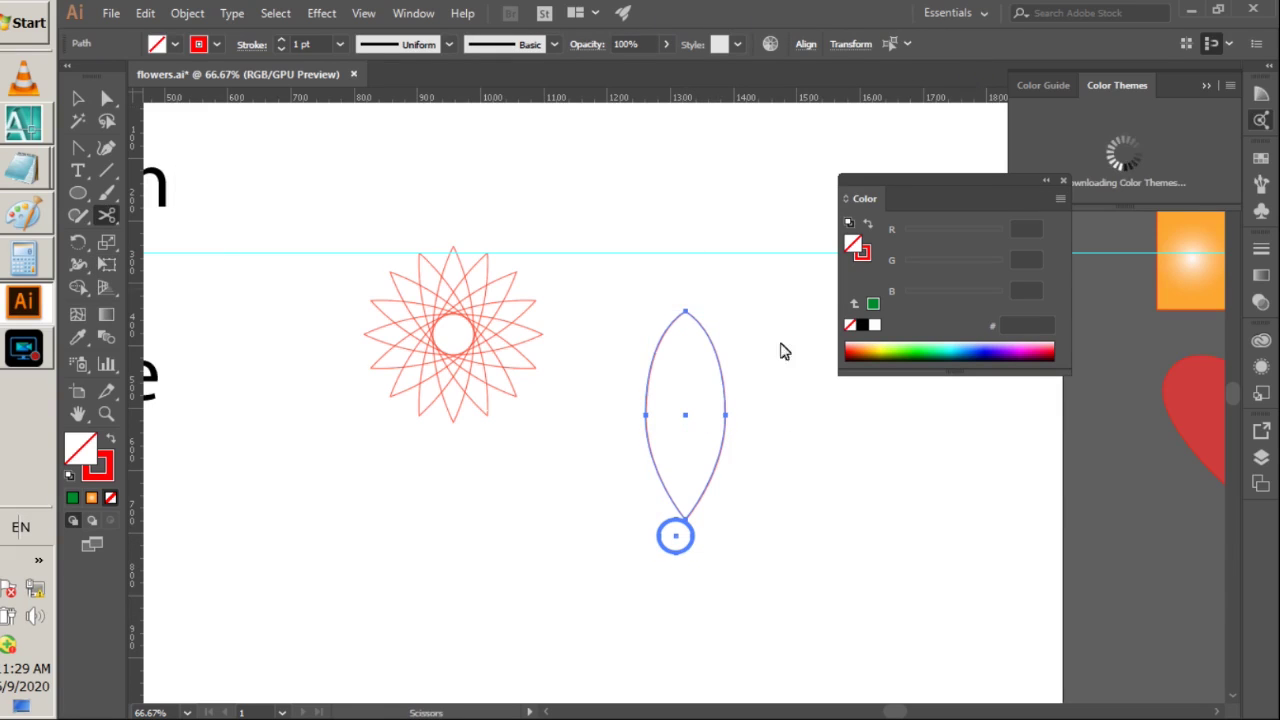
pyautogui.click(782, 443)
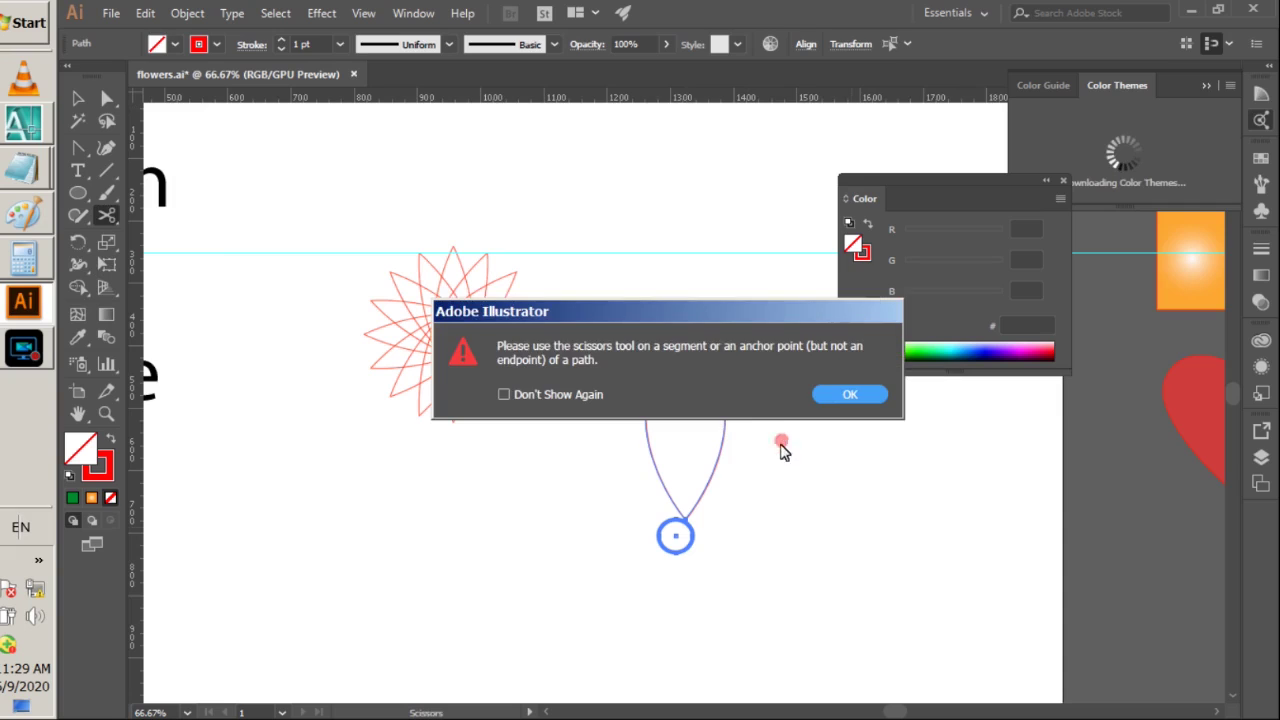
pyautogui.click(849, 395)
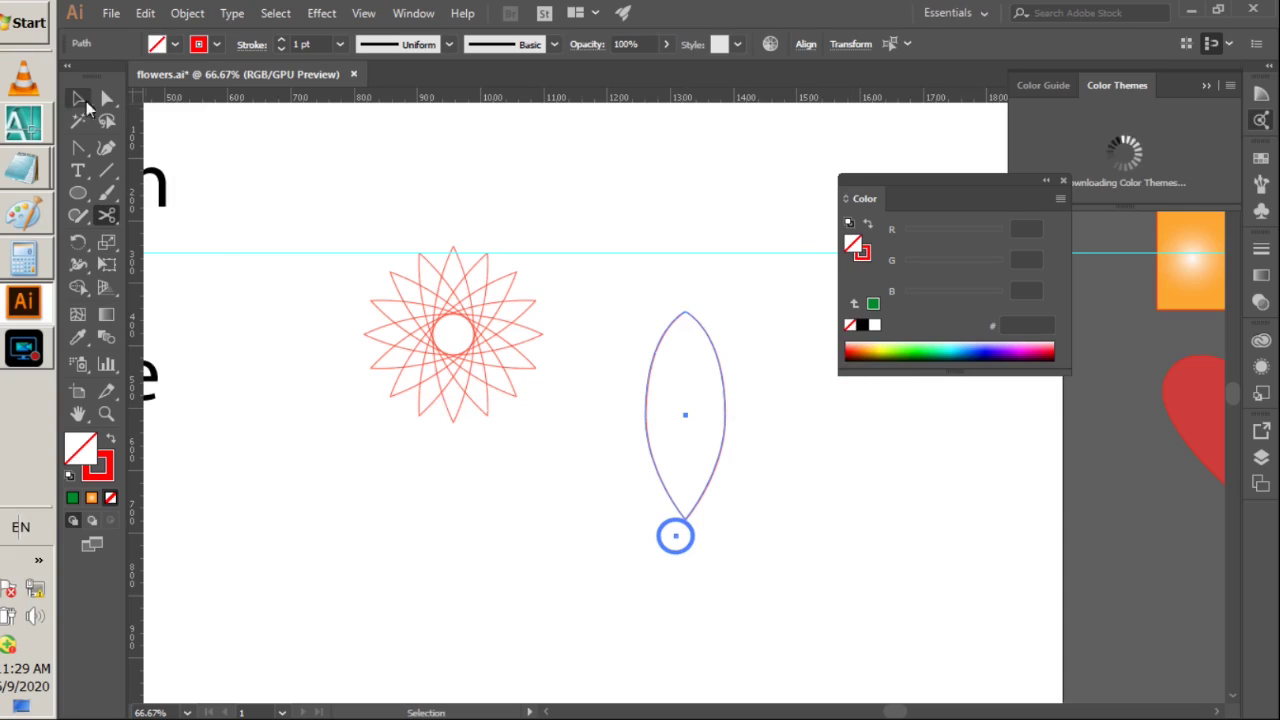
pyautogui.click(78, 98)
pyautogui.click(703, 529)
# - Align the wider petal's horizontal center to the small circle as the key object, and deselect both
pyautogui.moveTo(797, 597); pyautogui.dragTo(611, 351)
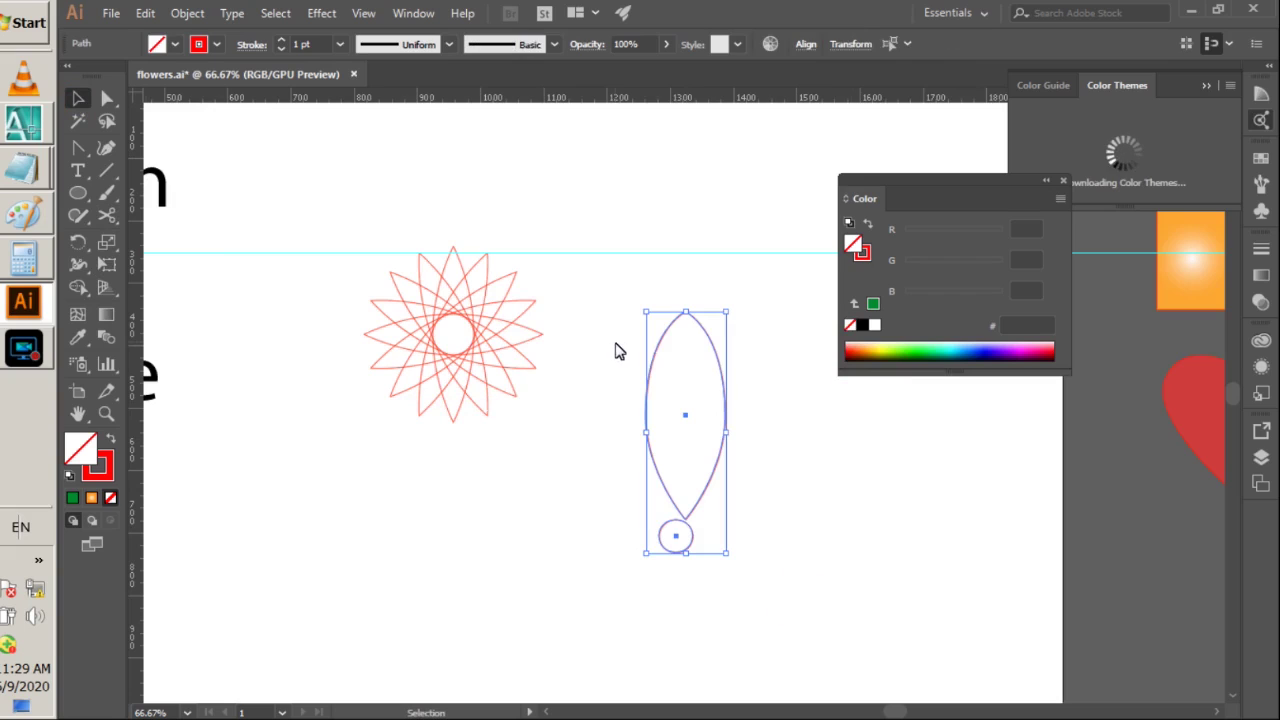
pyautogui.click(692, 546)
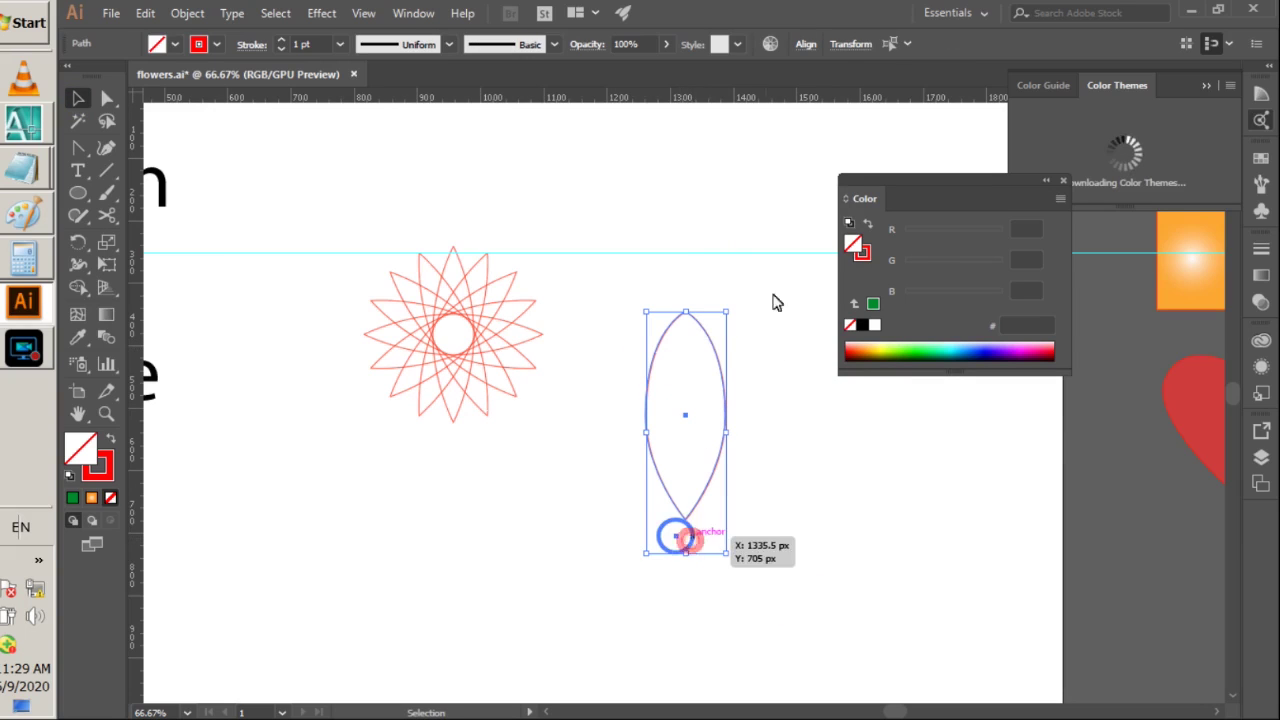
pyautogui.click(810, 44)
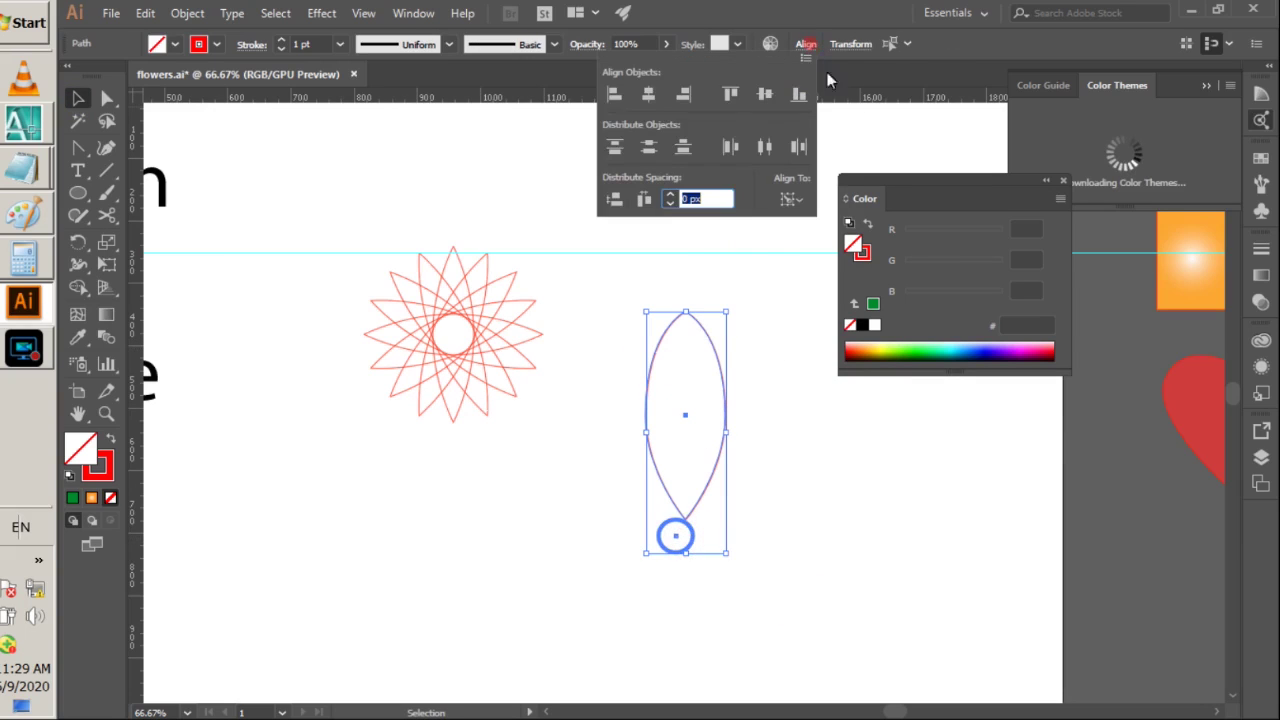
pyautogui.click(648, 93)
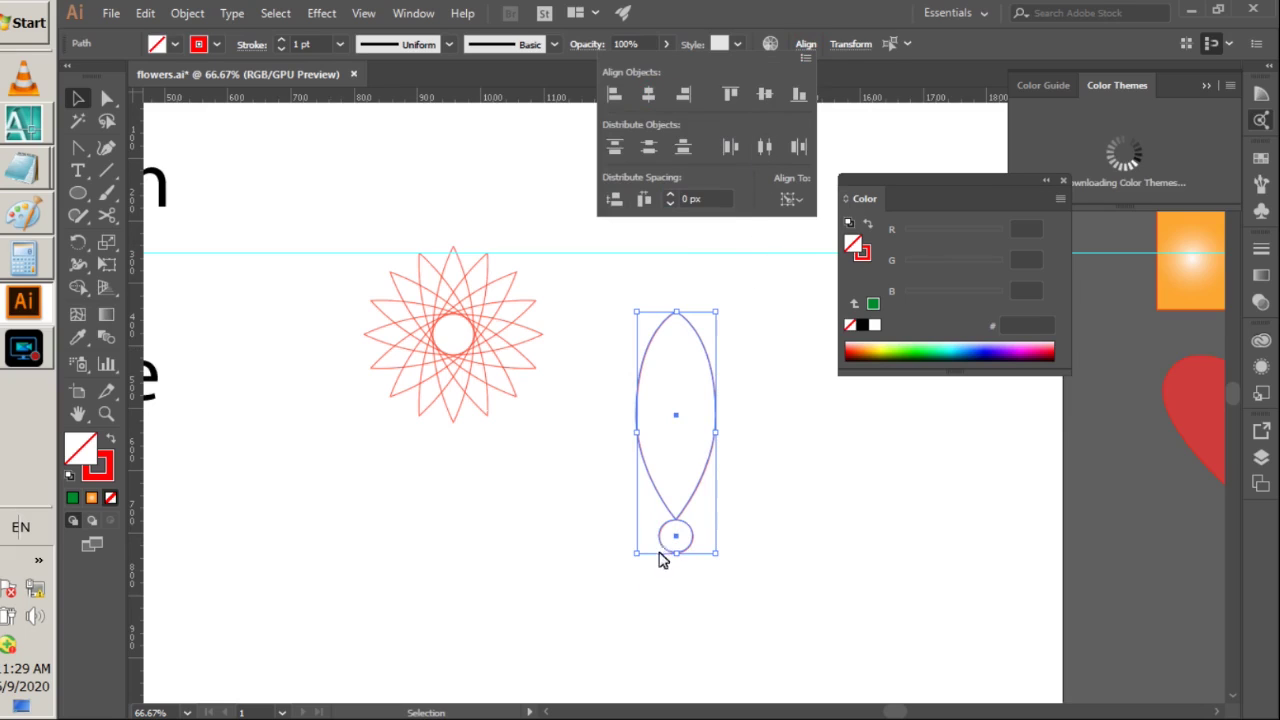
pyautogui.click(76, 98)
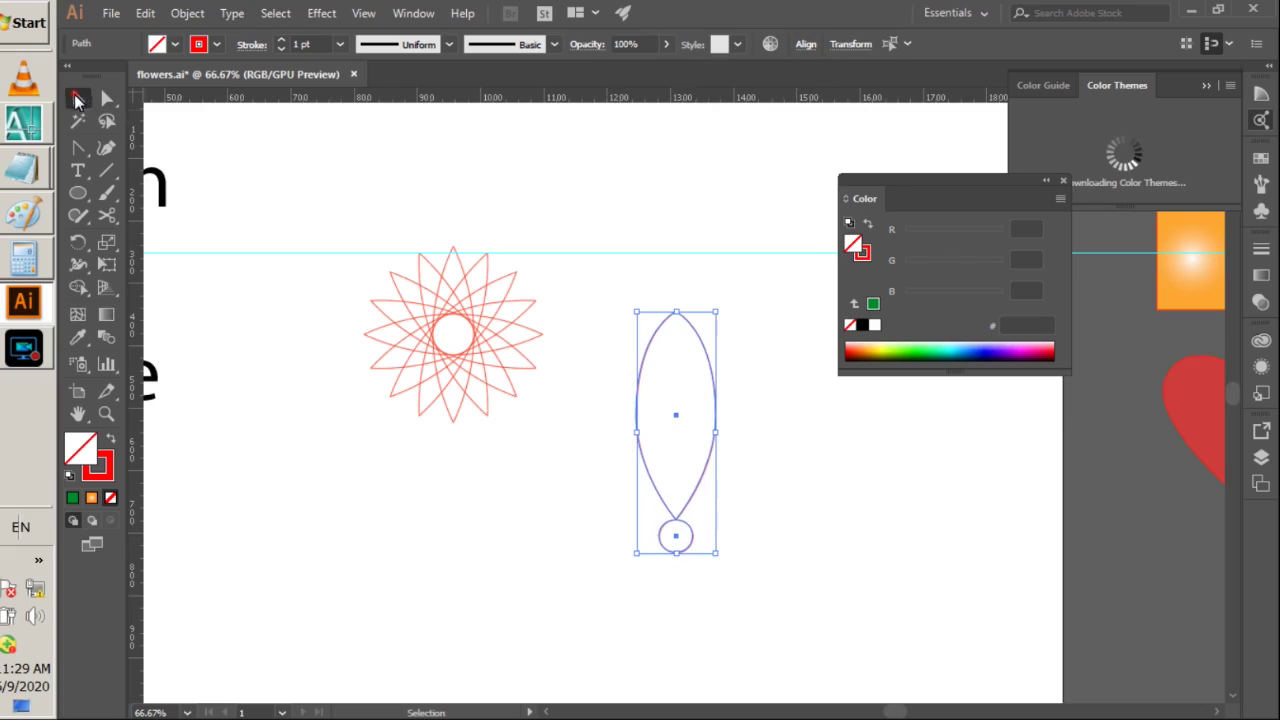
pyautogui.click(510, 567)
# - Shorten the wider petal from its lower end and move it straight down until it surrounds the small circle
pyautogui.click(694, 492)
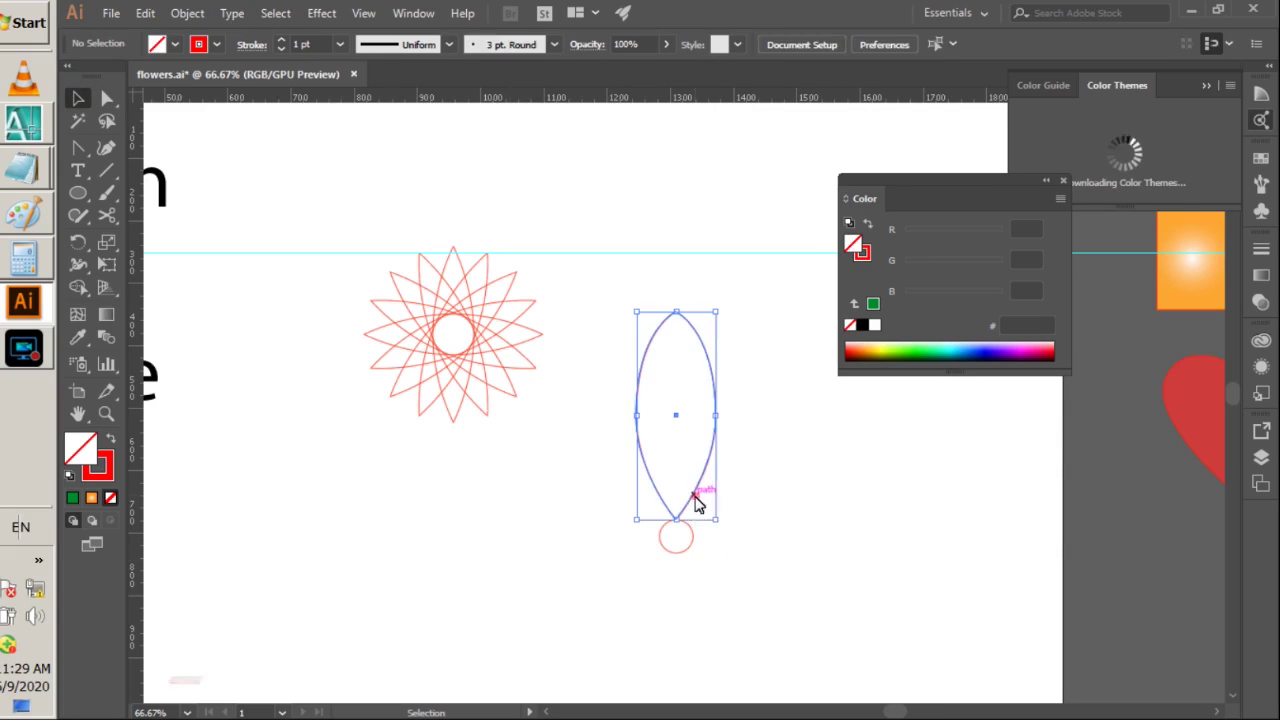
pyautogui.moveTo(676, 520); pyautogui.dragTo(676, 465)
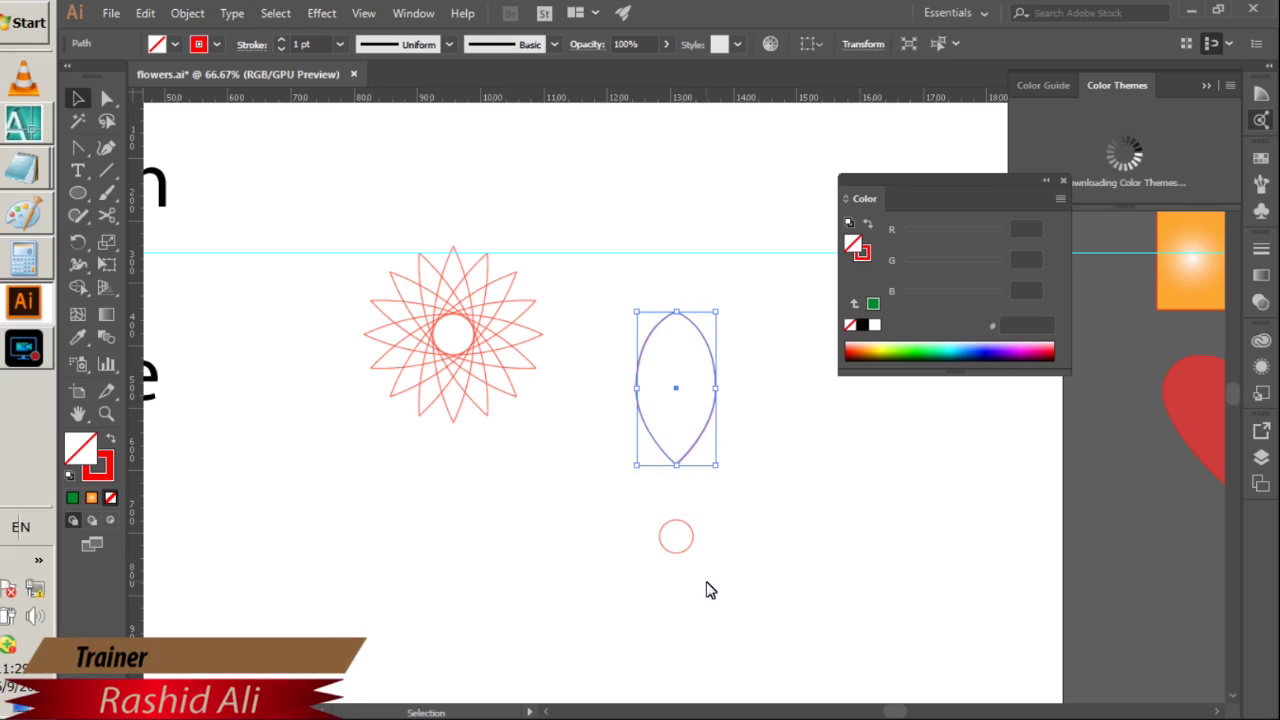
pyautogui.press('Down')
pyautogui.press('Down')
pyautogui.press('Down')
pyautogui.press('Down')
pyautogui.press('Down')
pyautogui.press('Down')
pyautogui.press('Down')
pyautogui.press('Down')
pyautogui.press('Down')
pyautogui.press('Down')
pyautogui.press('Down')
pyautogui.press('Down')
pyautogui.press('Down')
pyautogui.press('Down')
pyautogui.press('Down')
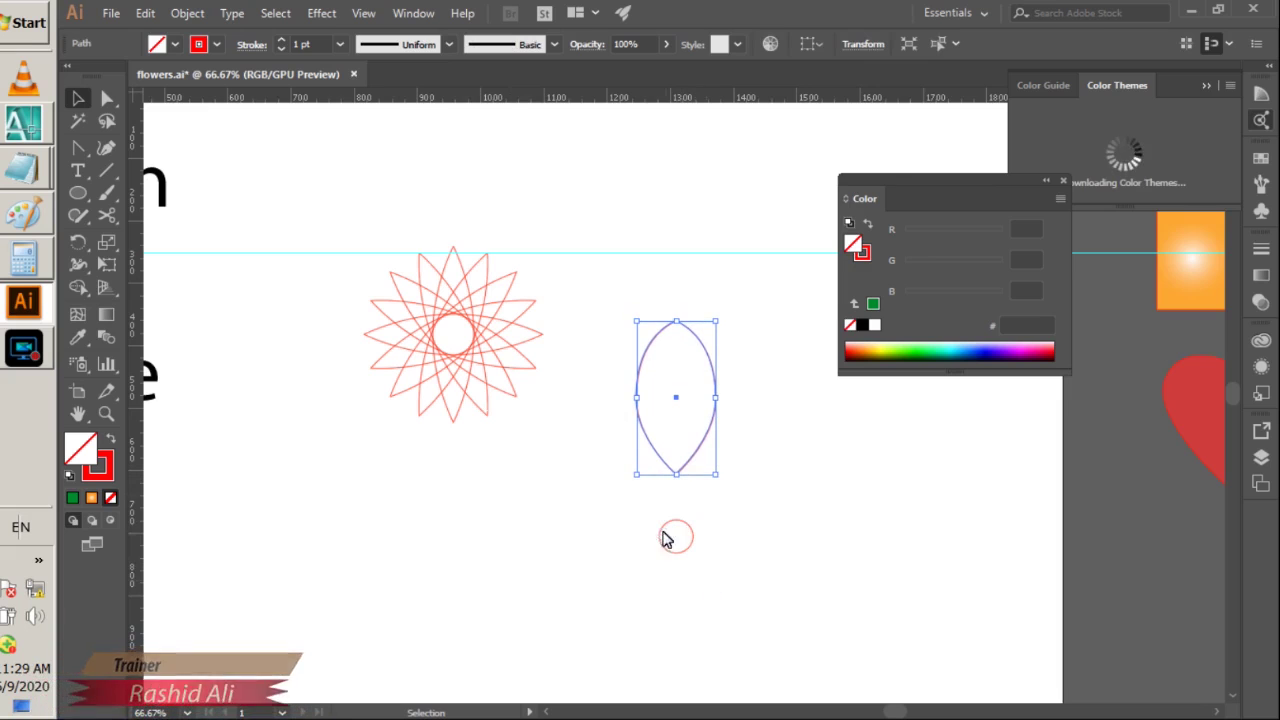
pyautogui.moveTo(699, 455); pyautogui.dragTo(697, 586)
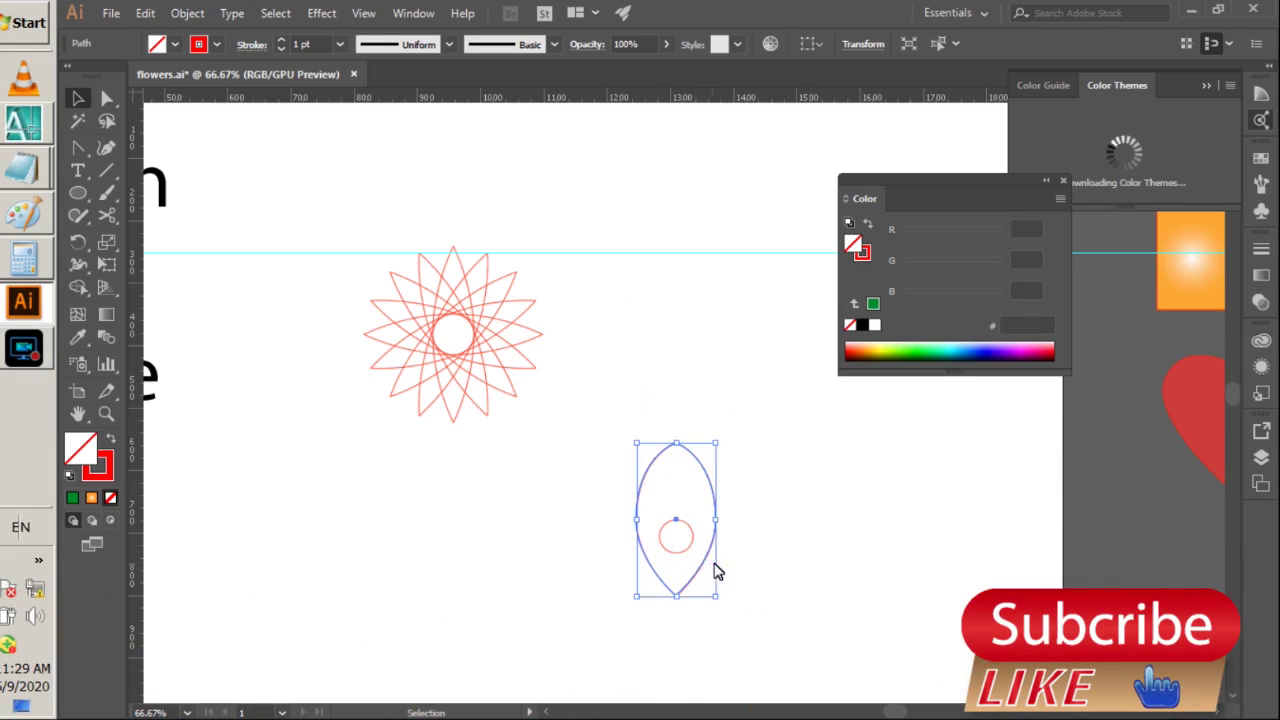
# - Enlarge the circle and nudge it down until its lower edge meets the petal's lower tip
pyautogui.click(686, 553)
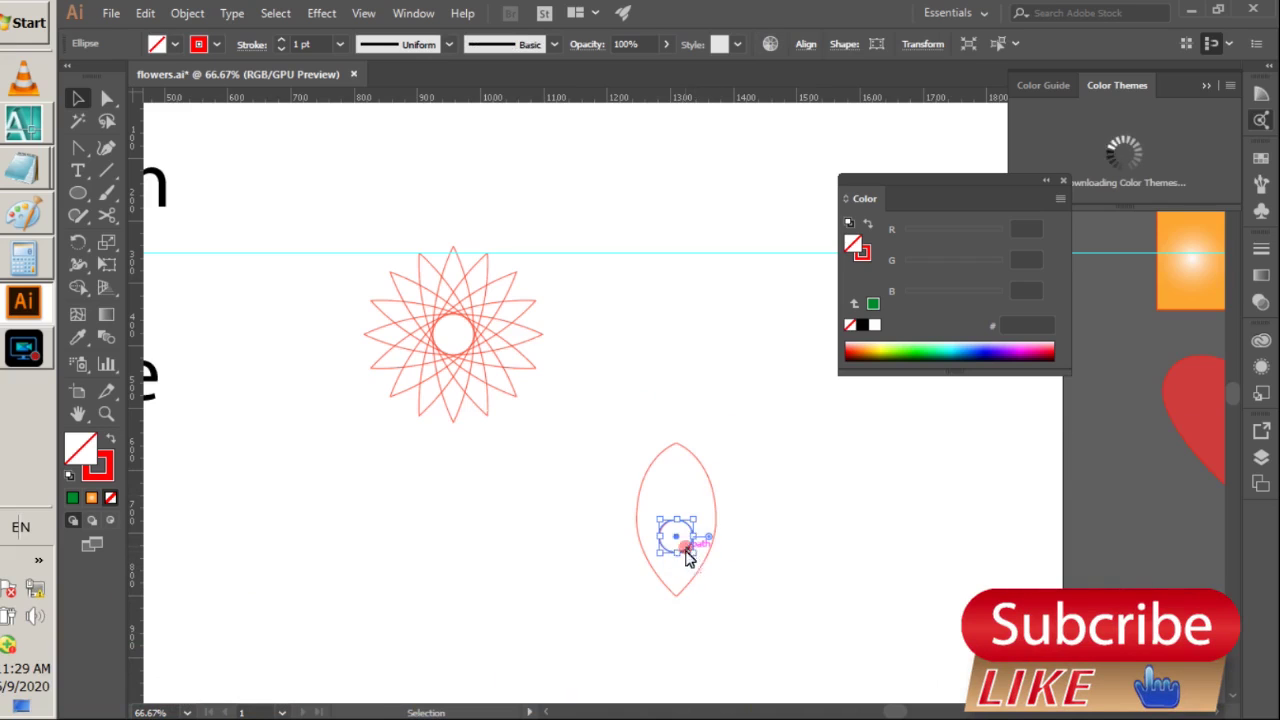
pyautogui.moveTo(676, 556); pyautogui.dragTo(678, 582)
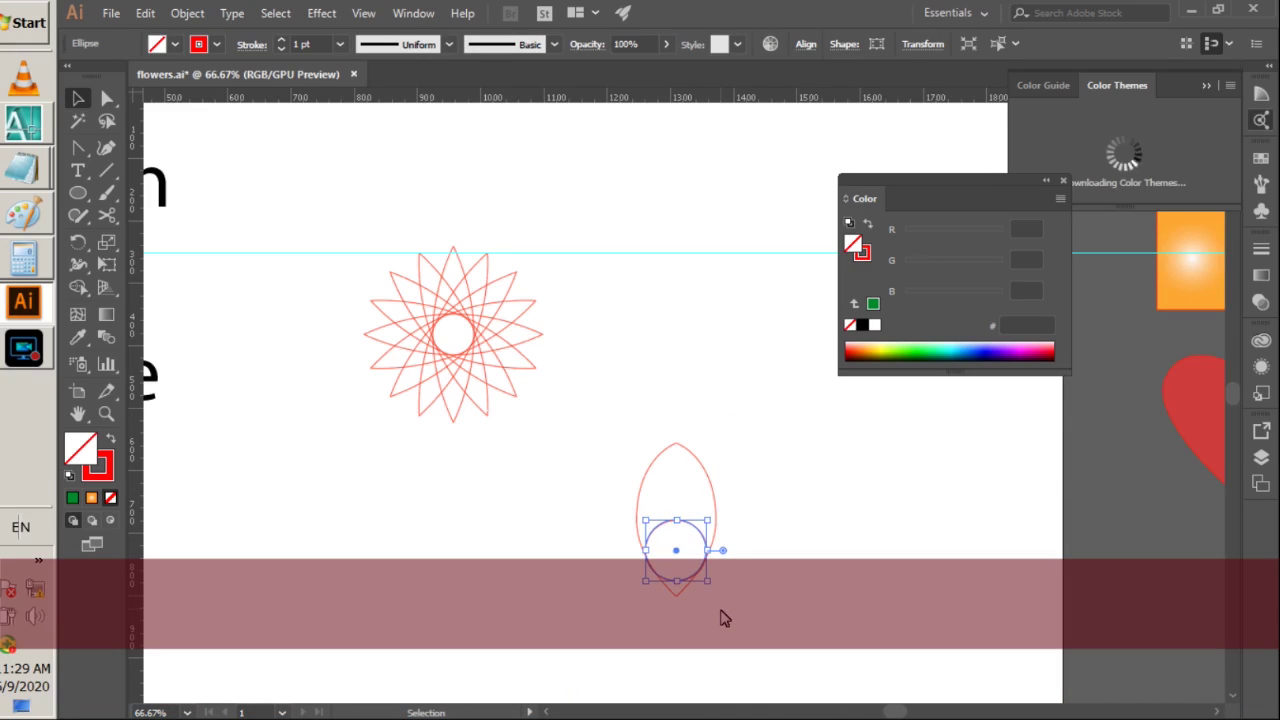
pyautogui.press('Down')
pyautogui.press('Down')
pyautogui.press('Down')
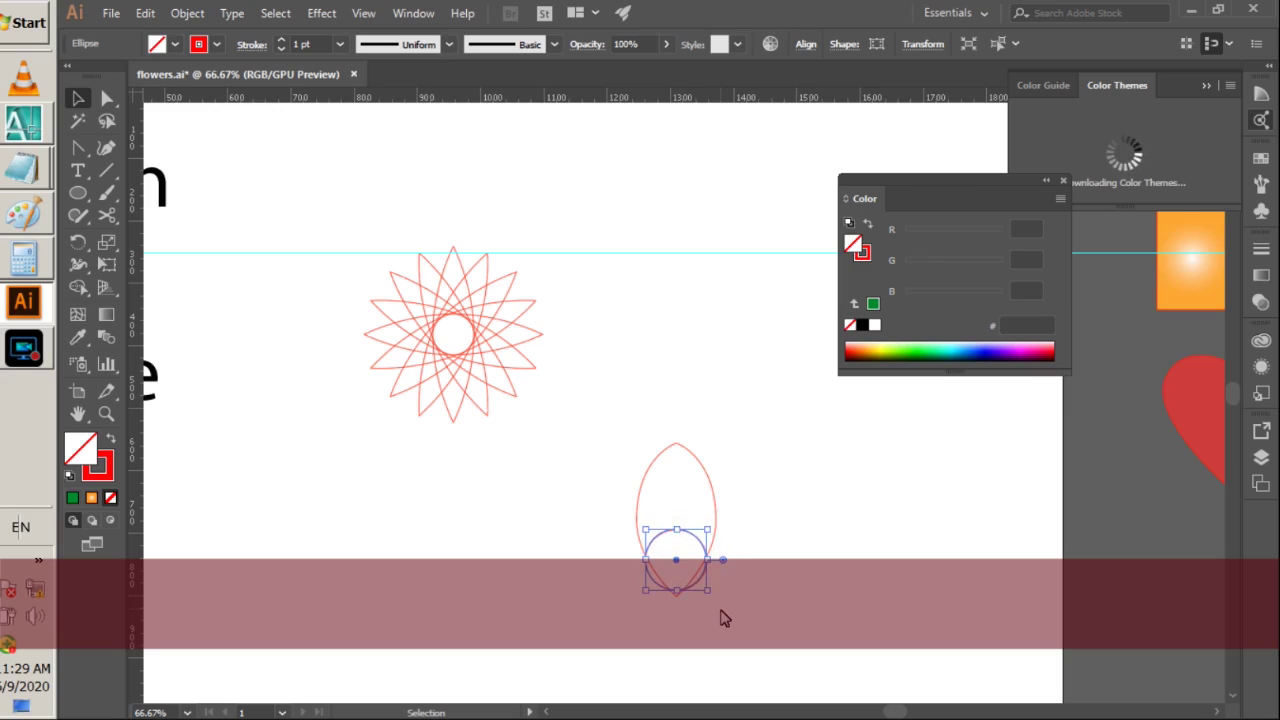
pyautogui.press('Down')
pyautogui.press('Down')
pyautogui.press('Down')
pyautogui.press('Down')
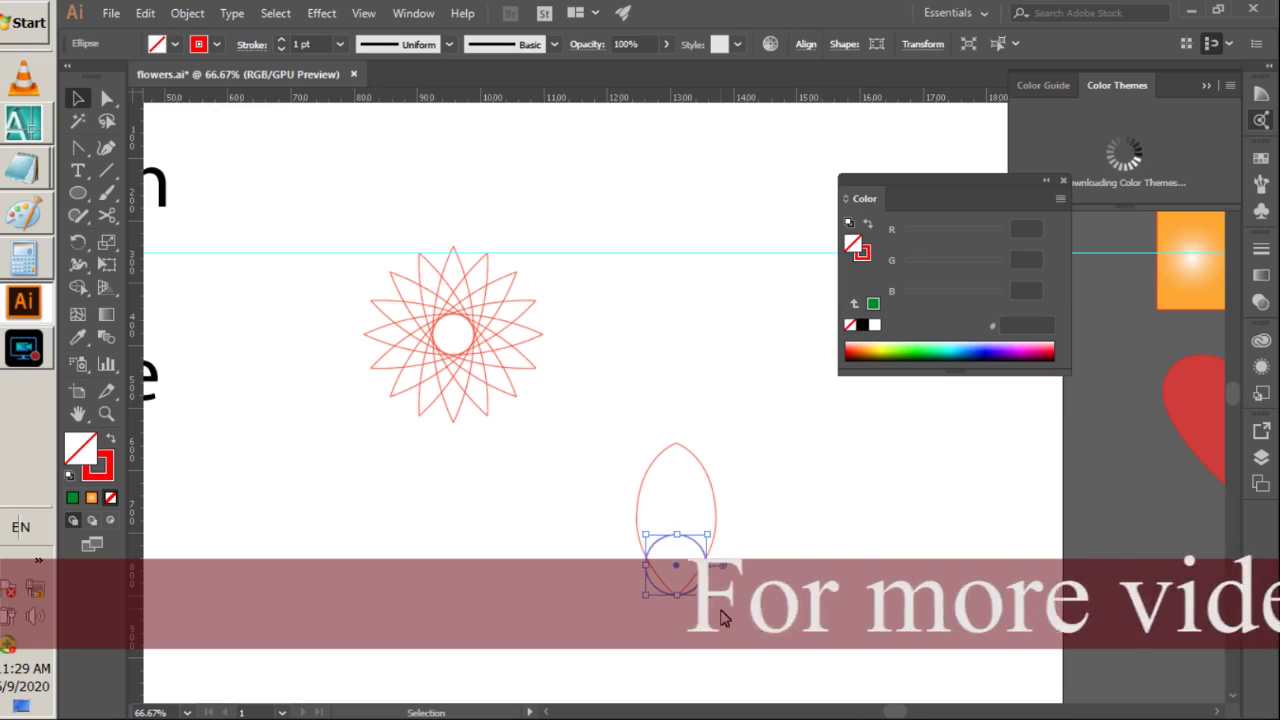
# - Enlarge the circle until it is slightly wider than the petal, keeping its lower edge at the petal's tip, and deselect it
pyautogui.moveTo(673, 544); pyautogui.dragTo(677, 524)
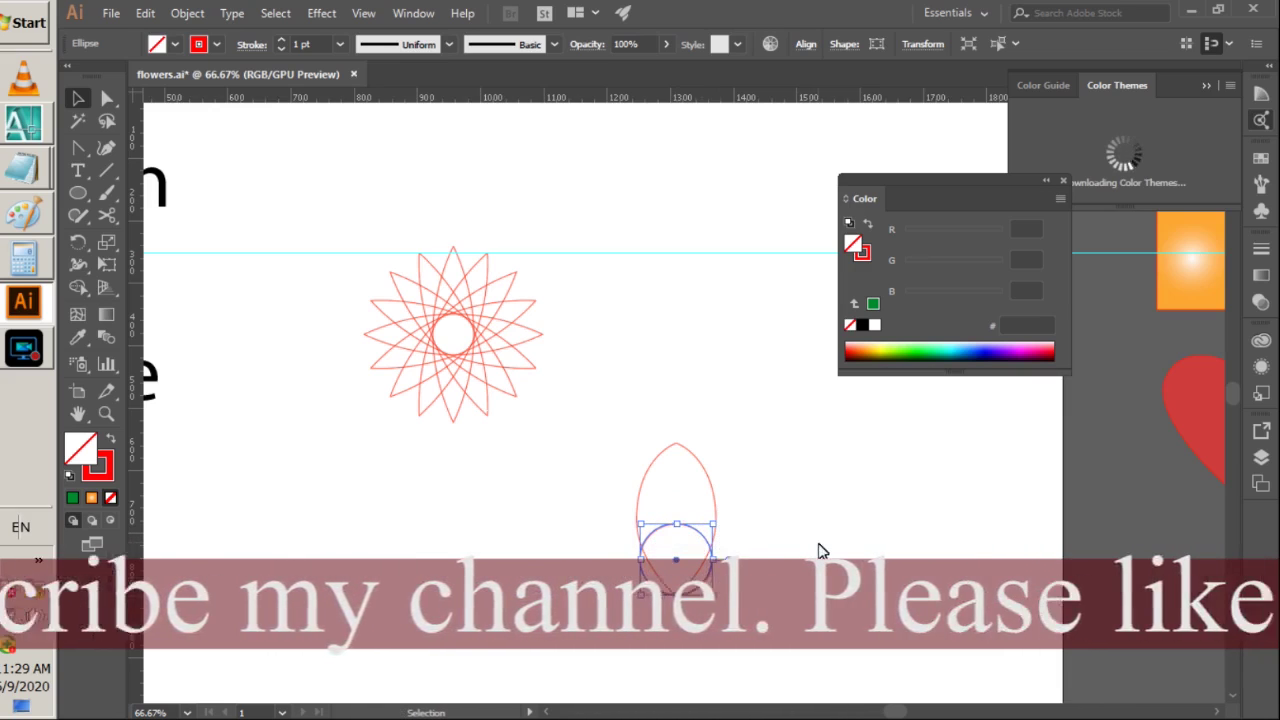
pyautogui.click(673, 536)
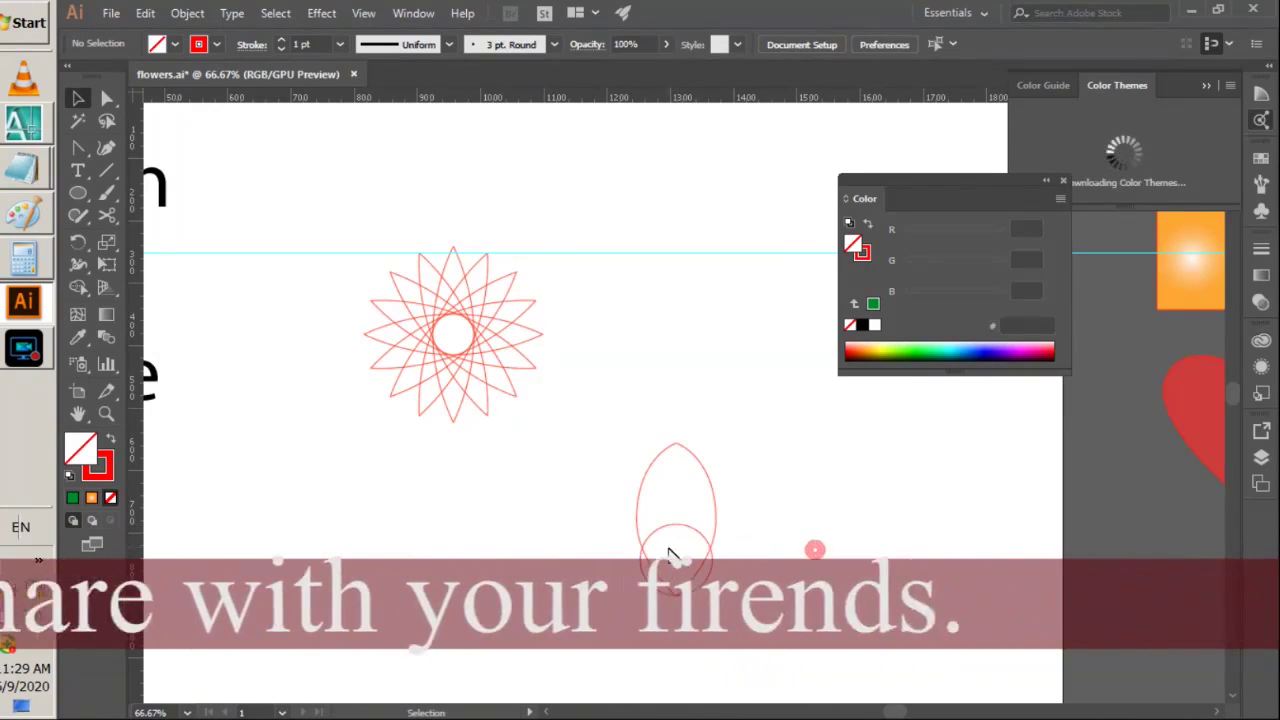
pyautogui.click(674, 523)
pyautogui.moveTo(674, 523); pyautogui.dragTo(783, 554)
pyautogui.click(894, 611)
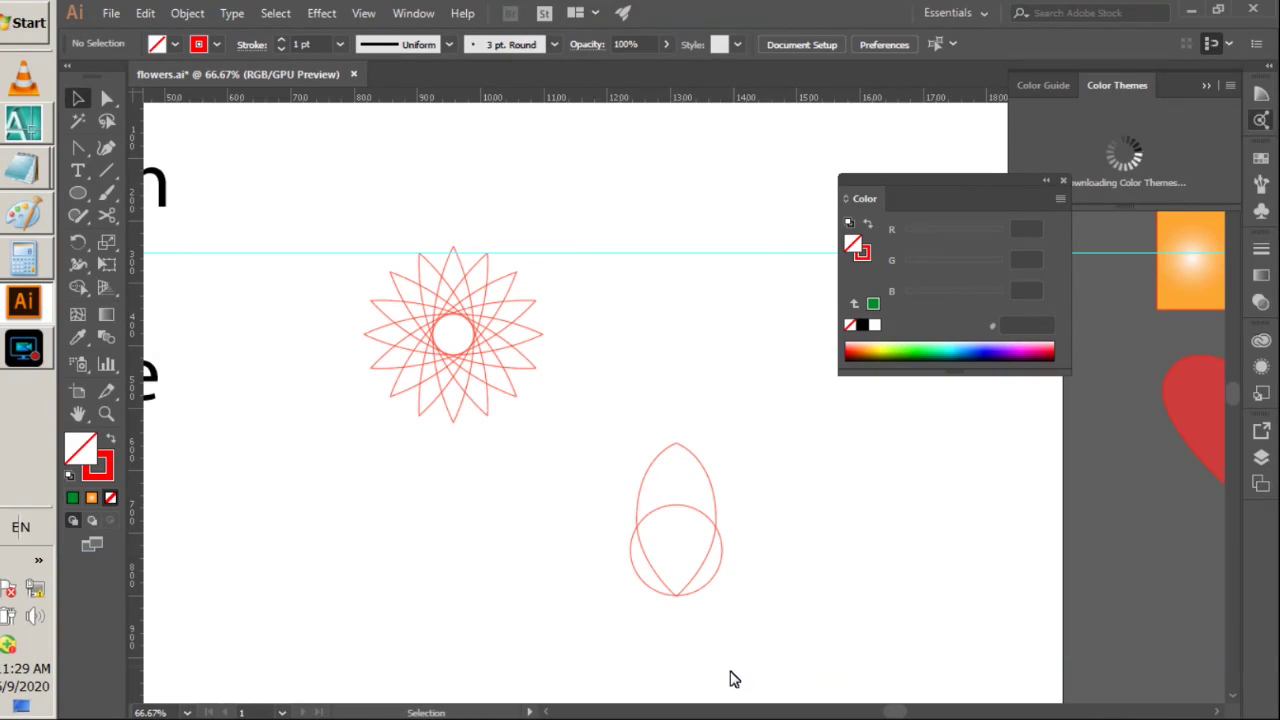
# - Fill the wider petal with the green swatch 009245 and deselect it
pyautogui.click(699, 460)
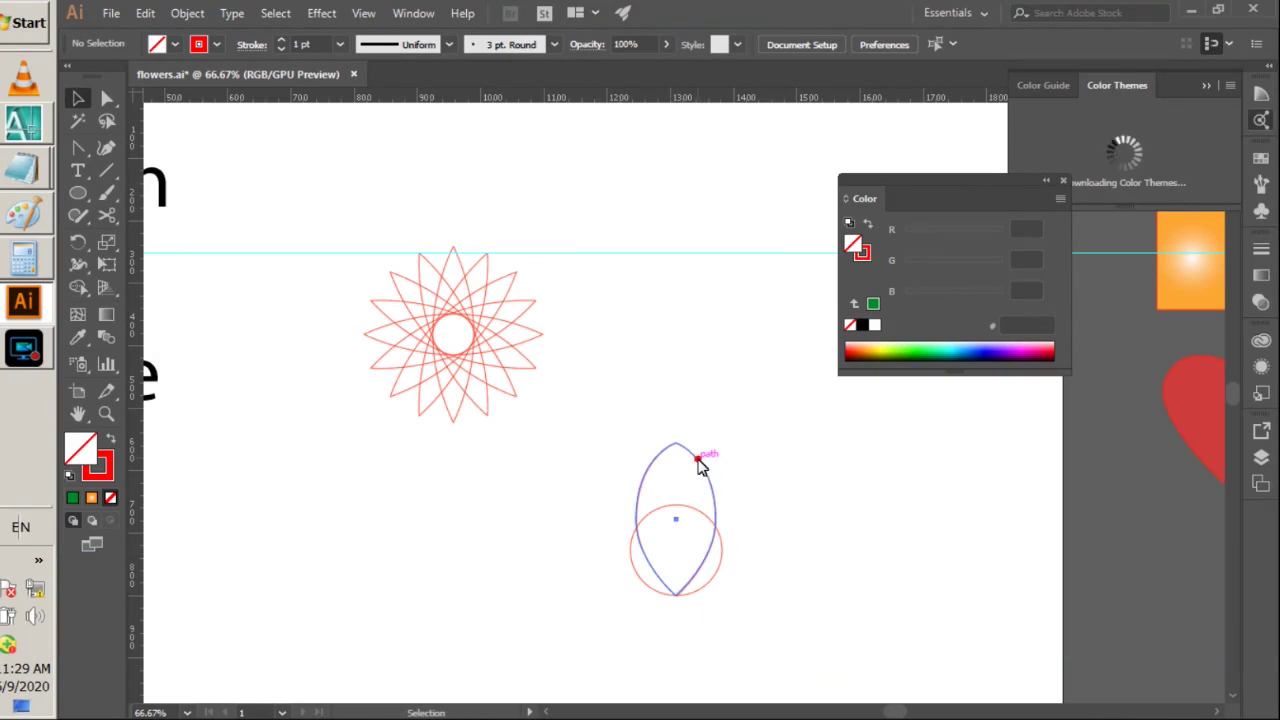
pyautogui.click(175, 45)
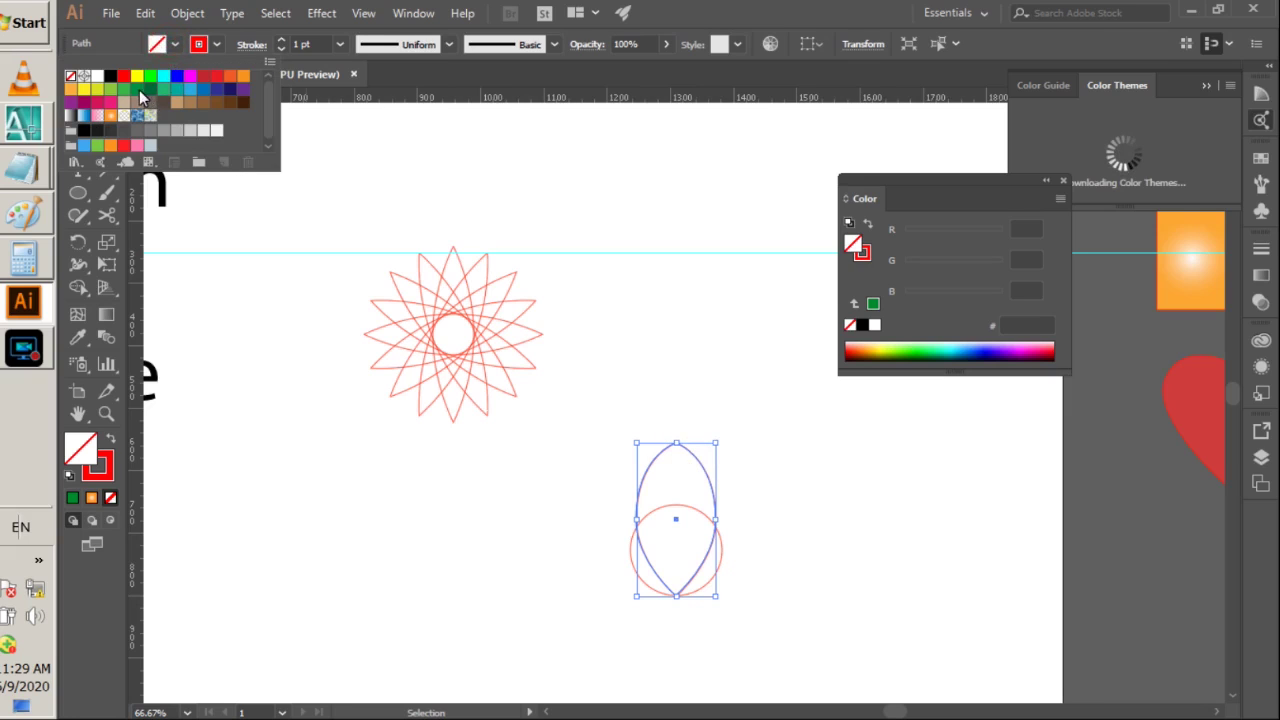
pyautogui.click(139, 90)
pyautogui.click(410, 575)
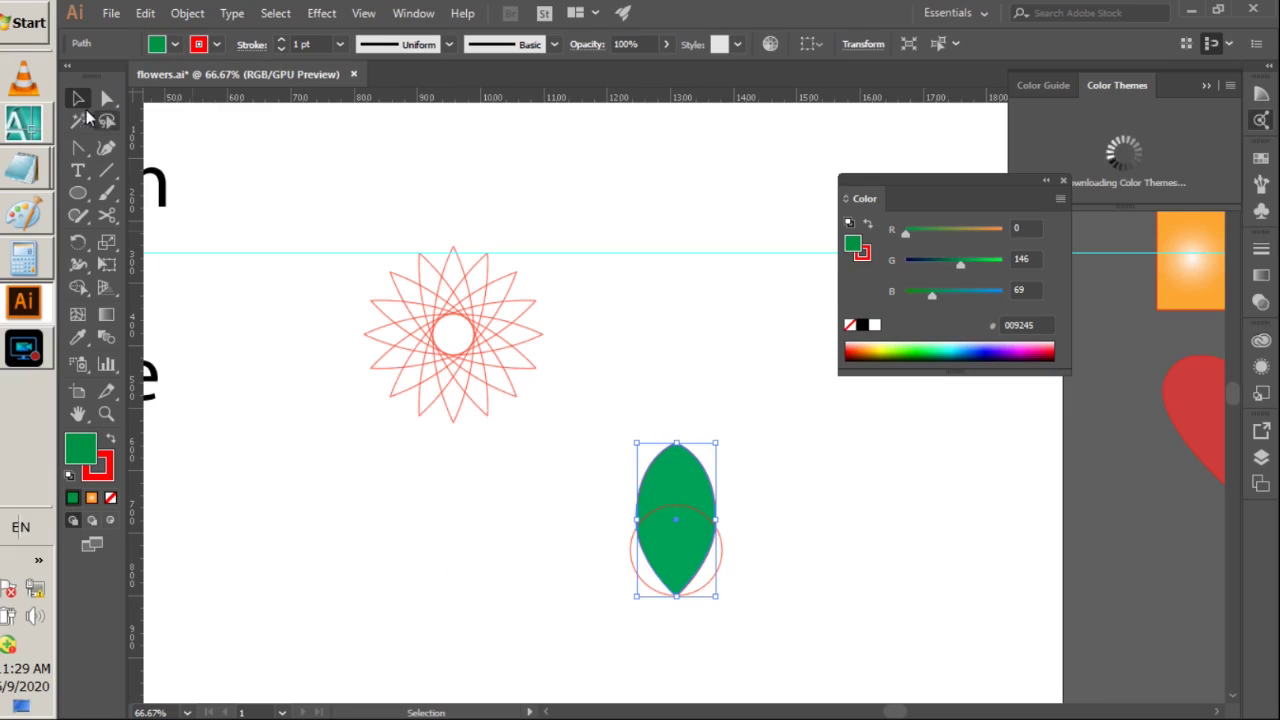
pyautogui.click(301, 456)
# - Rotate a copy of the green petal by 360/6 degrees around the circle's center
pyautogui.click(673, 471)
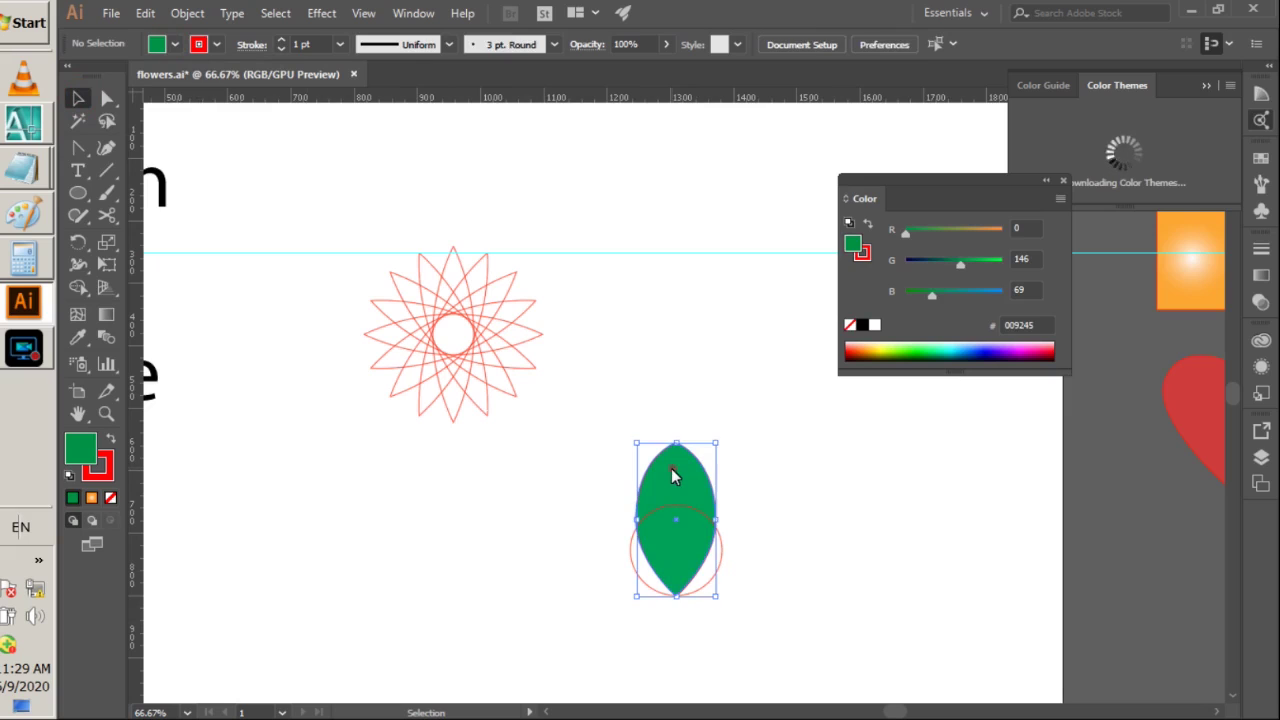
pyautogui.click(78, 265)
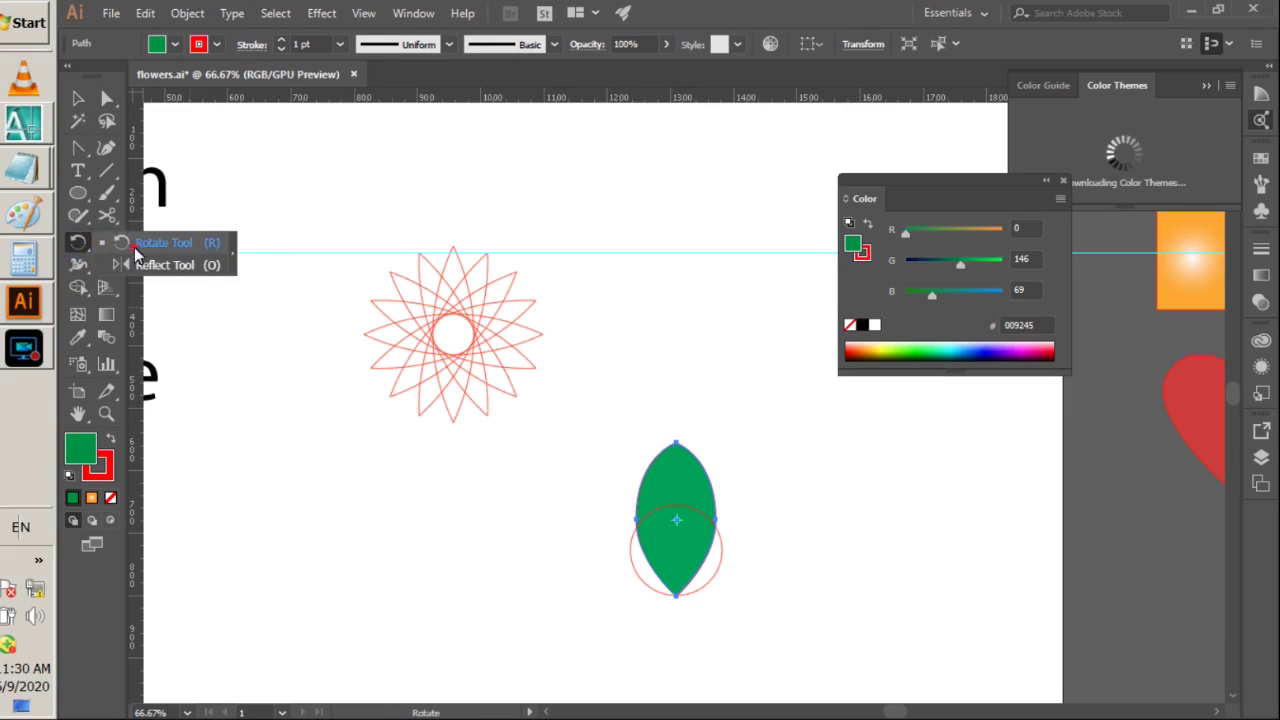
pyautogui.click(78, 242)
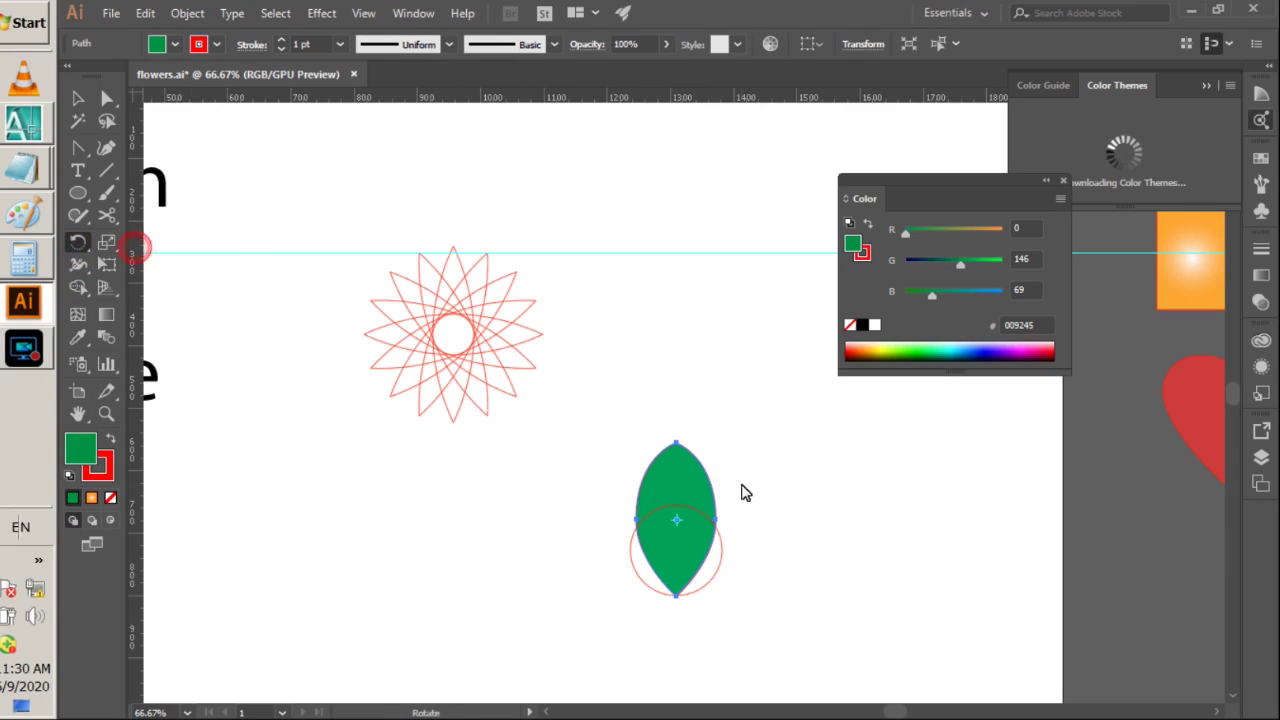
pyautogui.keyDown('alt'); pyautogui.click(677, 550); pyautogui.keyUp('alt')
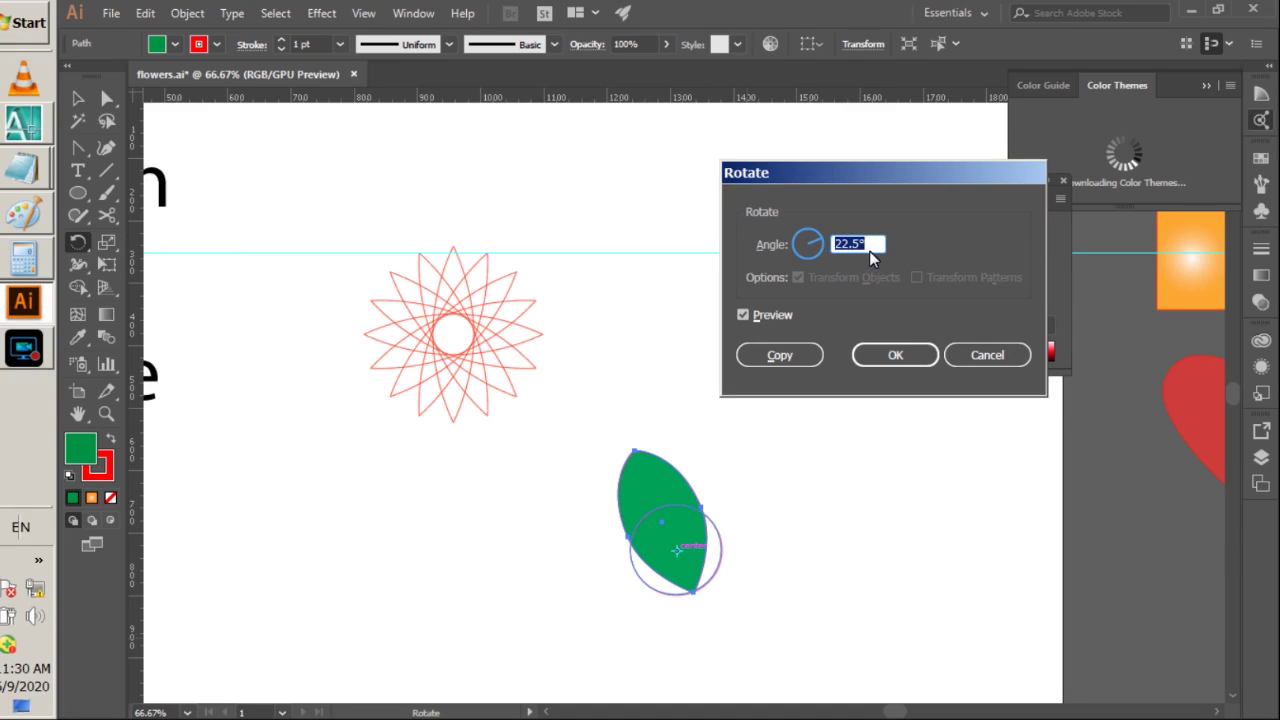
pyautogui.write('360/6')
pyautogui.click(779, 356)
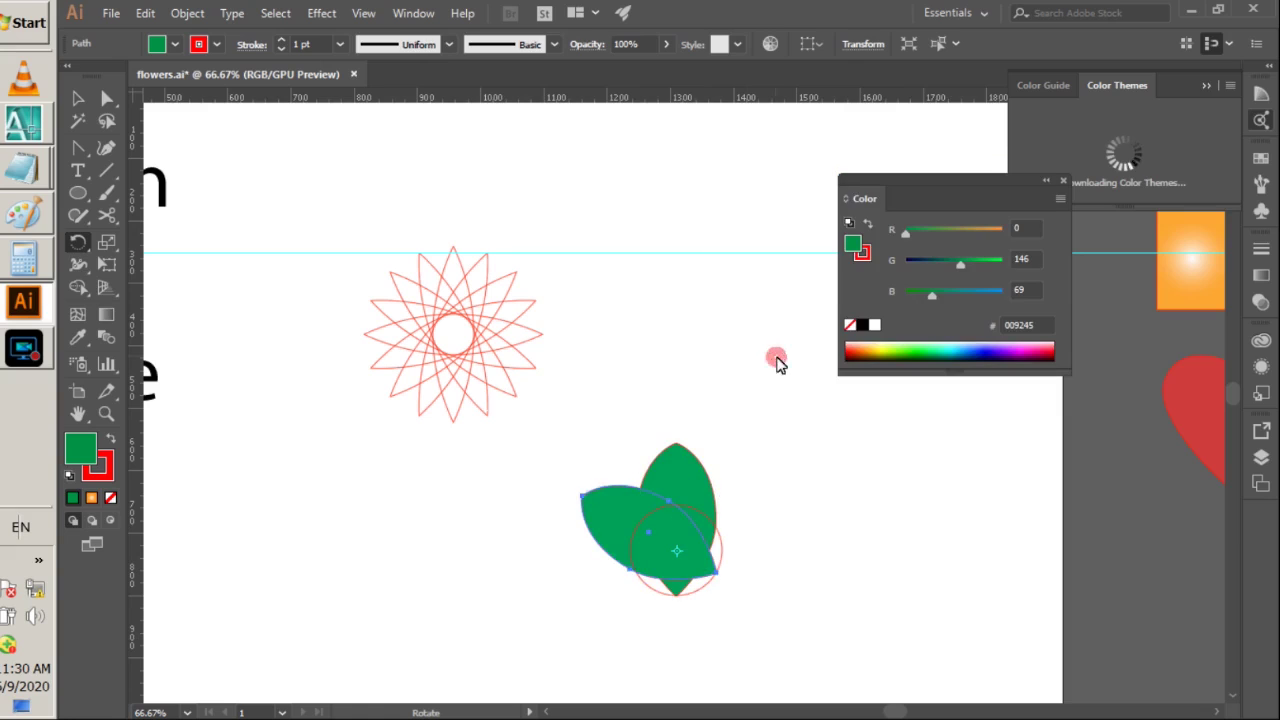
# - Repeat the rotated copy around the circle until six green petals complete the flower, and deselect it
pyautogui.hotkey('ctrl', 'd')
pyautogui.hotkey('ctrl', 'd')
pyautogui.hotkey('ctrl', 'd')
pyautogui.hotkey('ctrl', 'd')
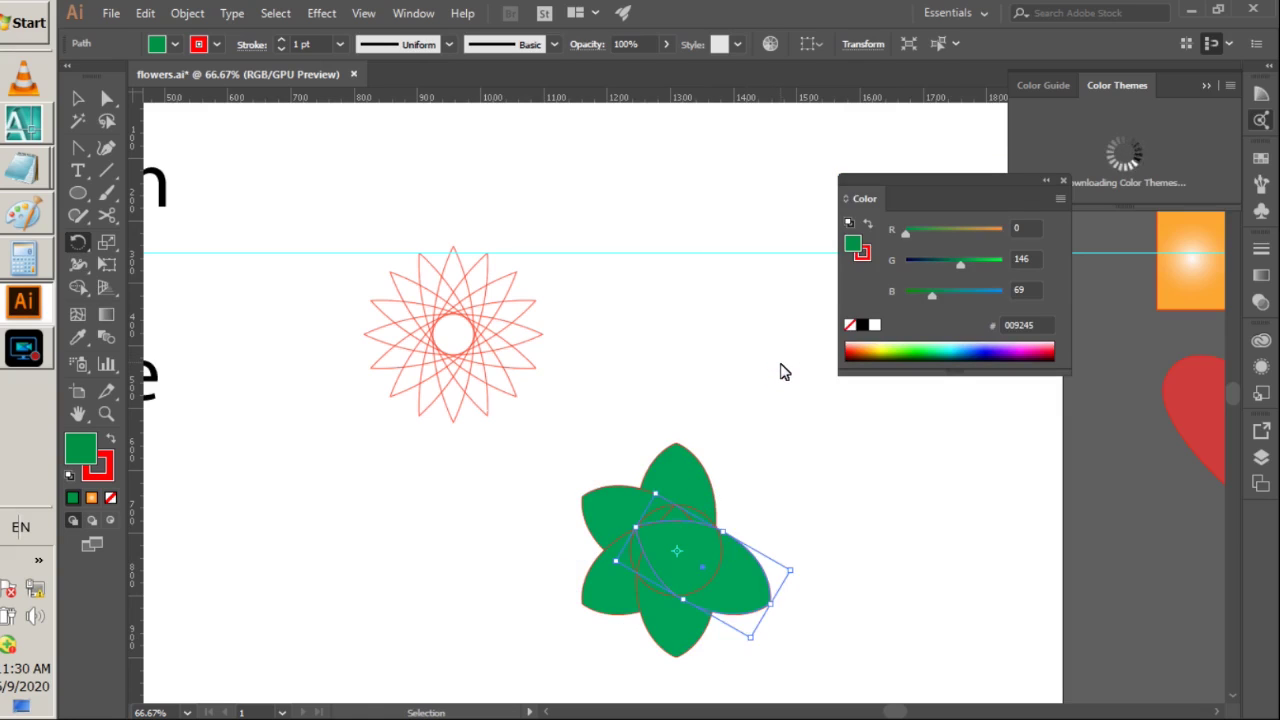
pyautogui.hotkey('ctrl', 'd')
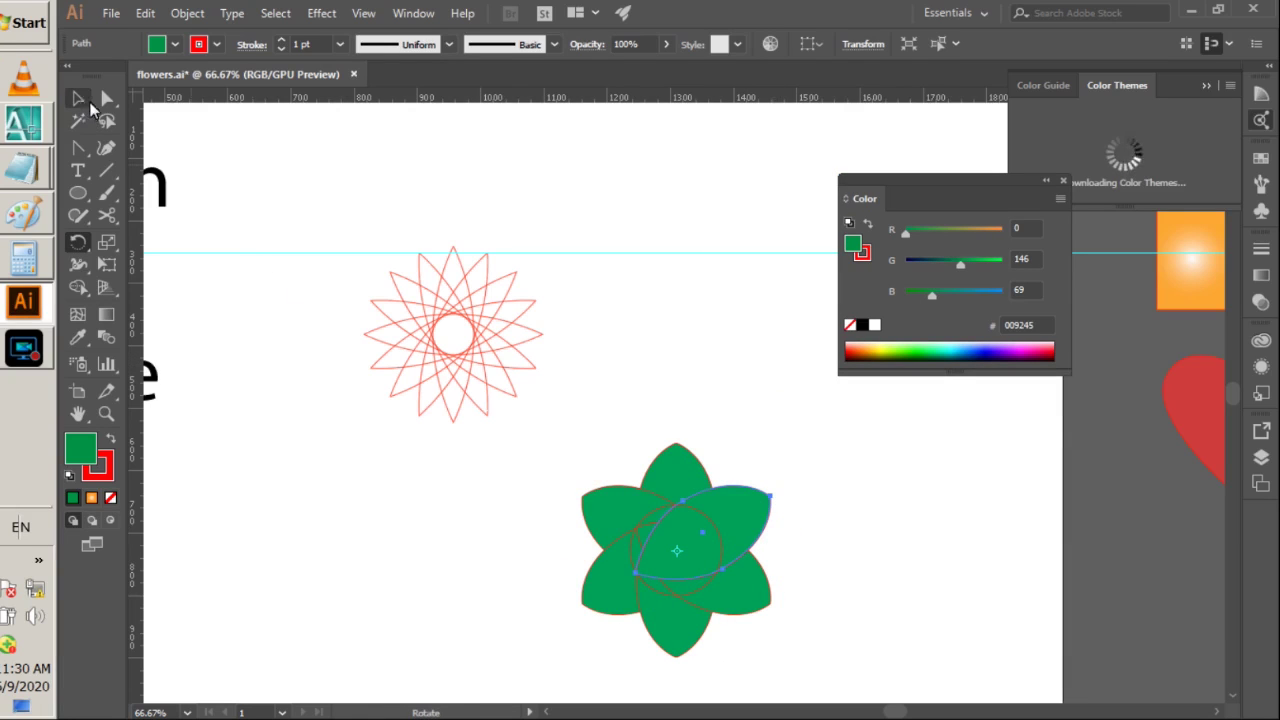
pyautogui.click(78, 99)
pyautogui.click(427, 655)
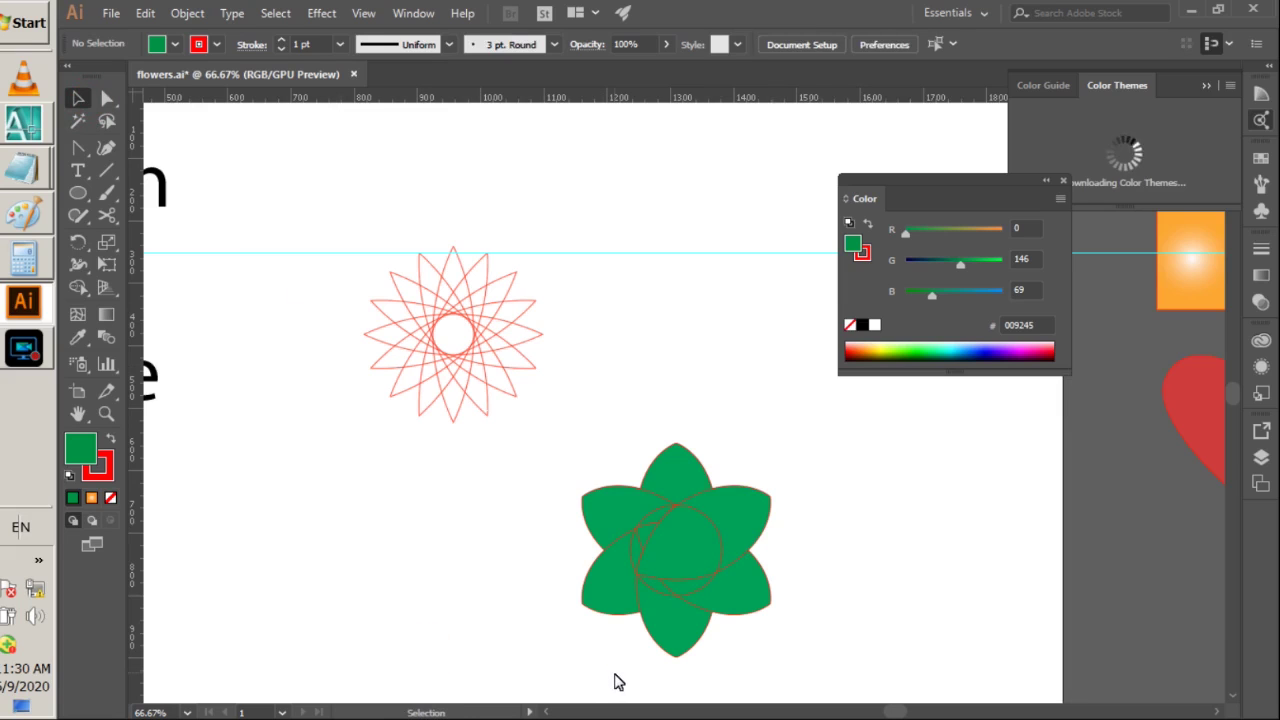
# - Select the whole green flower with its circle and move it up beside the red outline flower
pyautogui.scroll(-2, 672, 580)
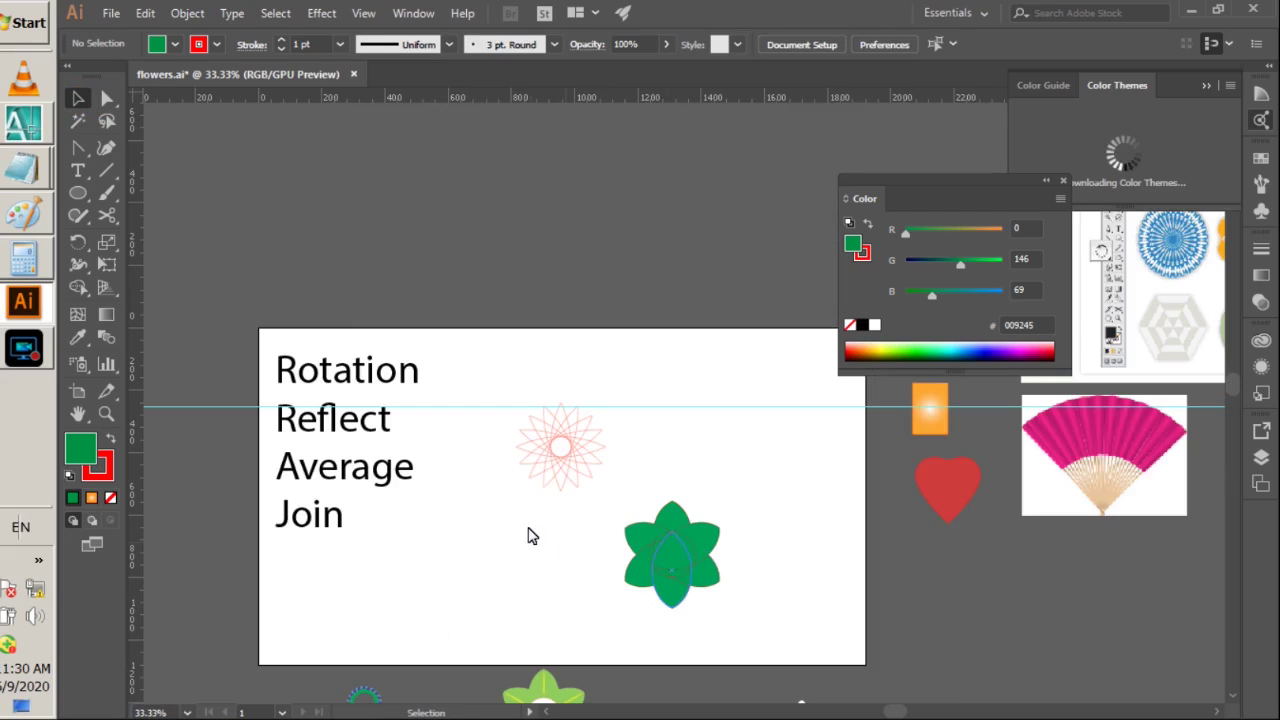
pyautogui.scroll(2, 560, 449)
pyautogui.scroll(-1, 560, 451)
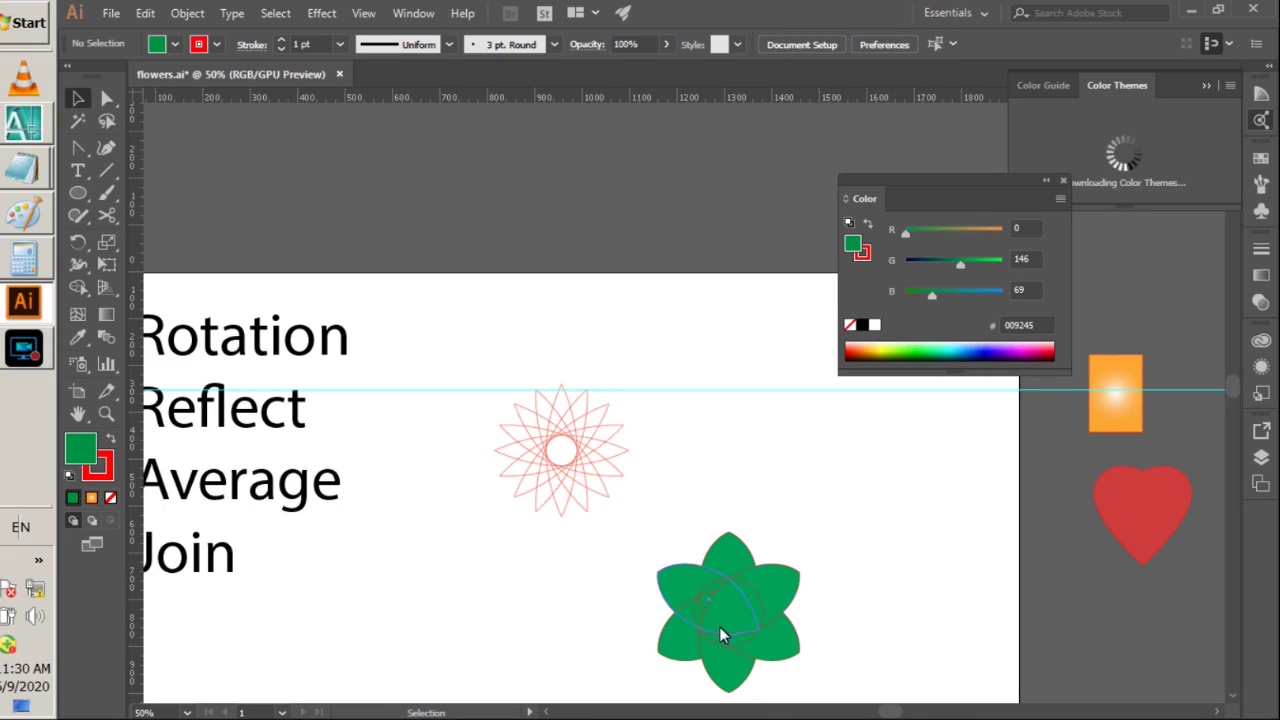
pyautogui.moveTo(852, 546); pyautogui.dragTo(620, 700)
pyautogui.moveTo(727, 645); pyautogui.dragTo(728, 492)
# - Place a vertical ruler guide at about 693 px, between the word list and the flowers
pyautogui.scroll(-4, 734, 583)
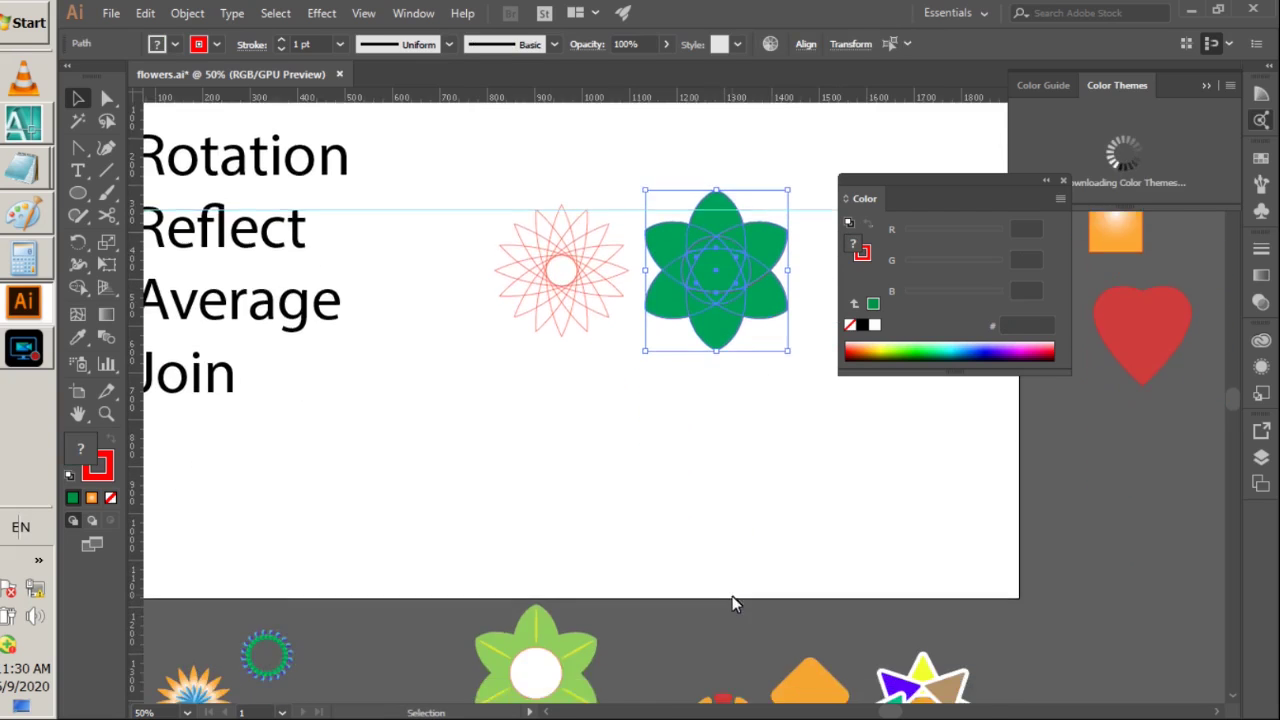
pyautogui.scroll(-5, 732, 596)
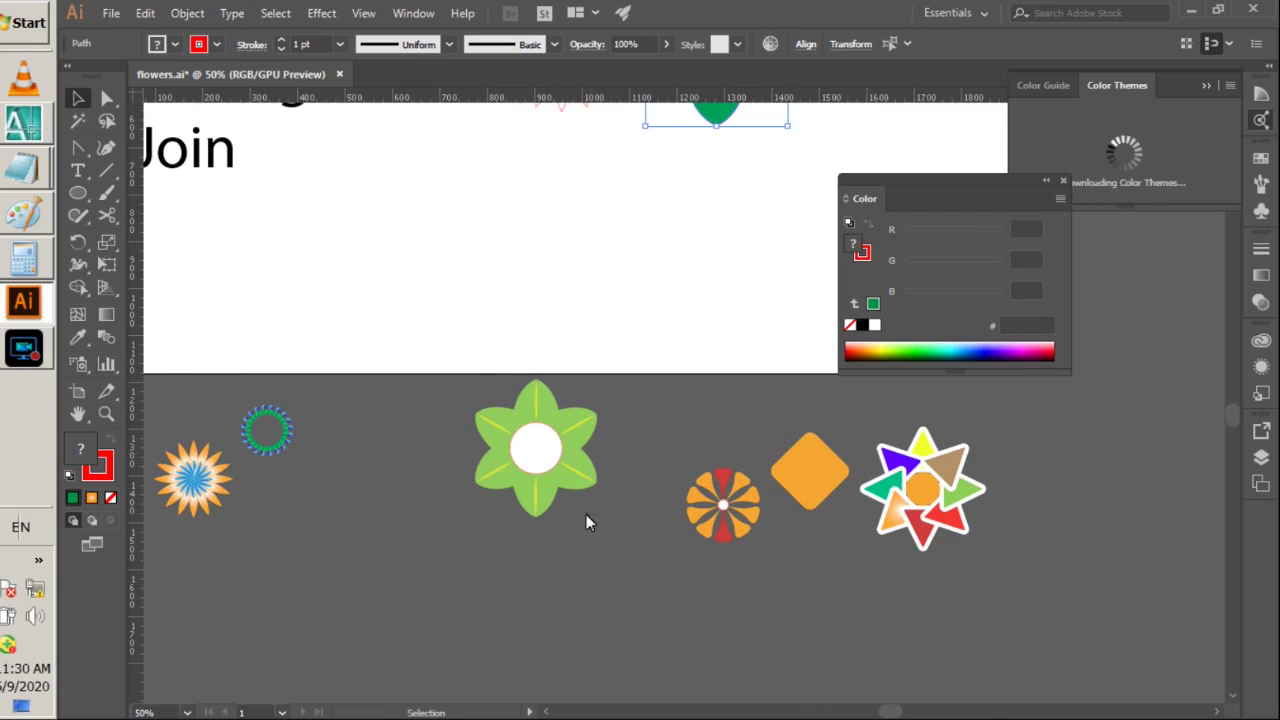
pyautogui.scroll(4, 720, 485)
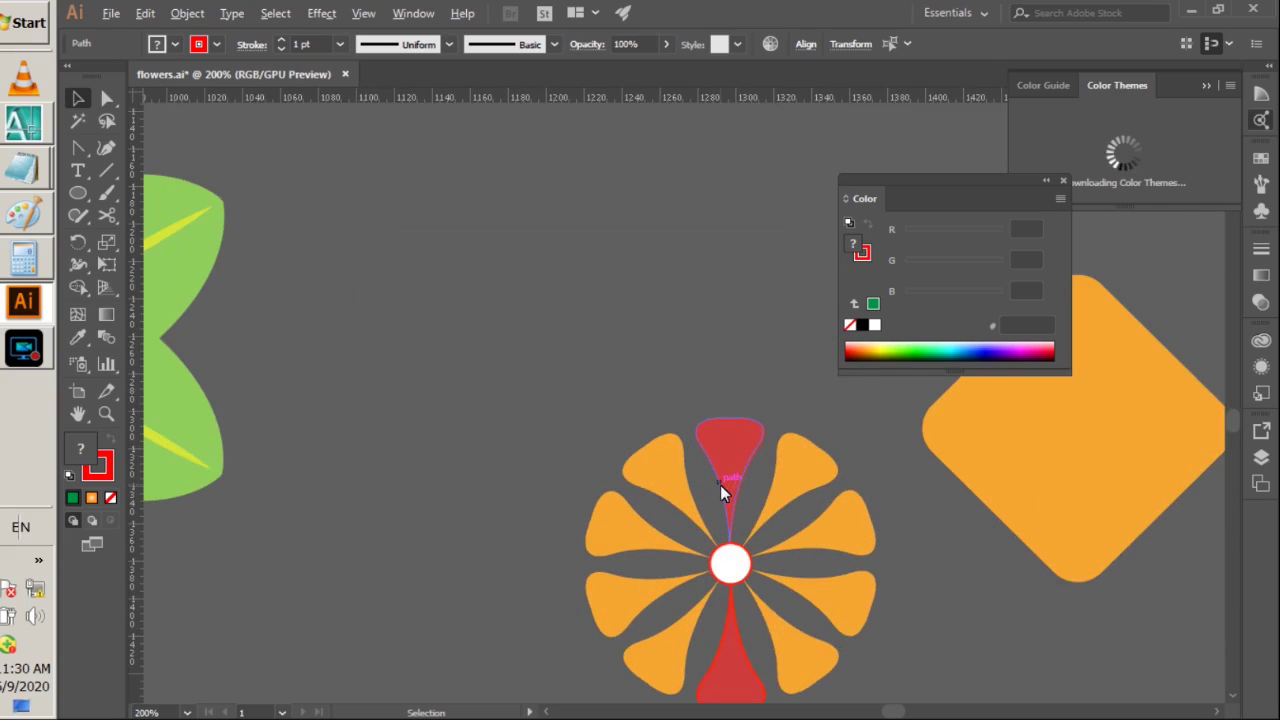
pyautogui.scroll(-4, 720, 485)
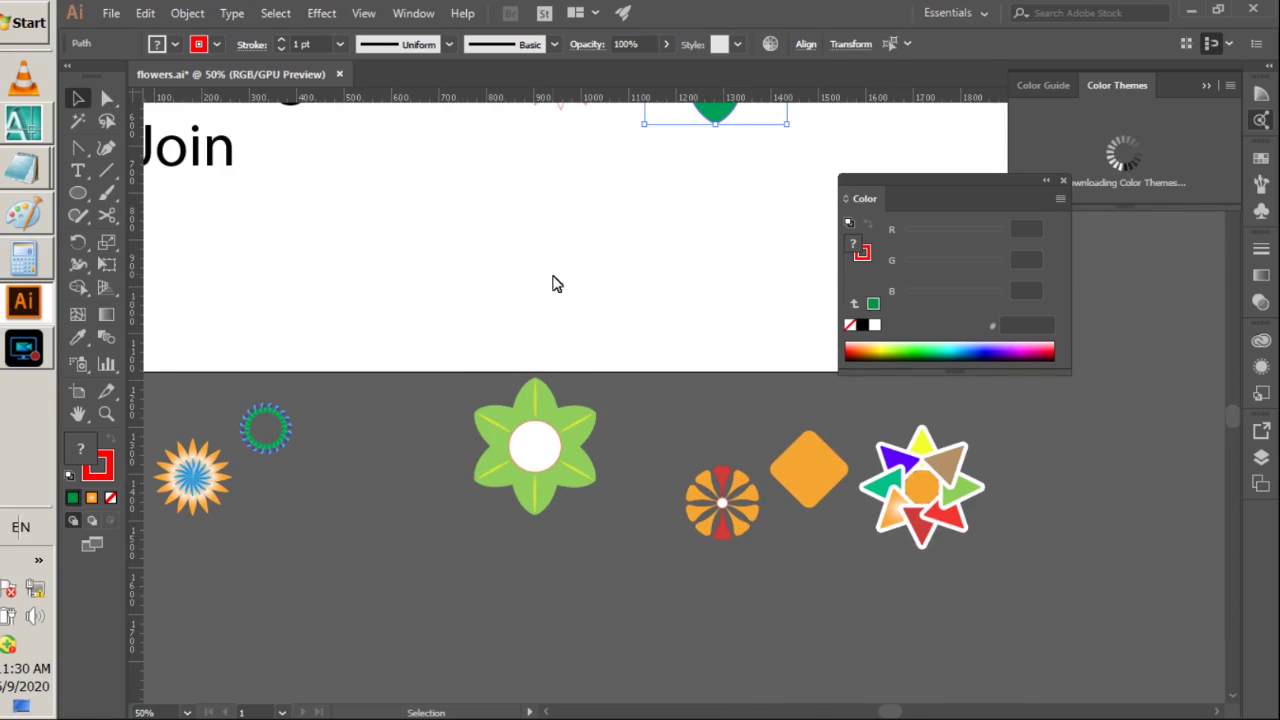
pyautogui.scroll(4, 363, 212)
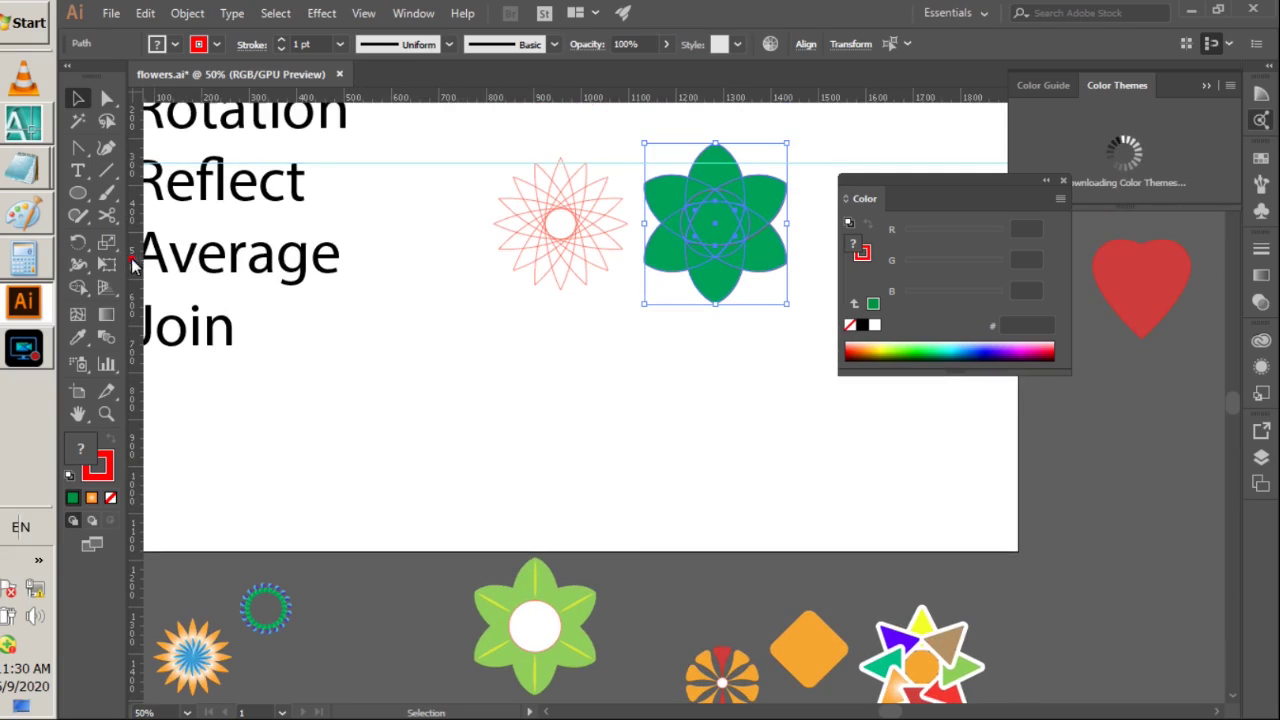
pyautogui.moveTo(133, 262); pyautogui.dragTo(437, 385)
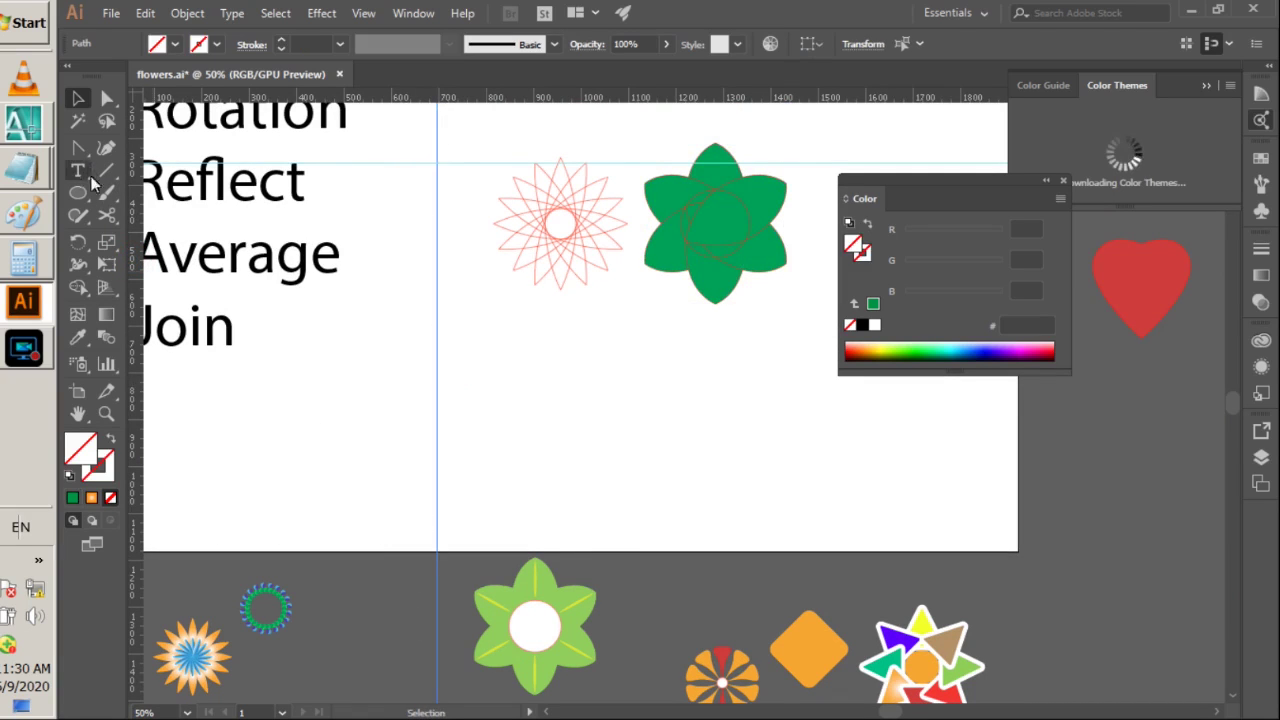
# - Draw an open, curved half-petal with the Pen tool from the vertical guide through about 743, 665 px back to the guide, and deselect it
pyautogui.moveTo(82, 155); pyautogui.dragTo(112, 147)
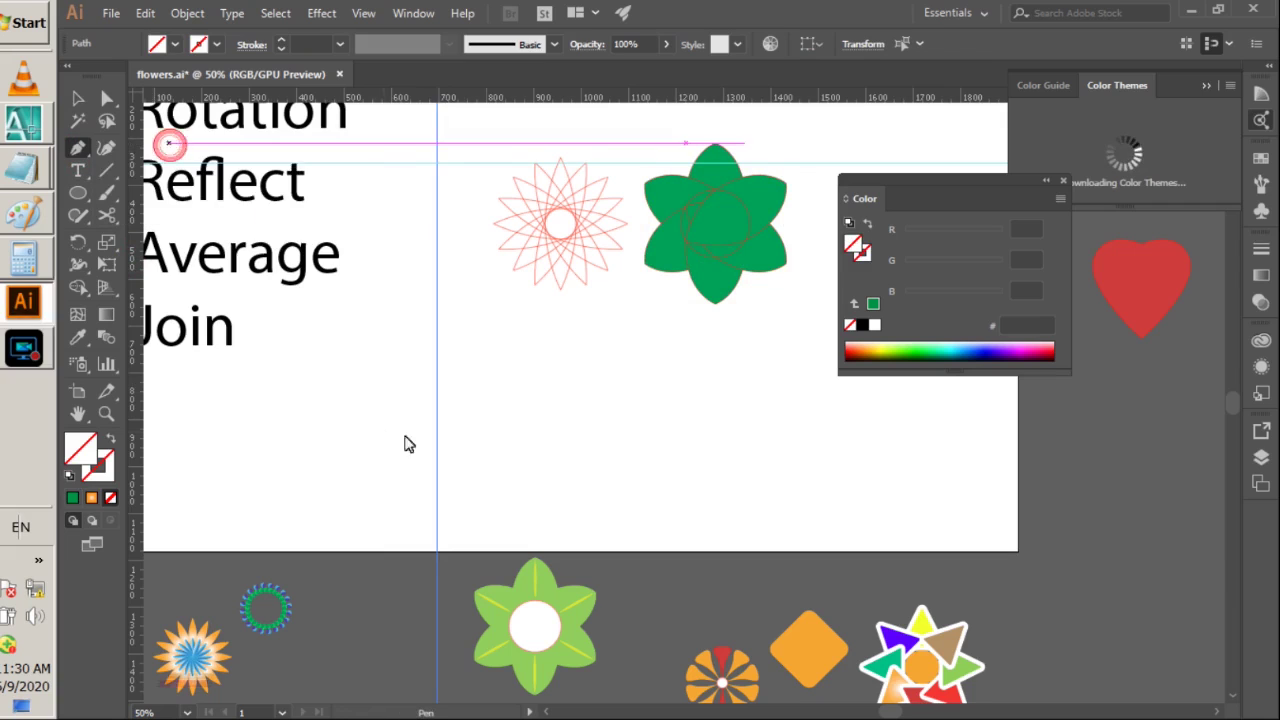
pyautogui.click(436, 463)
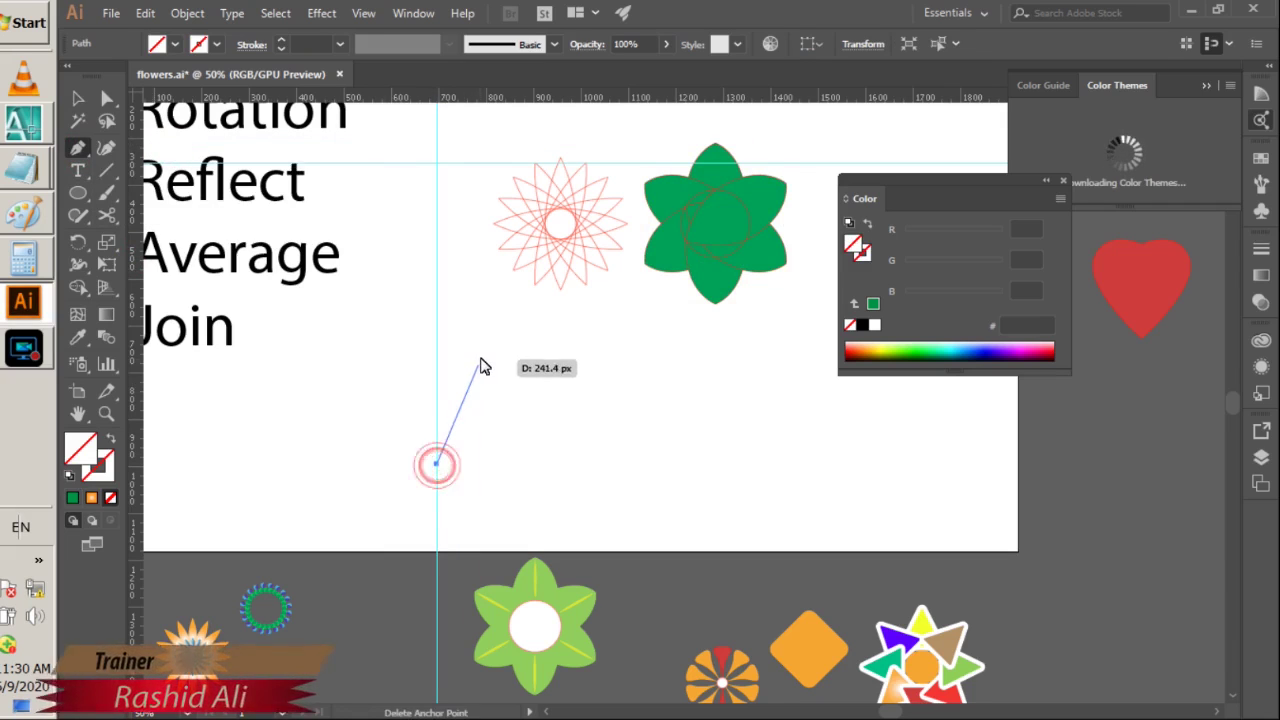
pyautogui.moveTo(481, 356); pyautogui.dragTo(453, 305)
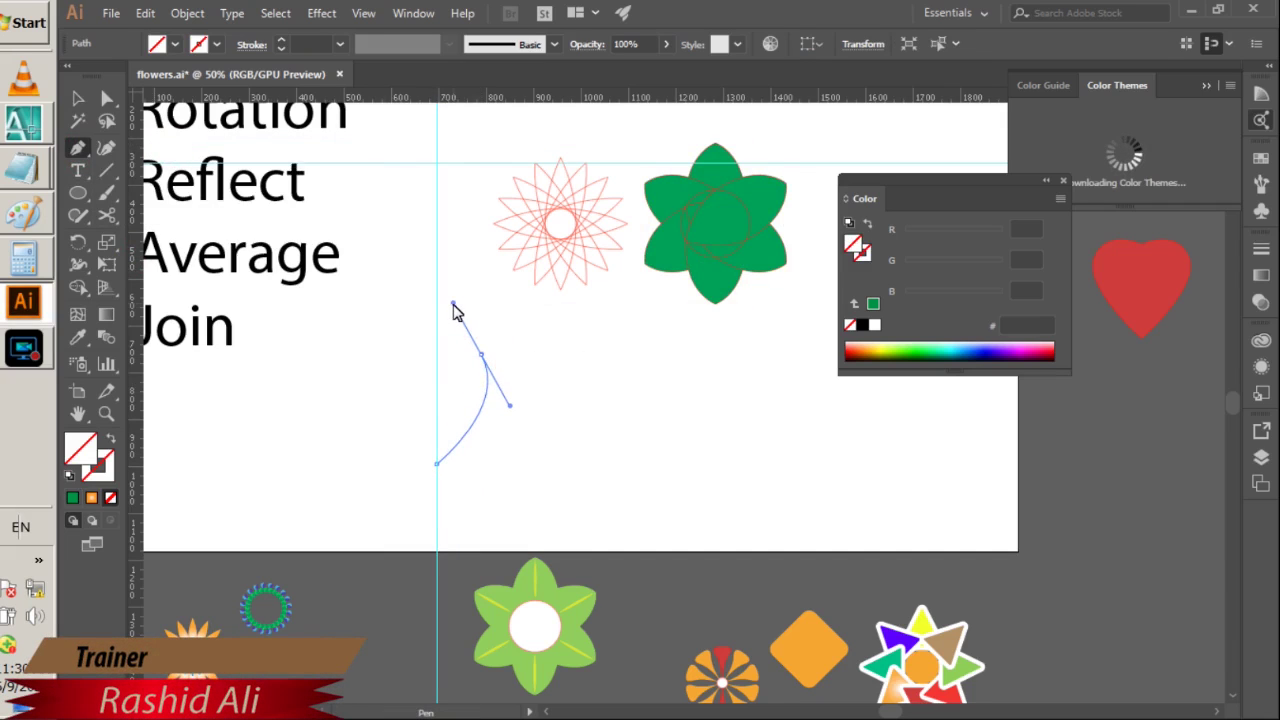
pyautogui.moveTo(448, 358)
pyautogui.mouseDown()
pyautogui.moveTo(443, 371)
pyautogui.moveTo(429, 357)
pyautogui.moveTo(437, 337)
pyautogui.moveTo(436, 361)
pyautogui.moveTo(460, 366)
pyautogui.moveTo(490, 333)
pyautogui.moveTo(440, 342)
pyautogui.mouseUp()
pyautogui.hotkey('ctrl', 'z')
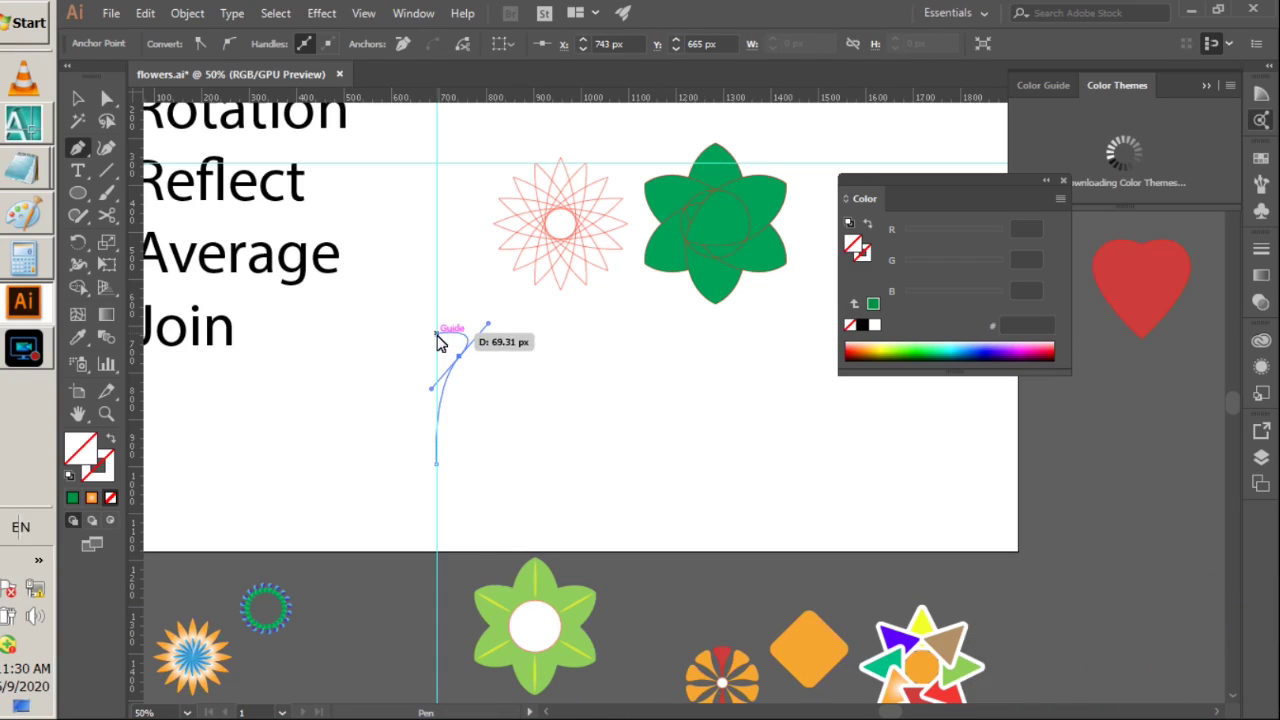
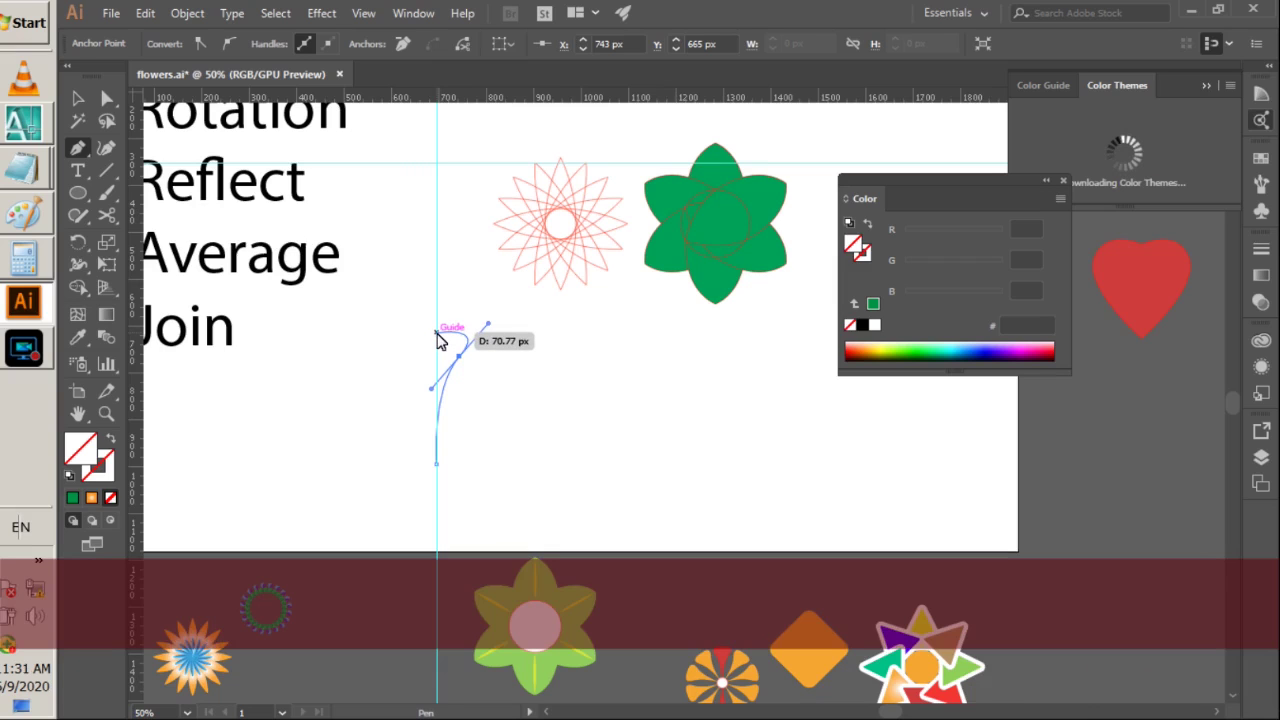
pyautogui.moveTo(437, 341); pyautogui.dragTo(437, 334)
pyautogui.click(77, 97)
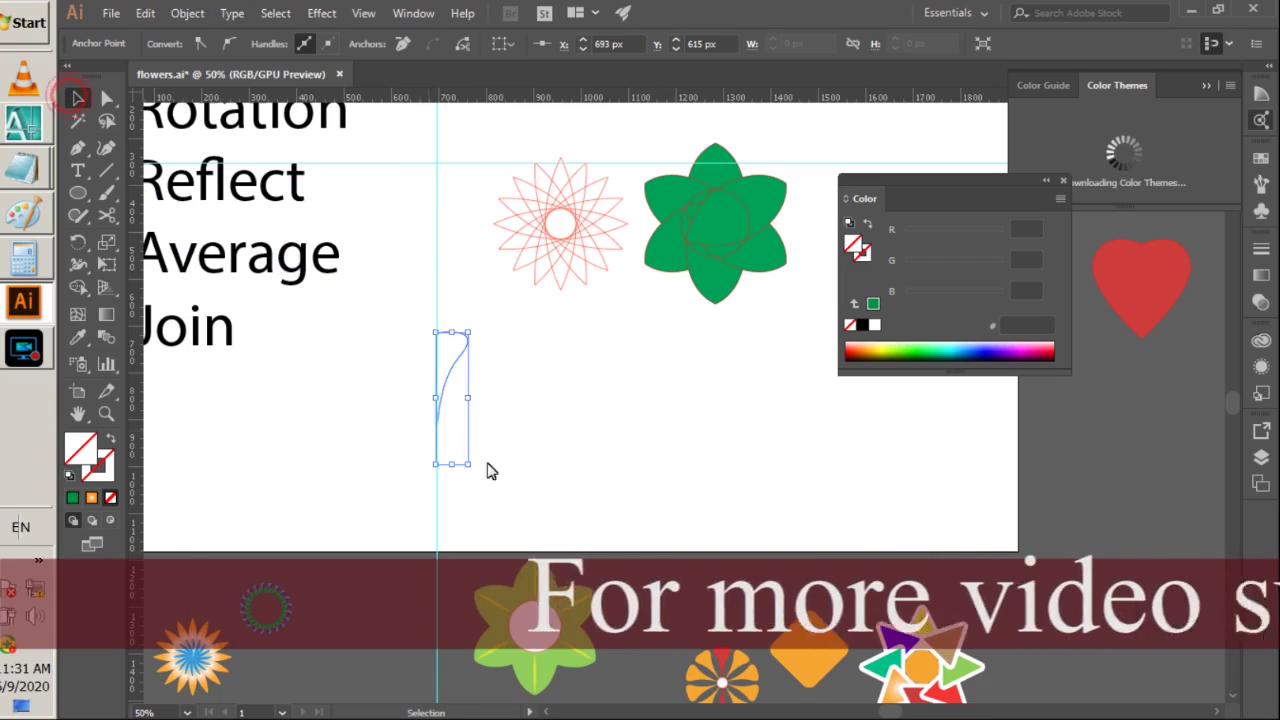
pyautogui.click(571, 451)
# - Apply a dark red 1 pt stroke to the half-petal path and deselect it
pyautogui.click(443, 371)
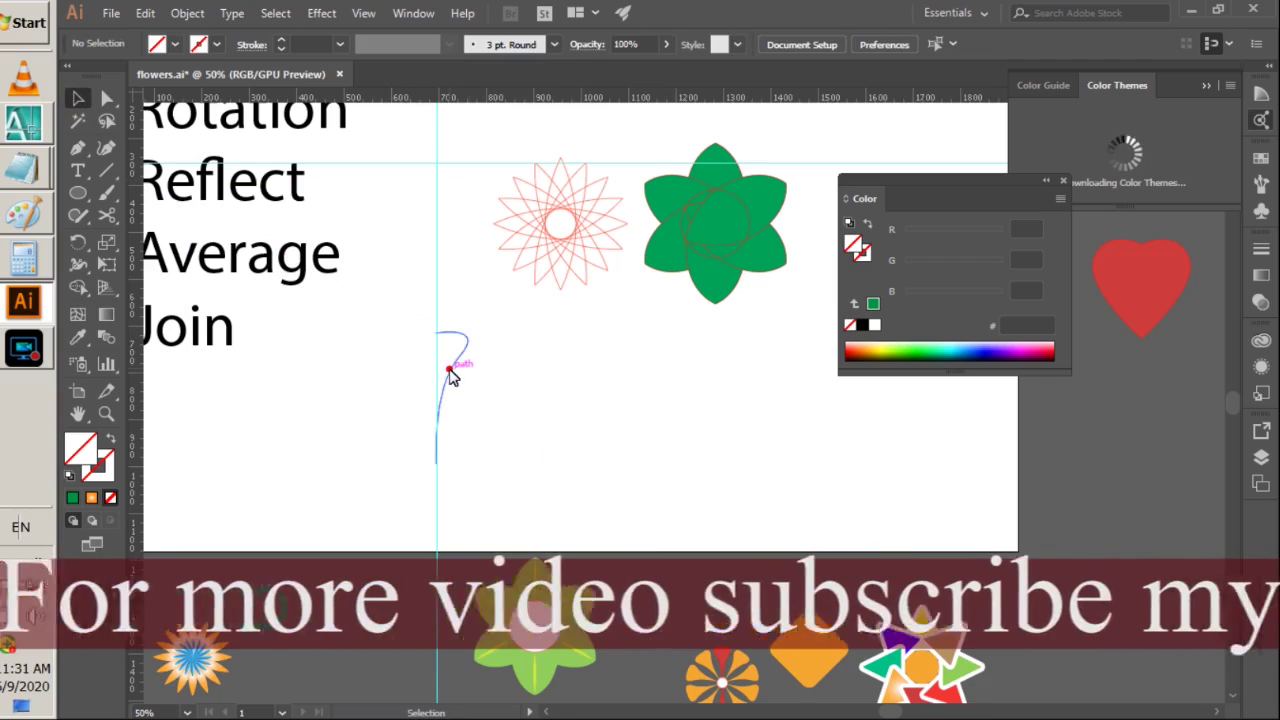
pyautogui.click(208, 40)
pyautogui.click(203, 76)
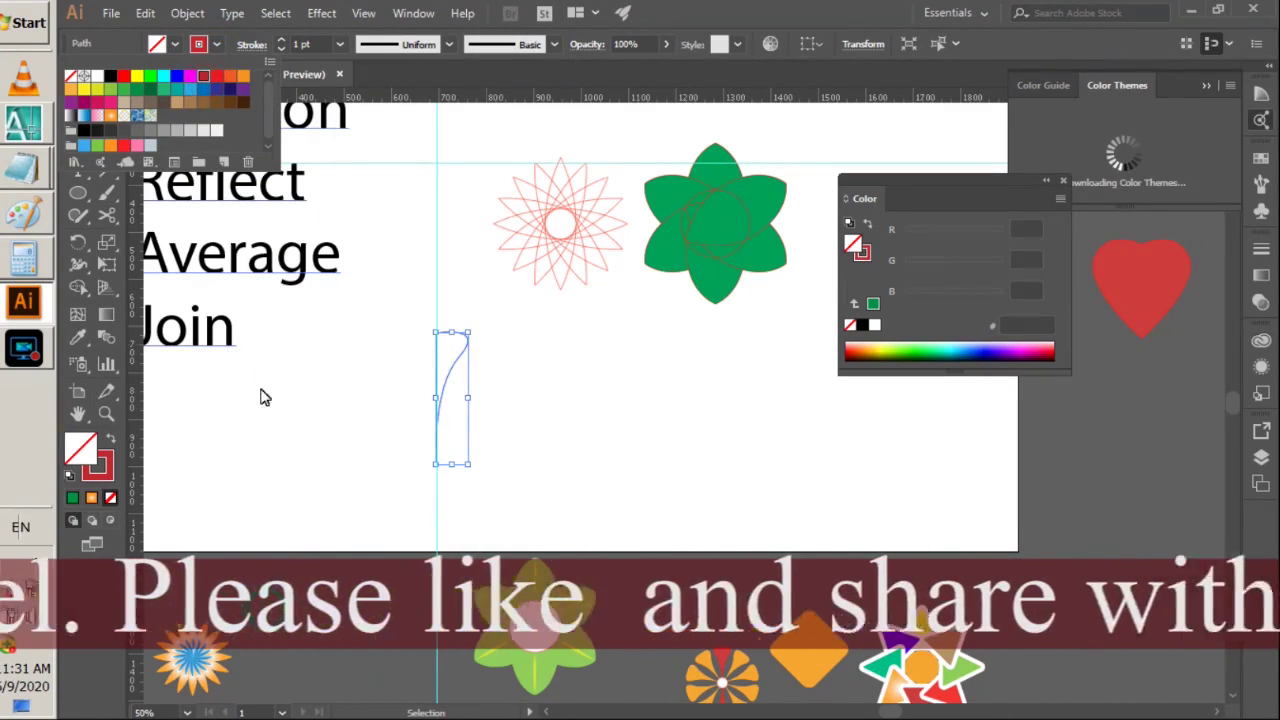
pyautogui.click(283, 440)
pyautogui.click(286, 436)
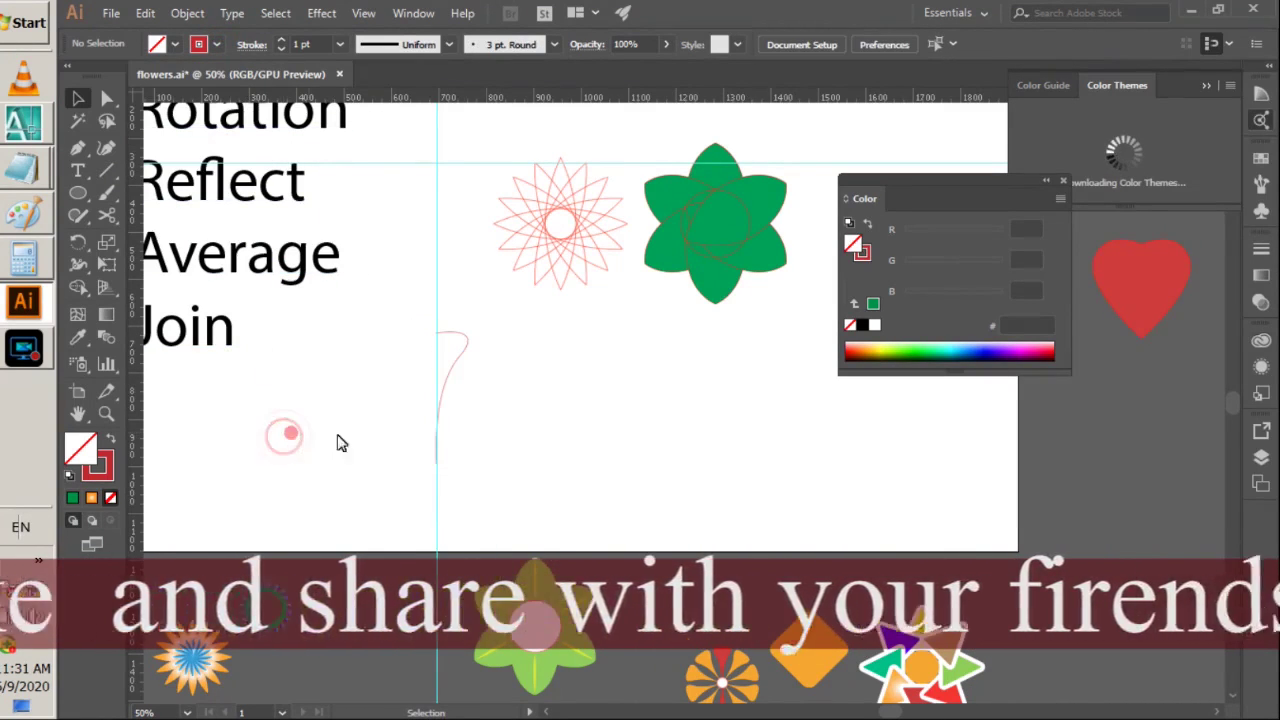
# - Widen the half-petal slightly from its right side, and move the vertical guide left, away from the path
pyautogui.click(455, 374)
pyautogui.moveTo(471, 406); pyautogui.dragTo(513, 416)
pyautogui.click(646, 477)
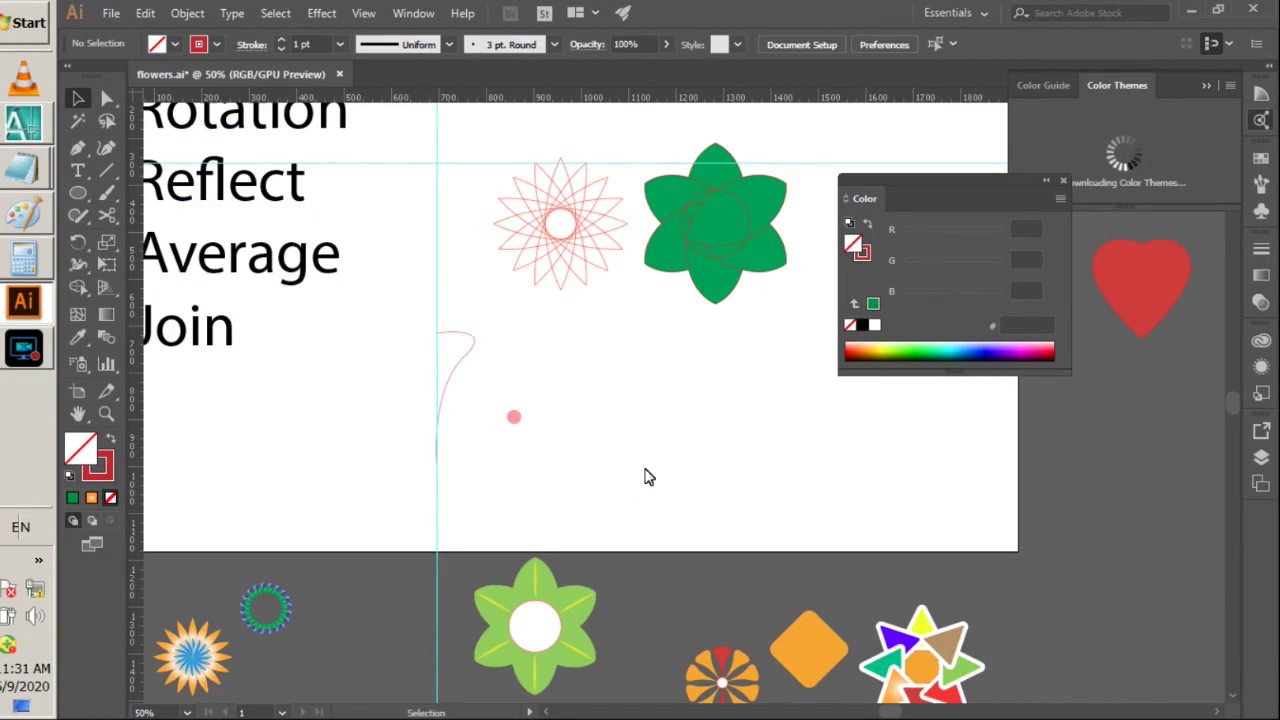
pyautogui.click(453, 365)
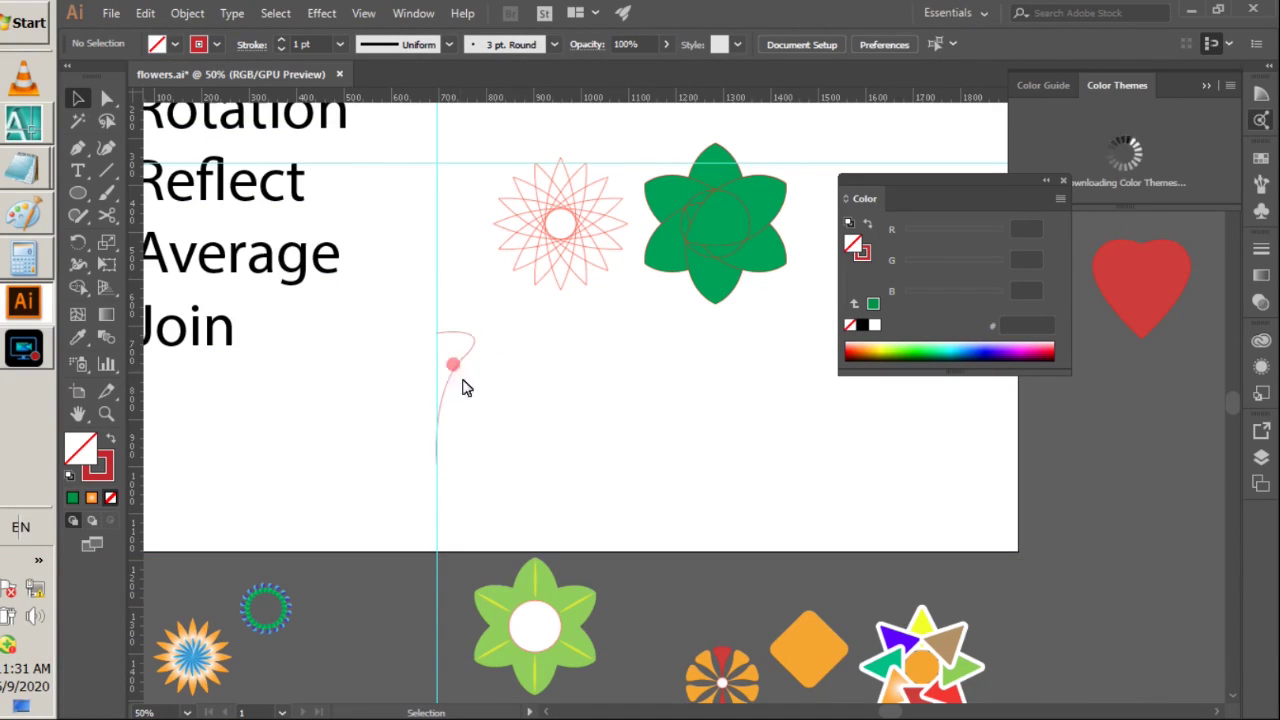
pyautogui.moveTo(437, 270); pyautogui.dragTo(326, 280)
# - Reflect a copy of the half-petal across the vertical axis through its top end anchor, and deselect it
pyautogui.moveTo(409, 382); pyautogui.dragTo(460, 435)
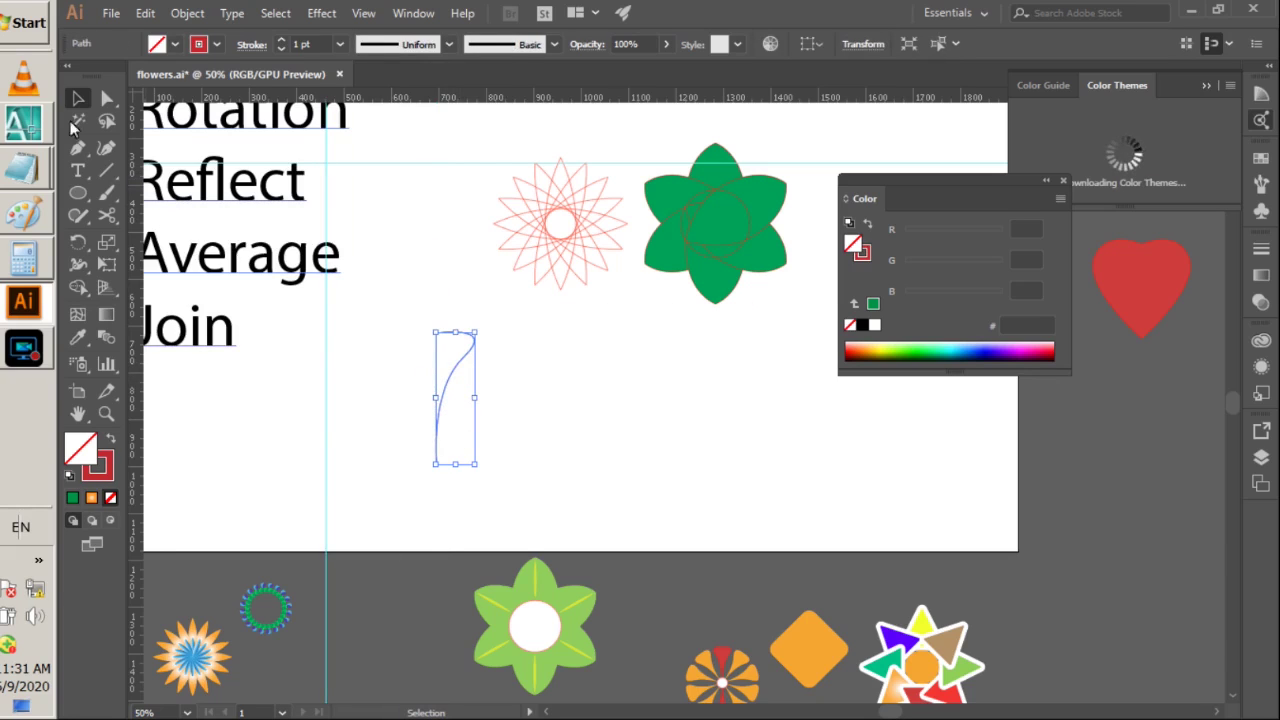
pyautogui.moveTo(79, 253); pyautogui.dragTo(145, 262)
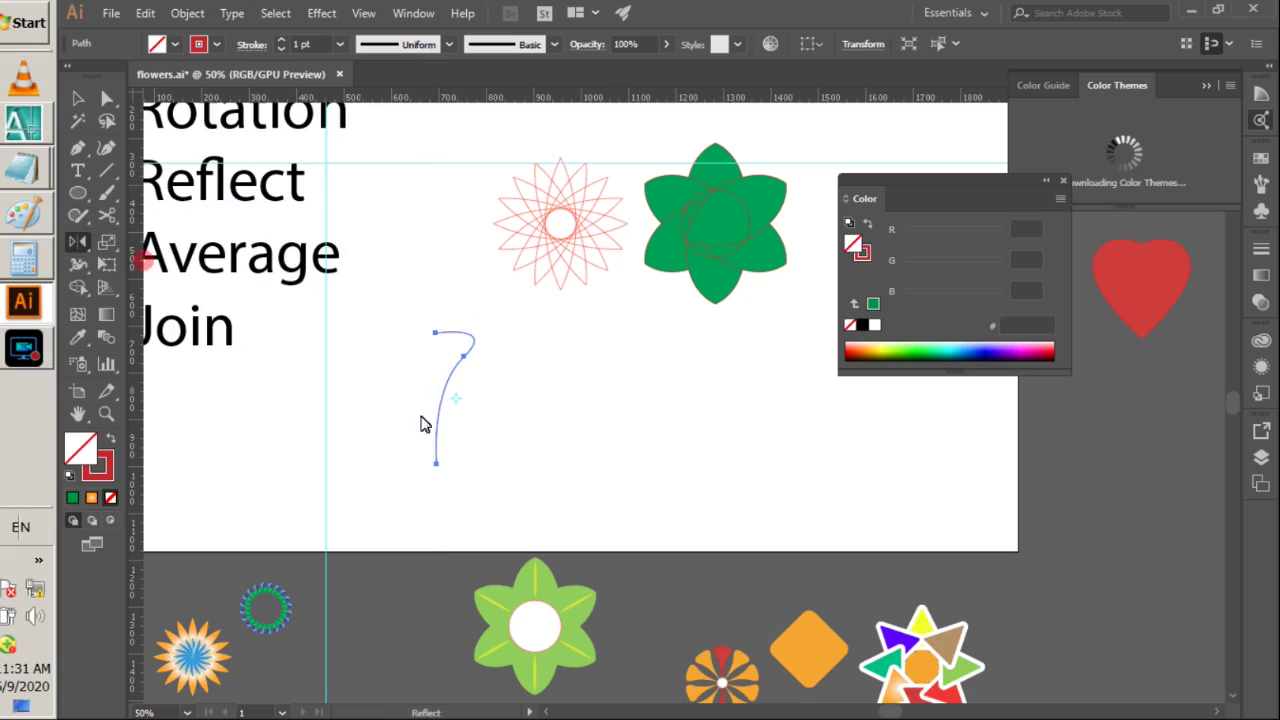
pyautogui.keyDown('alt'); pyautogui.click(433, 337); pyautogui.keyUp('alt')
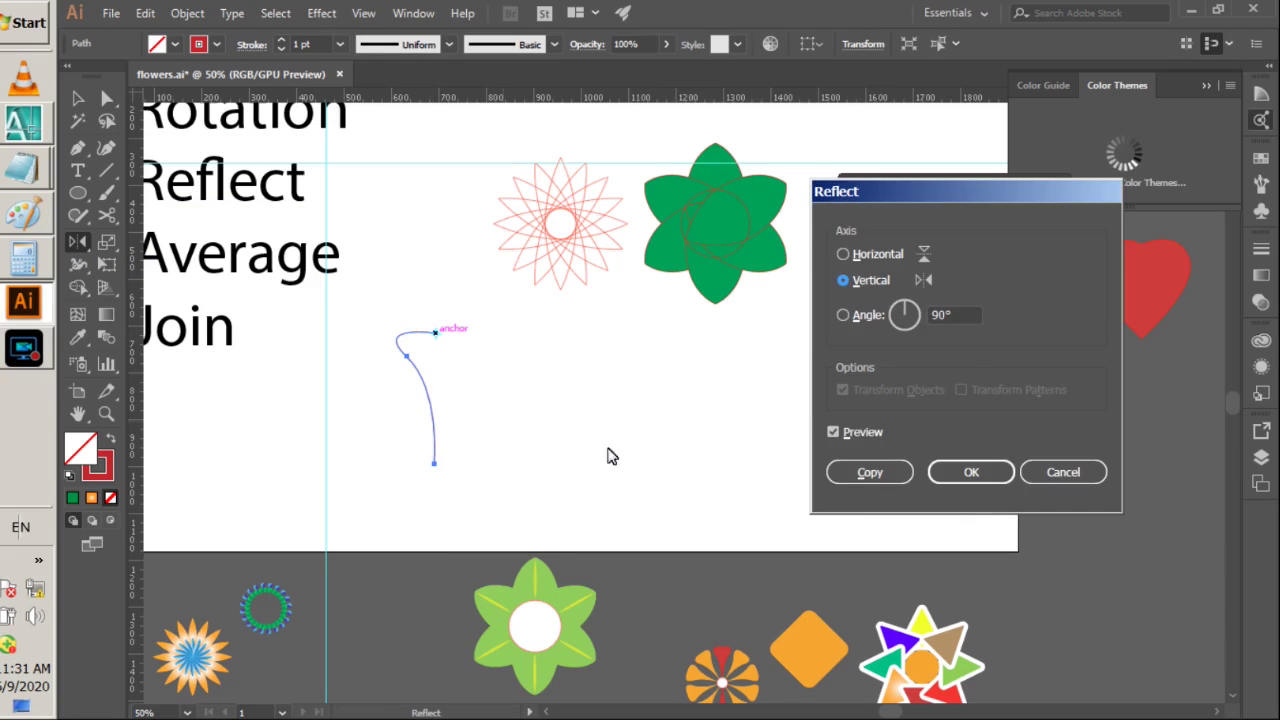
pyautogui.click(858, 478)
pyautogui.press('v')
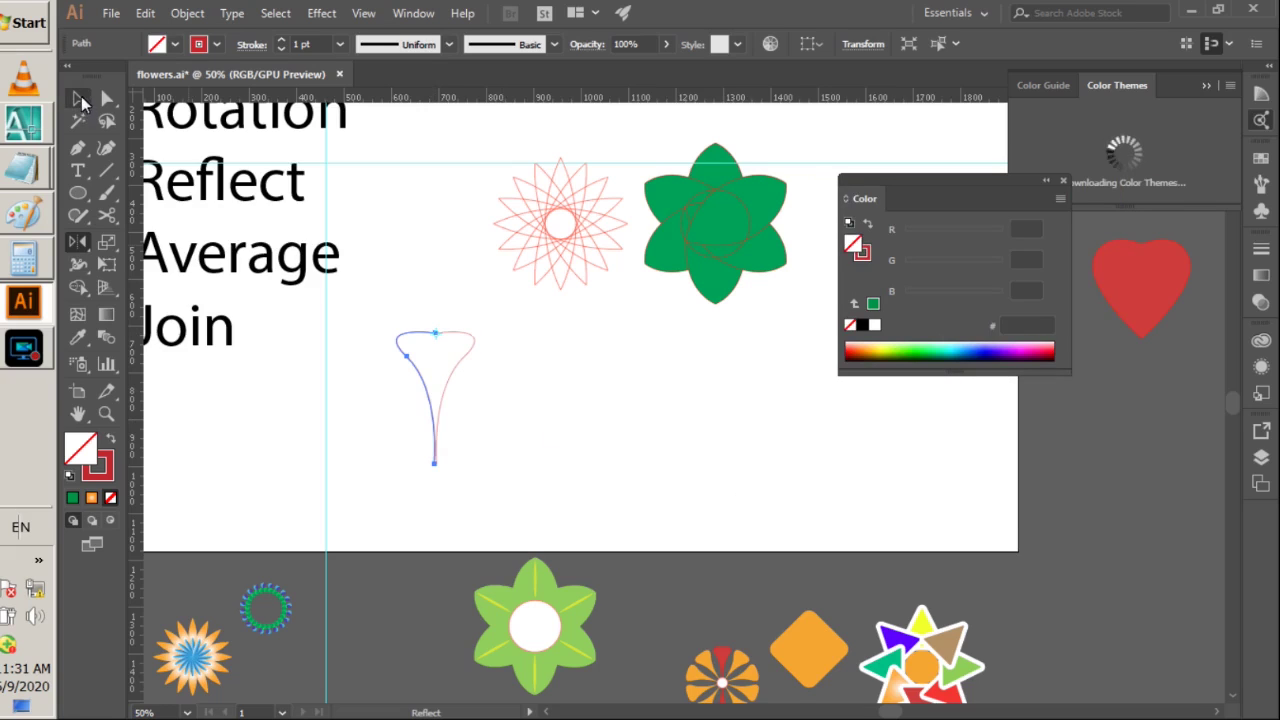
pyautogui.click(583, 472)
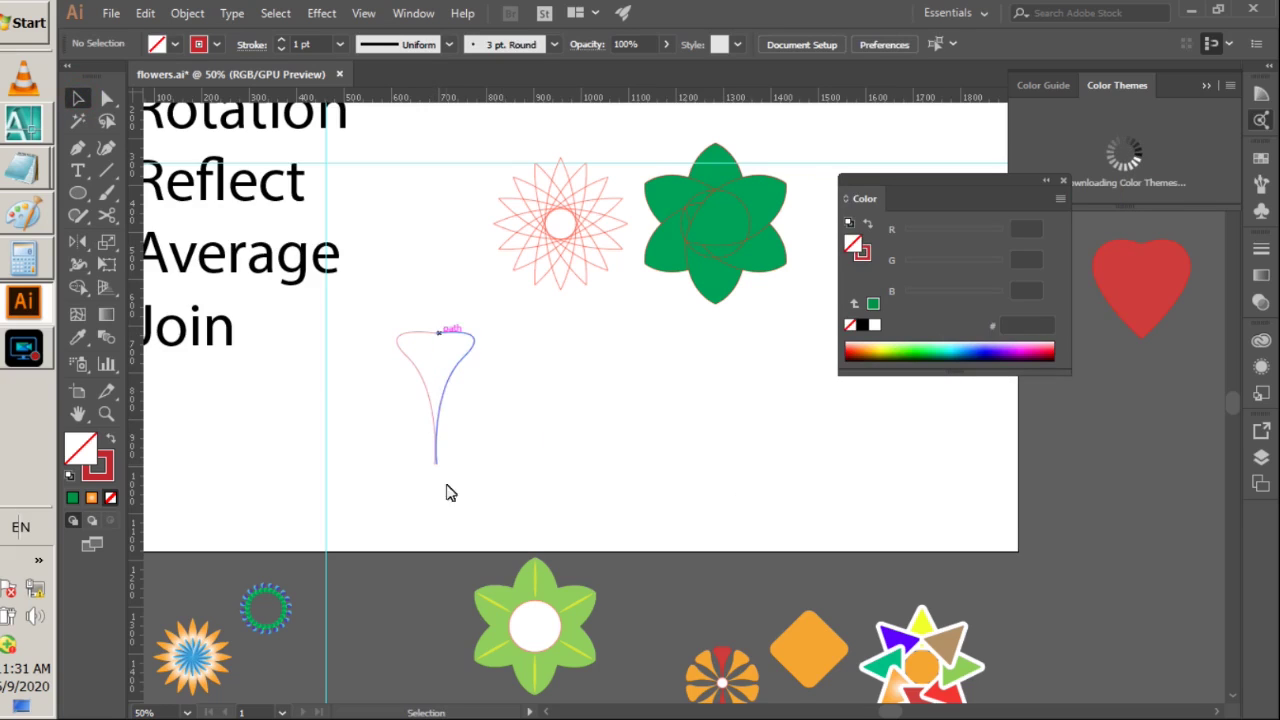
# - Average the two halves' bottom end anchors along both axes and join them into one point
pyautogui.click(107, 97)
pyautogui.moveTo(453, 481); pyautogui.dragTo(418, 456)
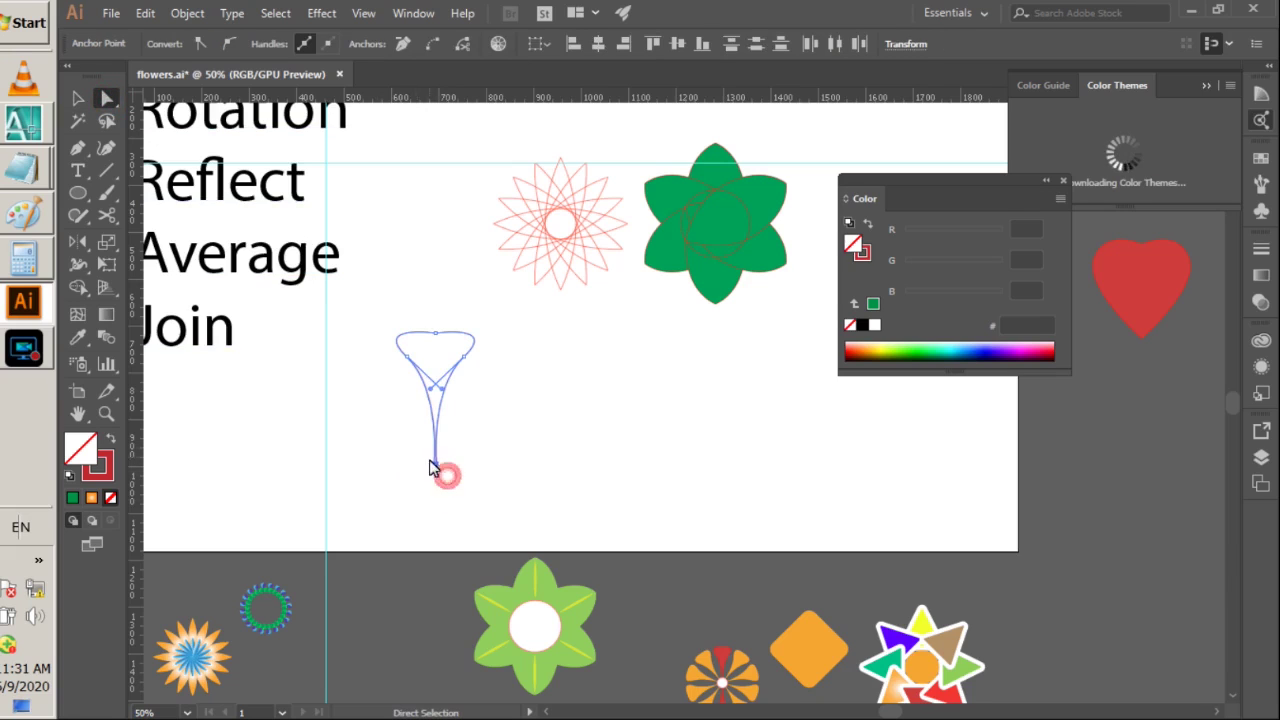
pyautogui.rightClick(434, 462)
pyautogui.click(508, 252)
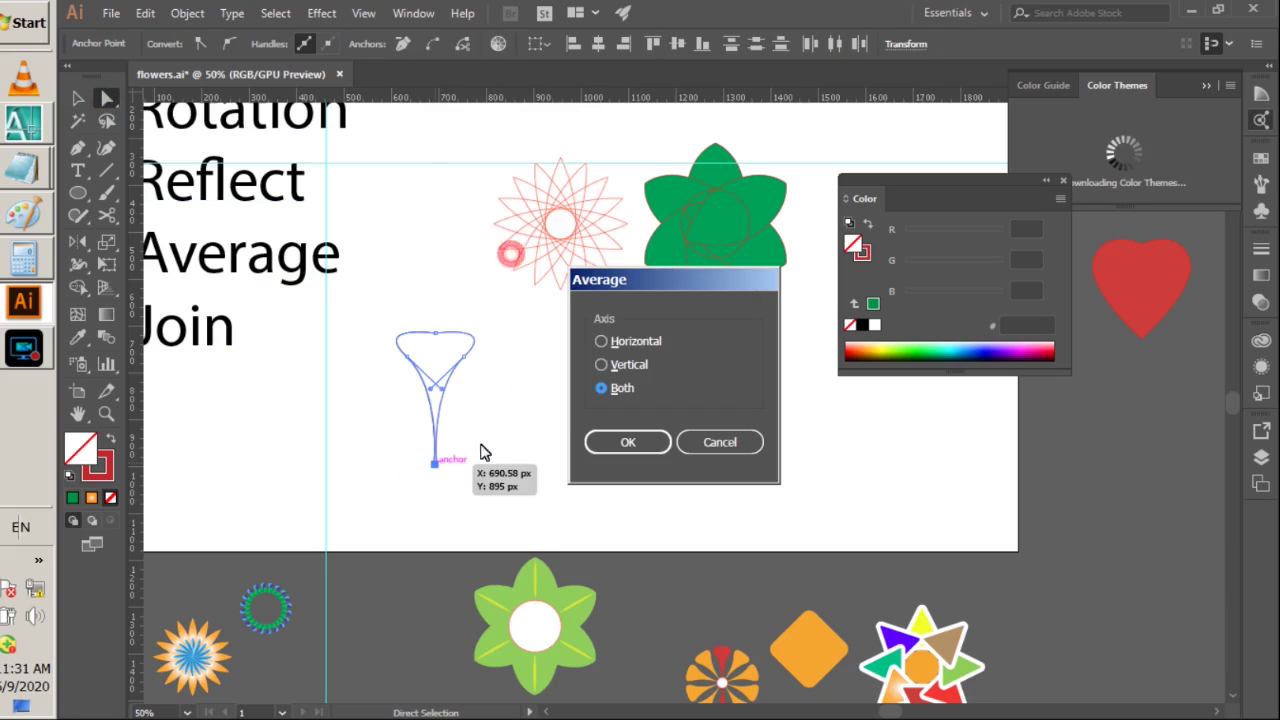
pyautogui.click(628, 442)
pyautogui.scroll(4, 440, 485)
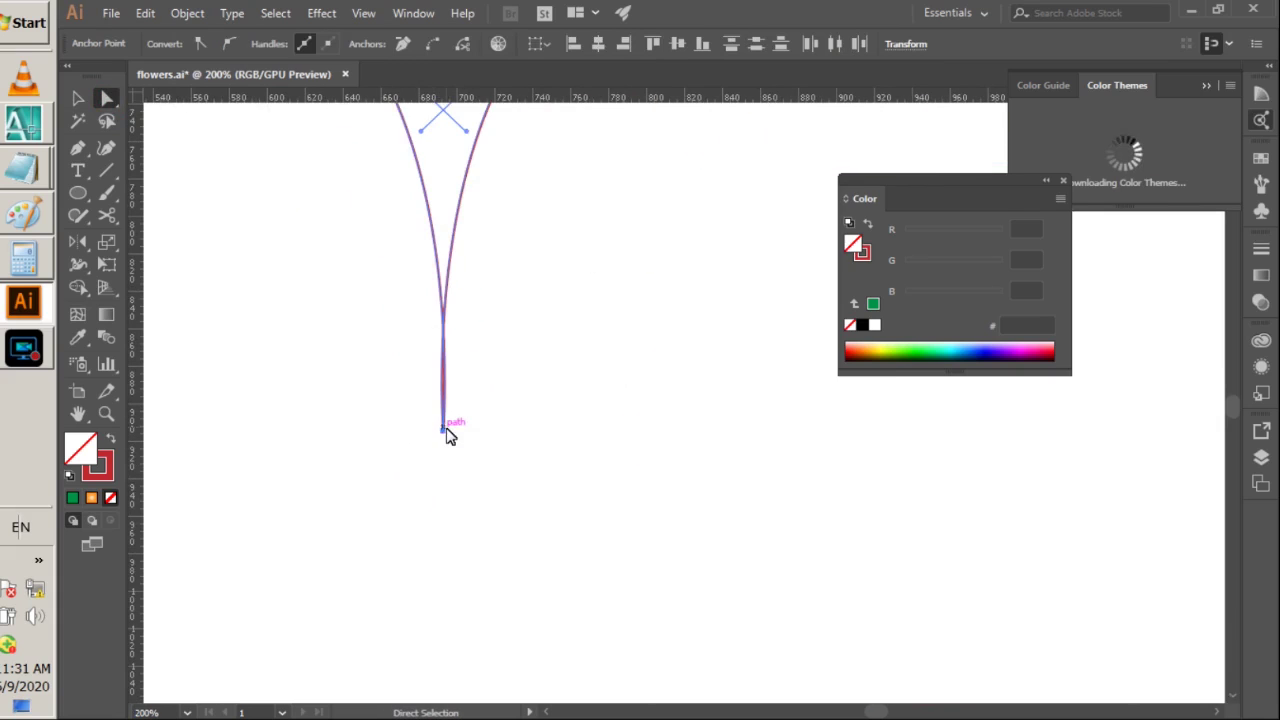
pyautogui.rightClick(447, 433)
pyautogui.click(514, 199)
pyautogui.scroll(-4, 475, 255)
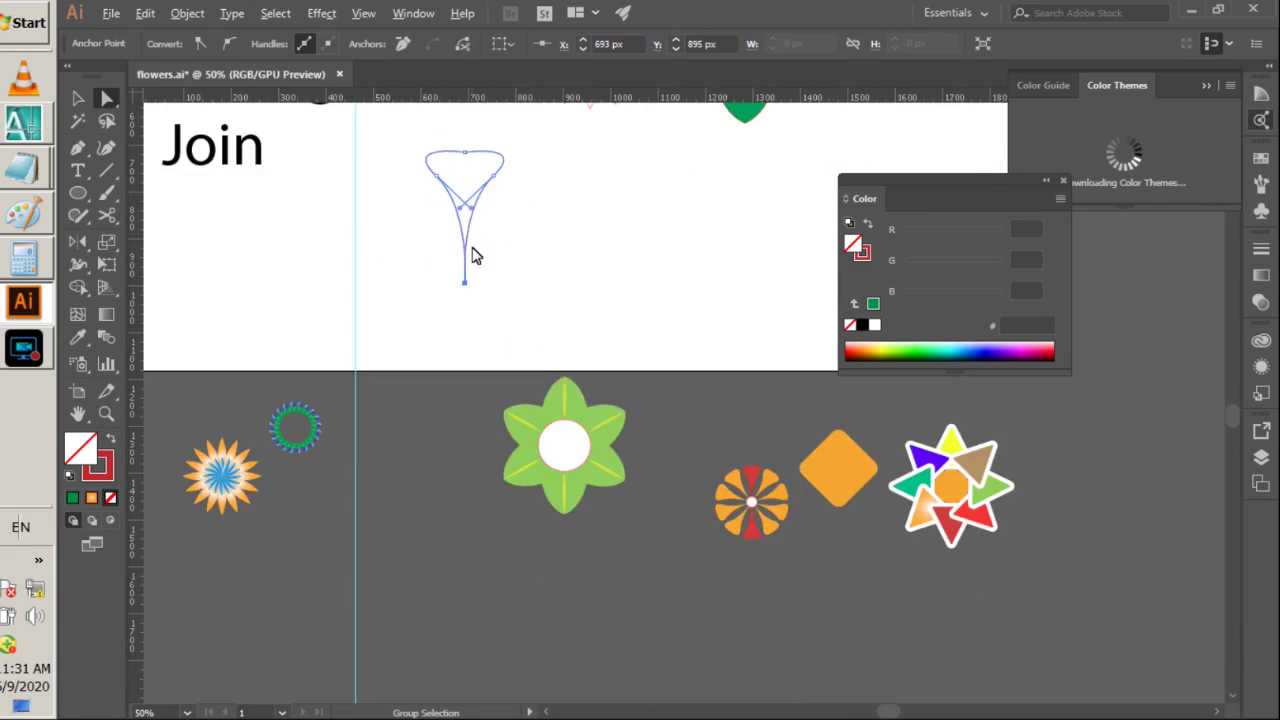
# - Average the top end anchors of the petal along both axes, join them to close the outline, and deselect it
pyautogui.scroll(4, 477, 163)
pyautogui.moveTo(472, 181); pyautogui.dragTo(437, 148)
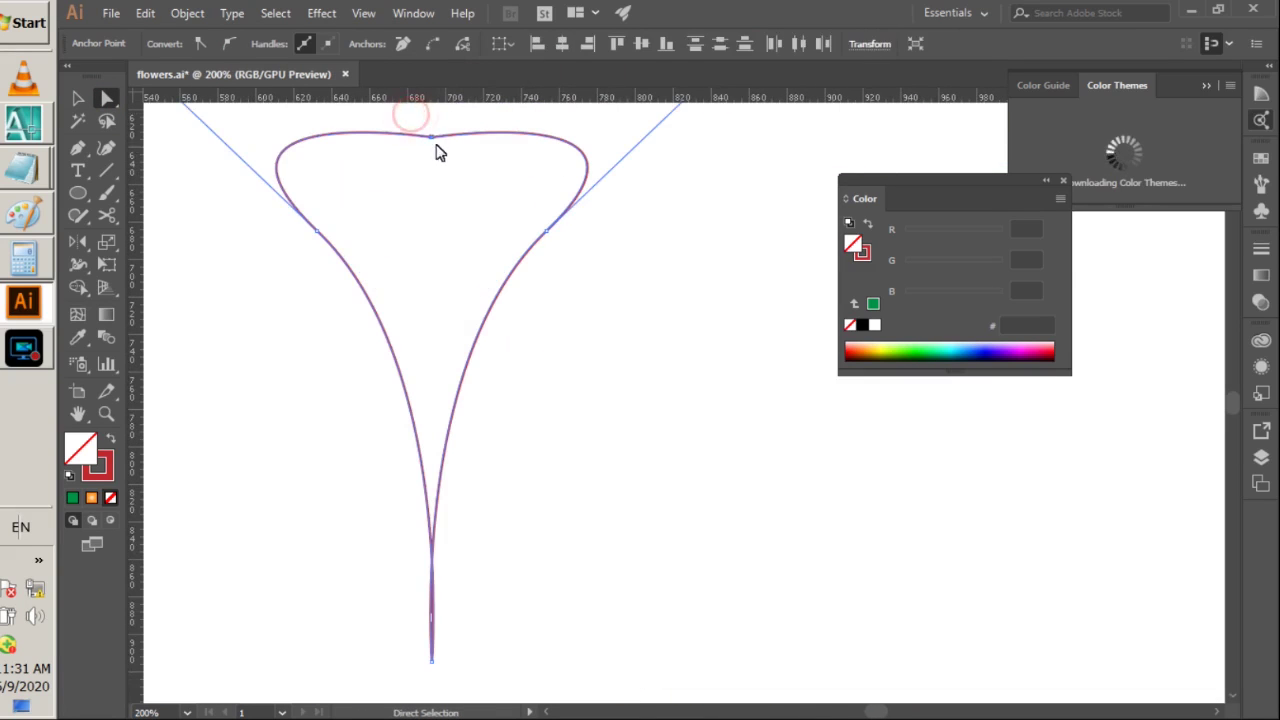
pyautogui.rightClick(431, 141)
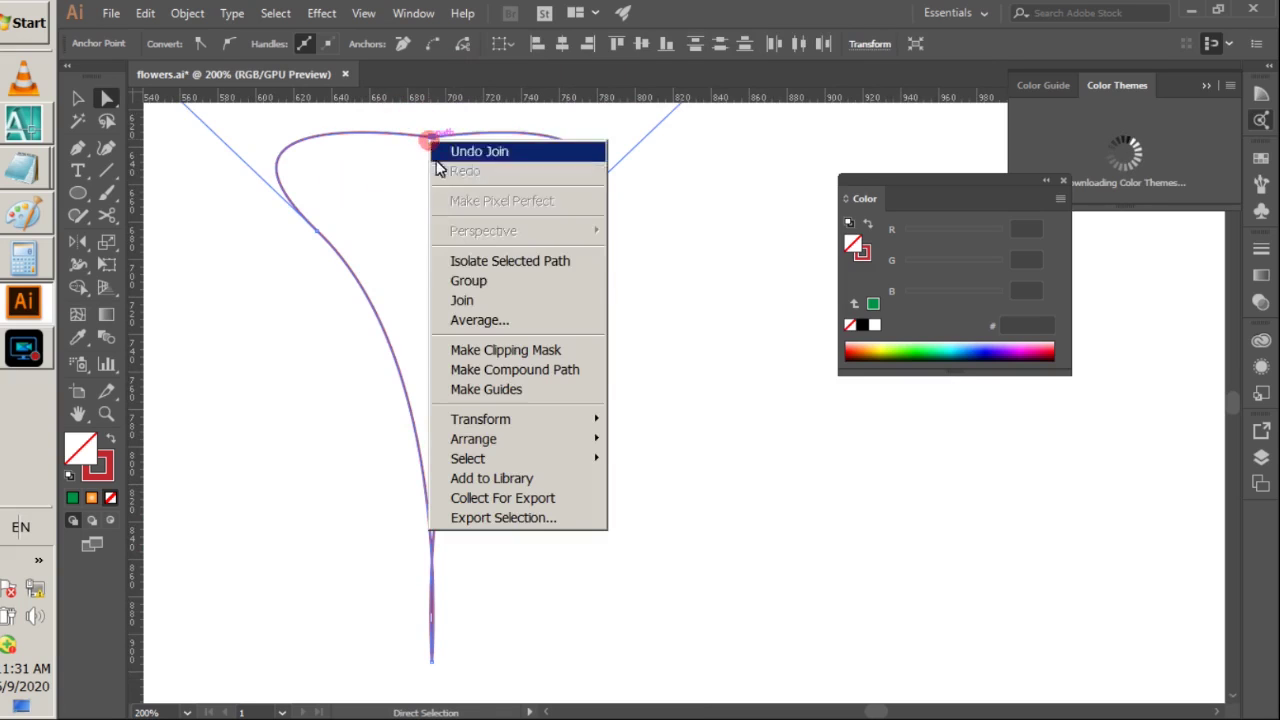
pyautogui.click(458, 319)
pyautogui.click(644, 441)
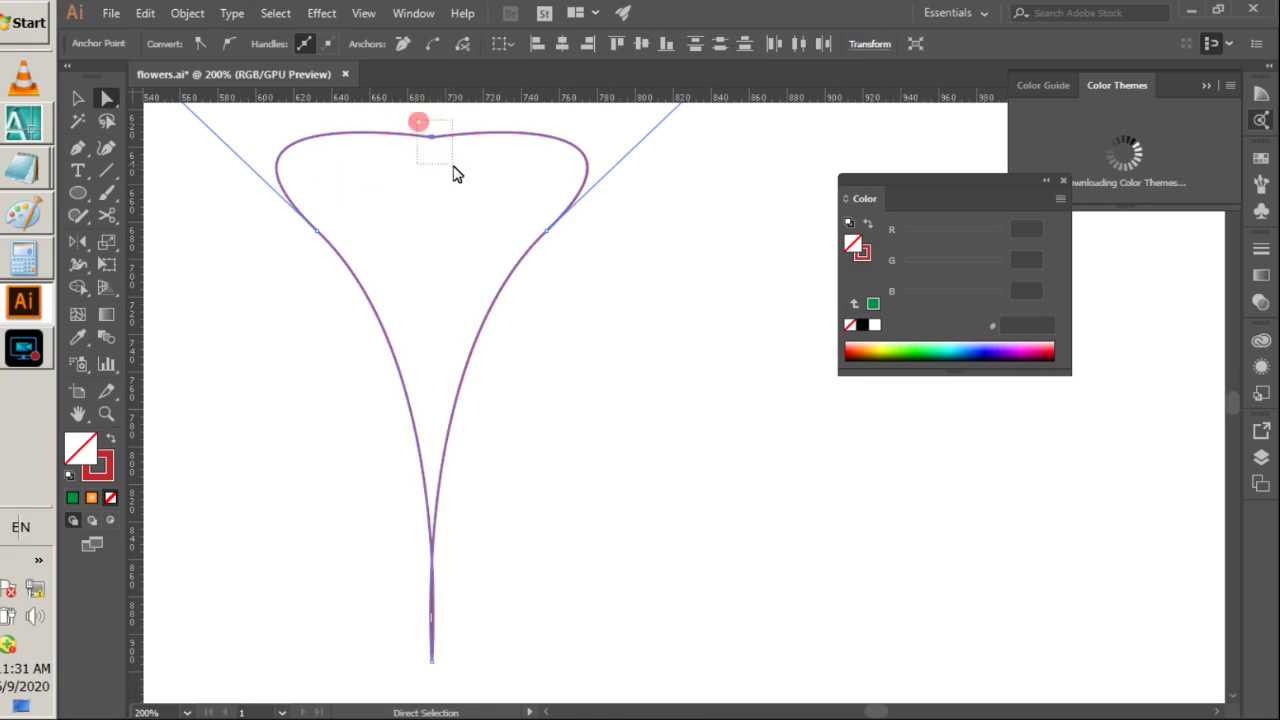
pyautogui.moveTo(455, 175); pyautogui.dragTo(431, 143)
pyautogui.rightClick(431, 143)
pyautogui.click(461, 288)
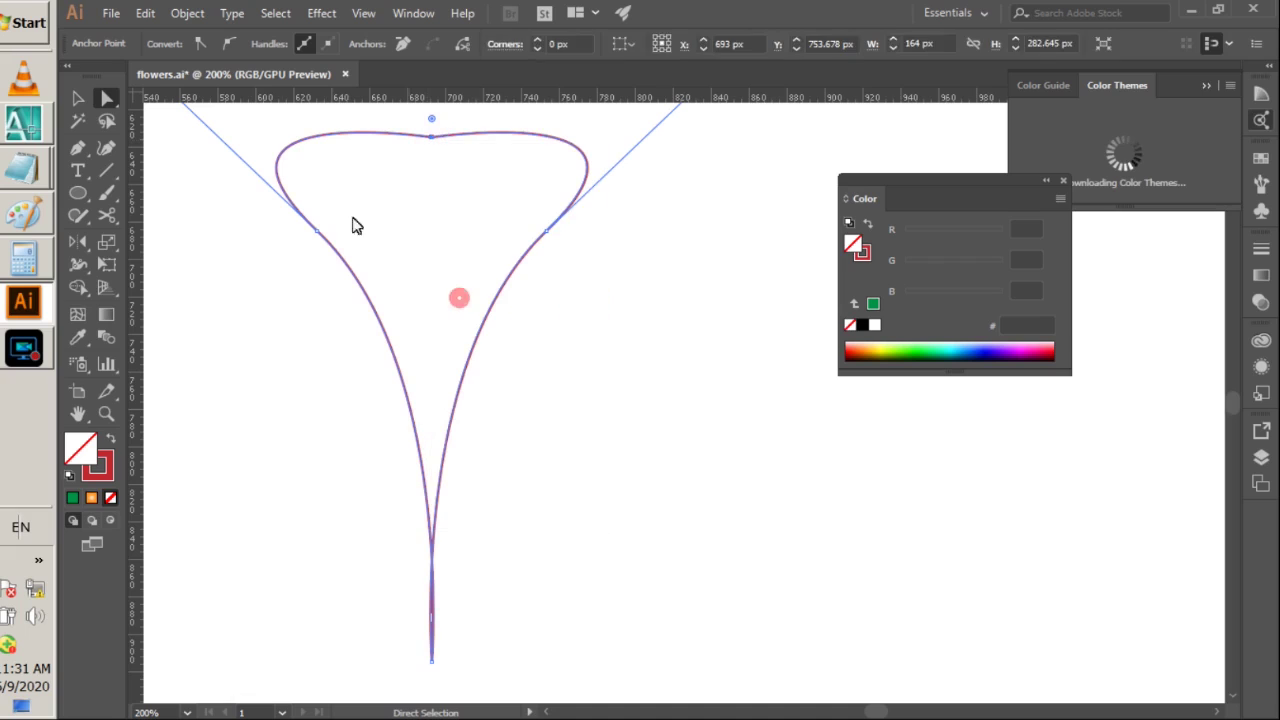
pyautogui.press('v')
pyautogui.click(389, 167)
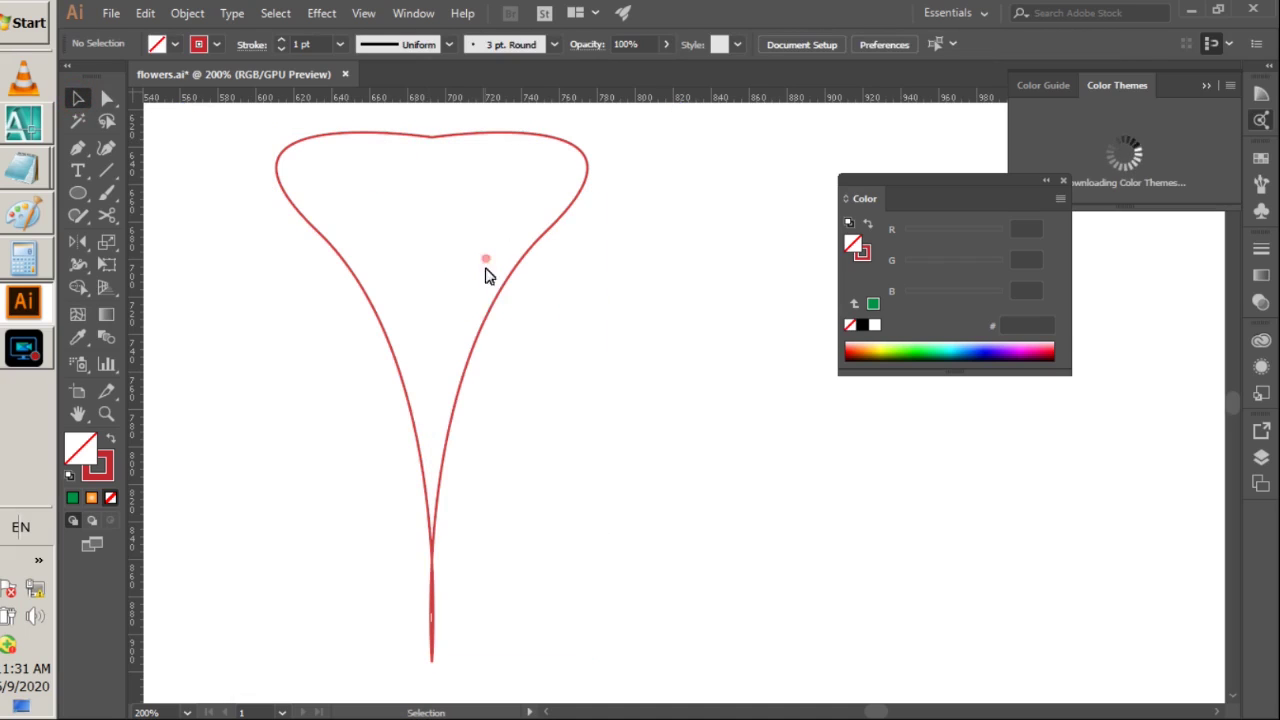
# - Fill the joined petal with pure red (FF0000) and deselect it
pyautogui.click(277, 166)
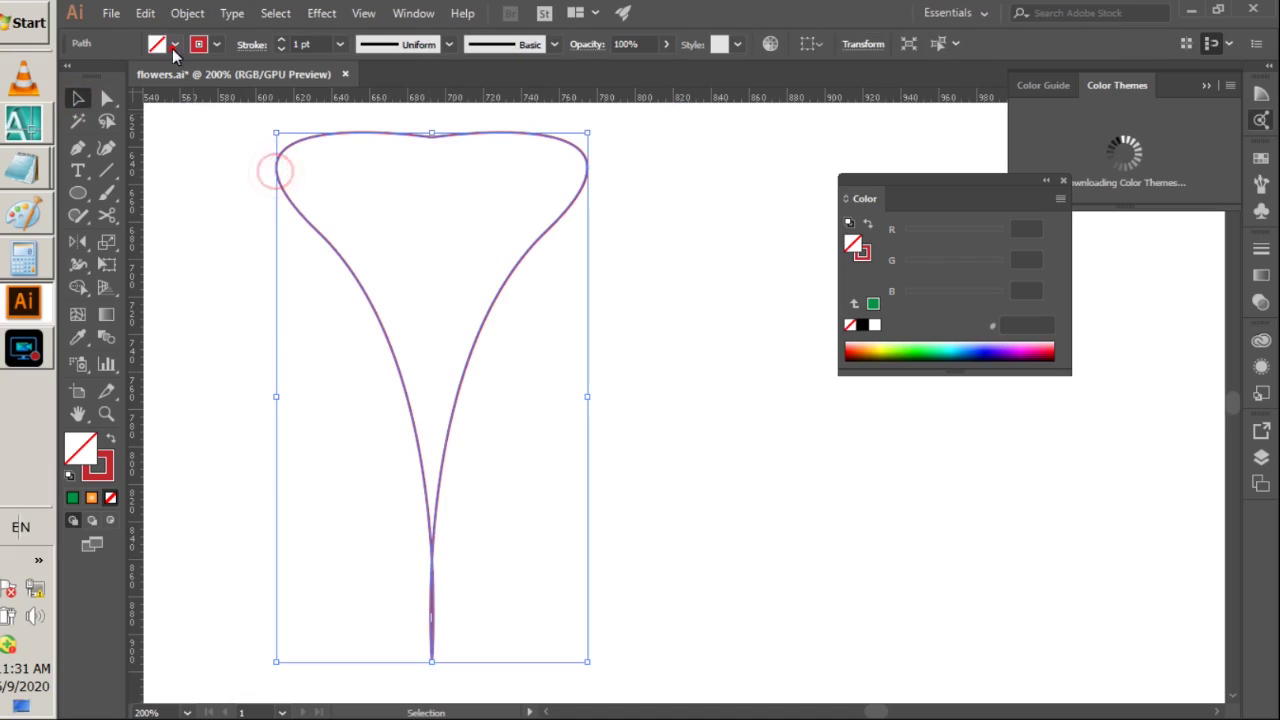
pyautogui.click(160, 44)
pyautogui.click(126, 78)
pyautogui.click(268, 397)
pyautogui.click(241, 407)
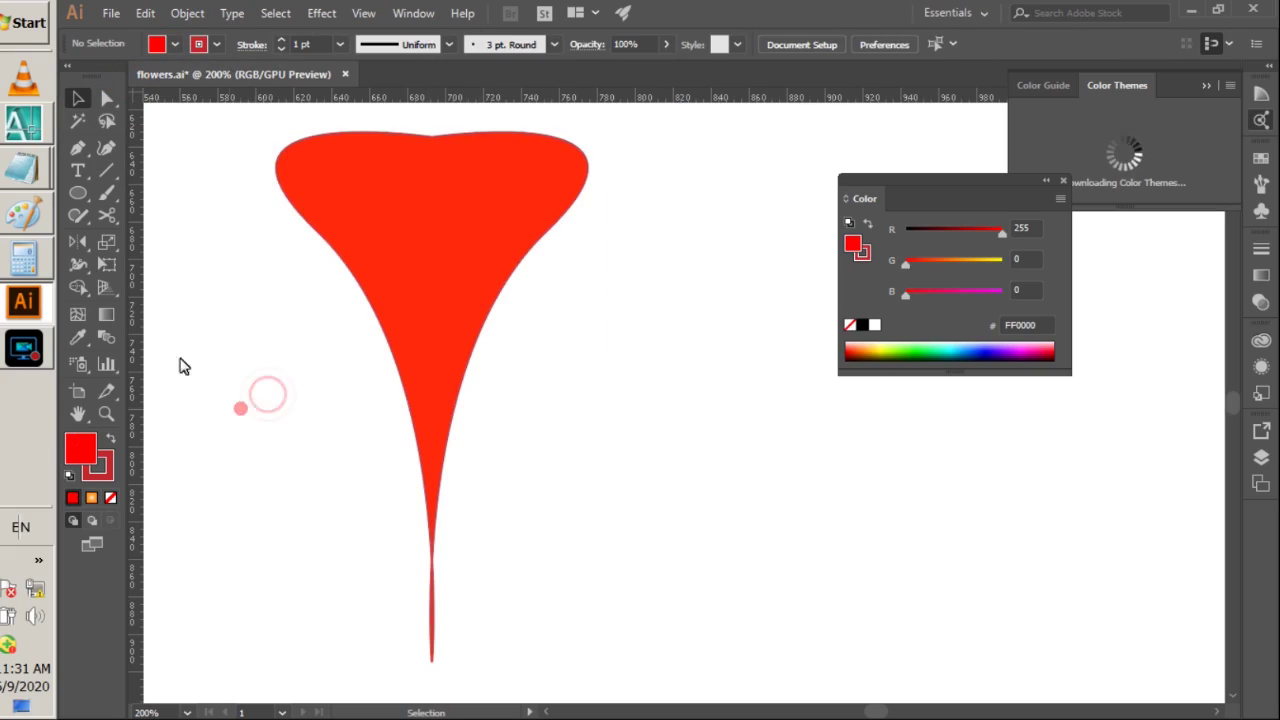
# - Scale the red petal down proportionally to about three quarters of its size, keeping its top edge in place, and deselect it
pyautogui.click(441, 371)
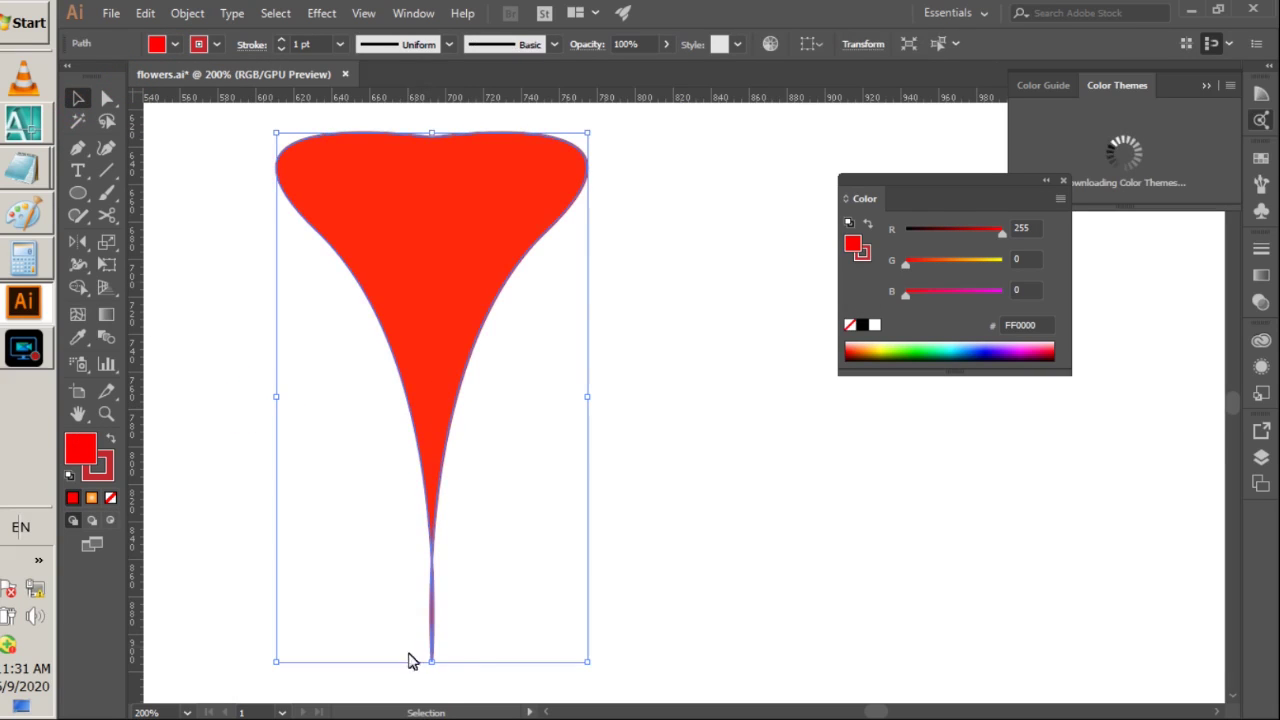
pyautogui.moveTo(435, 666); pyautogui.dragTo(543, 515)
pyautogui.click(540, 466)
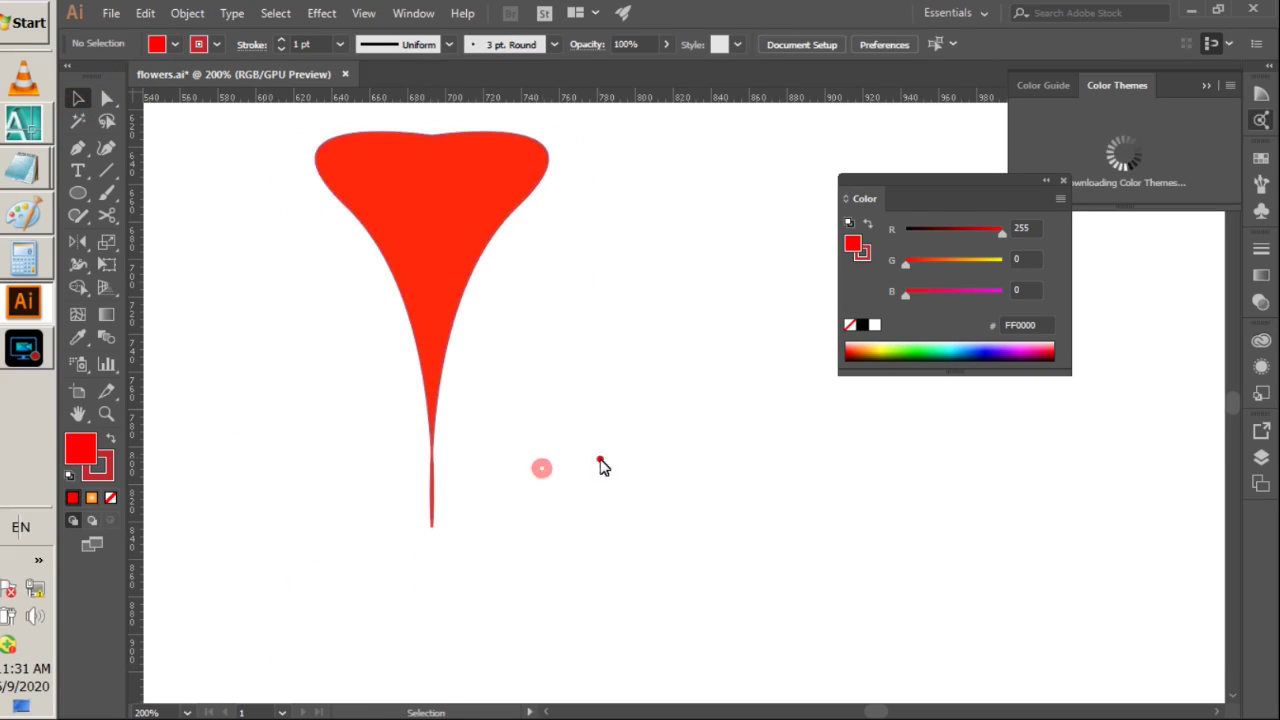
pyautogui.click(600, 462)
# - Draw a small circle about 30 px wide below the petal's tip and fill it with cyan (00FFFF)
pyautogui.scroll(-4, 600, 462)
pyautogui.scroll(-3, 886, 659)
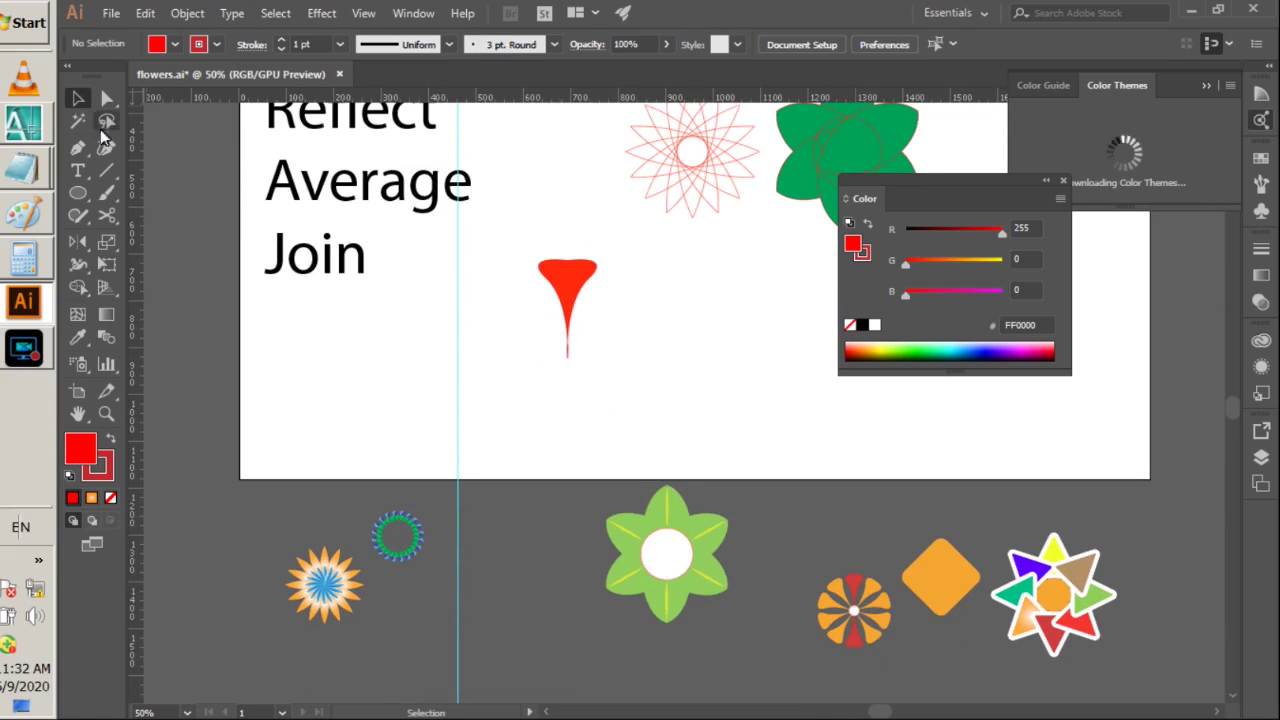
pyautogui.moveTo(592, 405); pyautogui.dragTo(606, 432)
pyautogui.click(78, 99)
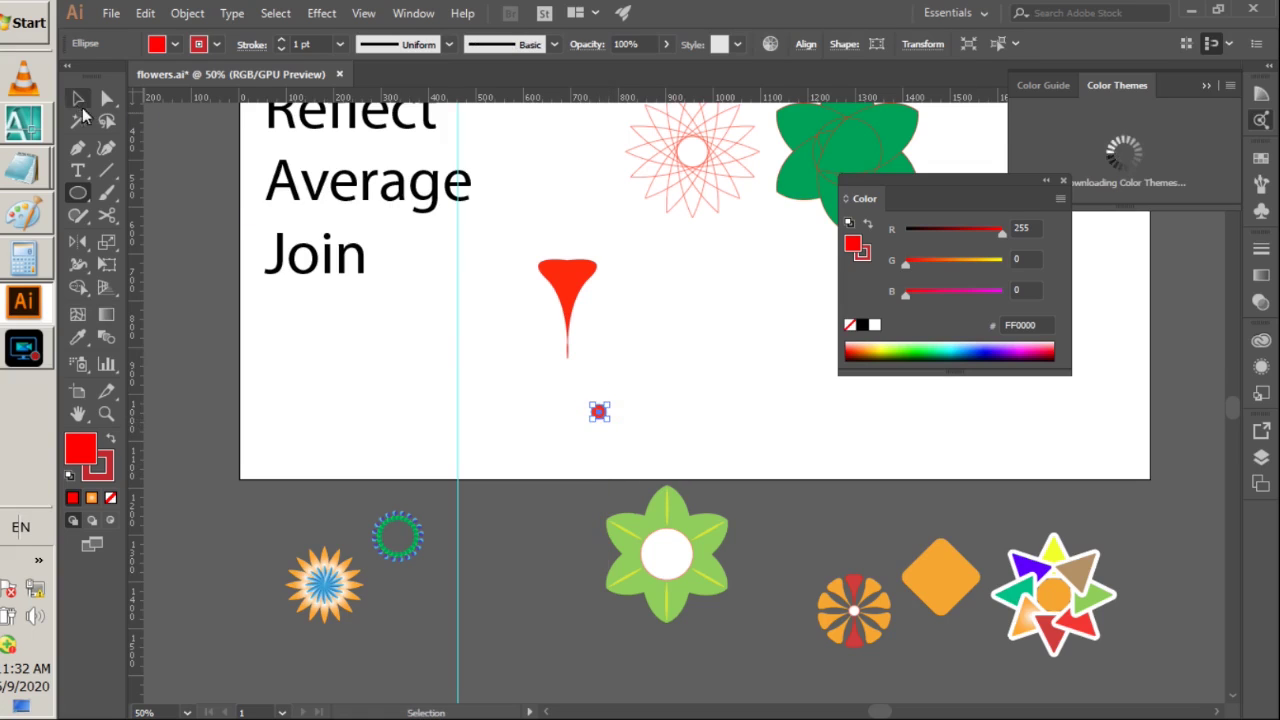
pyautogui.click(471, 353)
pyautogui.click(590, 406)
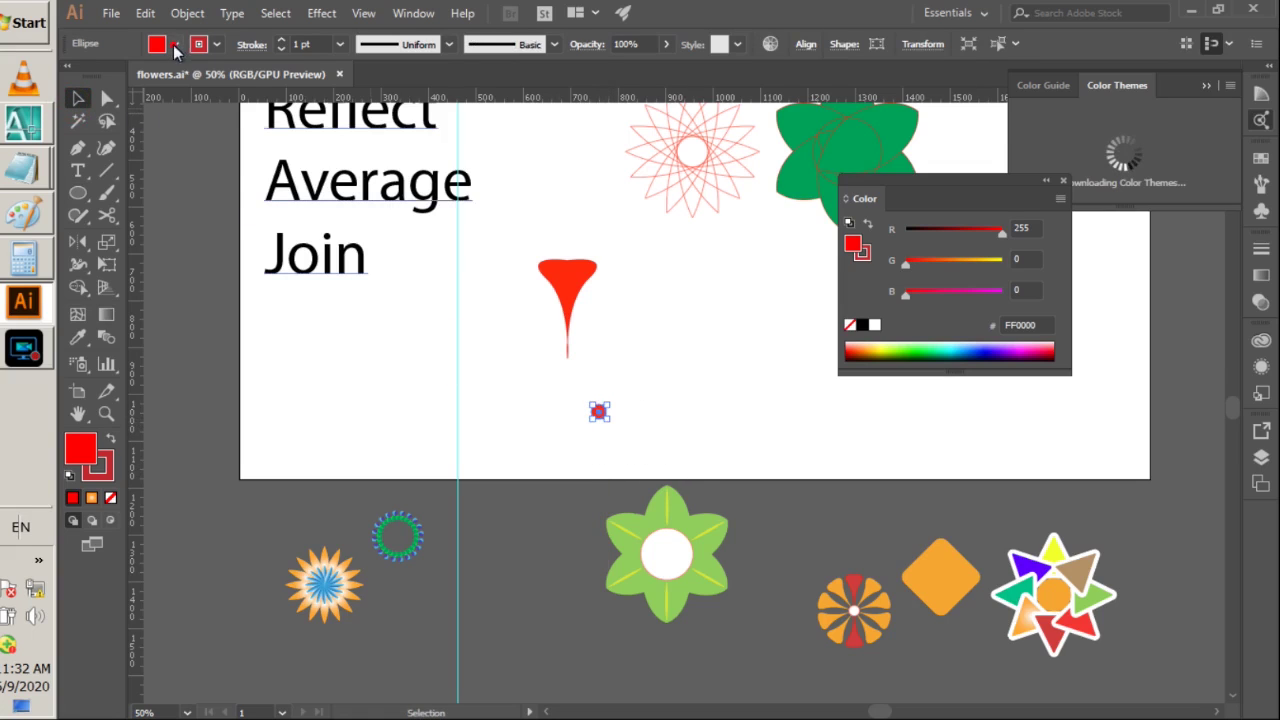
pyautogui.click(175, 44)
pyautogui.click(168, 80)
pyautogui.click(394, 428)
# - Align the red petal and the cyan circle to a common horizontal centre
pyautogui.moveTo(529, 214); pyautogui.dragTo(640, 478)
pyautogui.click(805, 44)
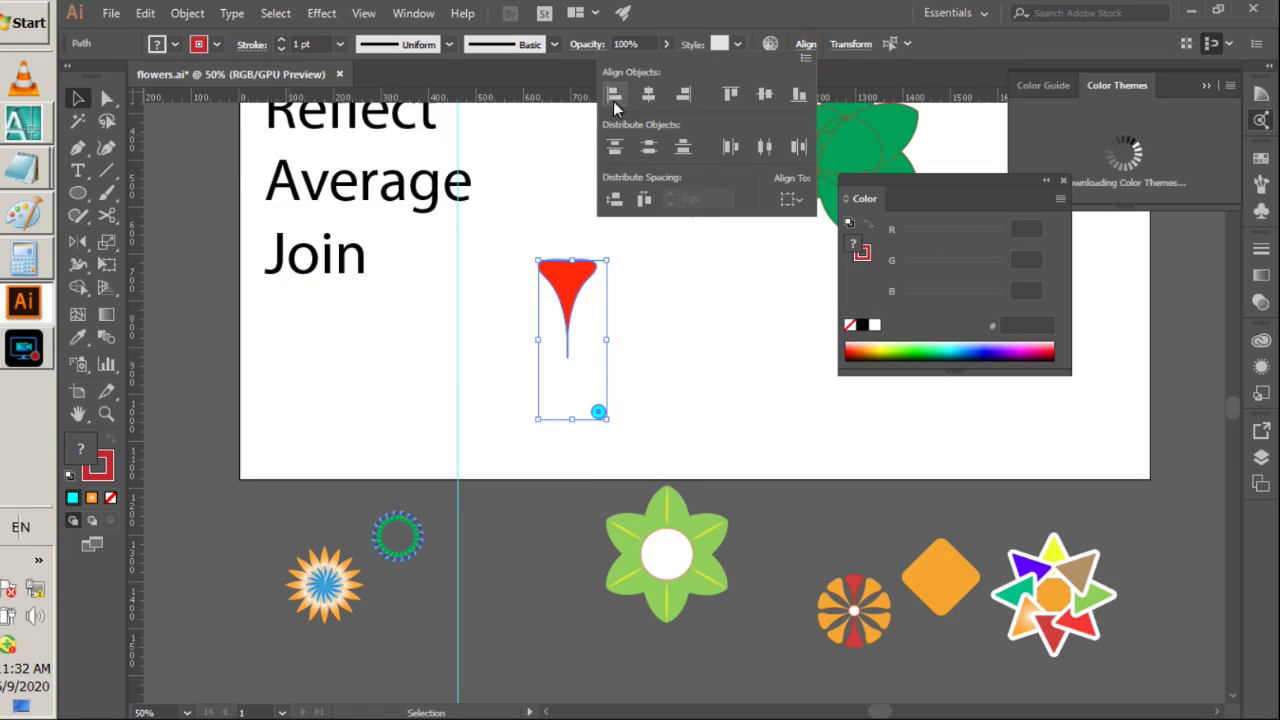
pyautogui.click(650, 96)
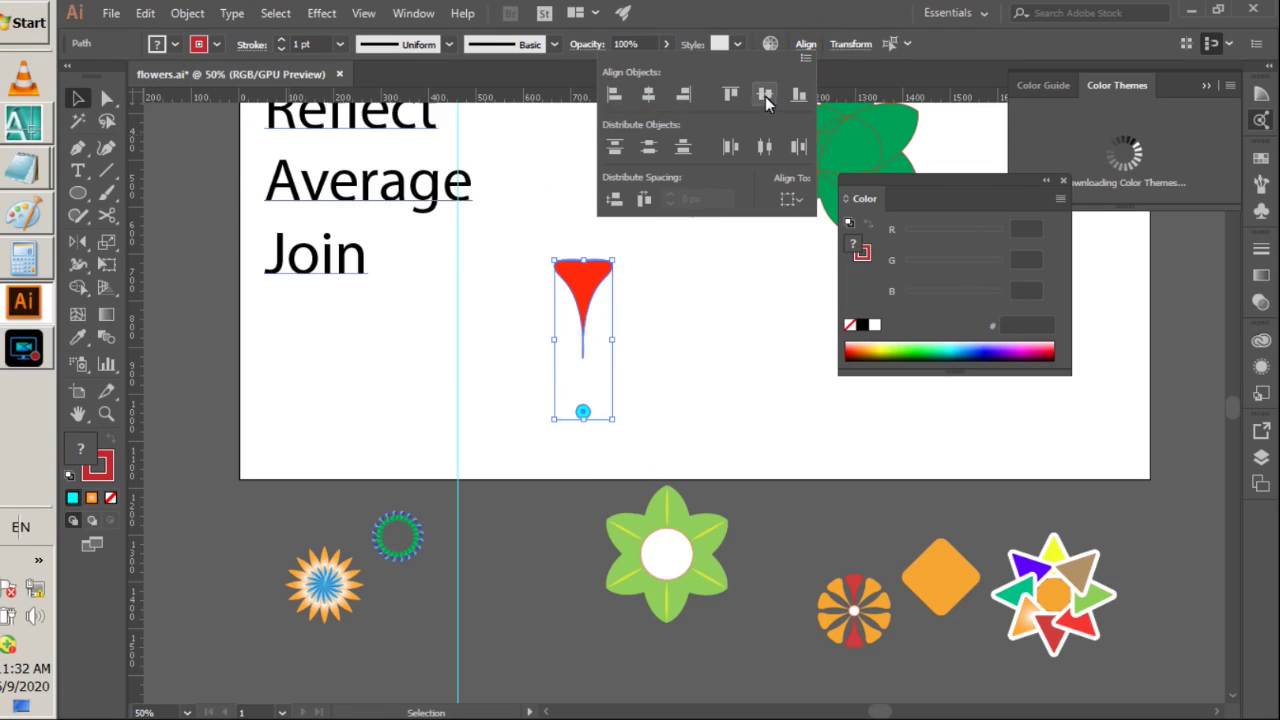
# - Try to align the petal and the cyan circle by their top edges
pyautogui.click(731, 93)
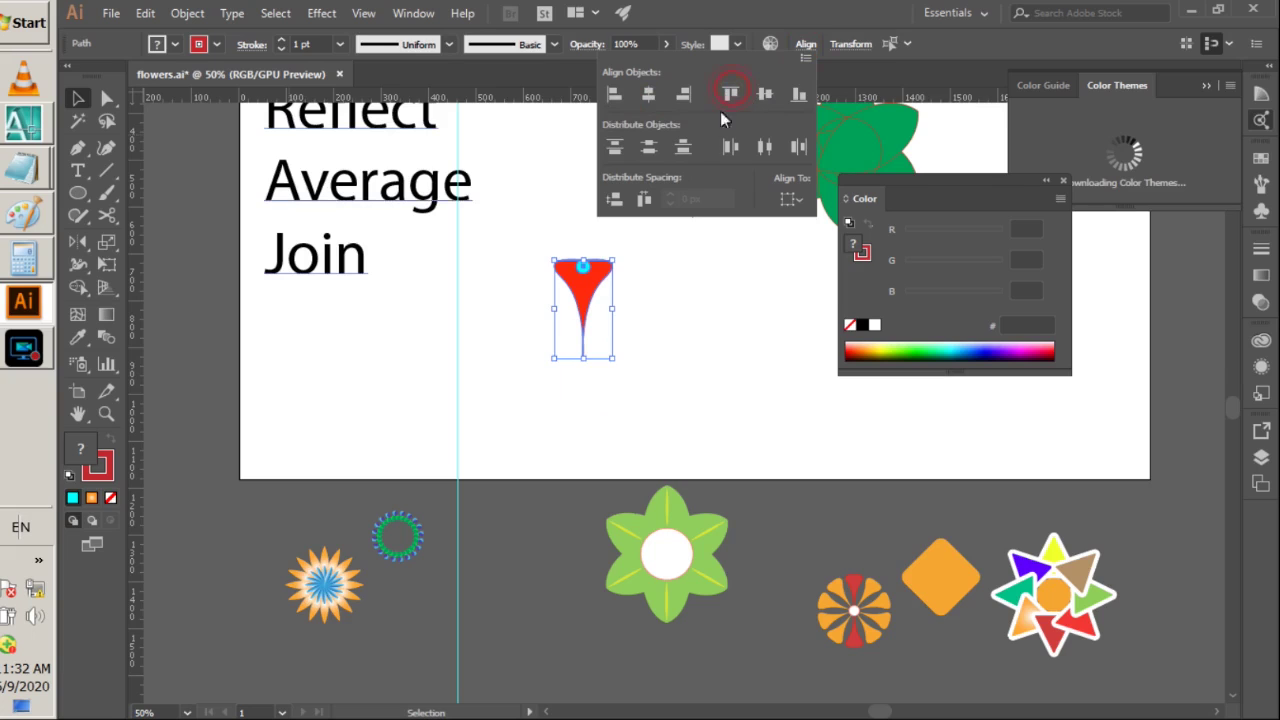
pyautogui.click(598, 278)
pyautogui.hotkey('ctrl', 'z')
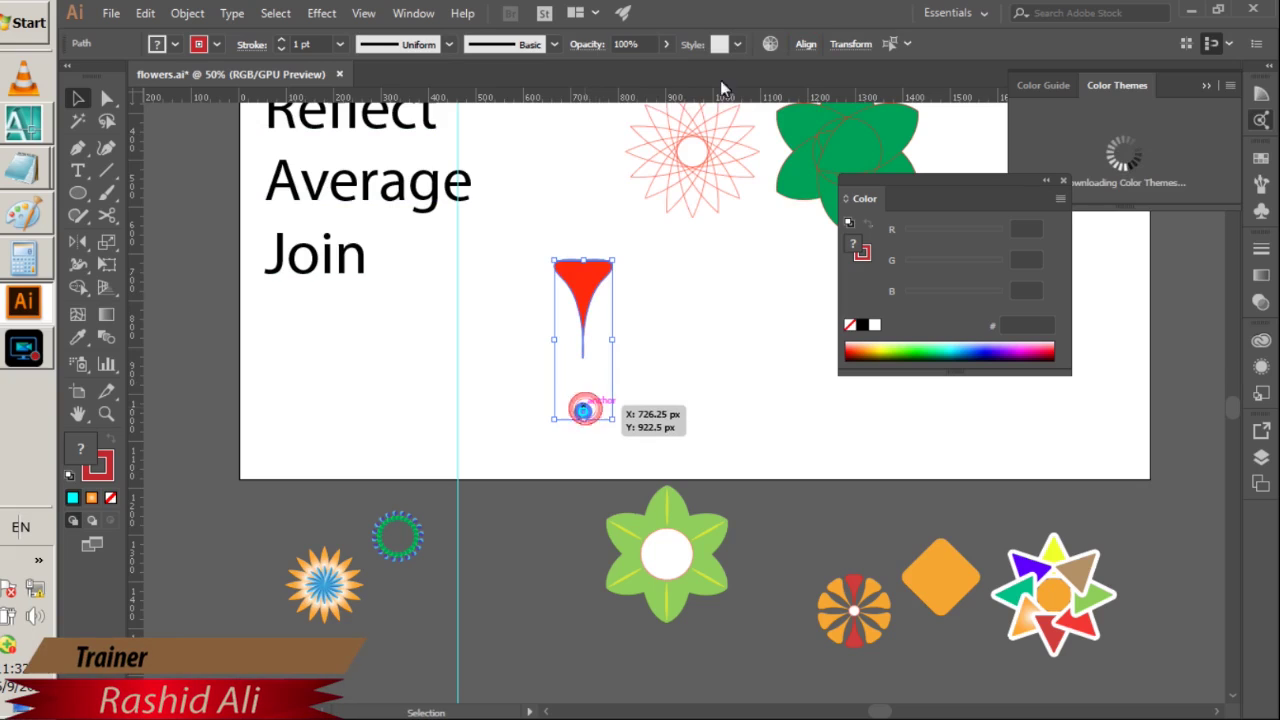
# - Align the petal's top edge to the cyan circle as key object, and move the petal up so its tip touches the circle's top
pyautogui.click(804, 44)
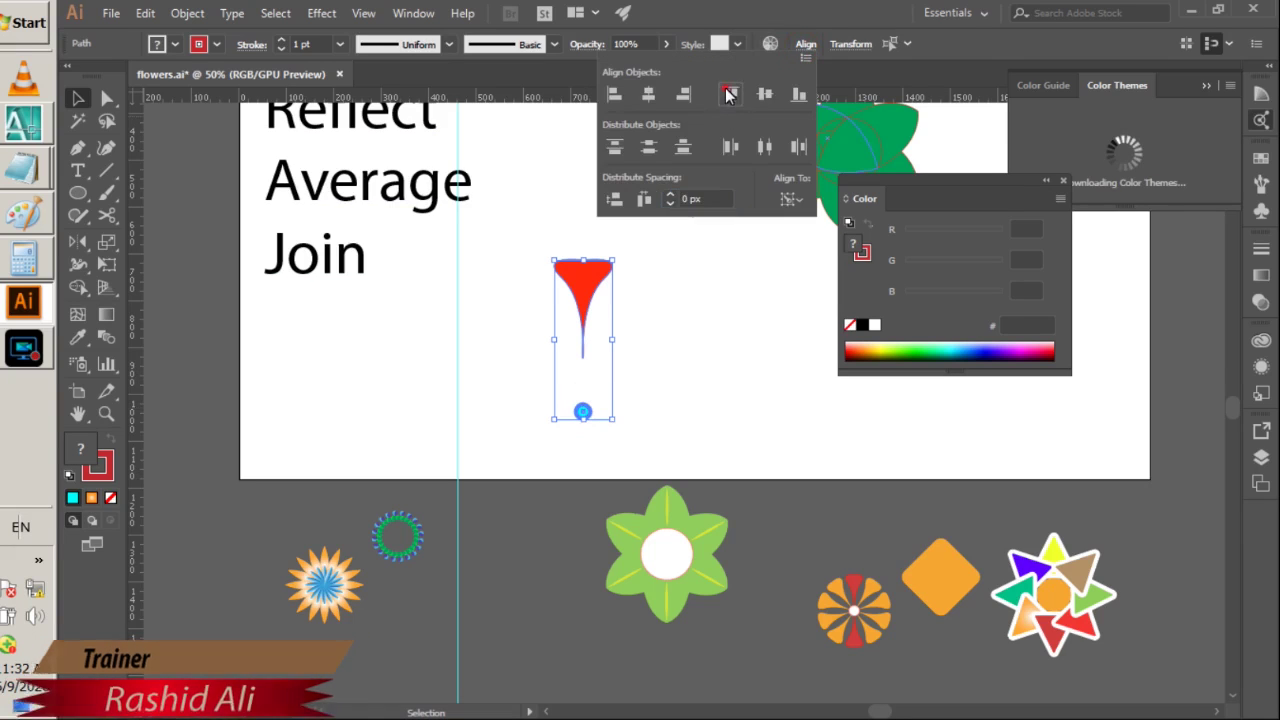
pyautogui.click(731, 93)
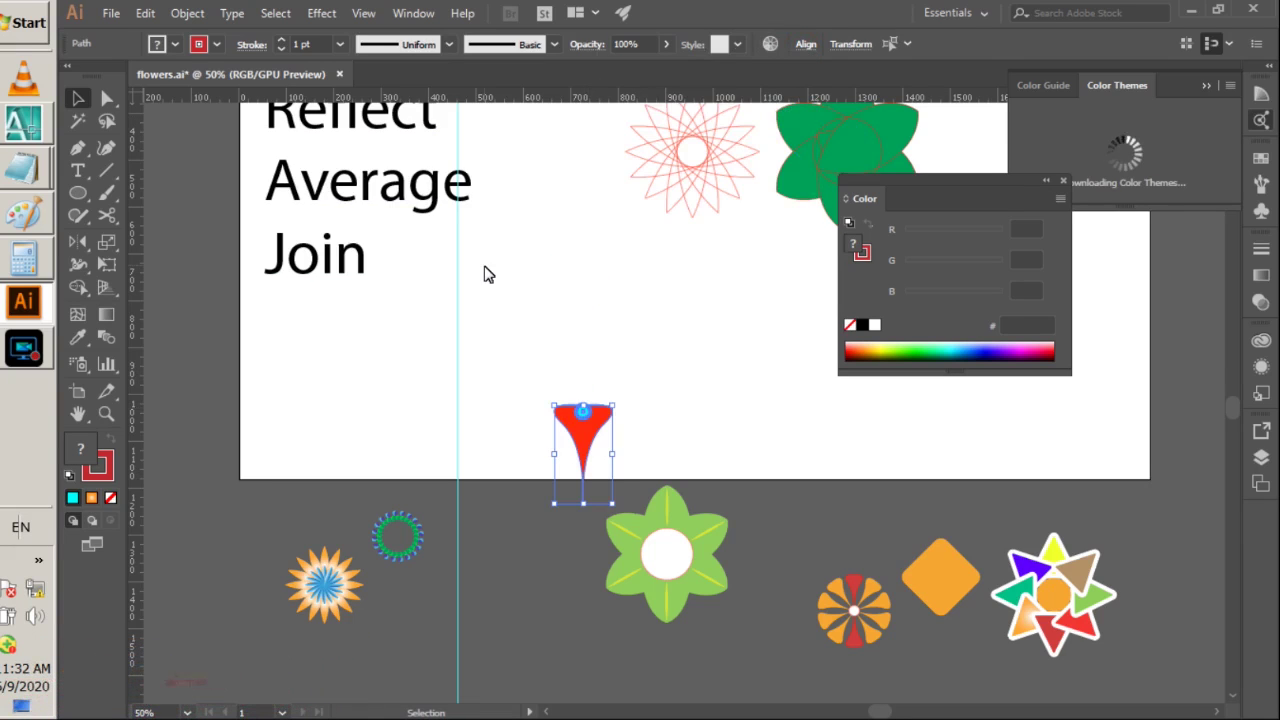
pyautogui.click(415, 387)
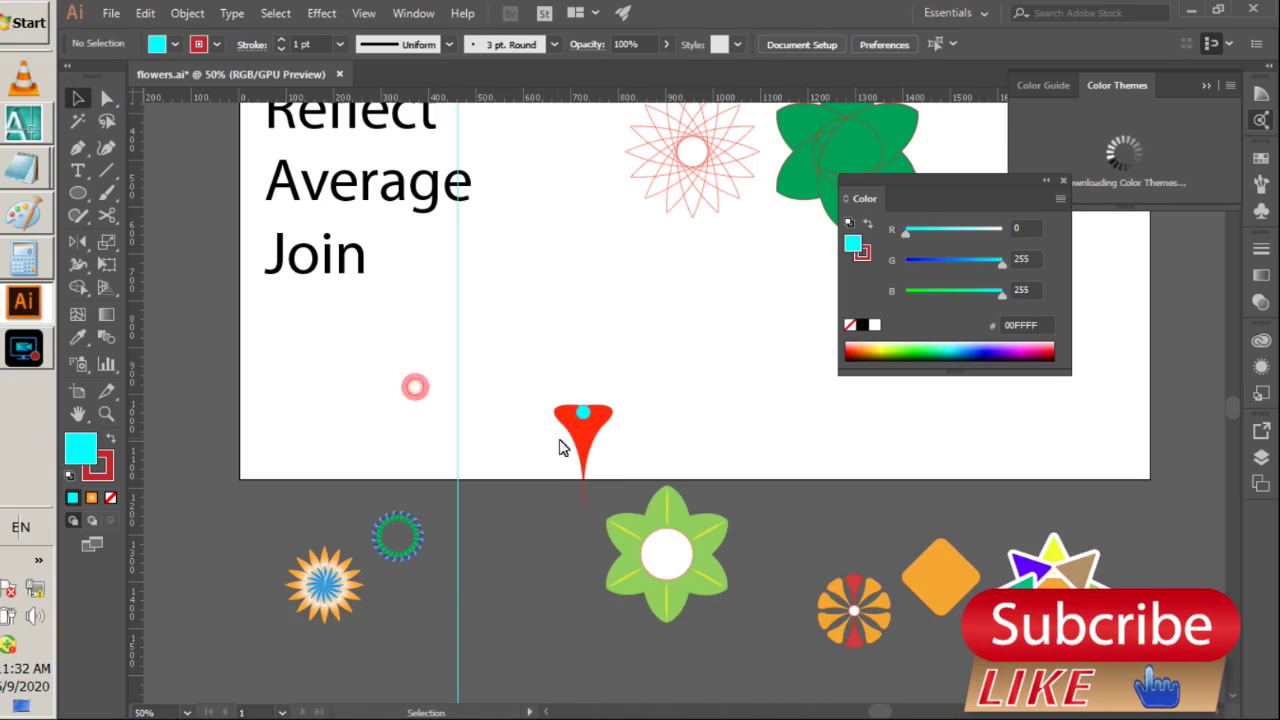
pyautogui.click(585, 440)
pyautogui.moveTo(585, 410)
pyautogui.mouseDown()
pyautogui.moveTo(588, 348)
pyautogui.moveTo(585, 400)
pyautogui.mouseUp()
pyautogui.scroll(2, 585, 415)
pyautogui.click(629, 446)
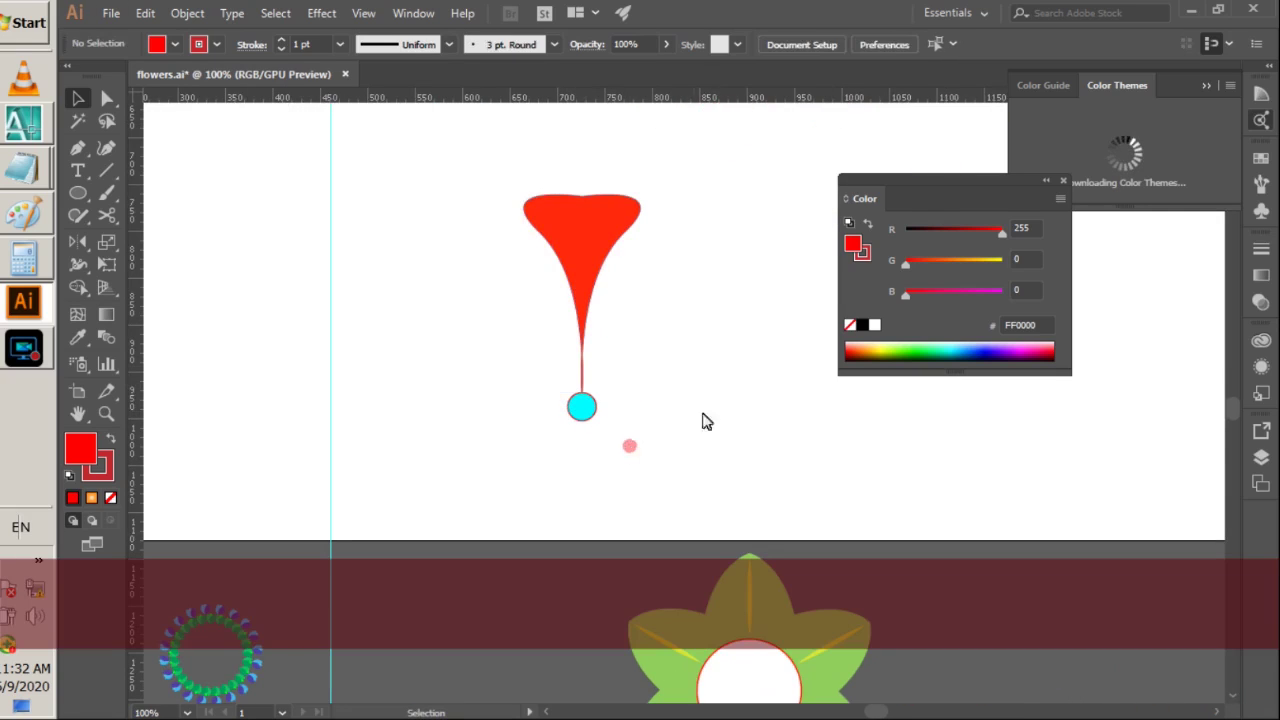
# - Rotate a copy of the red petal by 45° around the cyan circle's centre
pyautogui.click(573, 243)
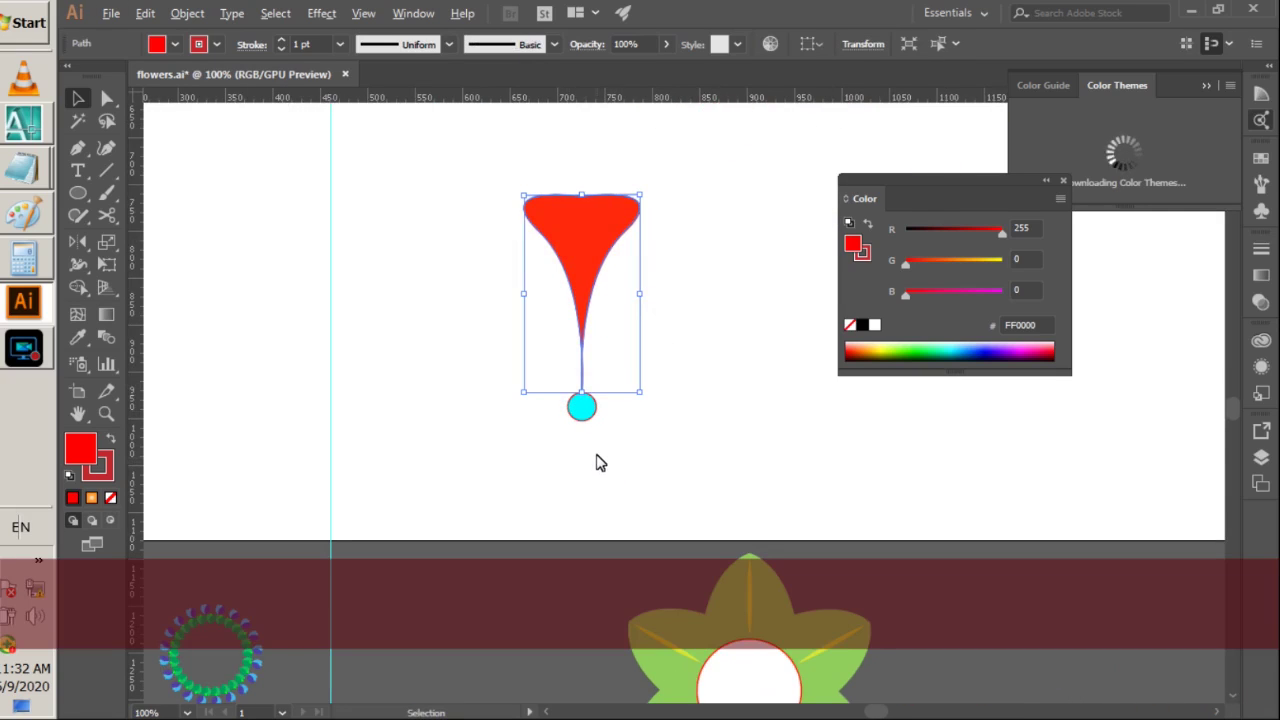
pyautogui.scroll(1, 600, 463)
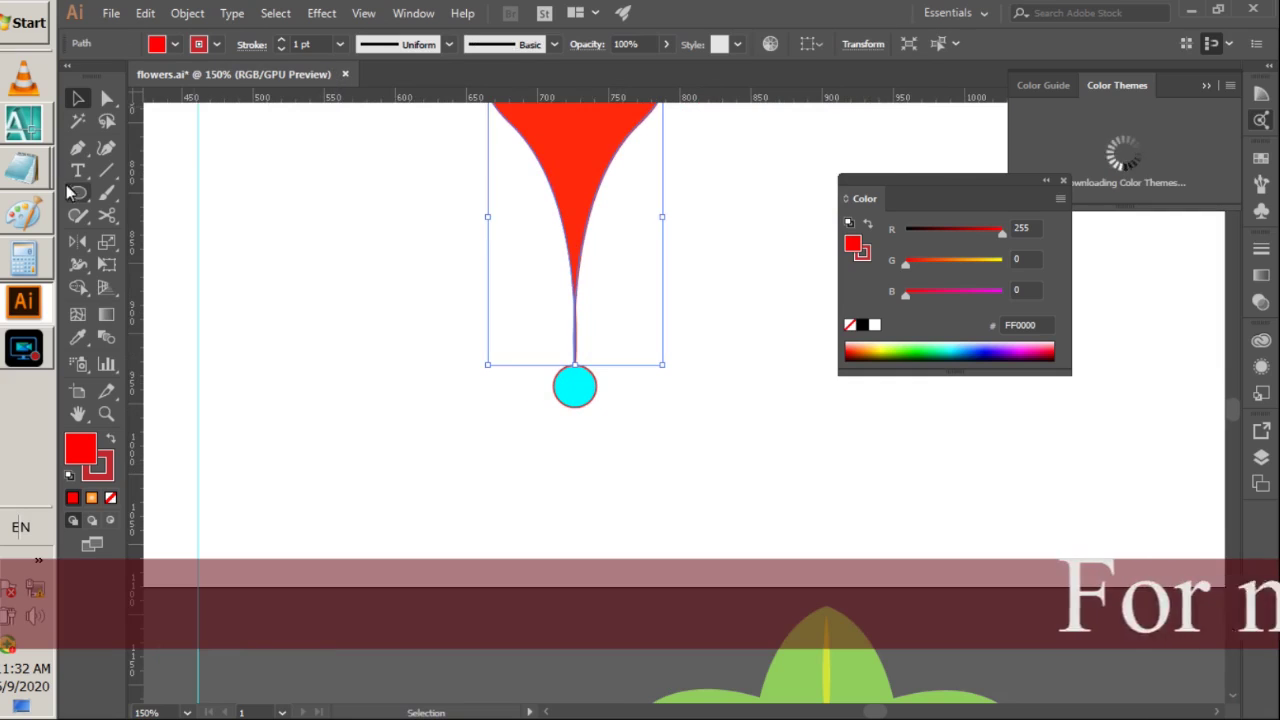
pyautogui.click(78, 241)
pyautogui.click(158, 244)
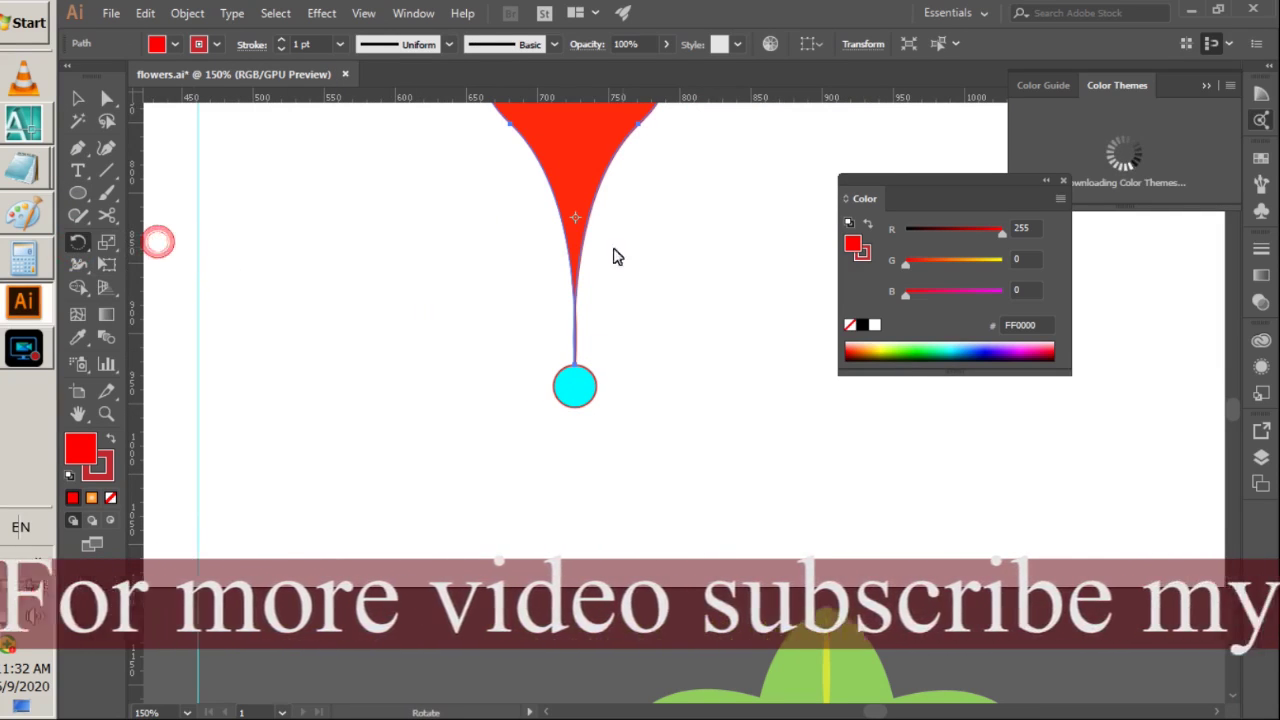
pyautogui.keyDown('alt'); pyautogui.click(575, 388); pyautogui.keyUp('alt')
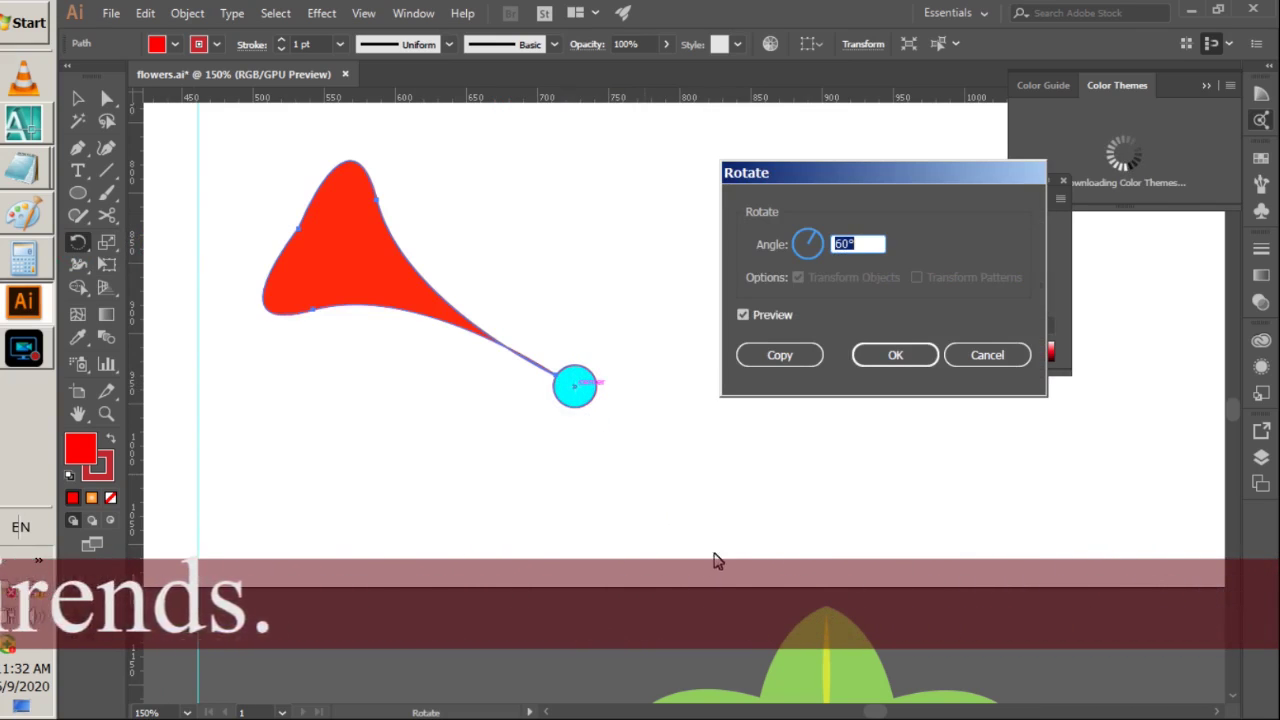
pyautogui.click(768, 364)
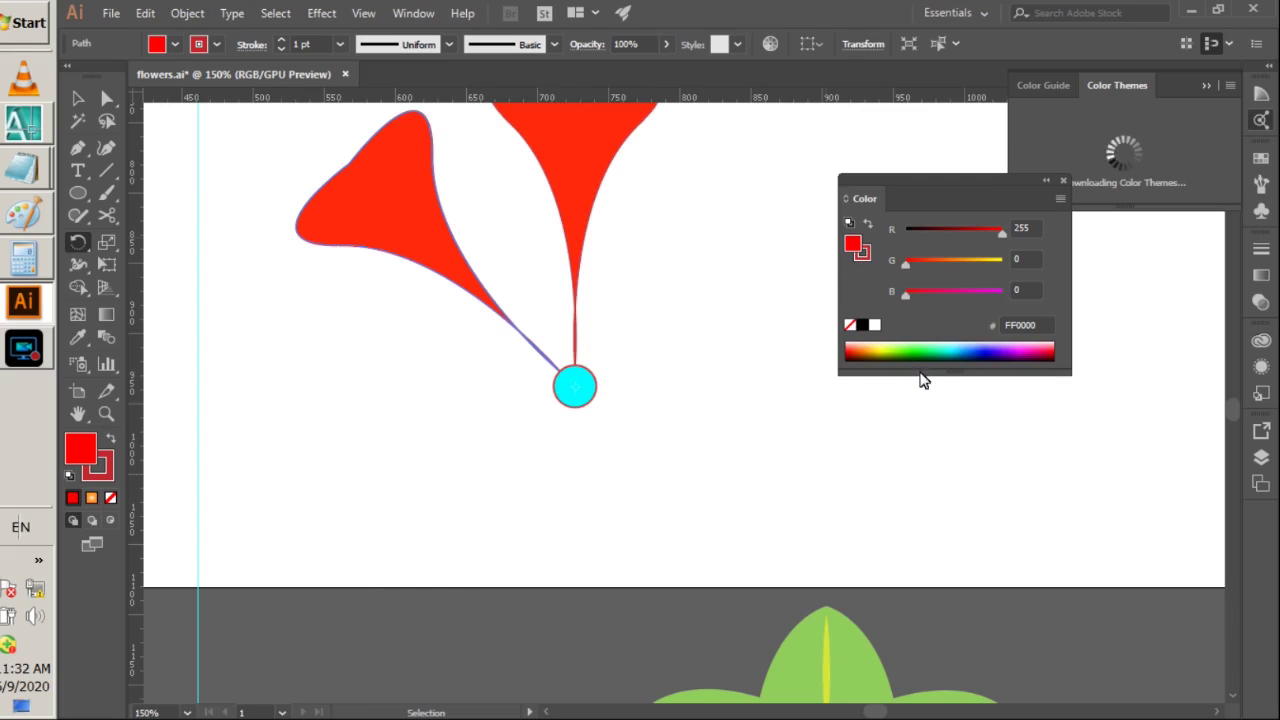
# - Repeat the rotated copy six more times to complete a ring of eight red petals around the circle
pyautogui.hotkey('ctrl', 'd')
pyautogui.hotkey('ctrl', 'd')
pyautogui.hotkey('ctrl', 'd')
pyautogui.hotkey('ctrl', 'd')
pyautogui.hotkey('ctrl', 'd')
pyautogui.hotkey('ctrl', 'd')
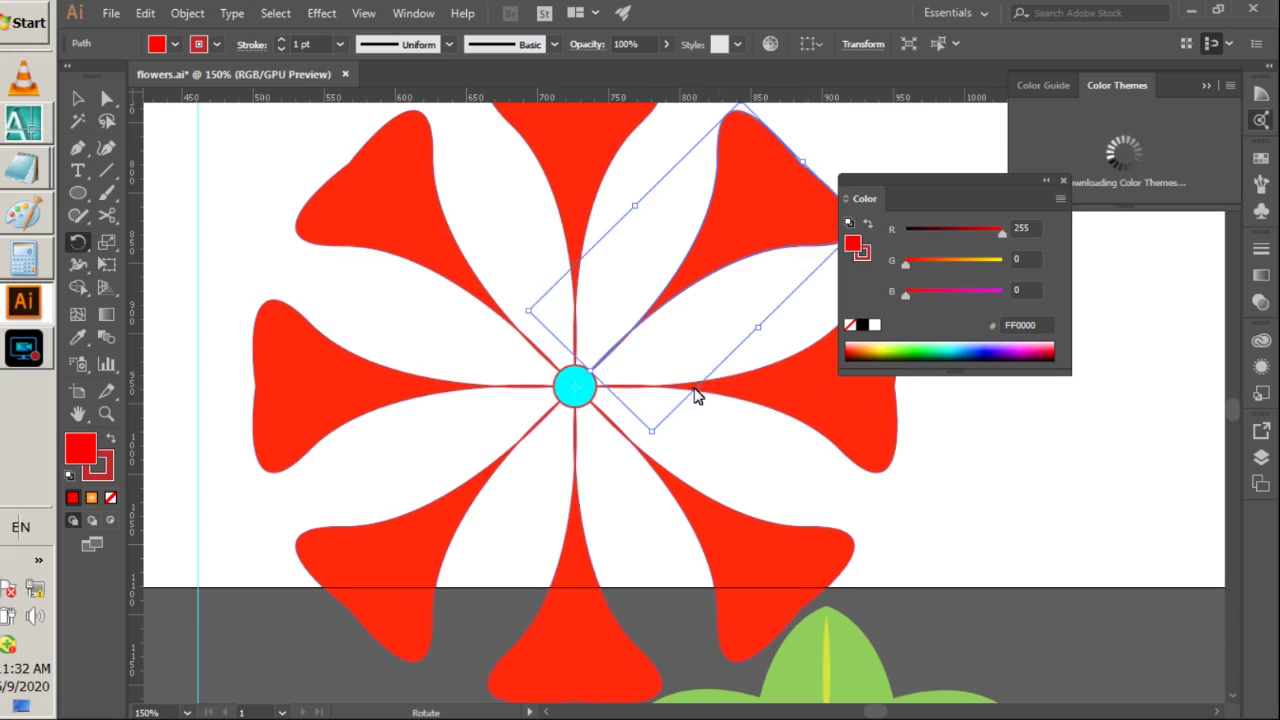
pyautogui.scroll(-3, 694, 394)
pyautogui.click(74, 102)
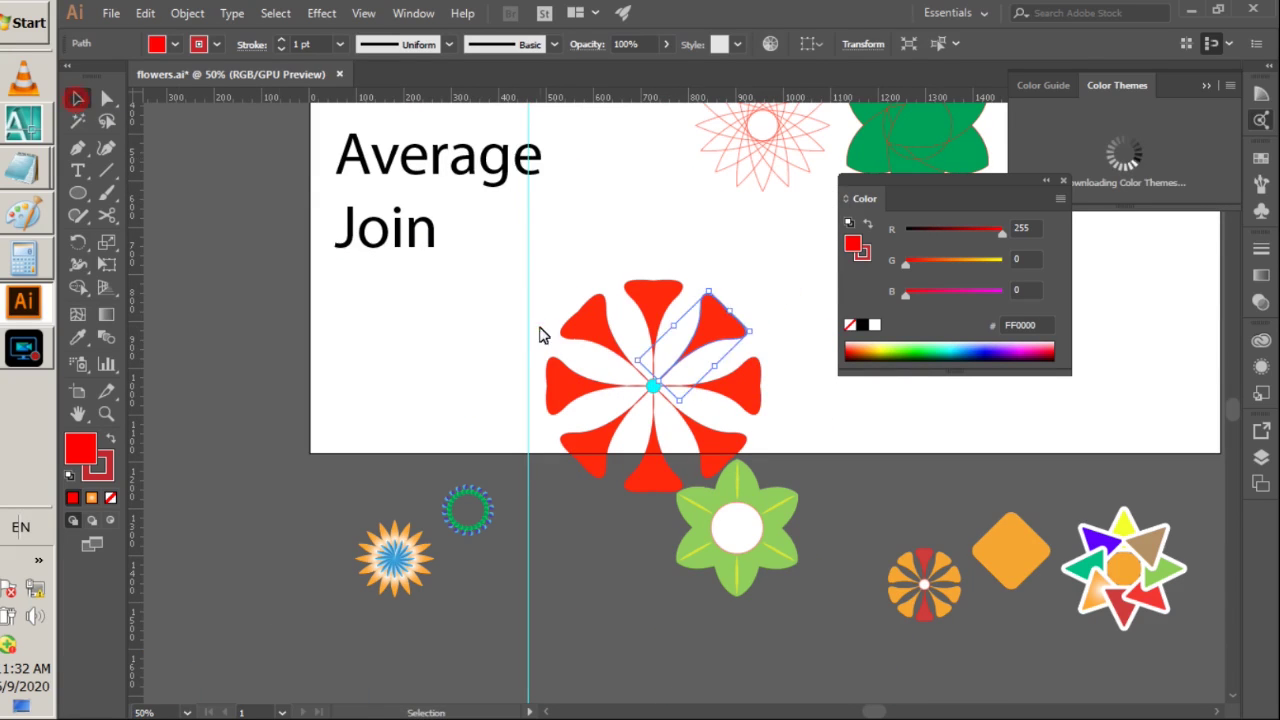
pyautogui.click(539, 328)
pyautogui.click(714, 344)
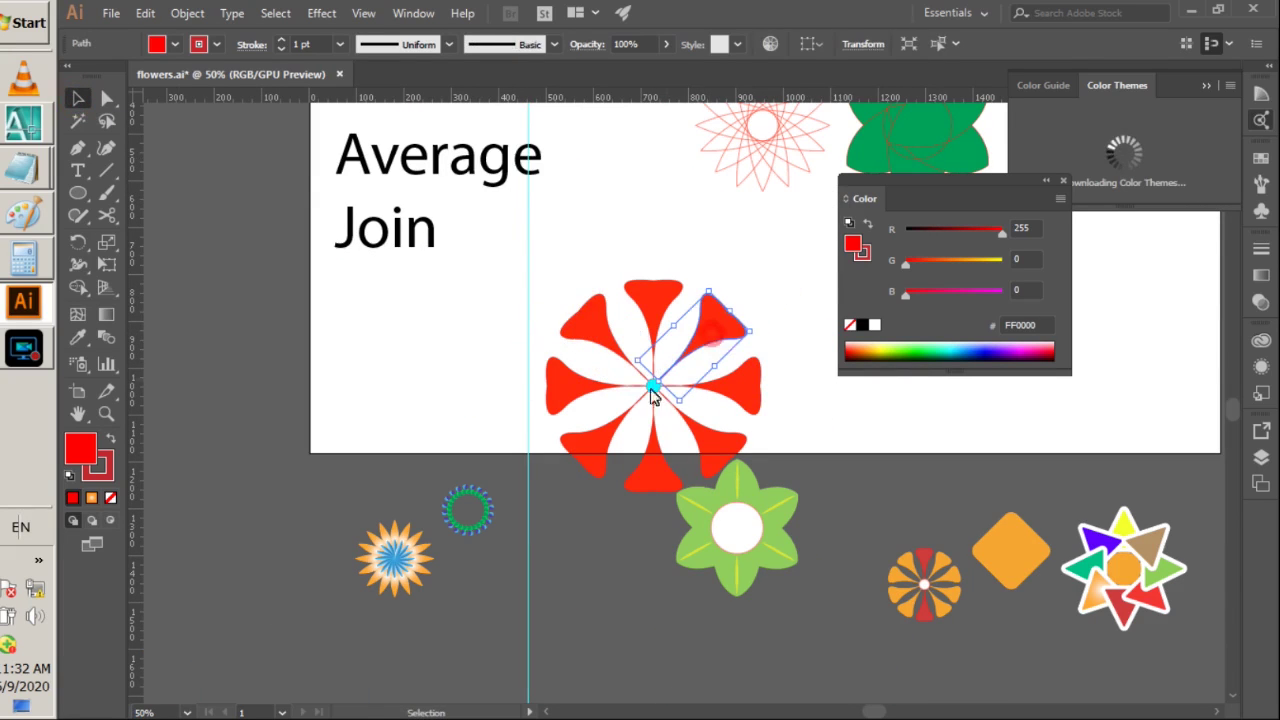
pyautogui.moveTo(678, 444); pyautogui.dragTo(571, 380)
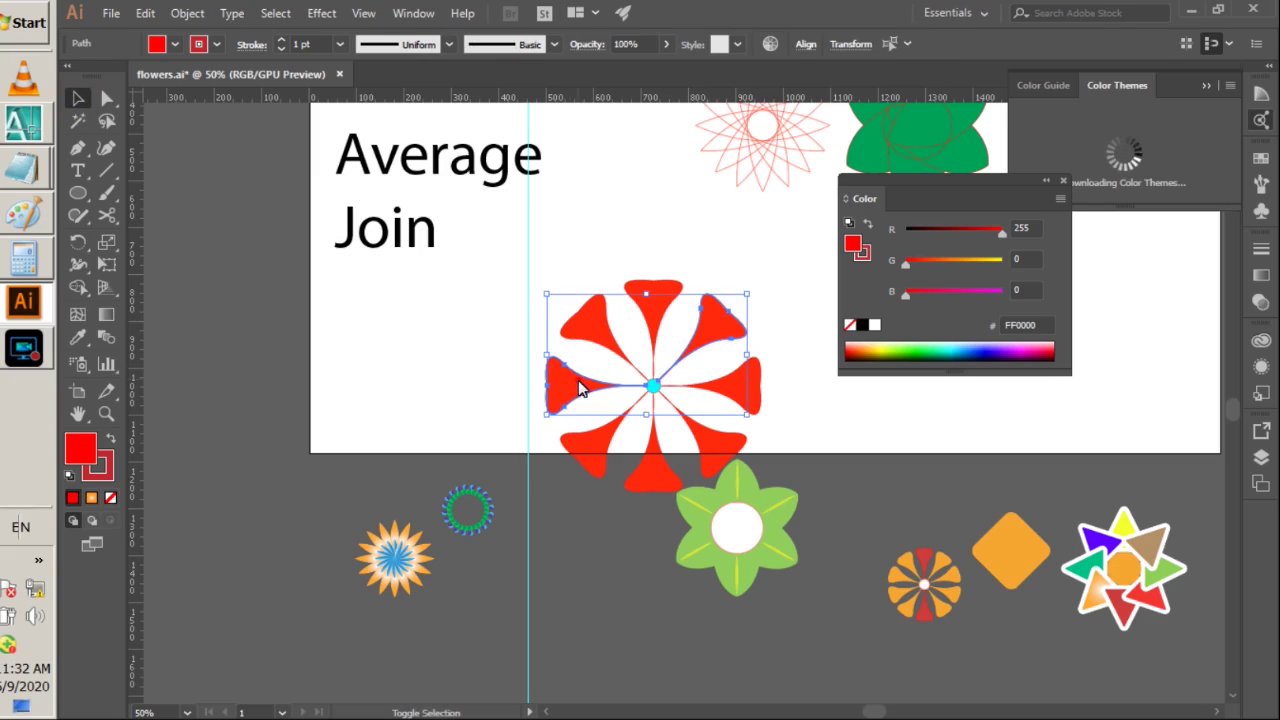
pyautogui.click(881, 463)
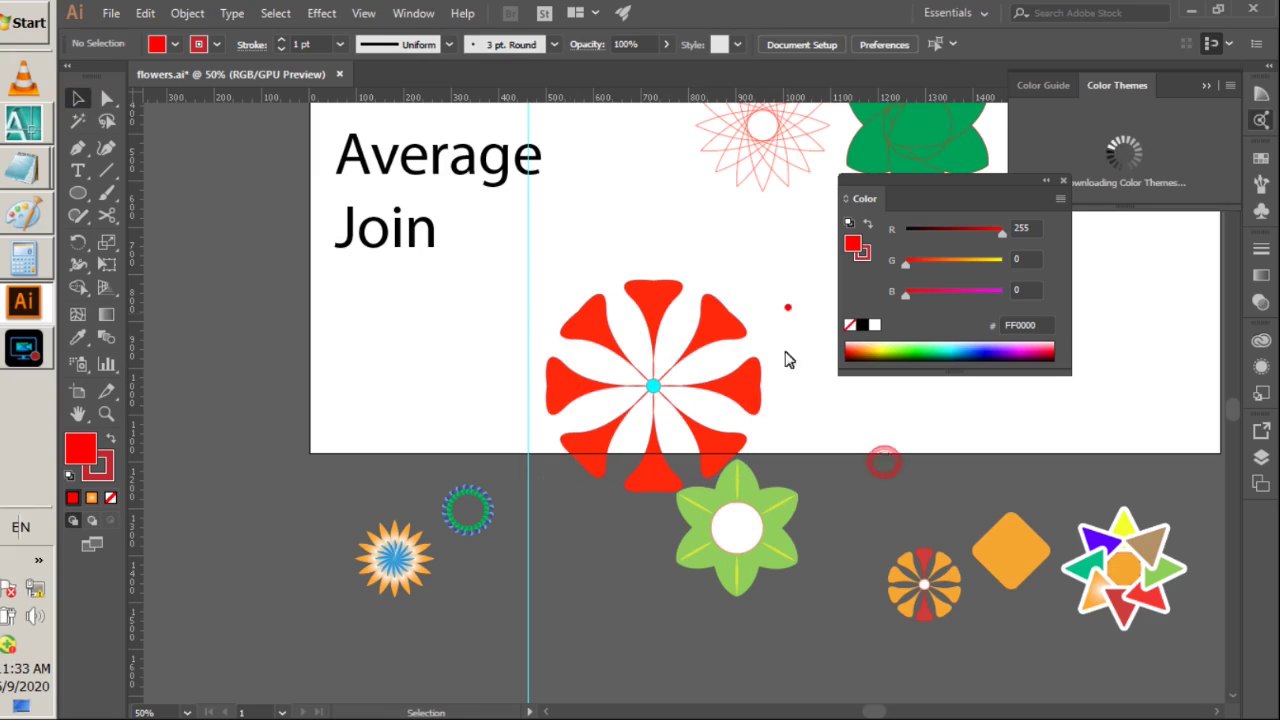
# - Select the three petals on each side of the red flower and fill them with magenta (FF00FF)
pyautogui.moveTo(788, 306); pyautogui.dragTo(697, 438)
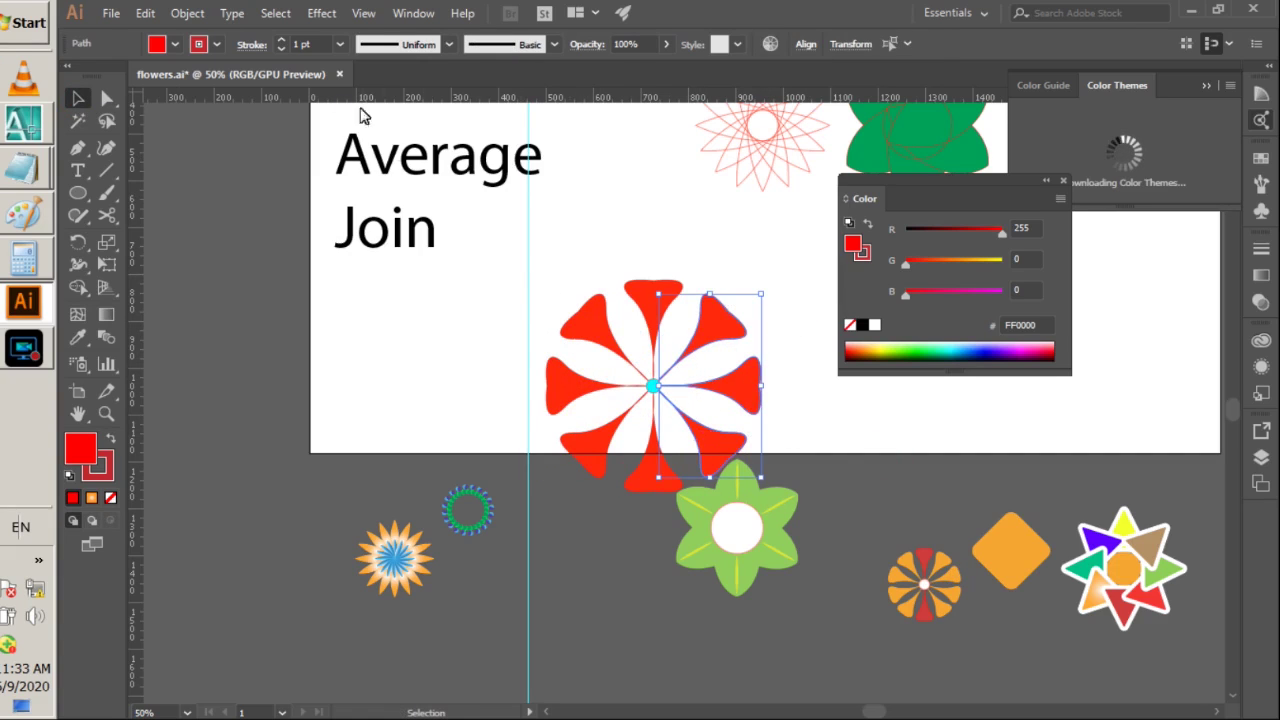
pyautogui.moveTo(566, 413); pyautogui.dragTo(597, 461)
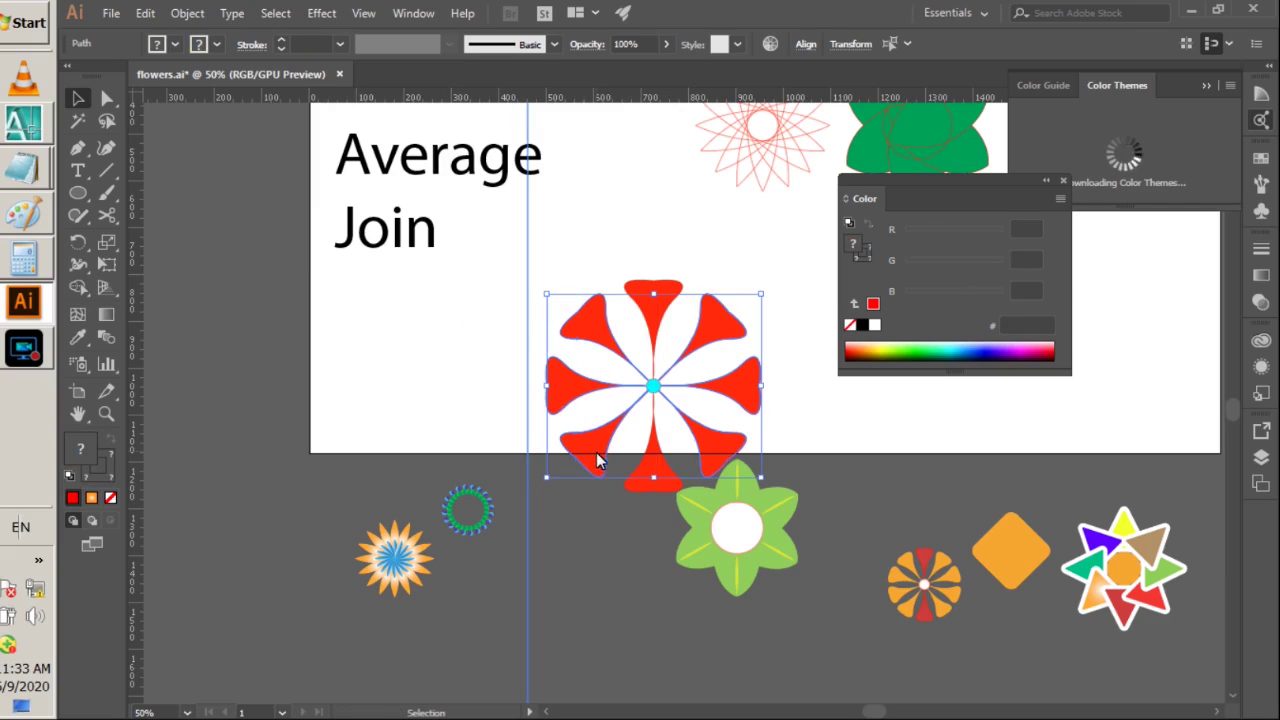
pyautogui.click(176, 44)
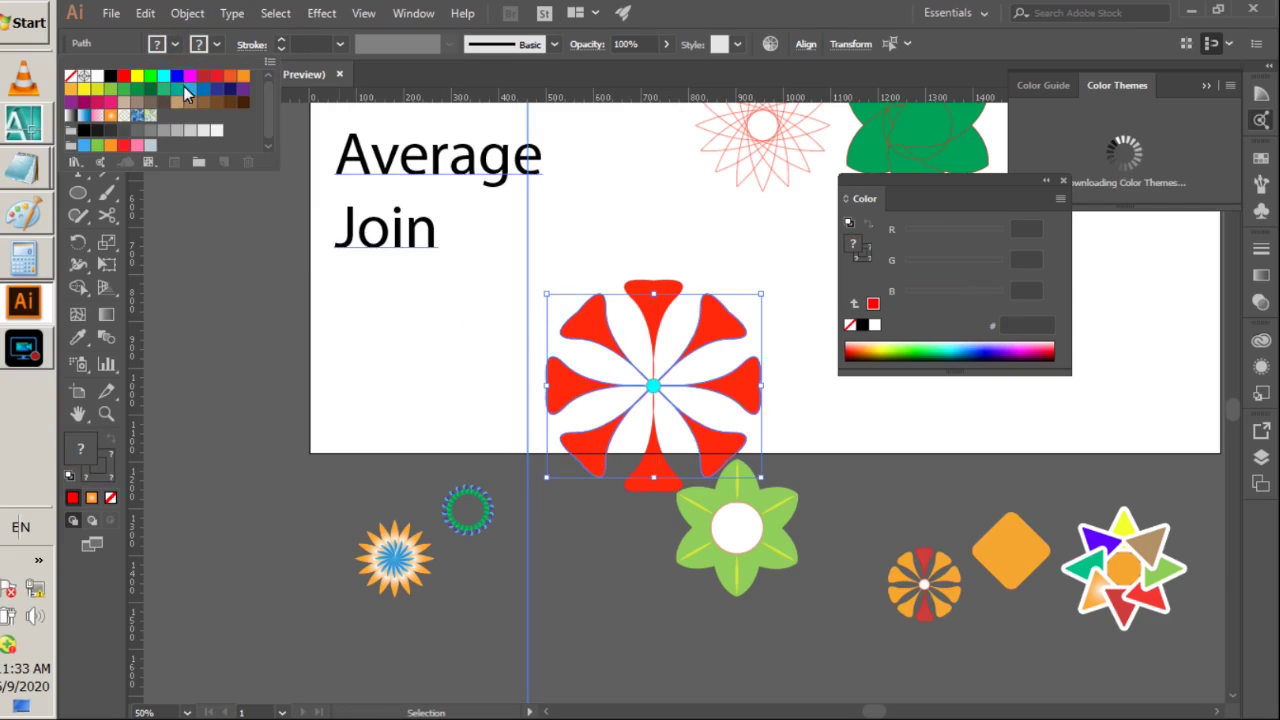
pyautogui.click(189, 81)
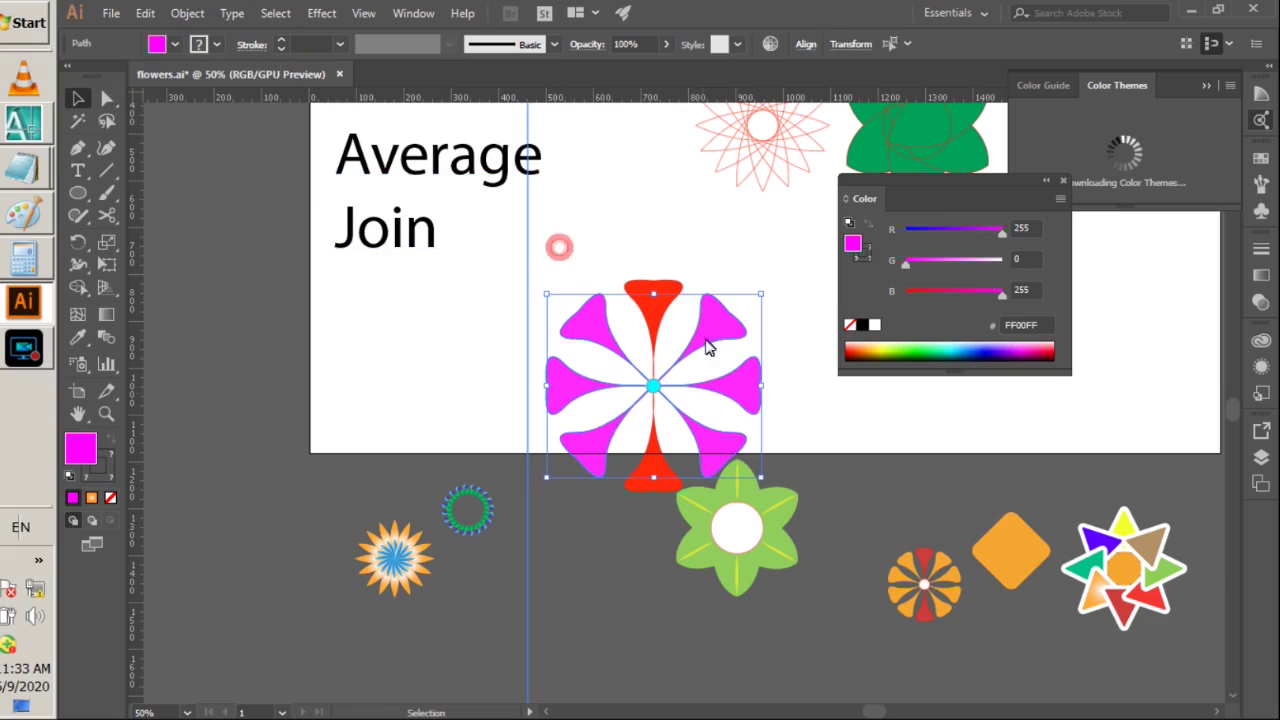
# - Select all eight petals without the cyan circle and scale them down proportionally to a little under half size
pyautogui.moveTo(641, 250); pyautogui.dragTo(652, 298)
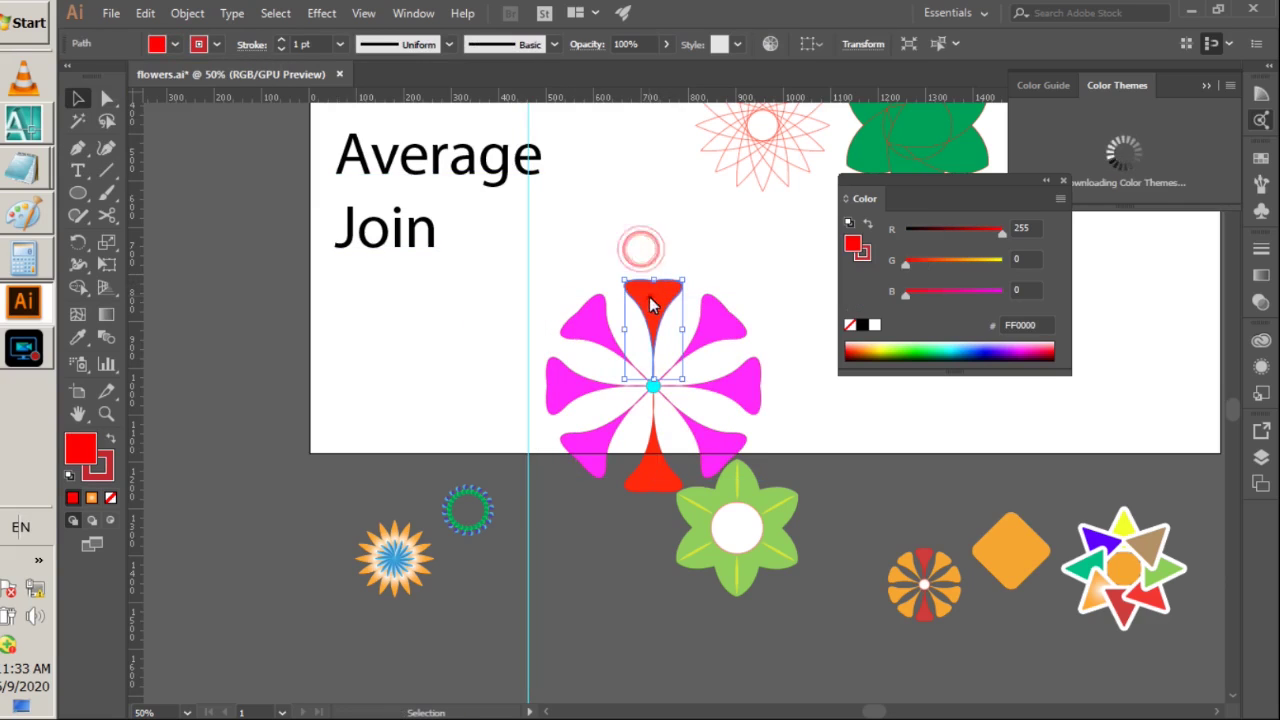
pyautogui.keyDown('shift'); pyautogui.click(588, 447); pyautogui.keyUp('shift')
pyautogui.keyDown('shift'); pyautogui.click(583, 390); pyautogui.keyUp('shift')
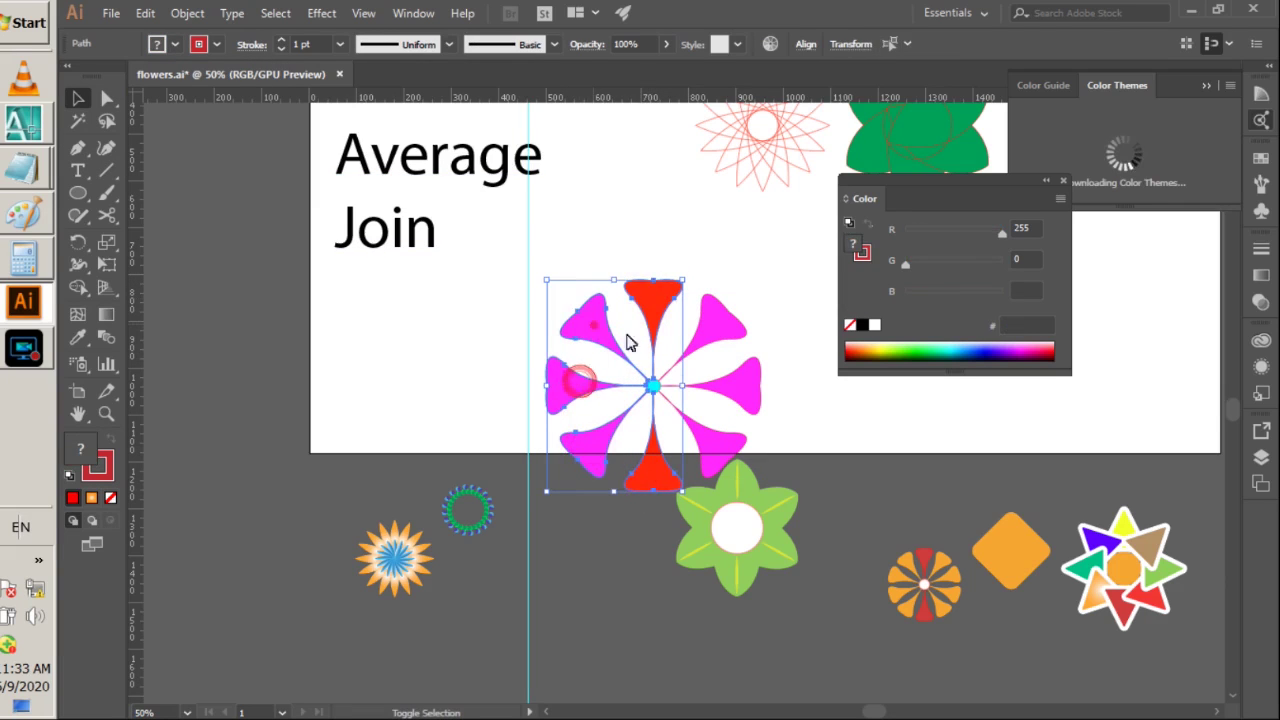
pyautogui.keyDown('shift'); pyautogui.click(594, 326); pyautogui.keyUp('shift')
pyautogui.keyDown('shift'); pyautogui.click(716, 324); pyautogui.keyUp('shift')
pyautogui.keyDown('shift'); pyautogui.click(768, 395); pyautogui.keyUp('shift')
pyautogui.keyDown('shift'); pyautogui.click(726, 445); pyautogui.keyUp('shift')
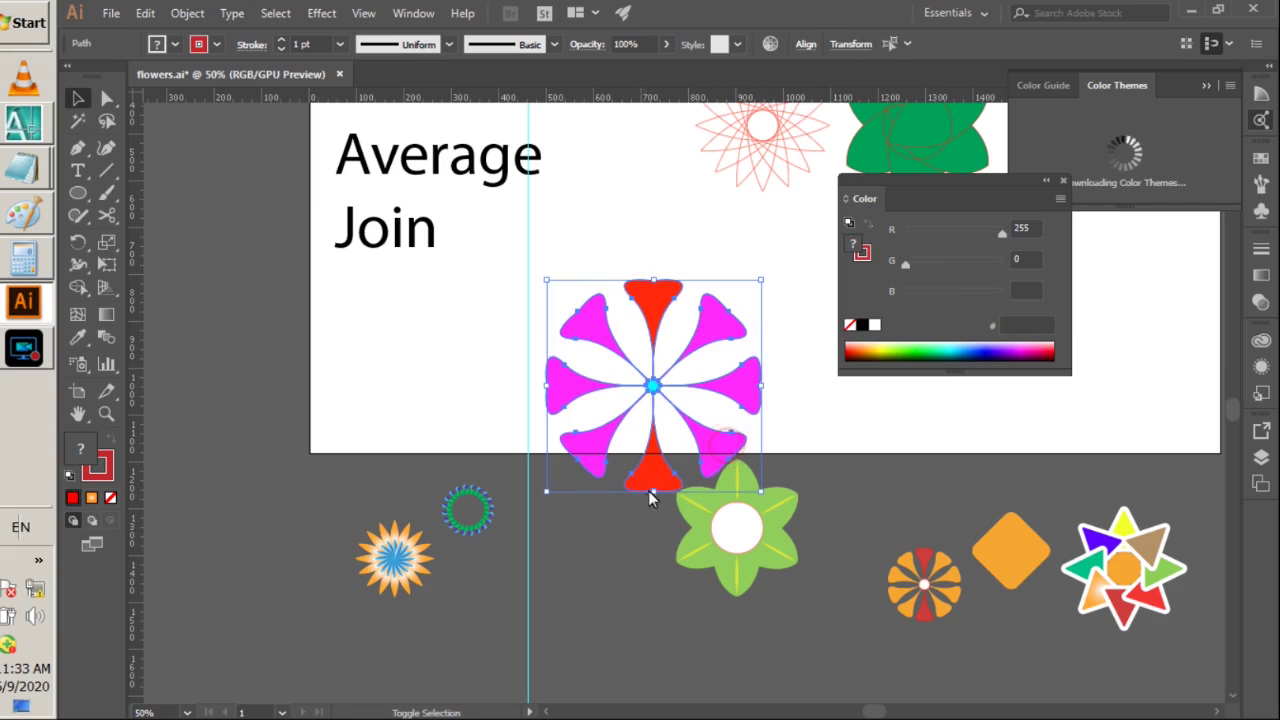
pyautogui.moveTo(653, 491); pyautogui.dragTo(653, 371)
pyautogui.click(576, 292)
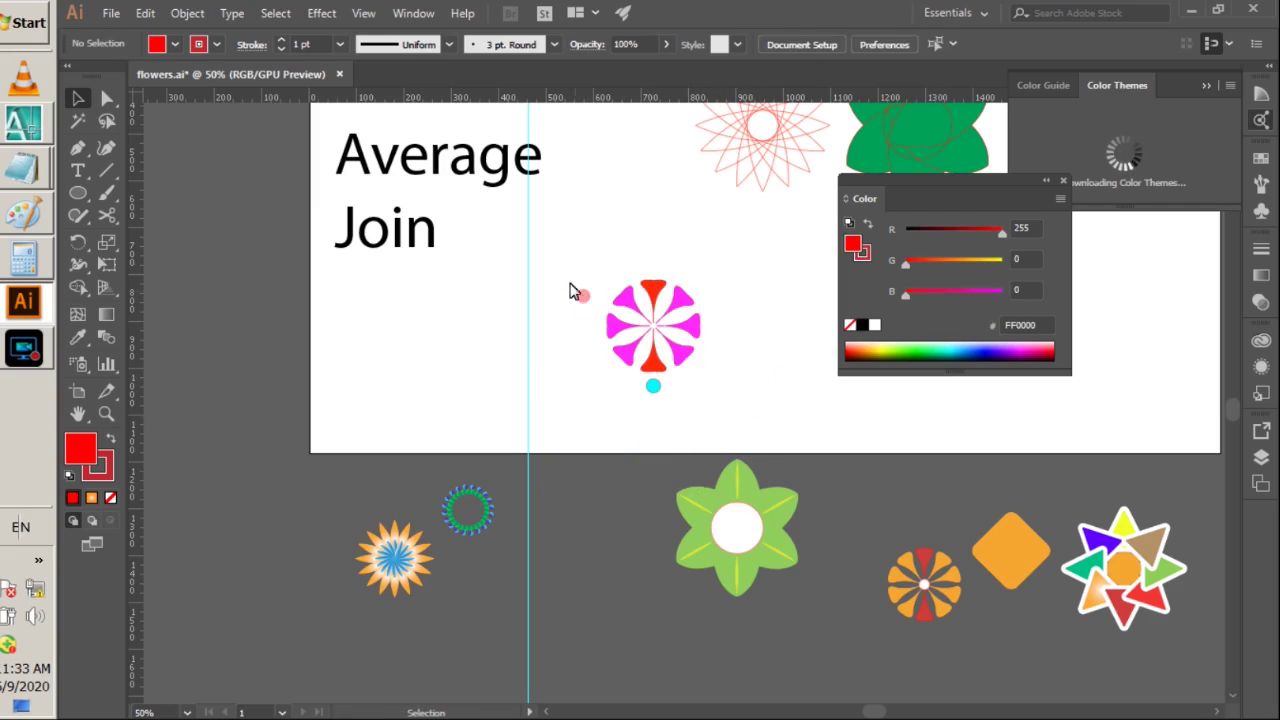
# - Delete the cyan circle, and move the reduced magenta and red flower up beside the word Average
pyautogui.moveTo(563, 257); pyautogui.dragTo(729, 414)
pyautogui.click(674, 420)
pyautogui.click(653, 385)
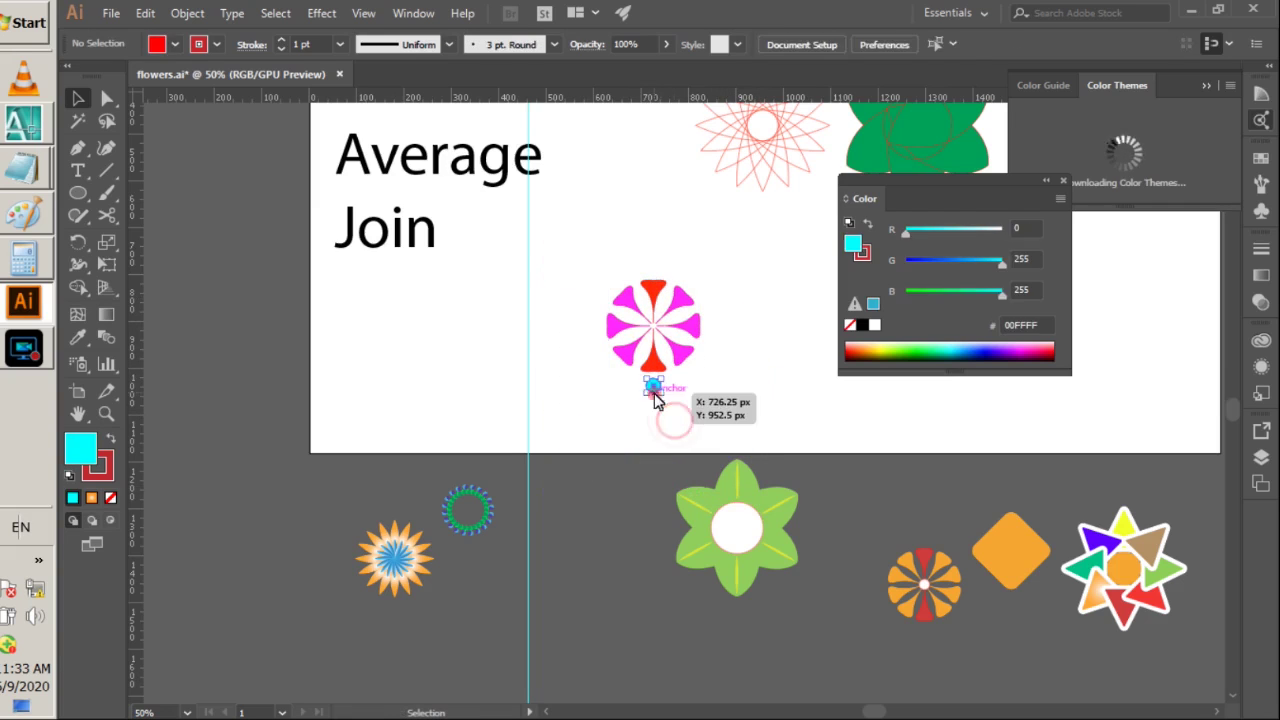
pyautogui.press('Delete')
pyautogui.moveTo(586, 272); pyautogui.dragTo(733, 440)
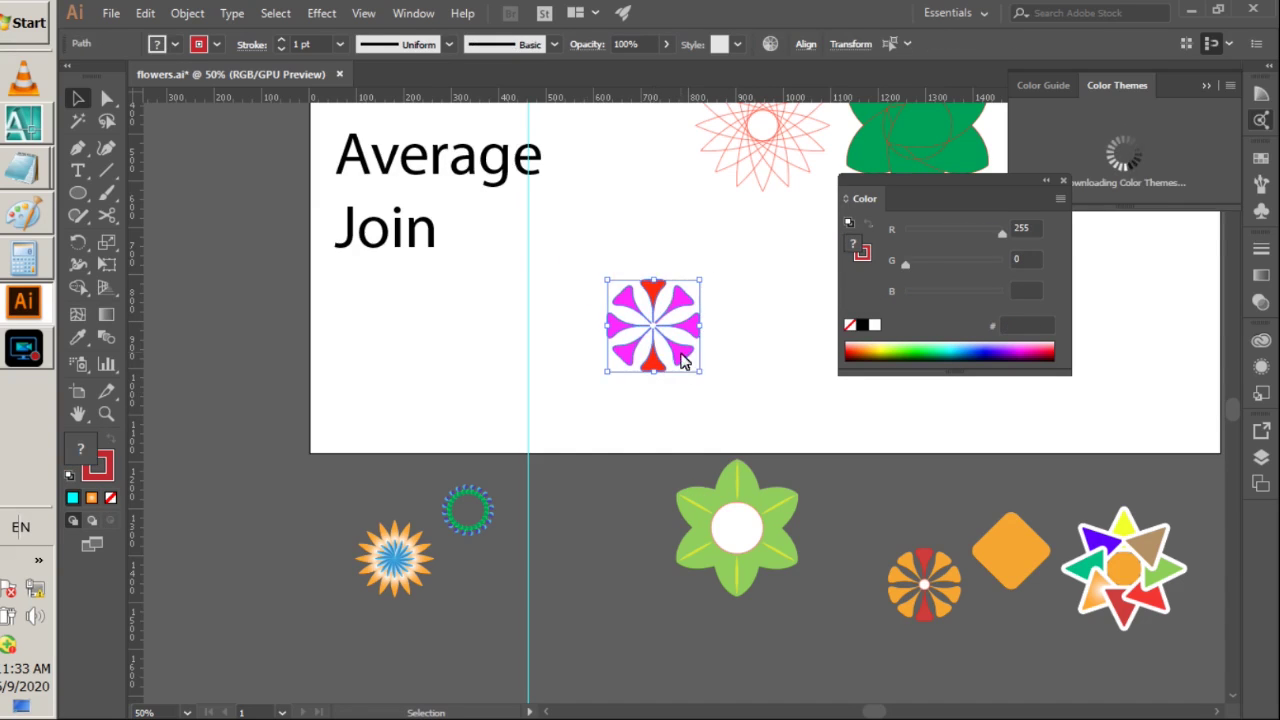
pyautogui.moveTo(685, 359); pyautogui.dragTo(673, 192)
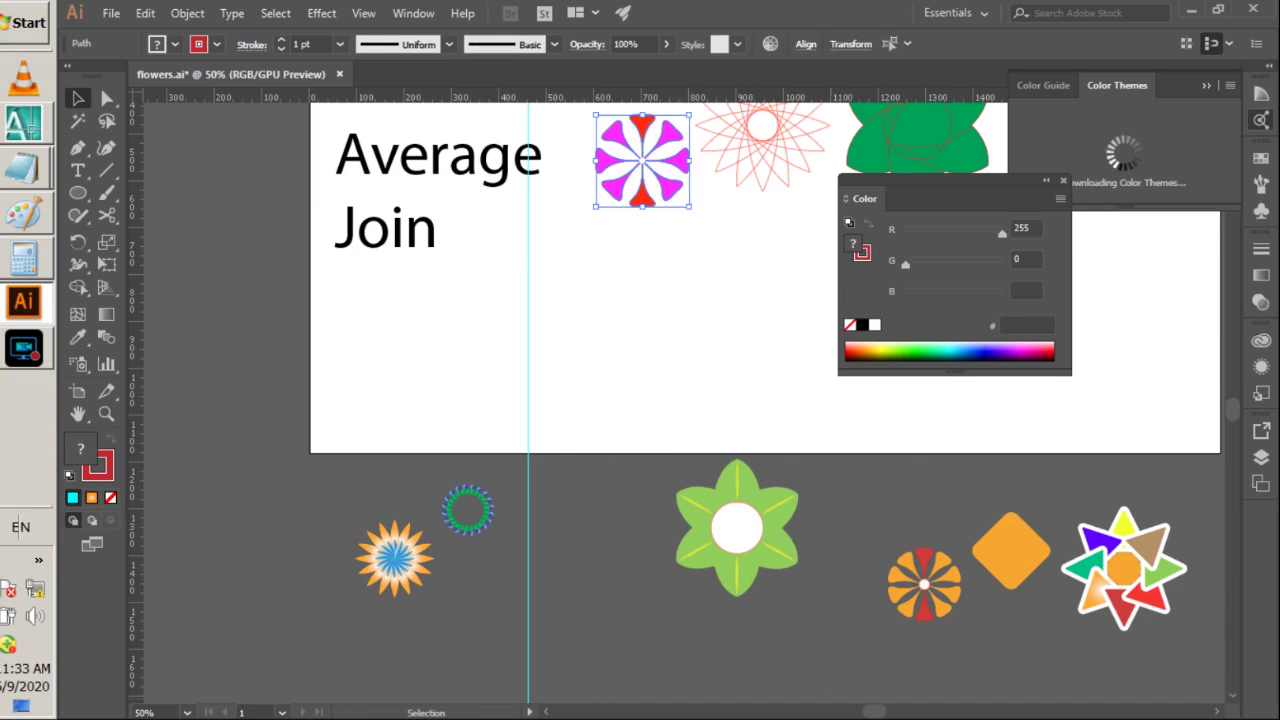
# - Examine the reference star flower of multicoloured rounded triangles around an orange centre below the artboard
pyautogui.moveTo(858, 718); pyautogui.dragTo(922, 712)
pyautogui.scroll(2, 665, 356)
pyautogui.scroll(-4, 608, 634)
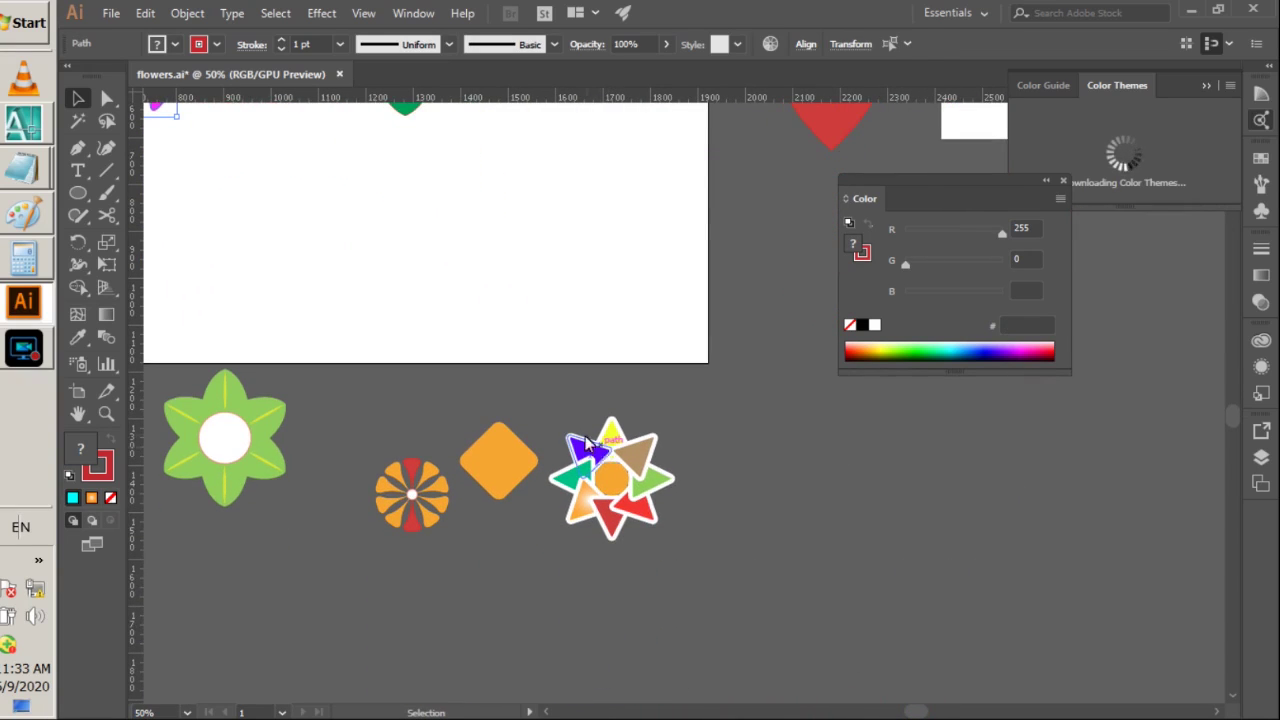
pyautogui.scroll(5, 608, 500)
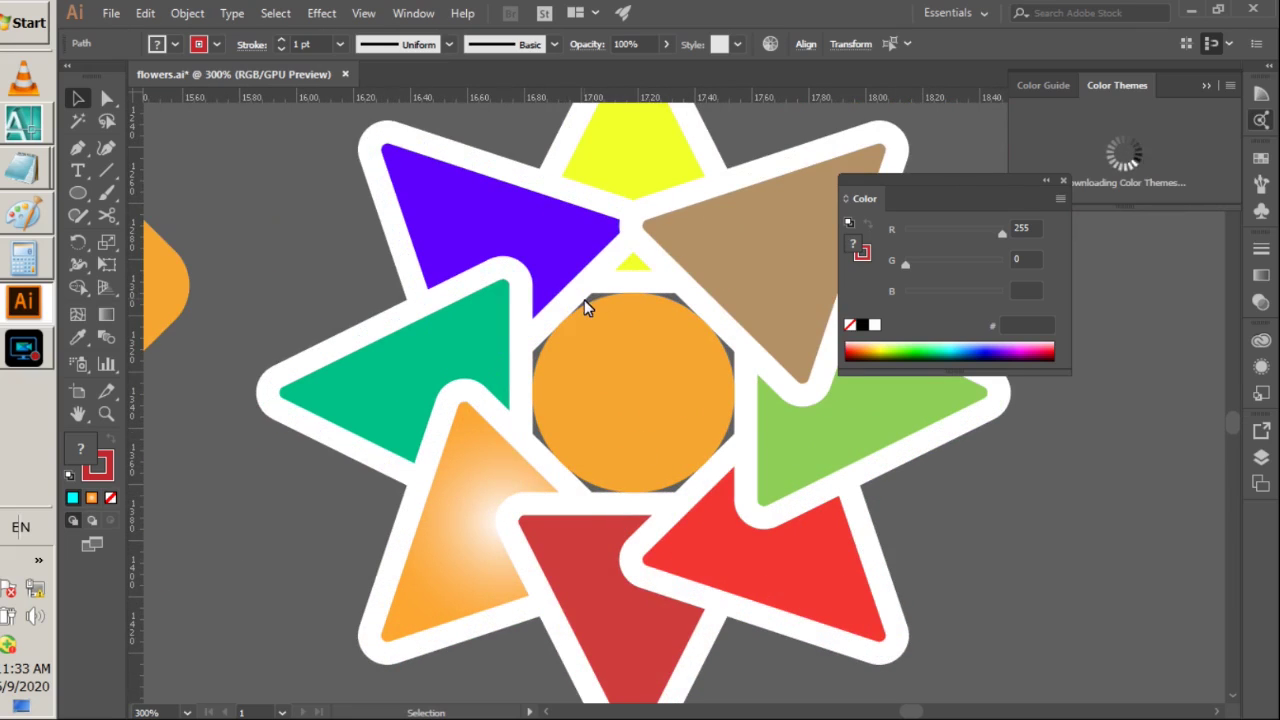
pyautogui.scroll(-5, 585, 295)
pyautogui.scroll(4, 595, 285)
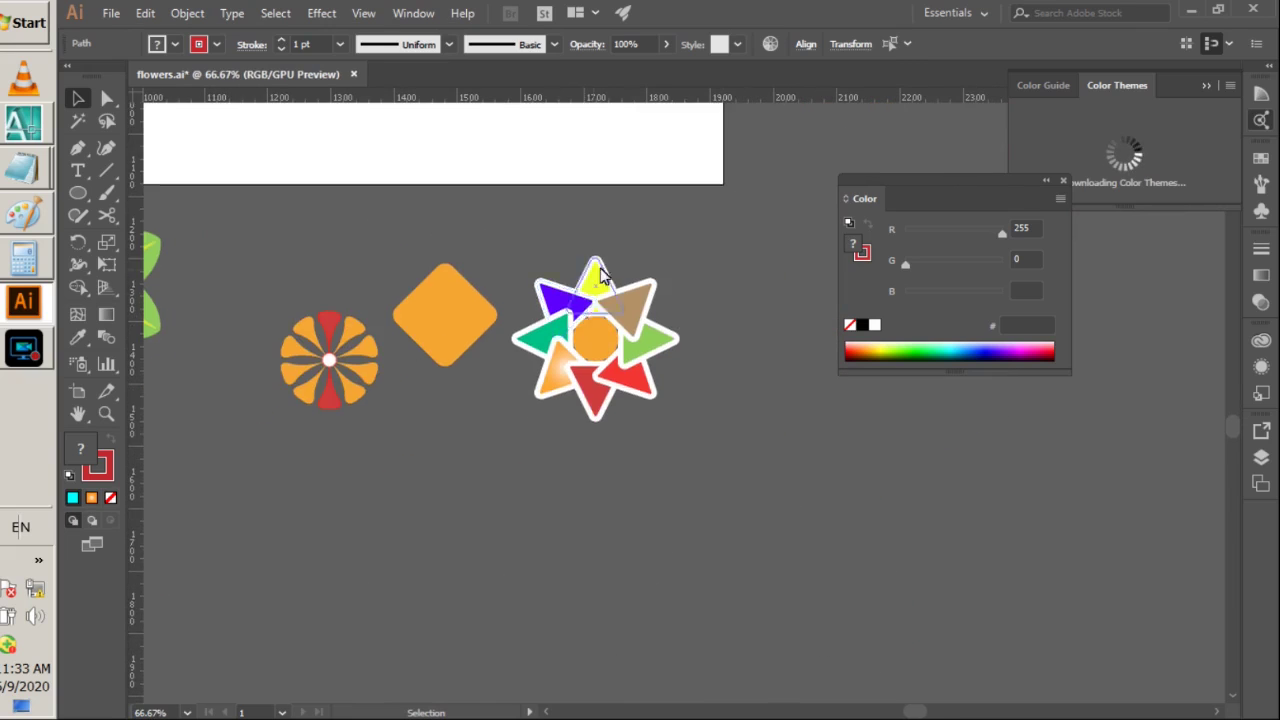
# - Draw a magenta square about 140 px wide in the empty artboard area below the green flower
pyautogui.scroll(5, 594, 272)
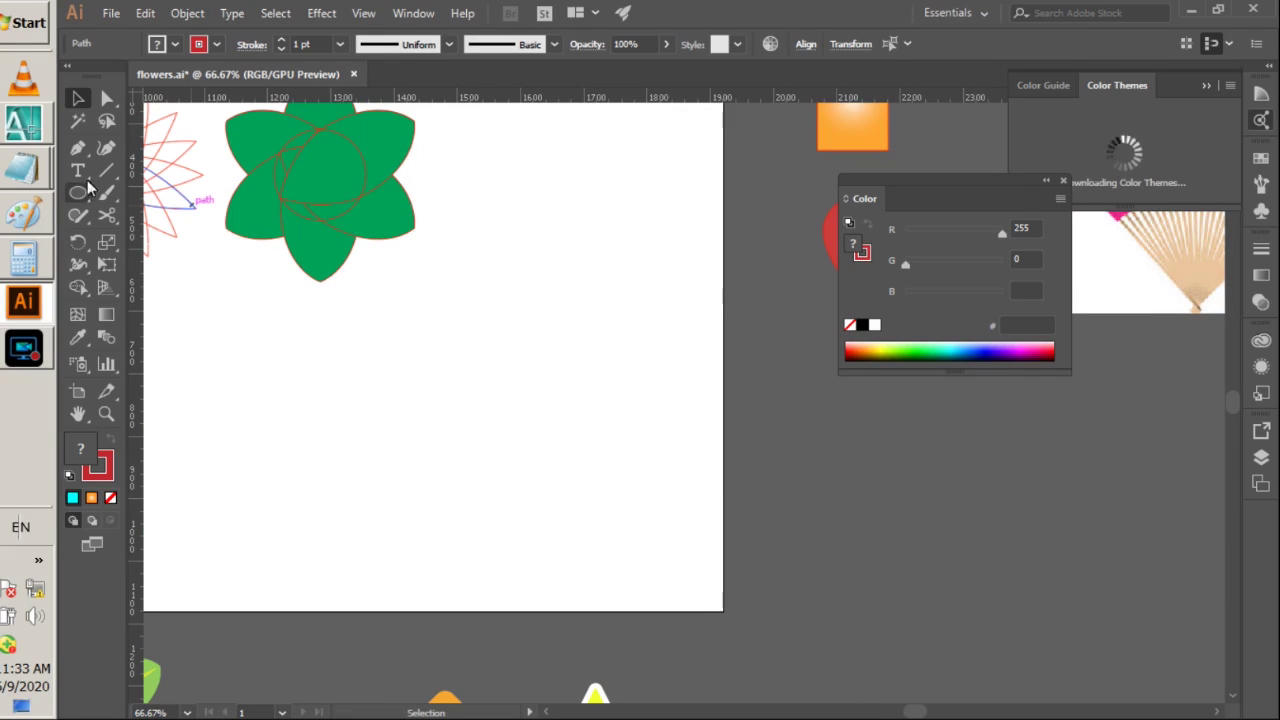
pyautogui.moveTo(80, 196); pyautogui.dragTo(171, 189)
pyautogui.moveTo(450, 339); pyautogui.dragTo(539, 424)
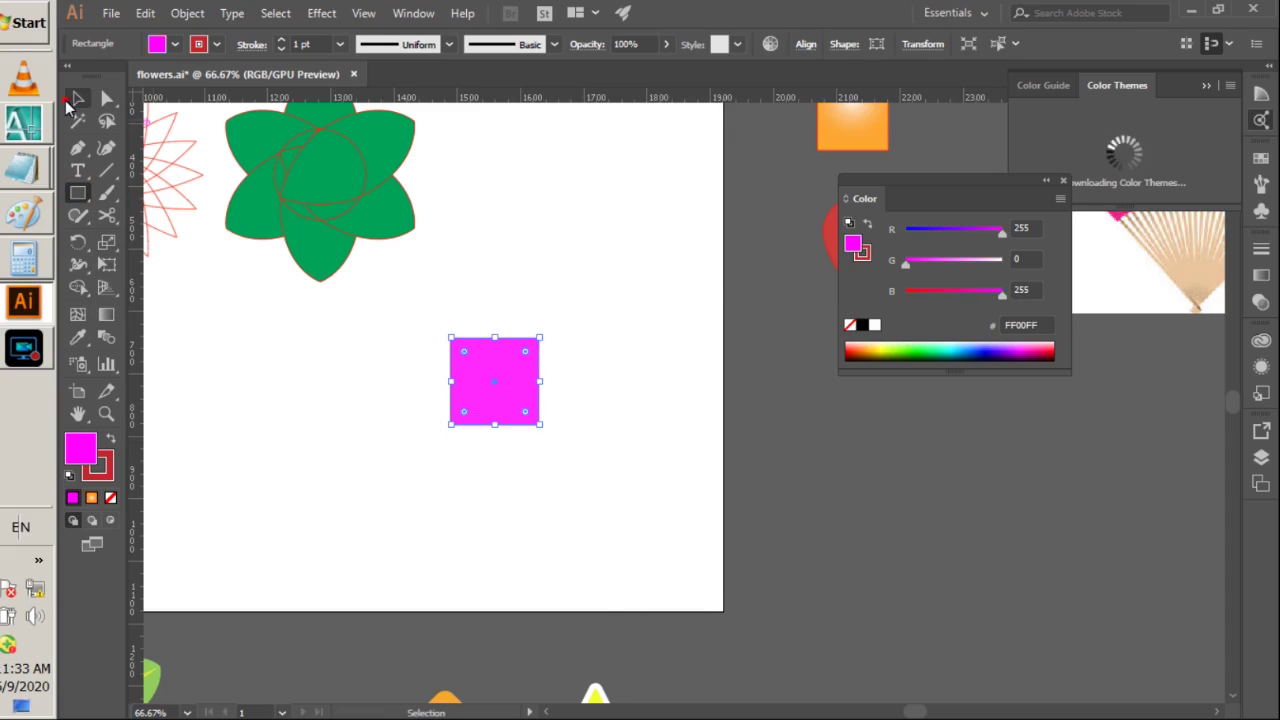
pyautogui.click(306, 441)
pyautogui.click(487, 410)
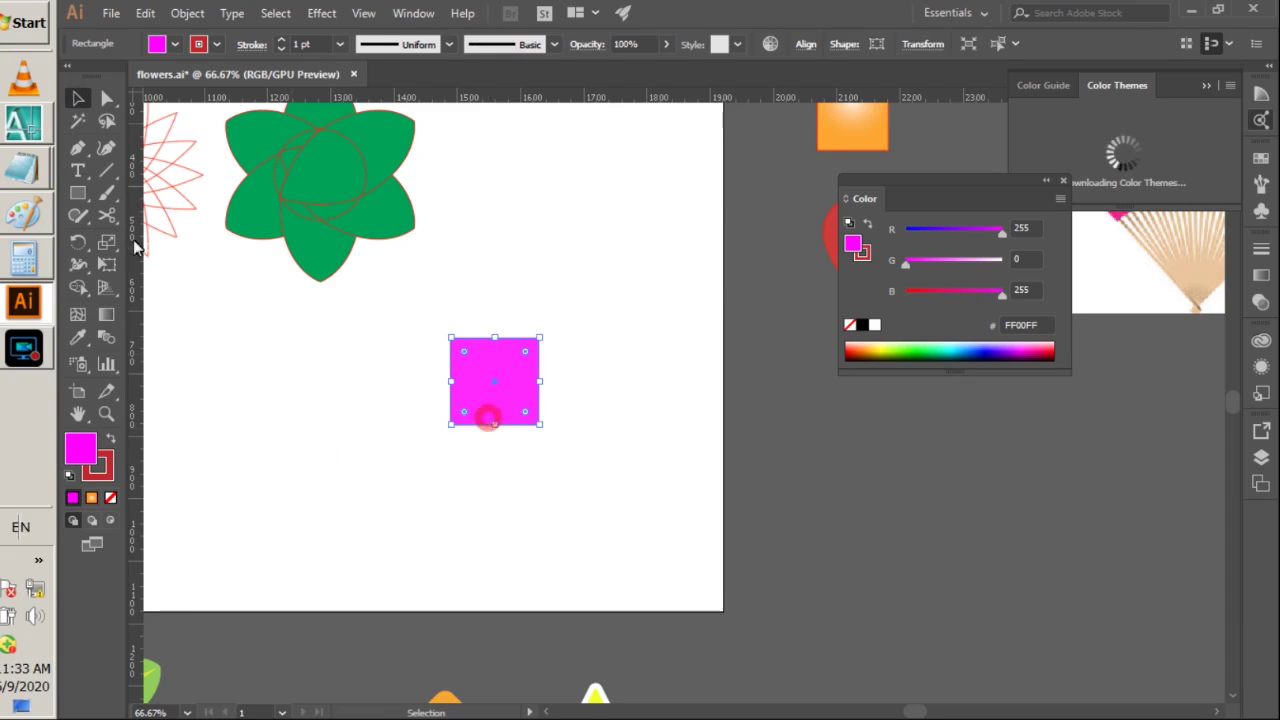
# - Turn the square into a downward-pointing triangle by adding an anchor point mid-way along its bottom edge and deleting both bottom corners
pyautogui.click(78, 167)
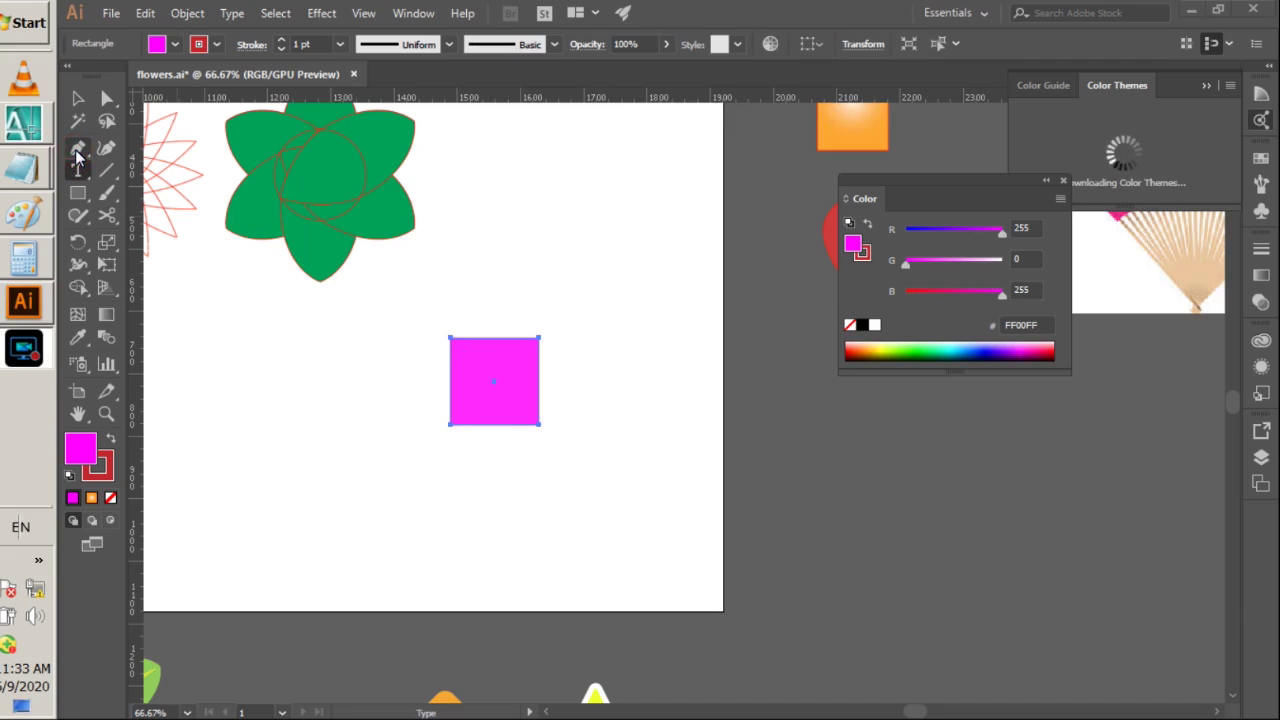
pyautogui.moveTo(78, 152); pyautogui.dragTo(140, 166)
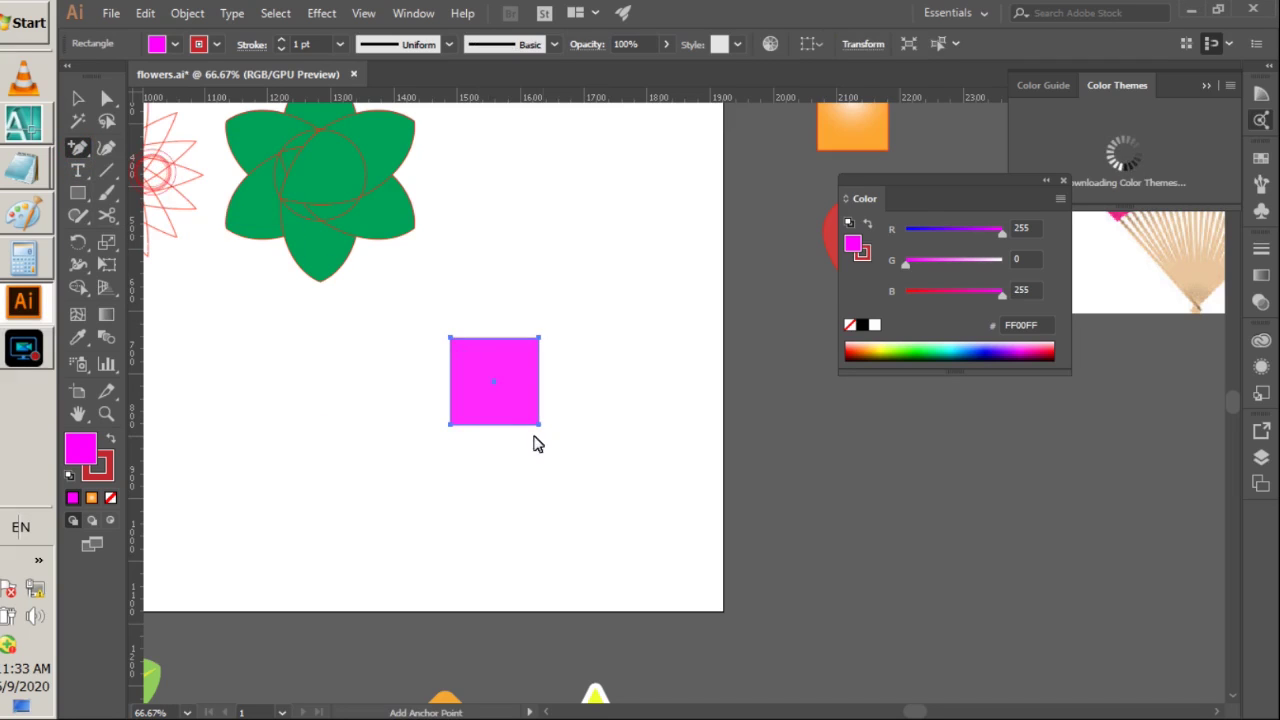
pyautogui.click(494, 425)
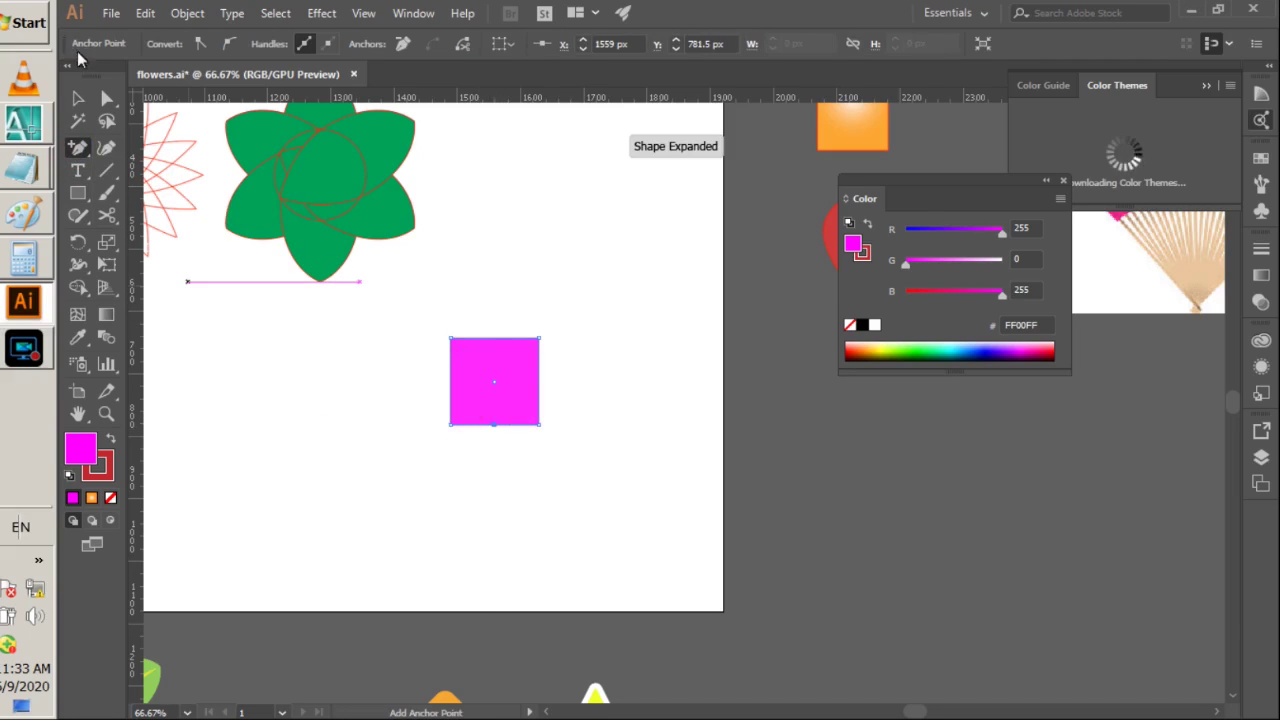
pyautogui.moveTo(78, 147); pyautogui.dragTo(130, 195)
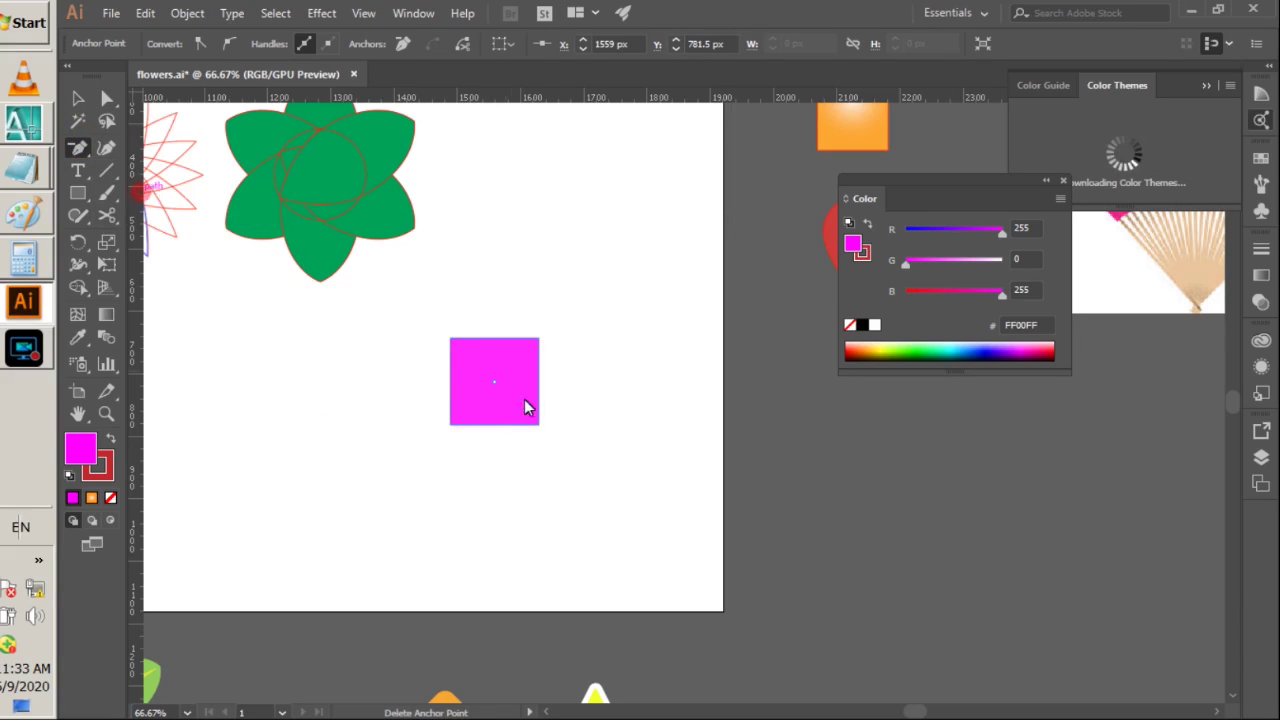
pyautogui.click(539, 424)
pyautogui.click(450, 425)
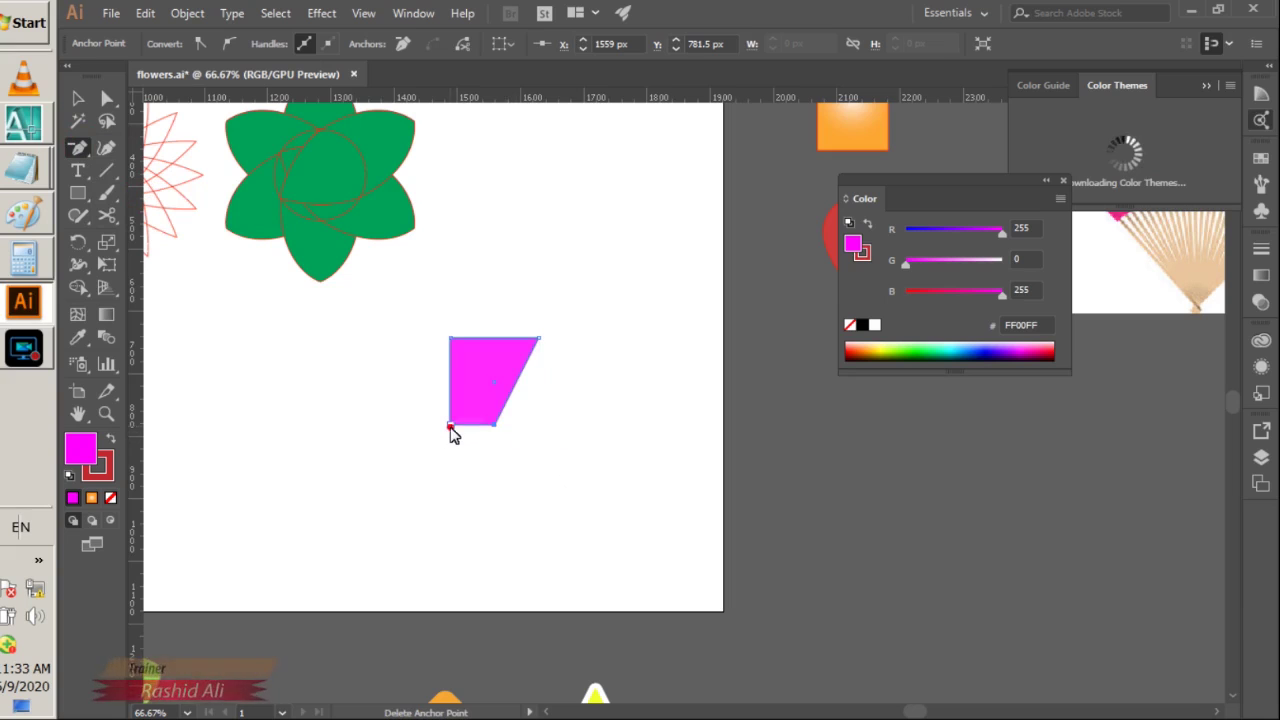
pyautogui.press('v')
pyautogui.click(276, 417)
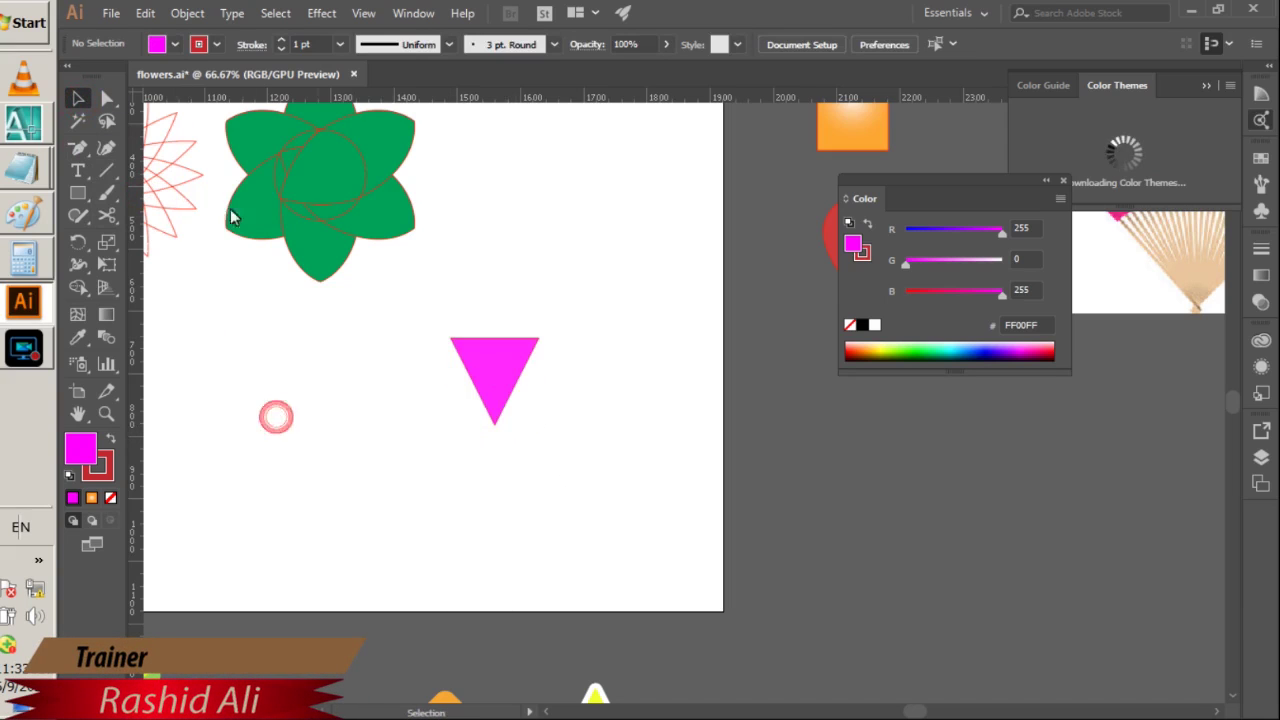
# - Round all three corners of the magenta triangle to a radius of about 25.45 px
pyautogui.moveTo(420, 306); pyautogui.dragTo(634, 440)
pyautogui.press('a')
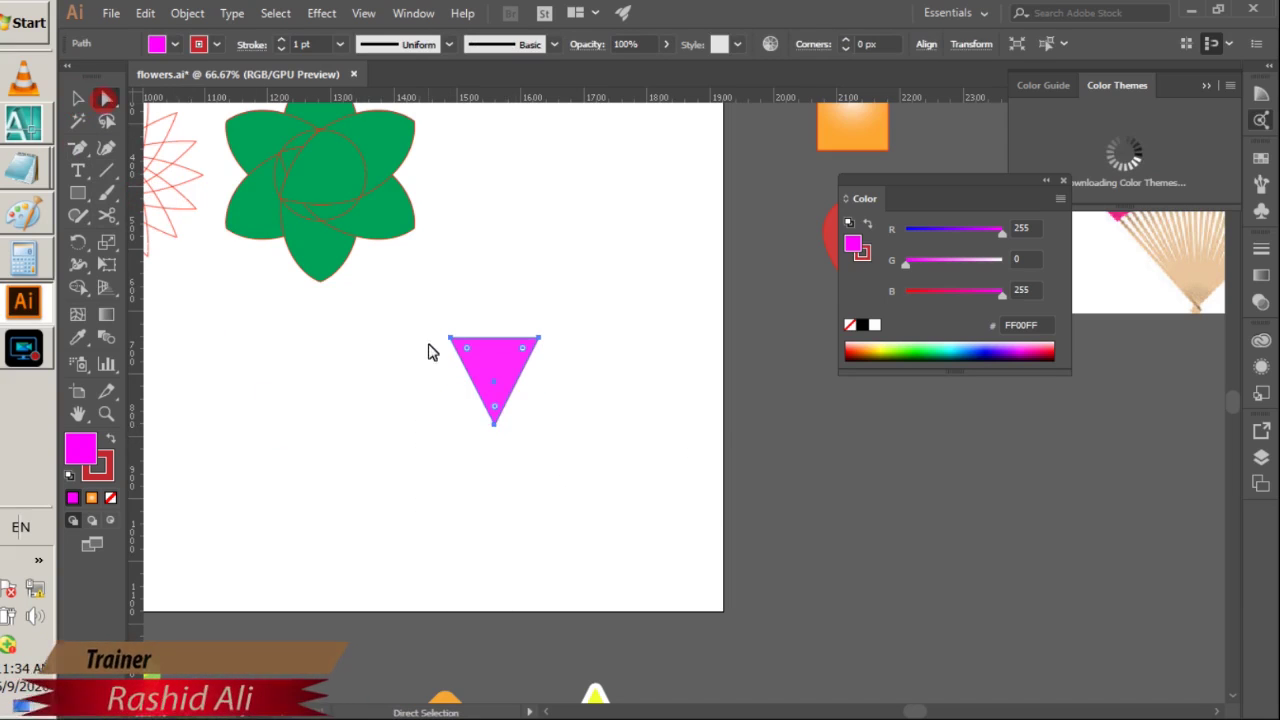
pyautogui.moveTo(493, 407); pyautogui.dragTo(509, 403)
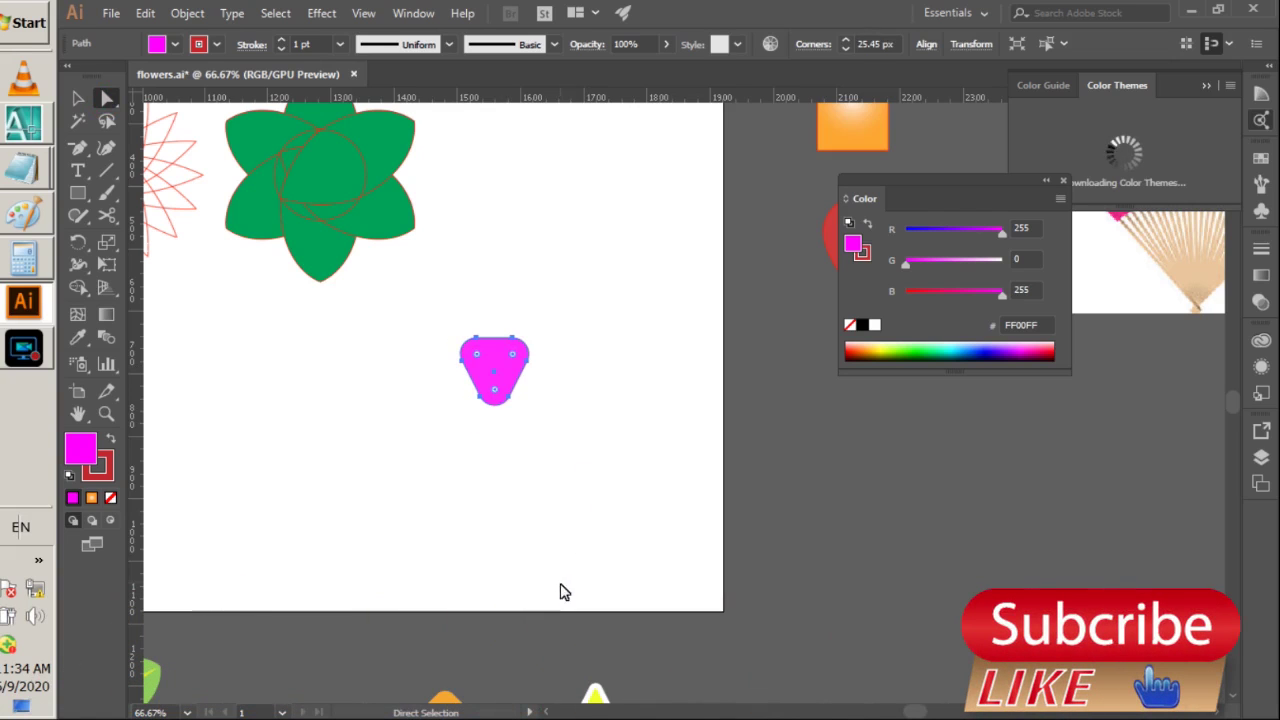
# - Give the rounded triangle a yellow stroke with a weight of 13 pt
pyautogui.click(215, 50)
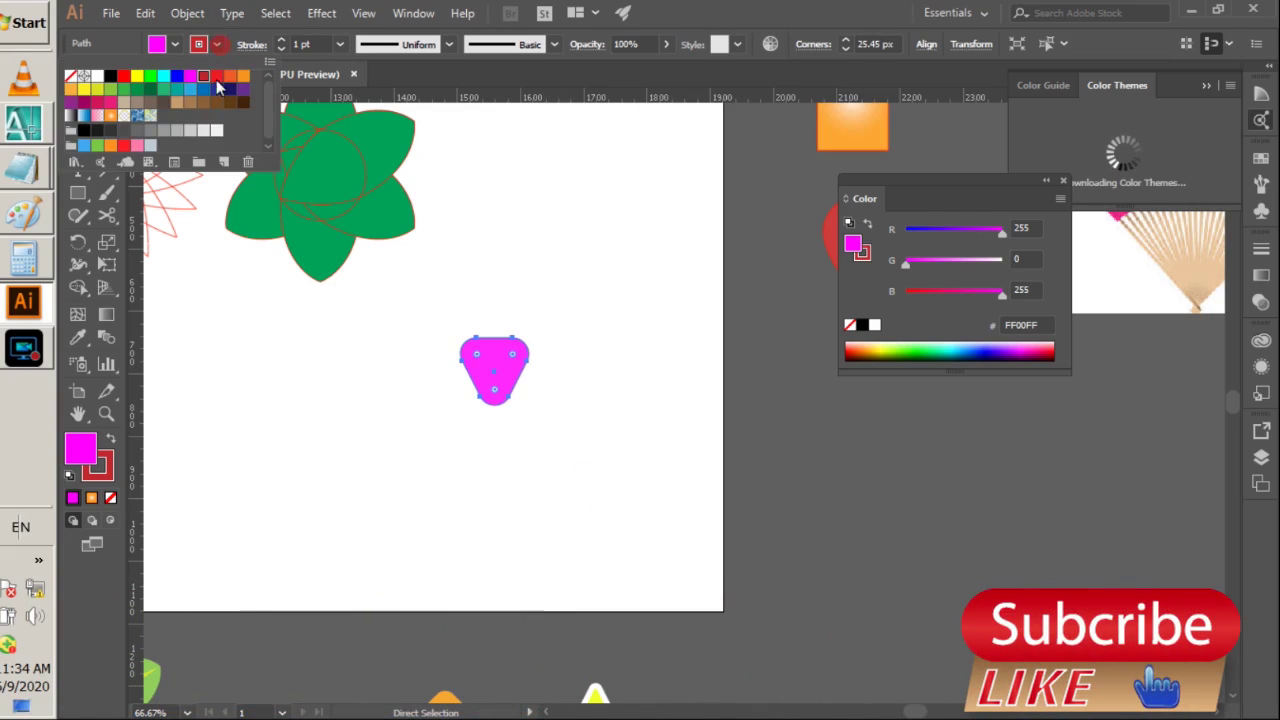
pyautogui.click(137, 78)
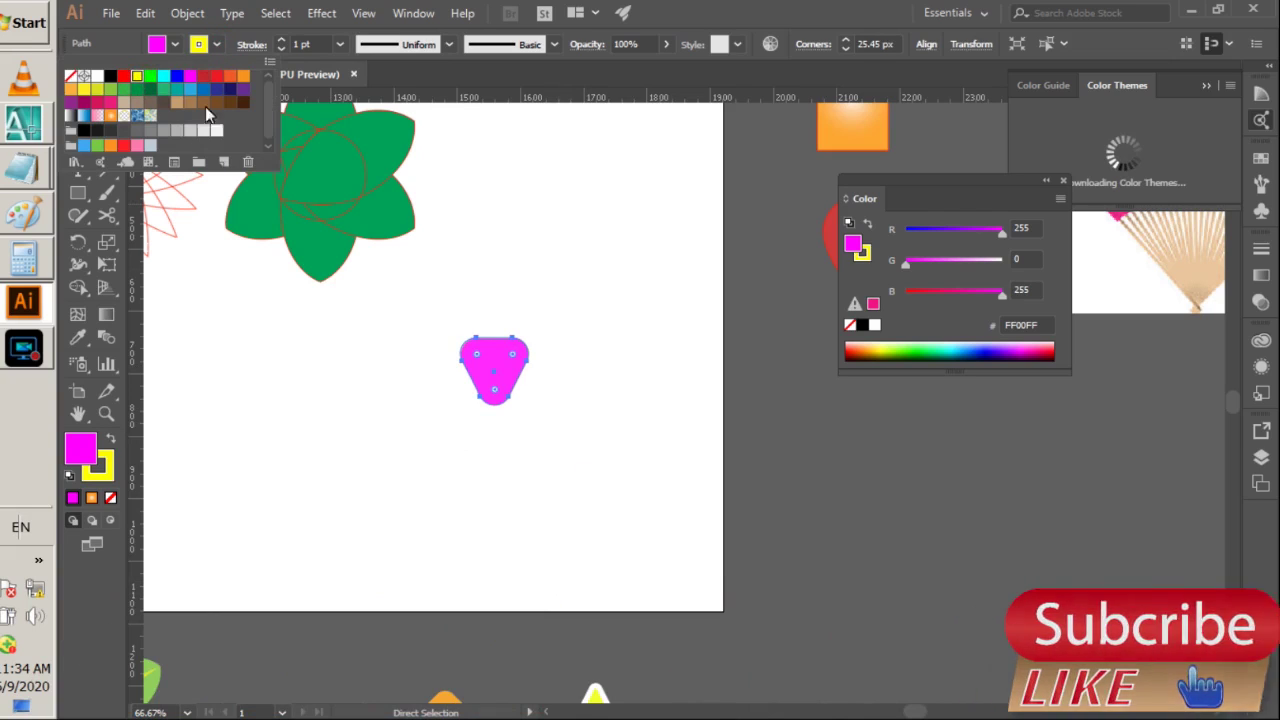
pyautogui.click(303, 44)
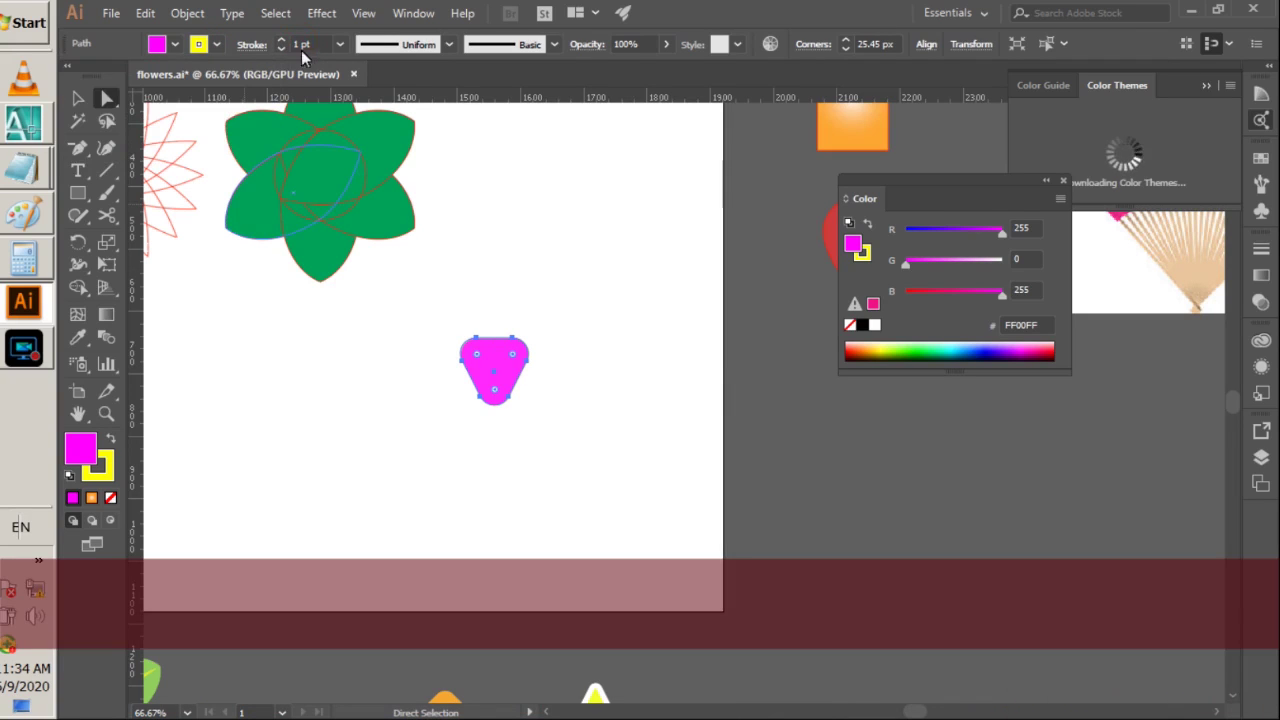
pyautogui.write('2')
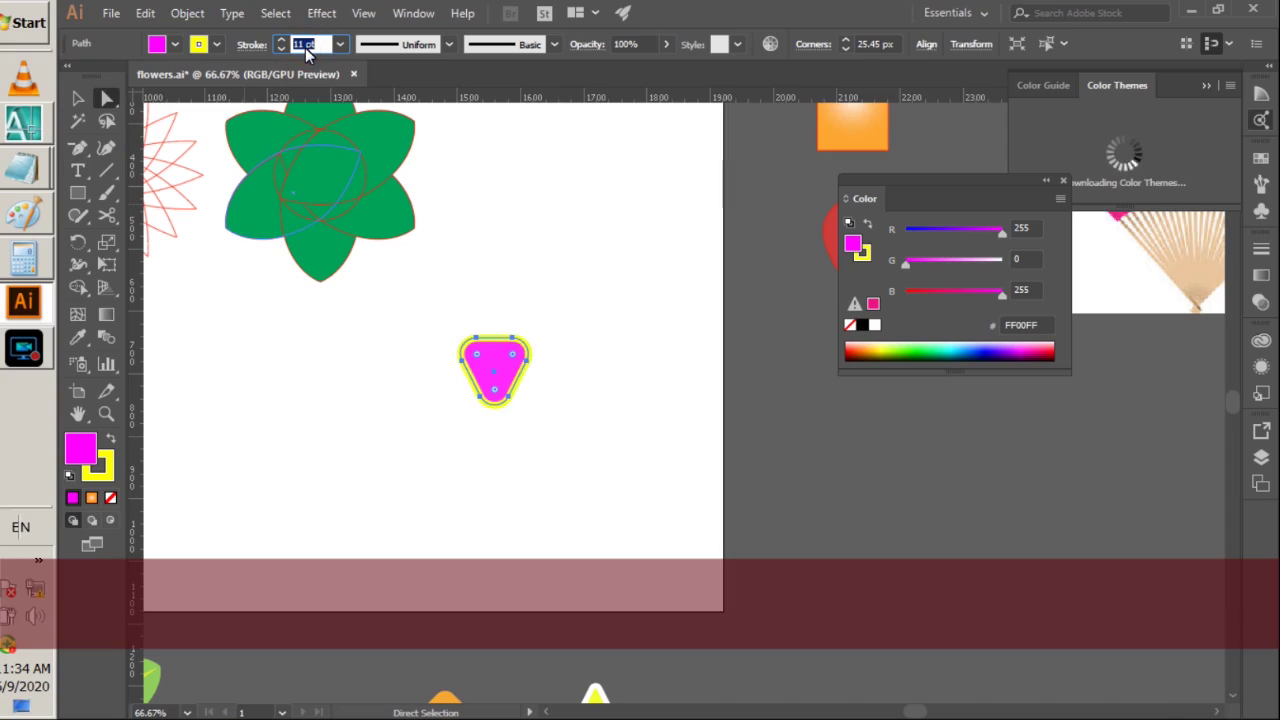
pyautogui.press('Up')
pyautogui.press('Up')
pyautogui.click(77, 97)
pyautogui.click(281, 367)
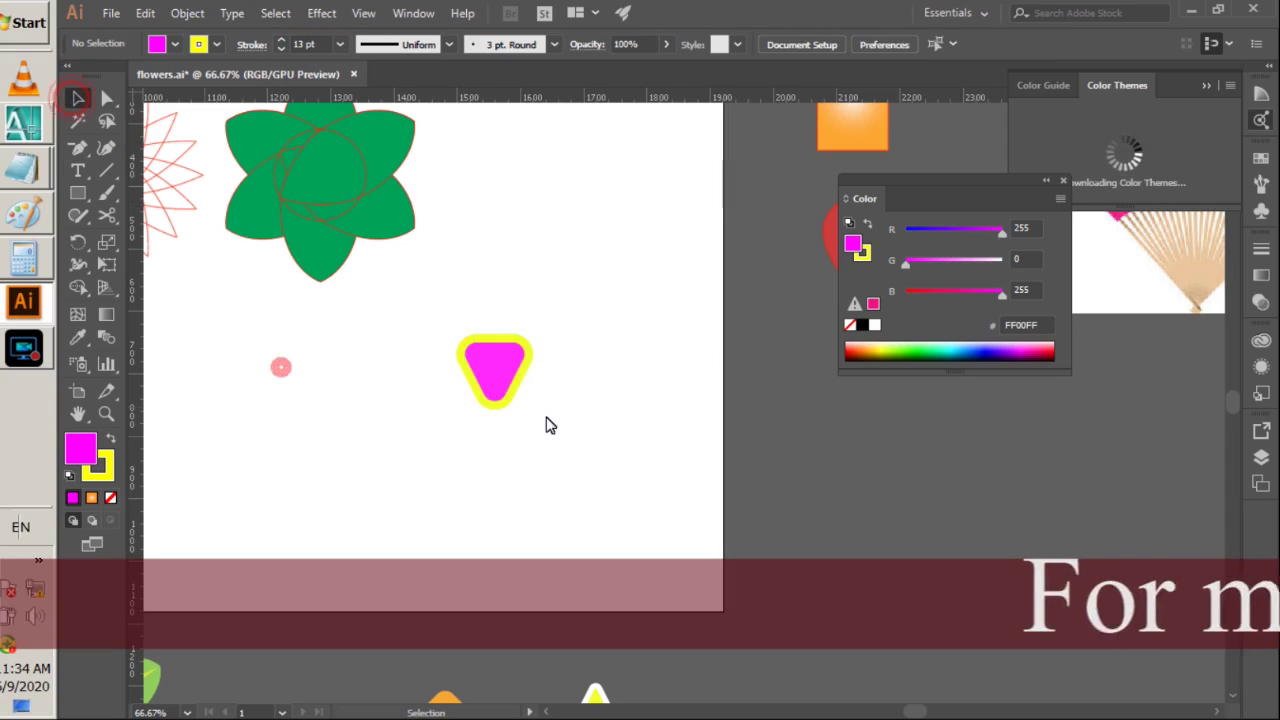
# - Draw a small circle about 70 px in diameter centred below the rounded triangle
pyautogui.scroll(-3, 556, 435)
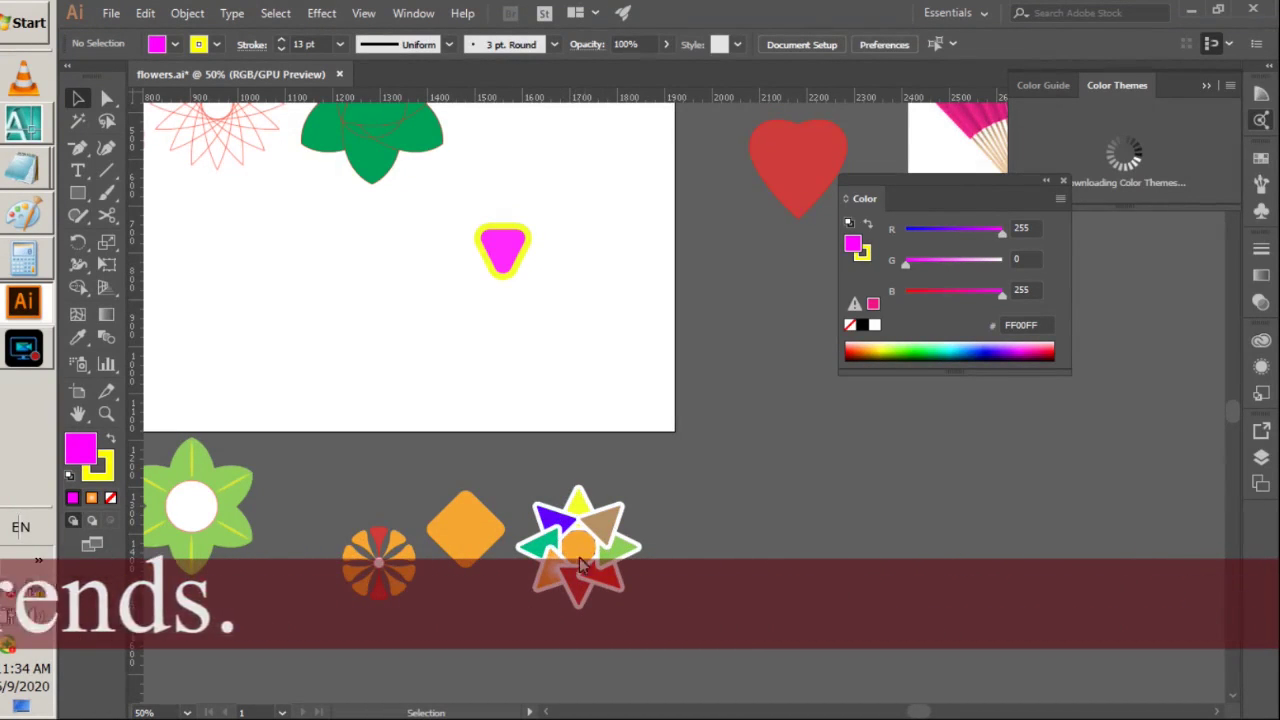
pyautogui.moveTo(80, 201); pyautogui.dragTo(147, 240)
pyautogui.moveTo(484, 322); pyautogui.dragTo(520, 352)
pyautogui.click(81, 98)
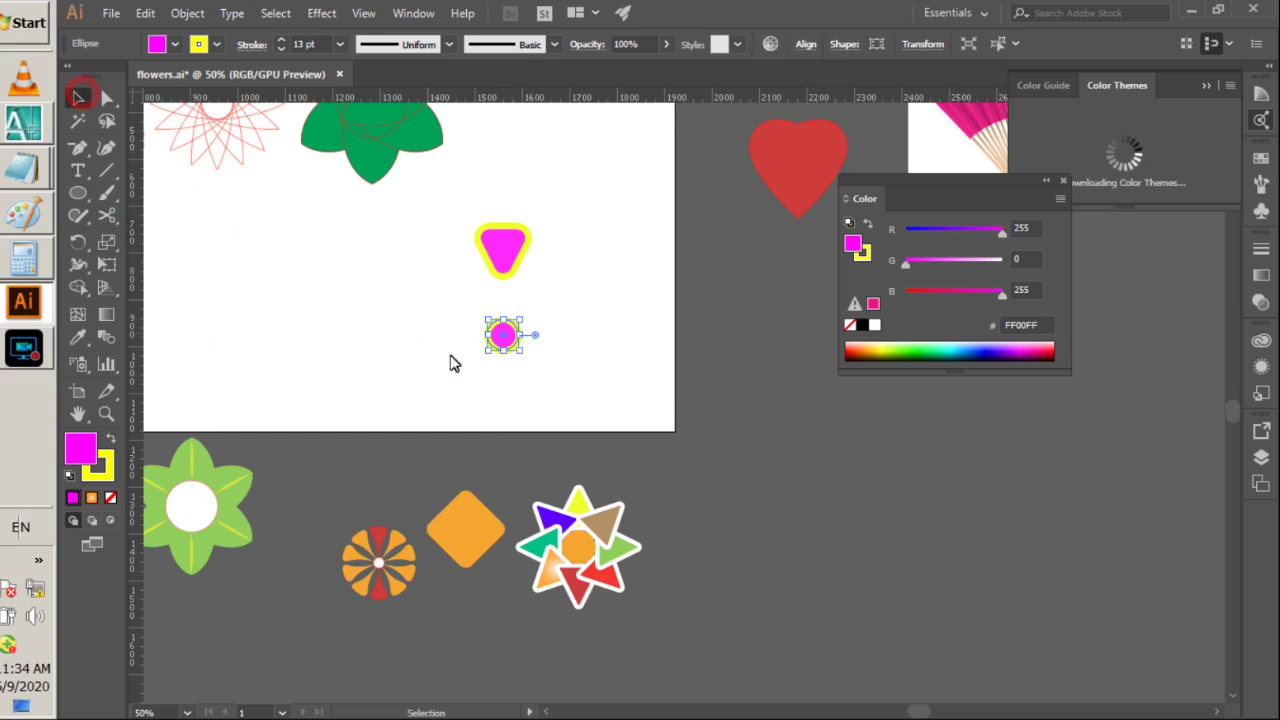
# - Set the small circle's stroke to 1 pt yellow and its fill to none
pyautogui.click(216, 45)
pyautogui.click(70, 75)
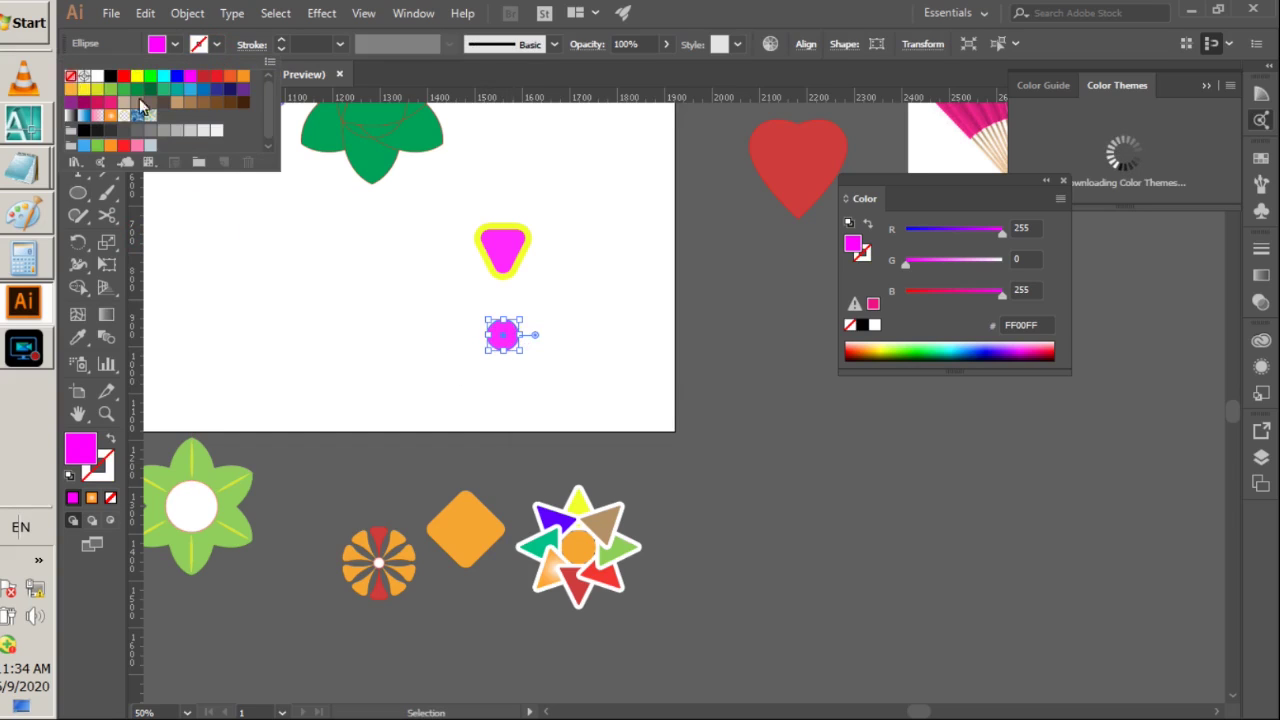
pyautogui.click(306, 44)
pyautogui.press('Return')
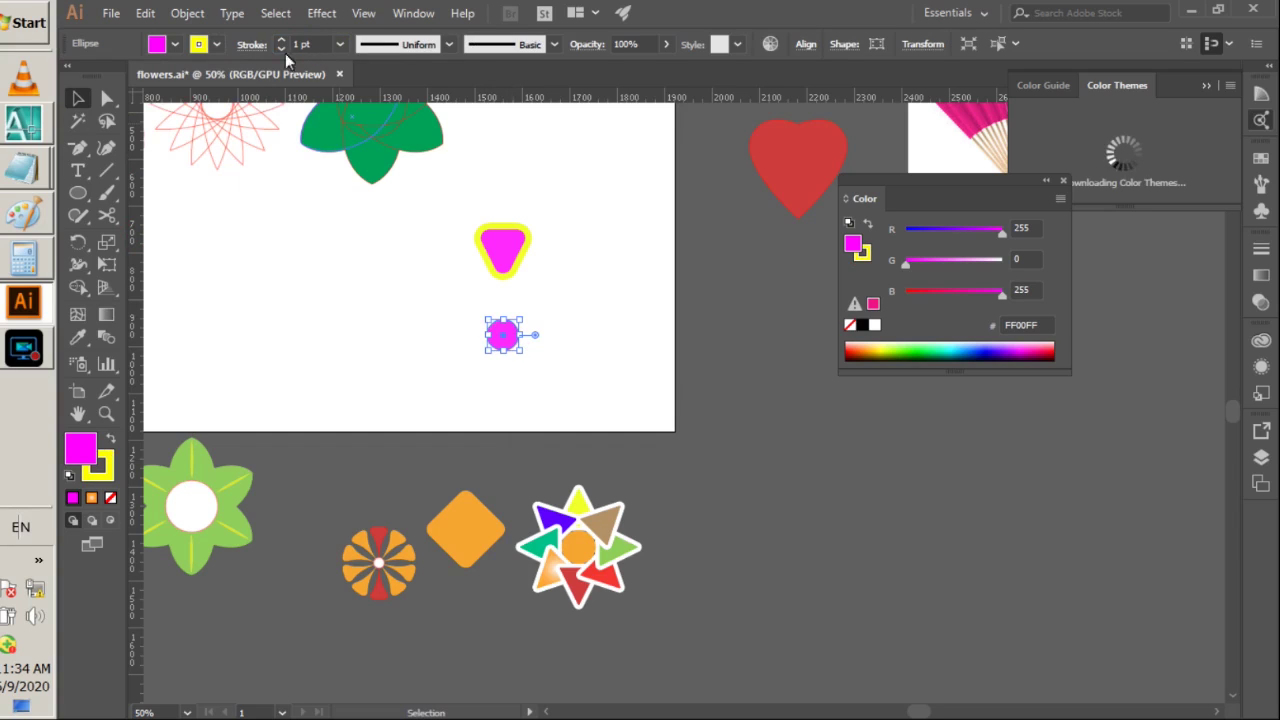
pyautogui.click(172, 45)
pyautogui.click(70, 76)
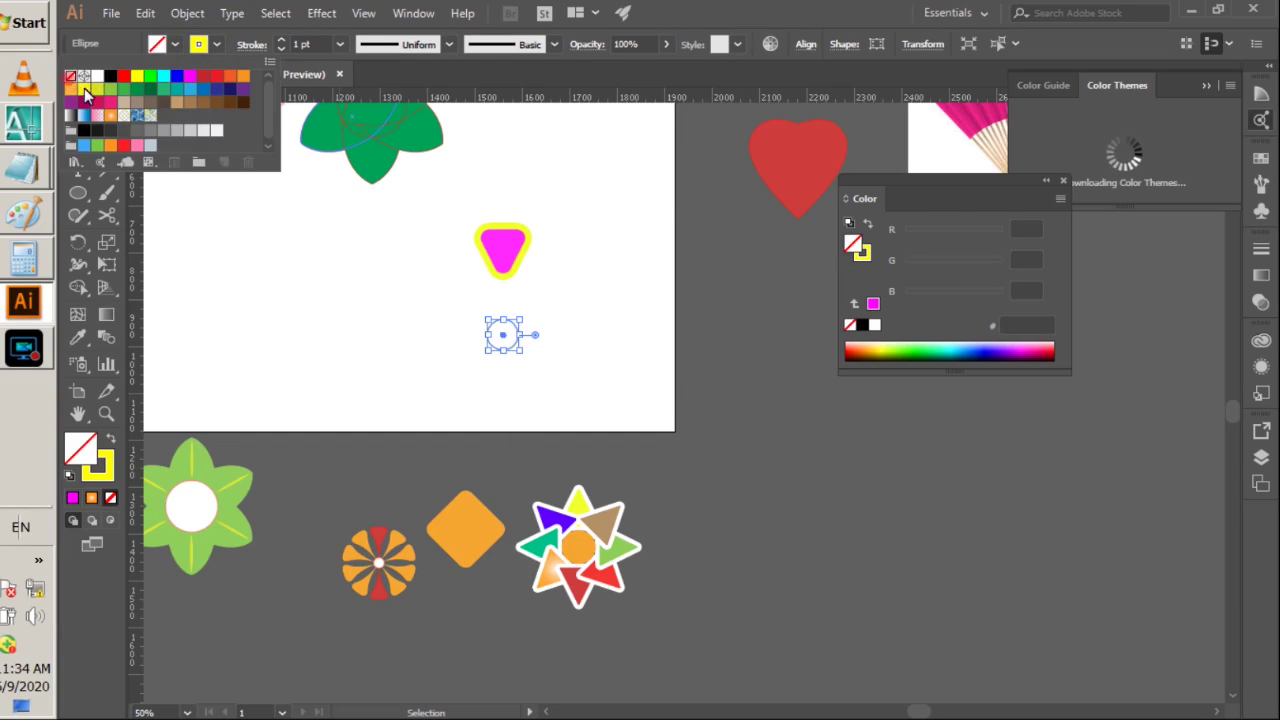
# - Turn the rounded magenta triangle upside down so that it points upward
pyautogui.click(203, 282)
pyautogui.click(414, 311)
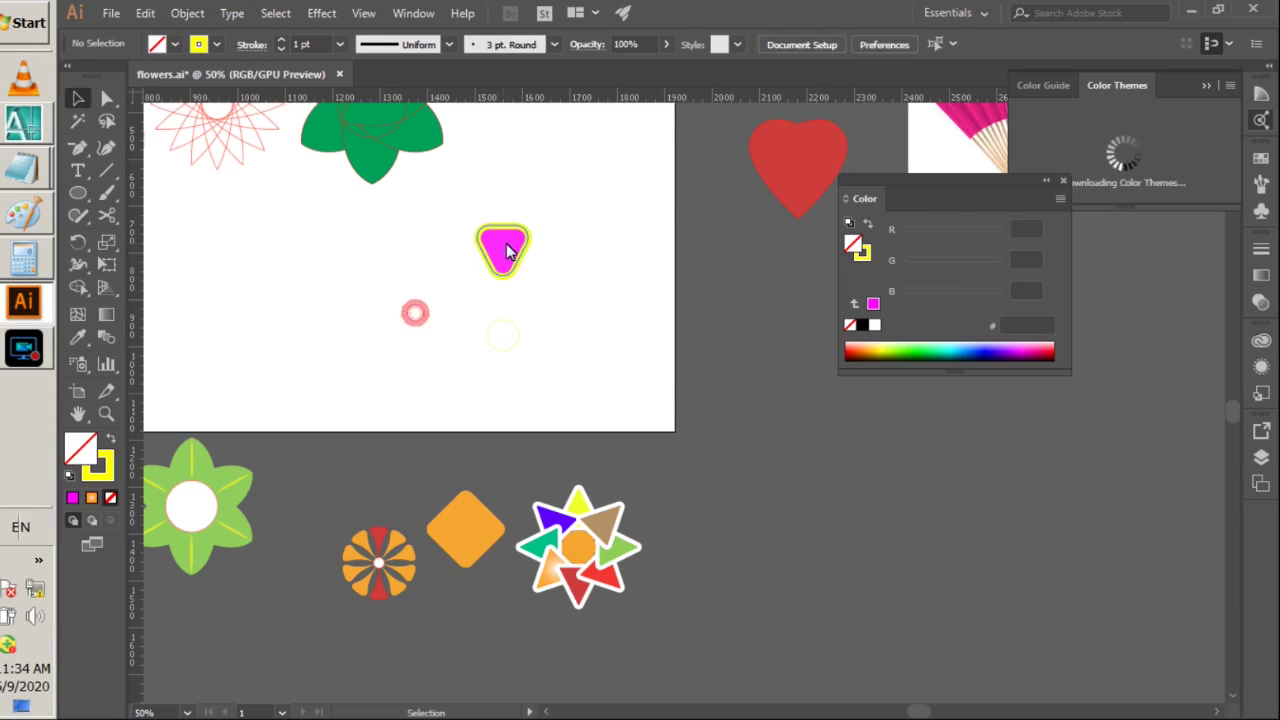
pyautogui.click(500, 251)
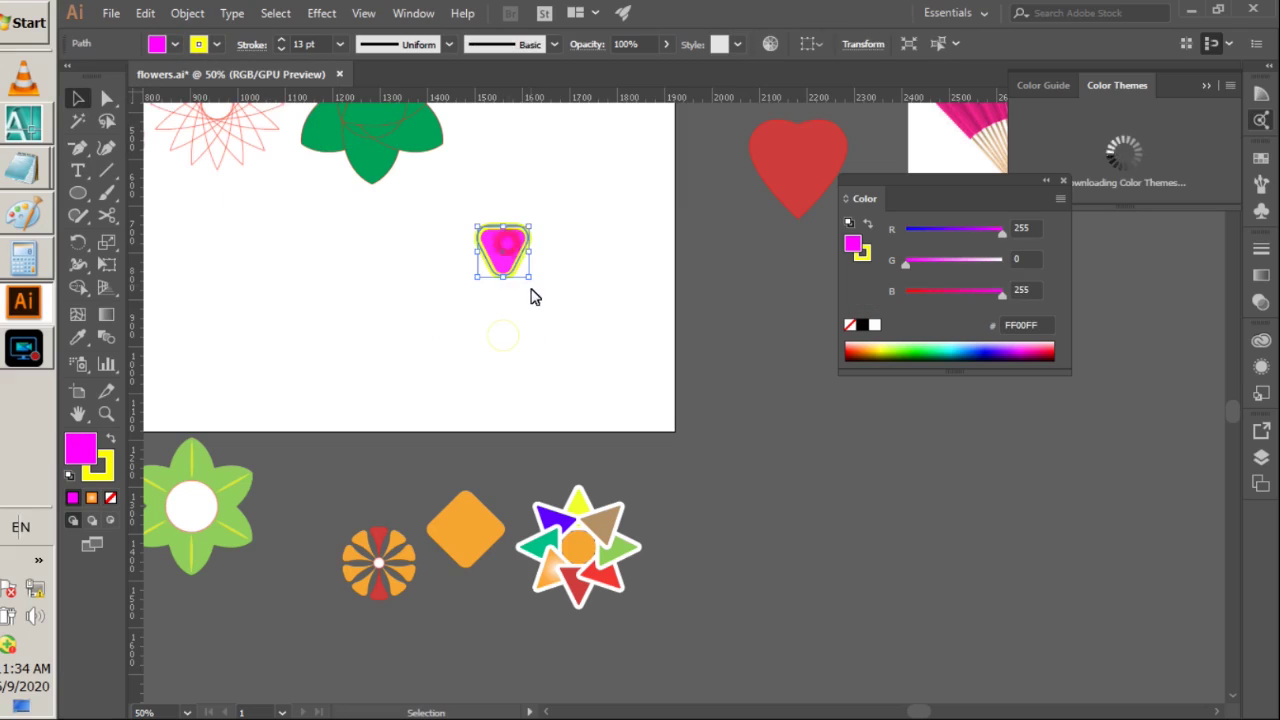
pyautogui.click(568, 328)
pyautogui.scroll(2, 512, 340)
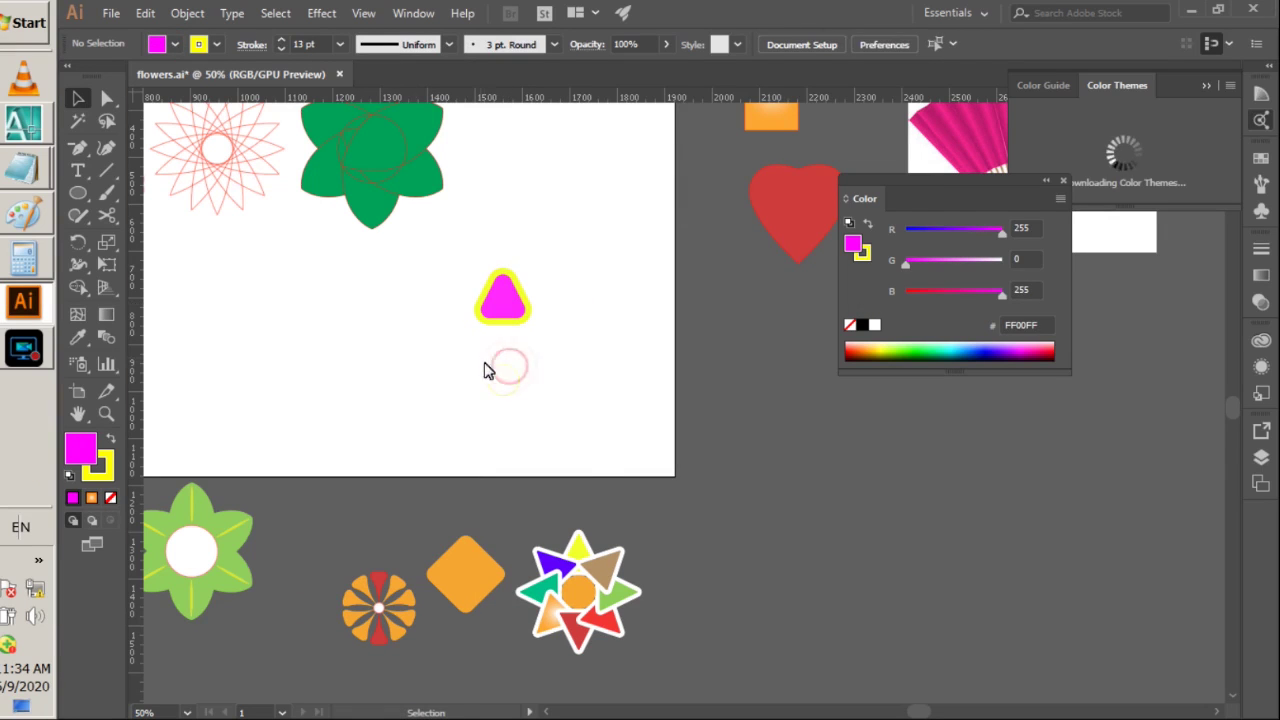
# - Change the small circle's stroke colour to red
pyautogui.click(490, 368)
pyautogui.click(200, 50)
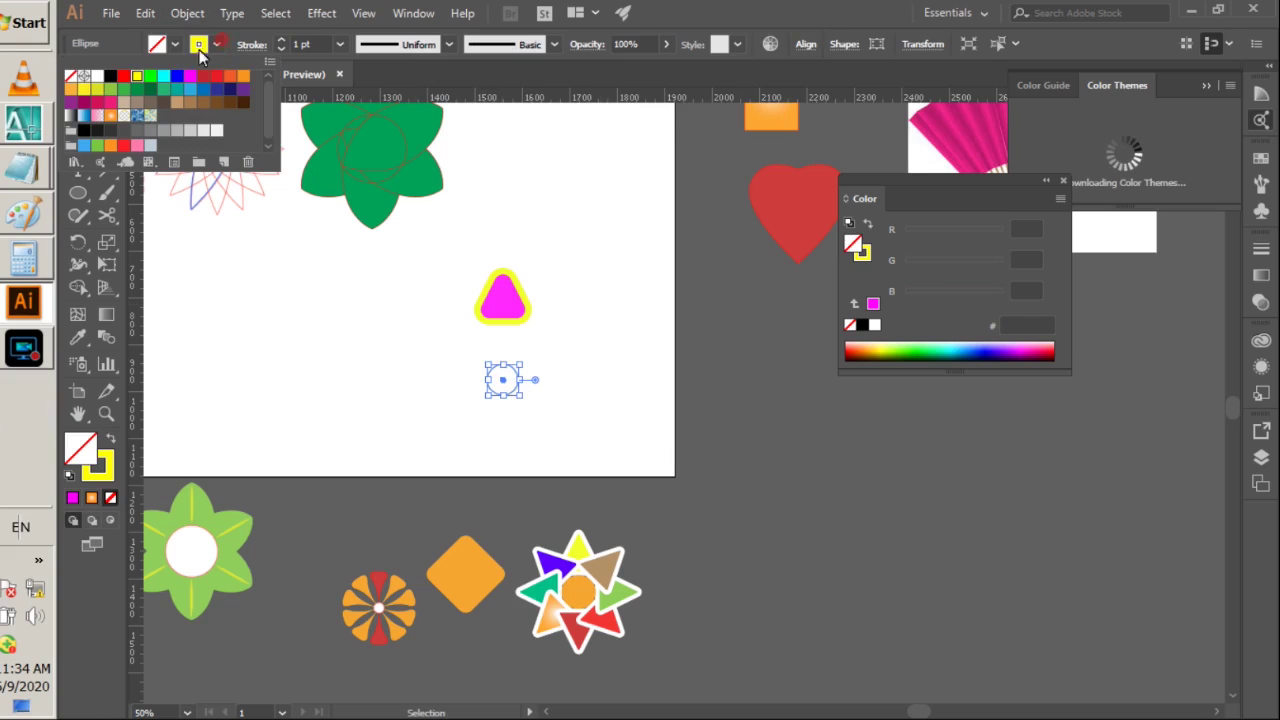
pyautogui.click(125, 77)
pyautogui.click(280, 300)
pyautogui.click(326, 383)
# - Move the rounded triangle down onto the small circle's top edge and set its stroke weight to 8 pt
pyautogui.moveTo(502, 396)
pyautogui.mouseDown()
pyautogui.moveTo(500, 334)
pyautogui.moveTo(510, 367)
pyautogui.mouseUp()
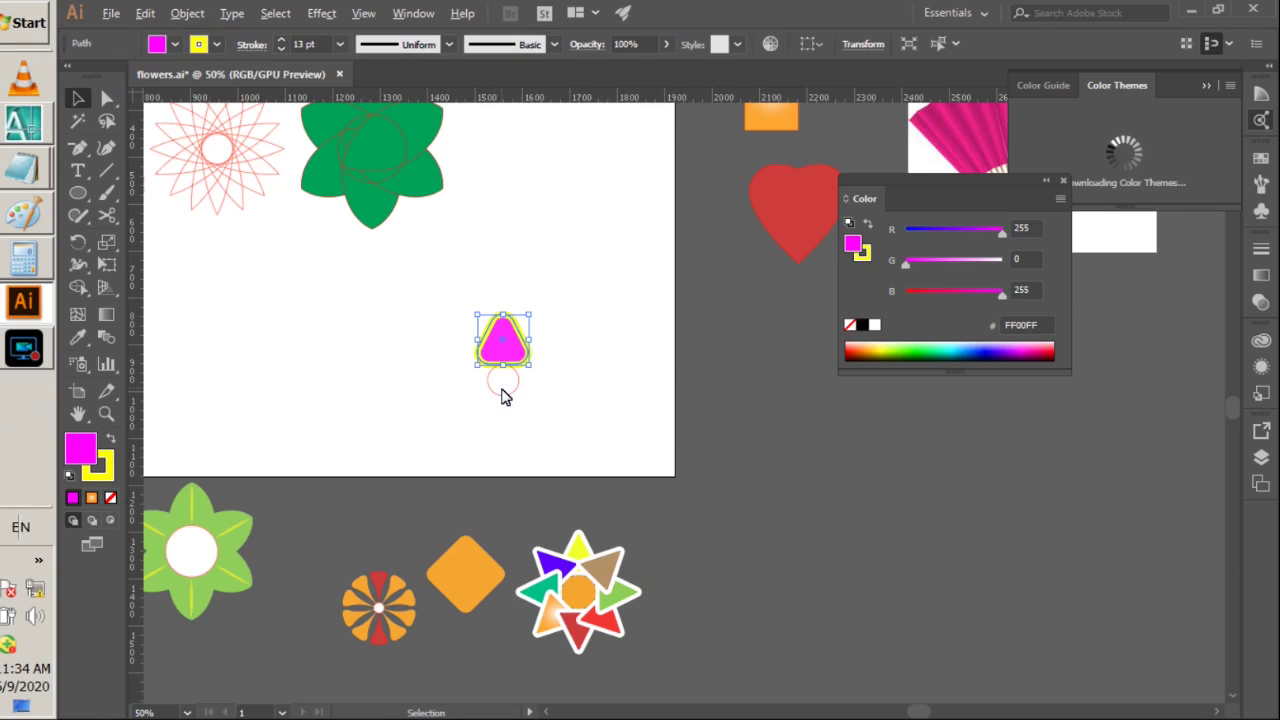
pyautogui.scroll(3, 502, 396)
pyautogui.click(634, 363)
pyautogui.click(508, 300)
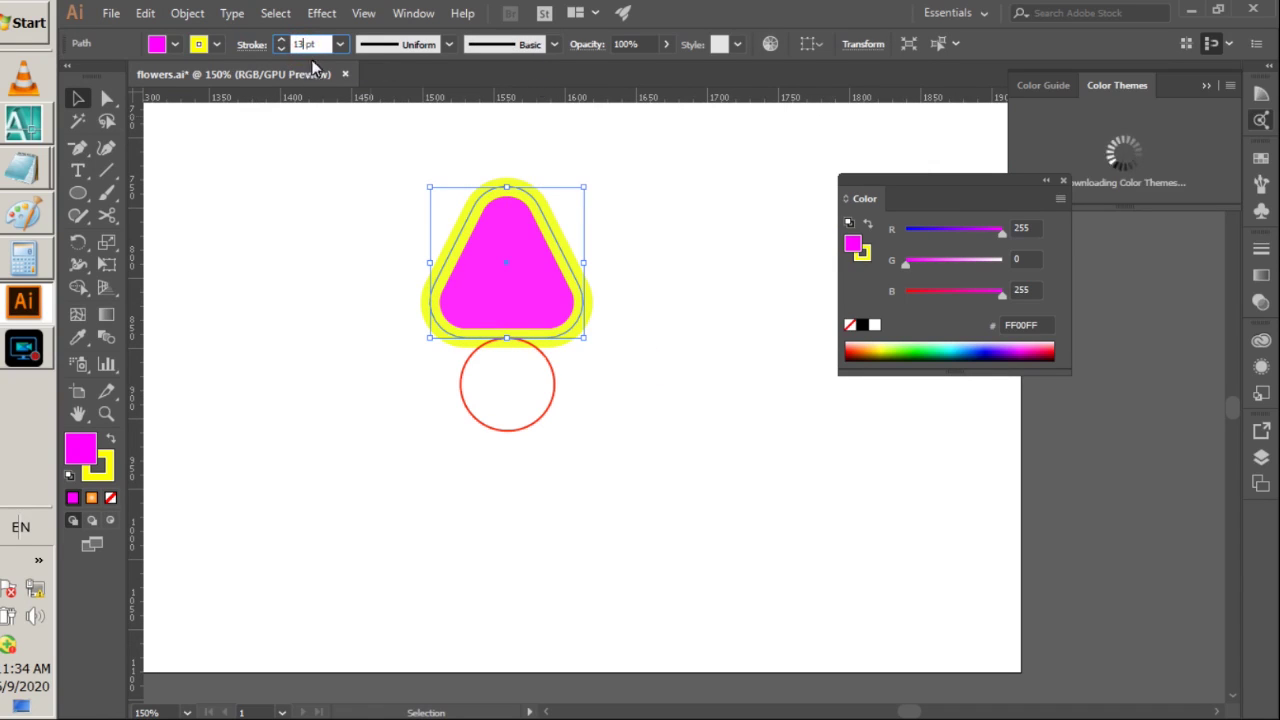
pyautogui.write('8')
pyautogui.press('Return')
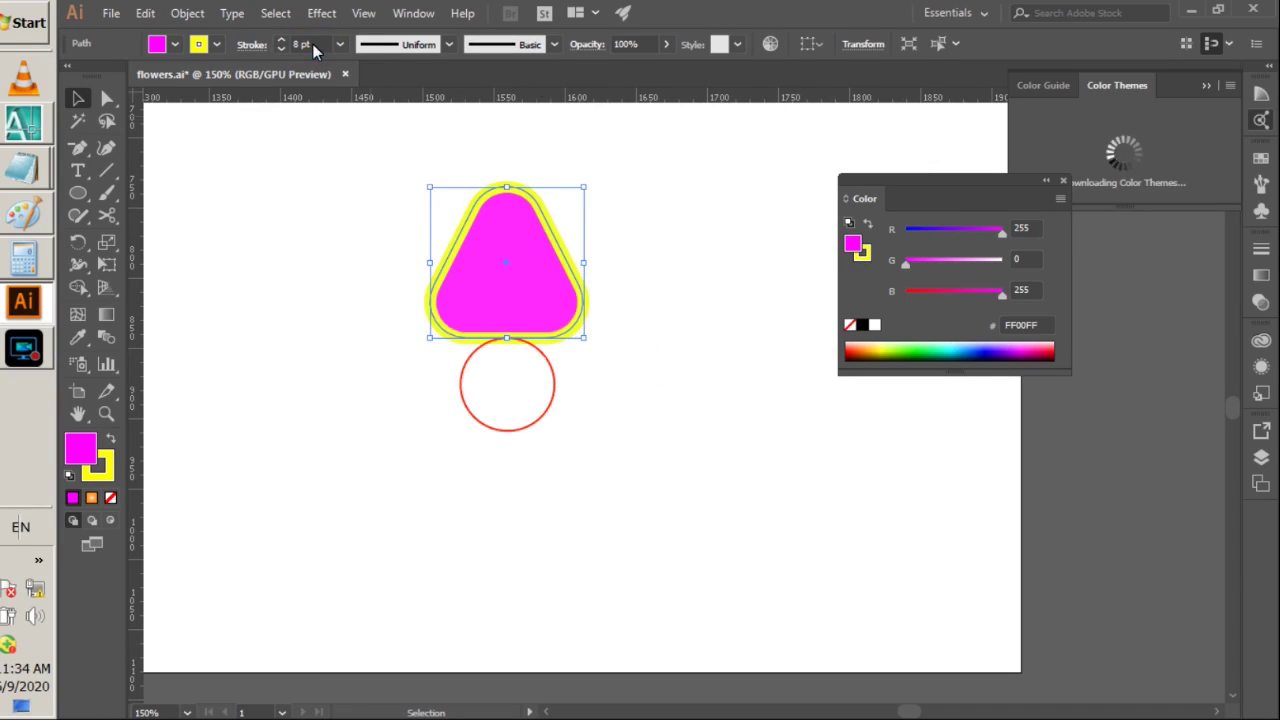
# - Nudge the rounded triangle up slightly so its yellow outline just clears the small circle
pyautogui.click(752, 420)
pyautogui.click(538, 305)
pyautogui.press('Up')
pyautogui.press('Up')
pyautogui.press('Up')
pyautogui.press('Up')
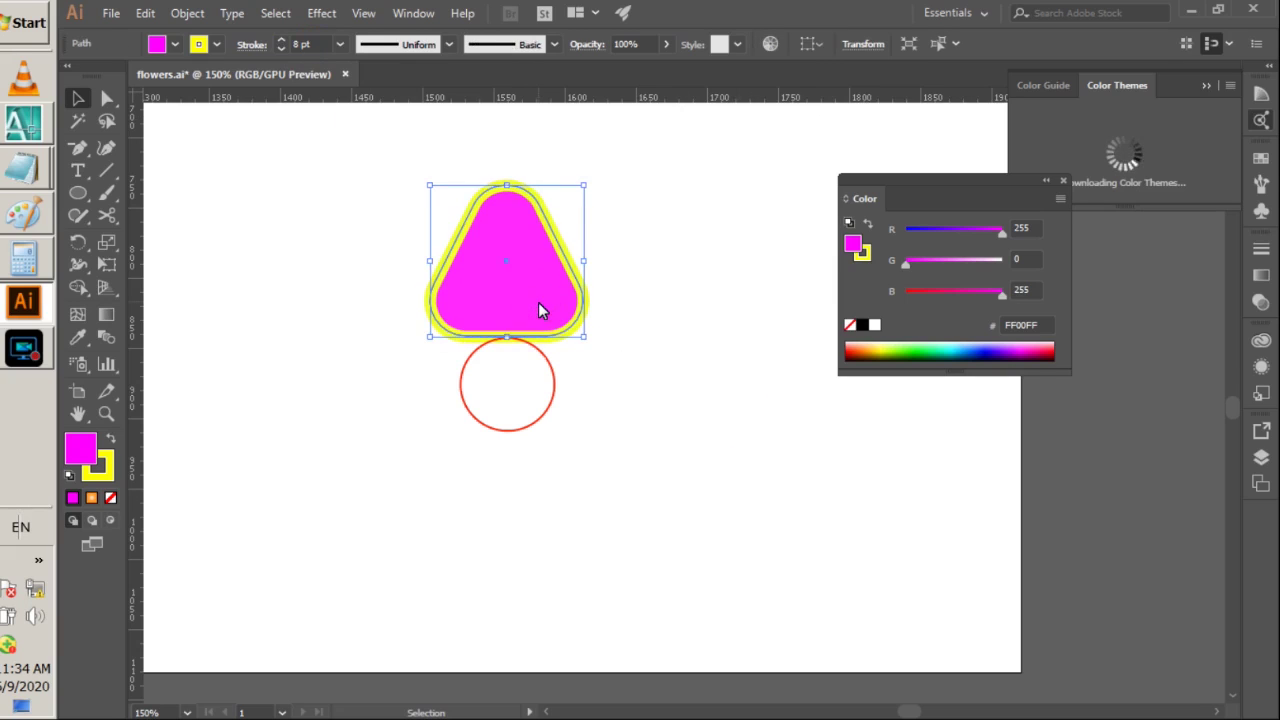
pyautogui.press('Up')
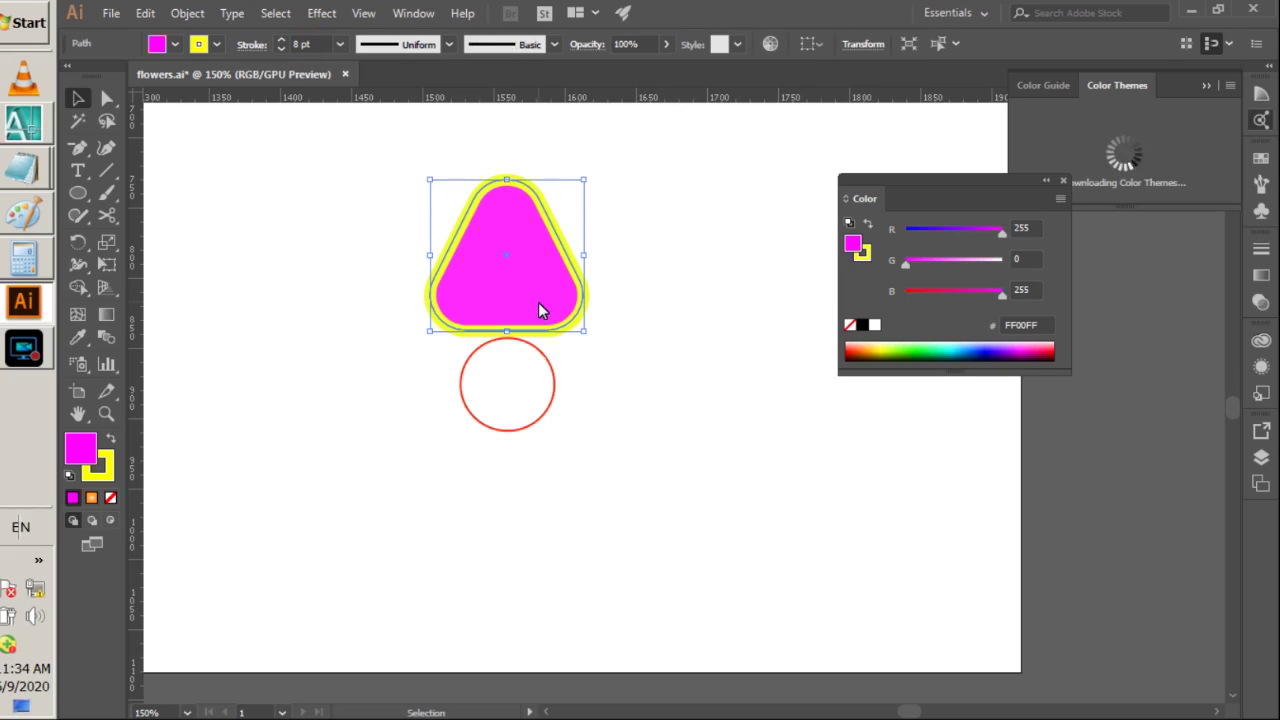
pyautogui.click(646, 380)
# - Make a copy of the rounded triangle rotated by 360/8 about the small circle's centre
pyautogui.click(549, 301)
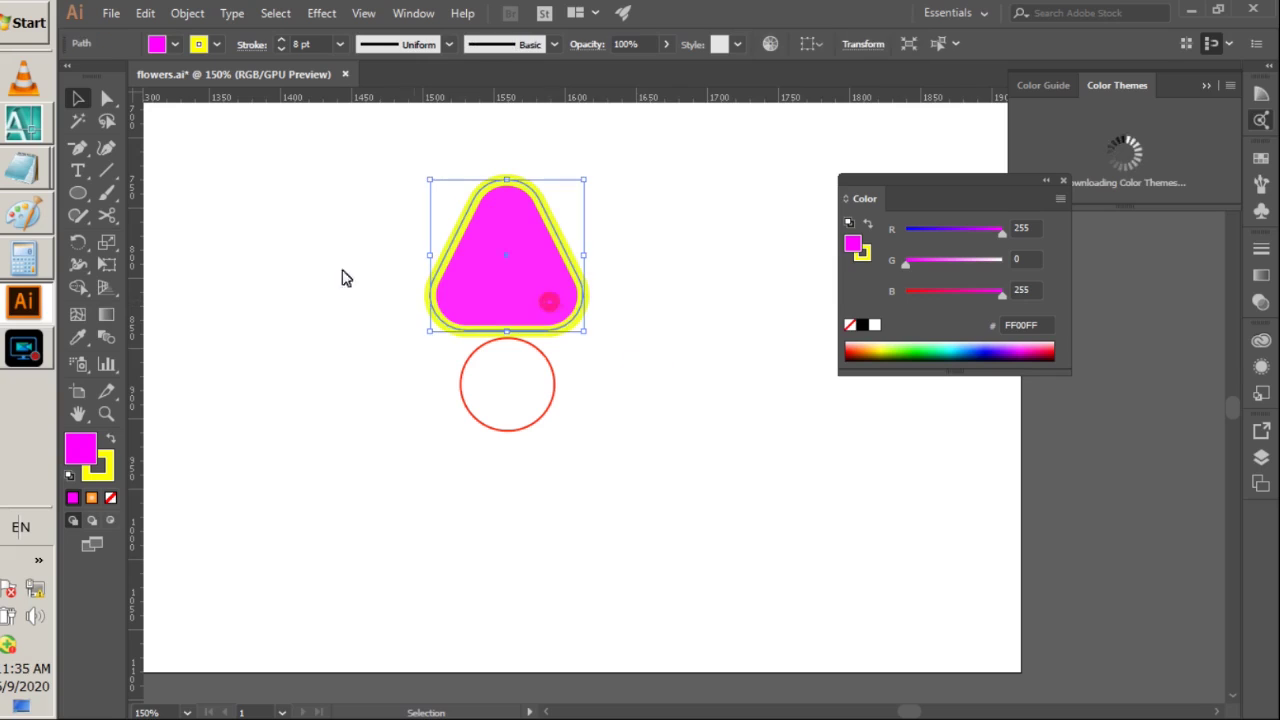
pyautogui.click(78, 242)
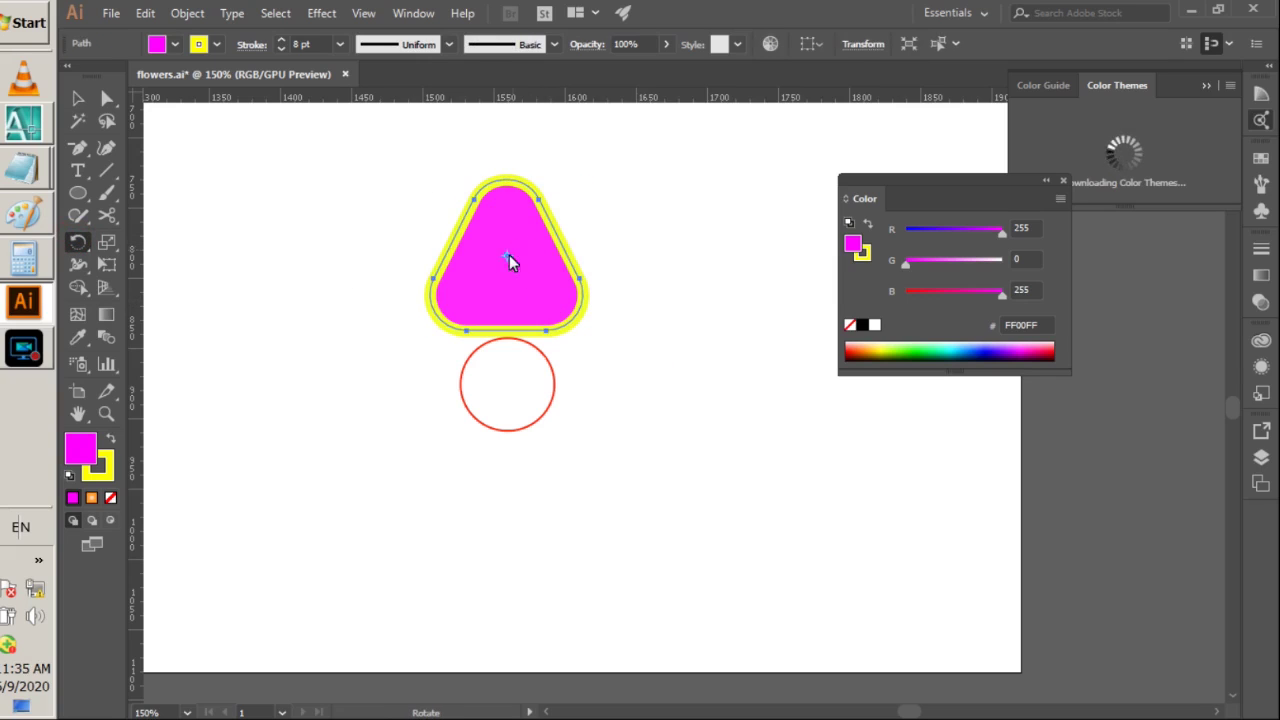
pyautogui.keyDown('alt'); pyautogui.click(507, 385); pyautogui.keyUp('alt')
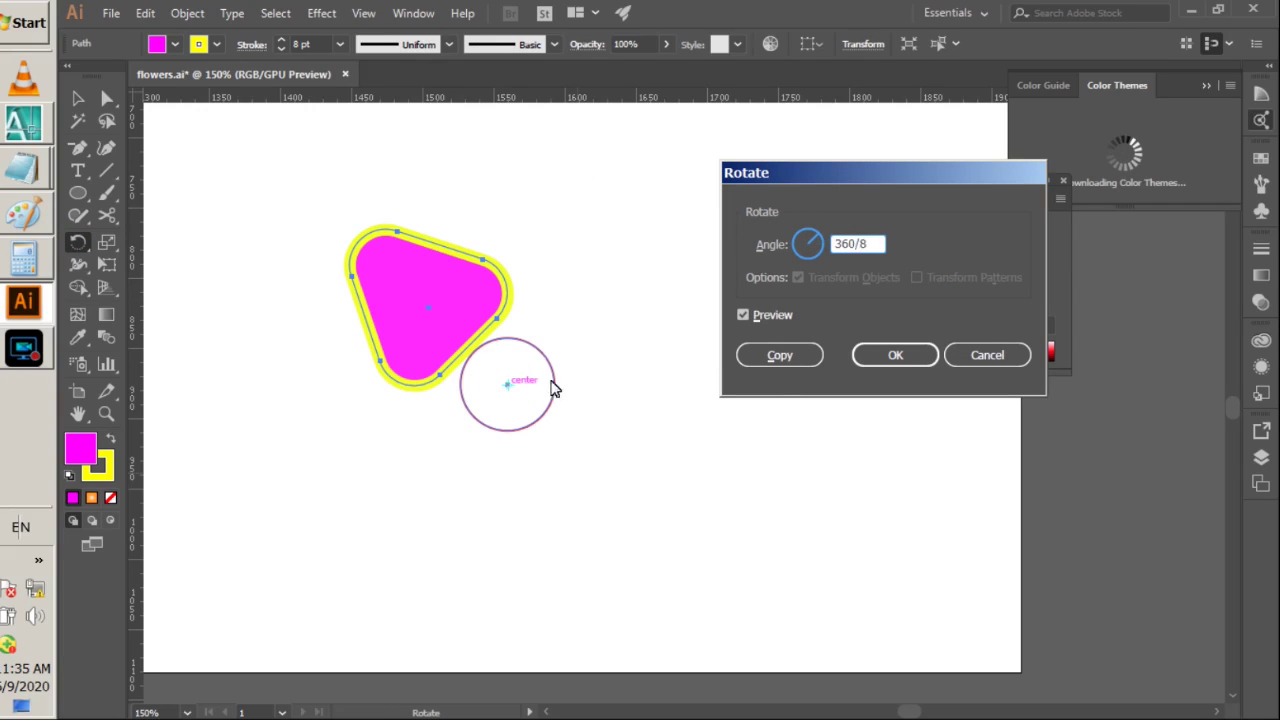
pyautogui.click(777, 356)
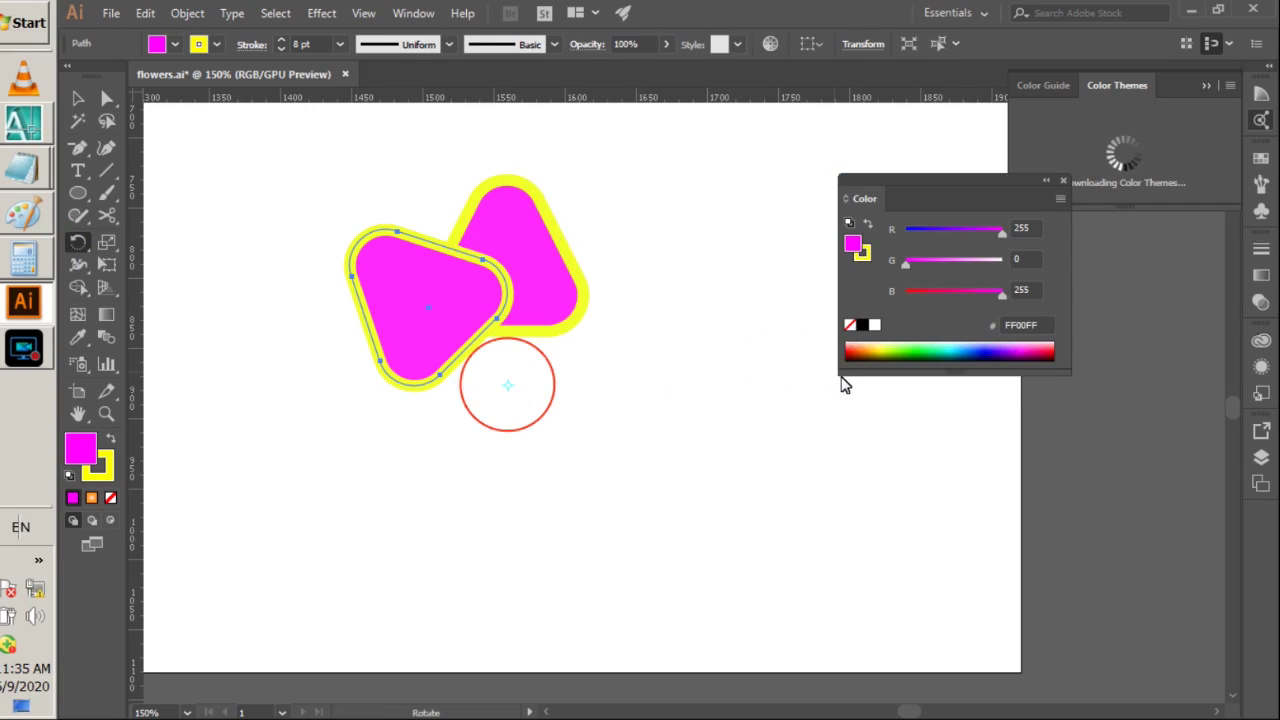
# - Repeat the rotated copy six more times to complete a ring of eight triangles around the circle
pyautogui.hotkey('ctrl', 'd')
pyautogui.hotkey('ctrl', 'd')
pyautogui.hotkey('ctrl', 'd')
pyautogui.hotkey('ctrl', 'd')
pyautogui.hotkey('ctrl', 'd')
pyautogui.hotkey('ctrl', 'd')
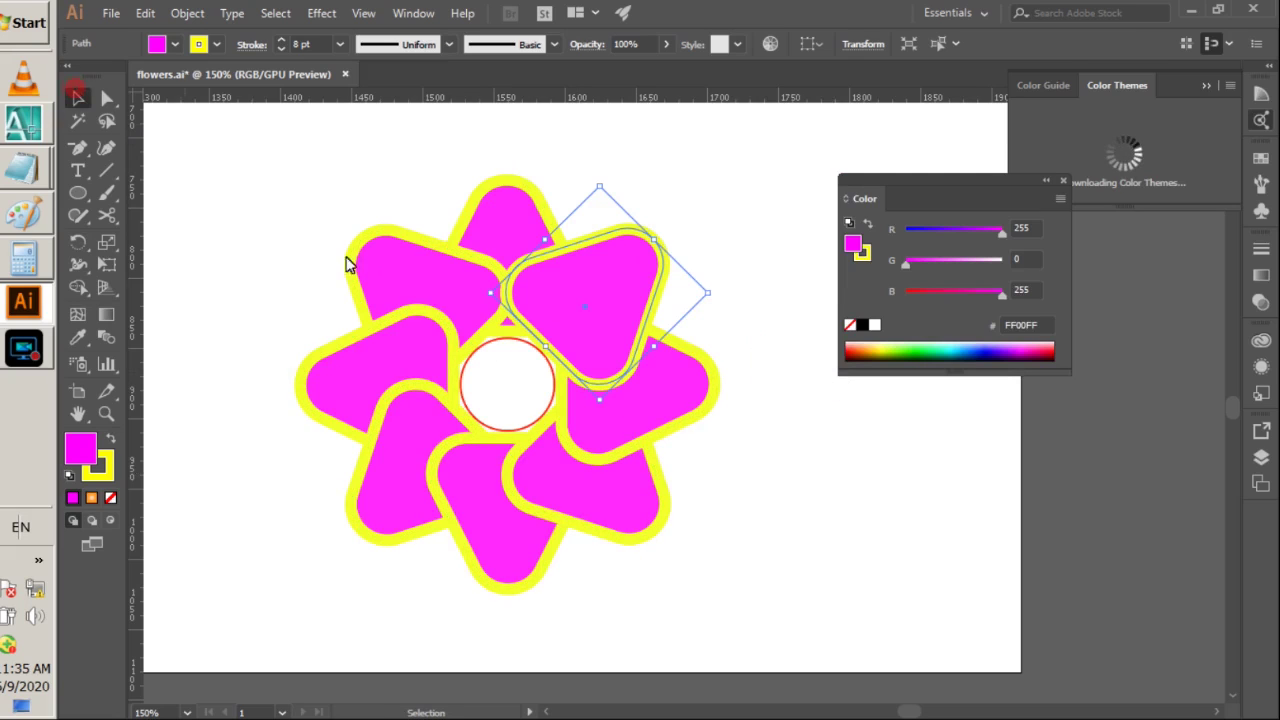
pyautogui.click(829, 465)
# - Fill the ring's upper-left triangle with teal and its left triangle with dark grey-brown
pyautogui.click(425, 278)
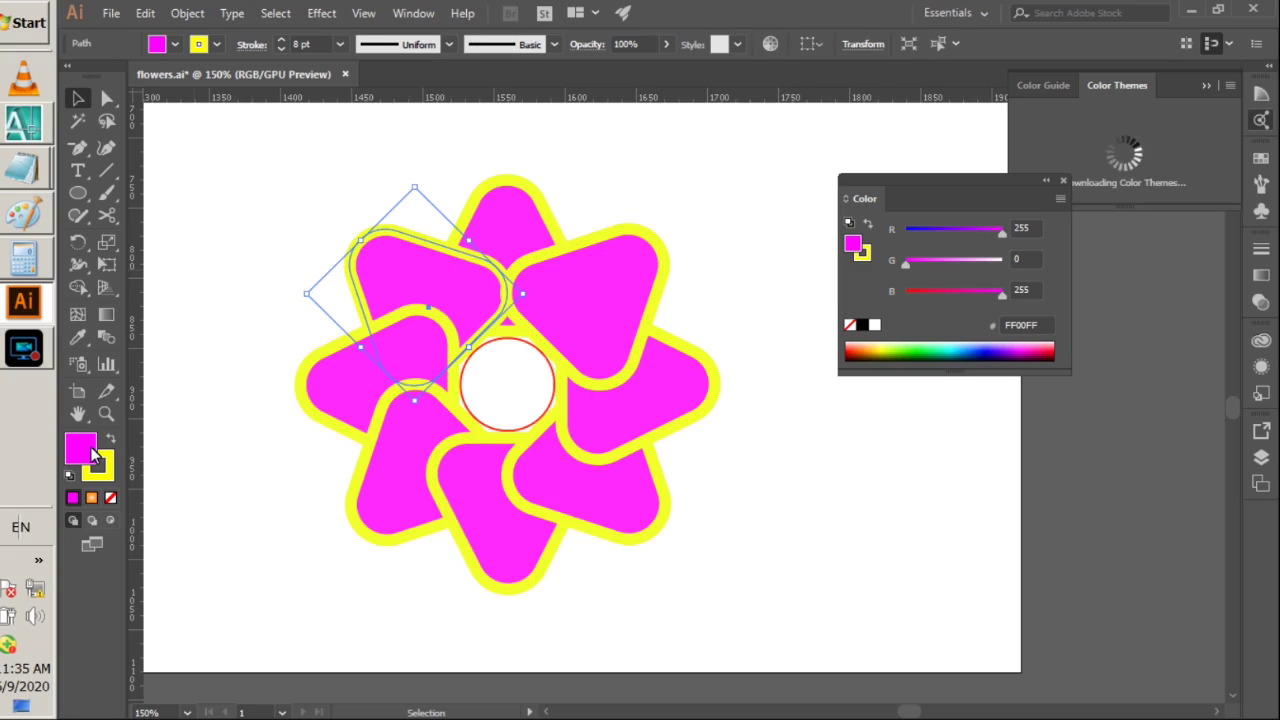
pyautogui.click(174, 44)
pyautogui.click(174, 98)
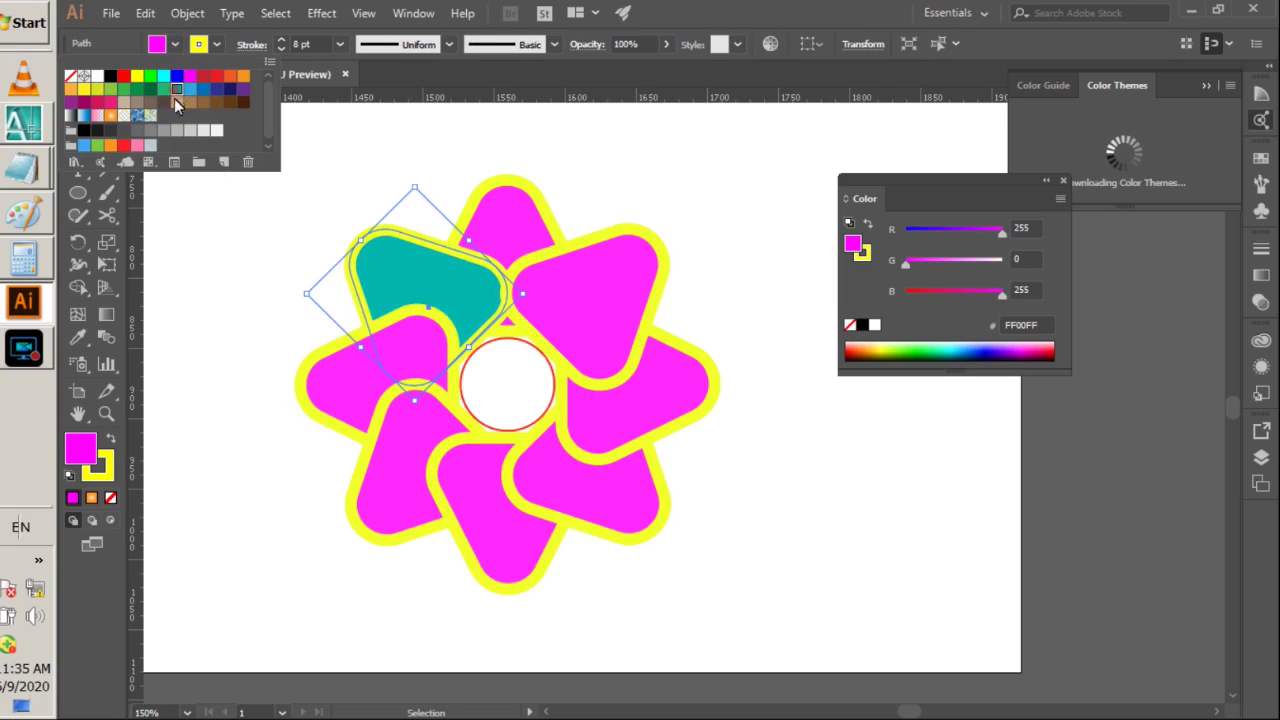
pyautogui.click(320, 527)
pyautogui.click(352, 388)
pyautogui.click(175, 44)
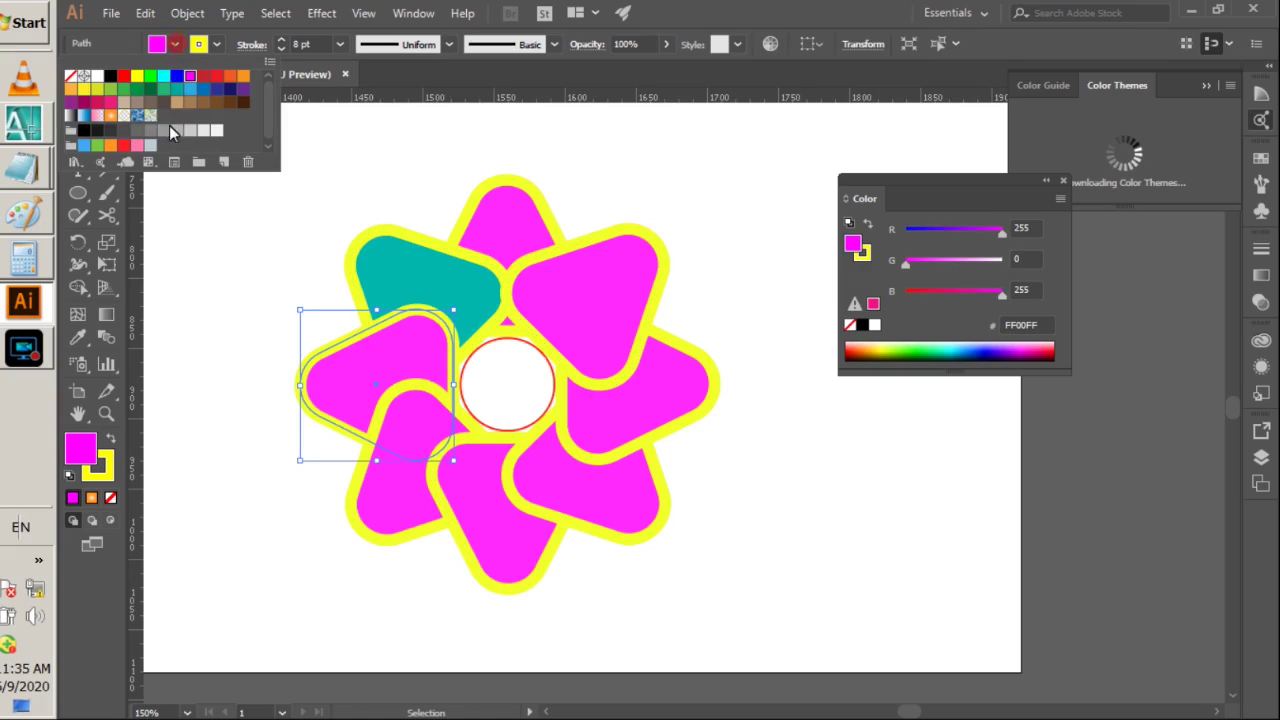
pyautogui.click(168, 102)
pyautogui.click(178, 357)
# - Fill the ring's lower-left triangle with red (ED1C24) and its bottom triangle with orange
pyautogui.click(396, 487)
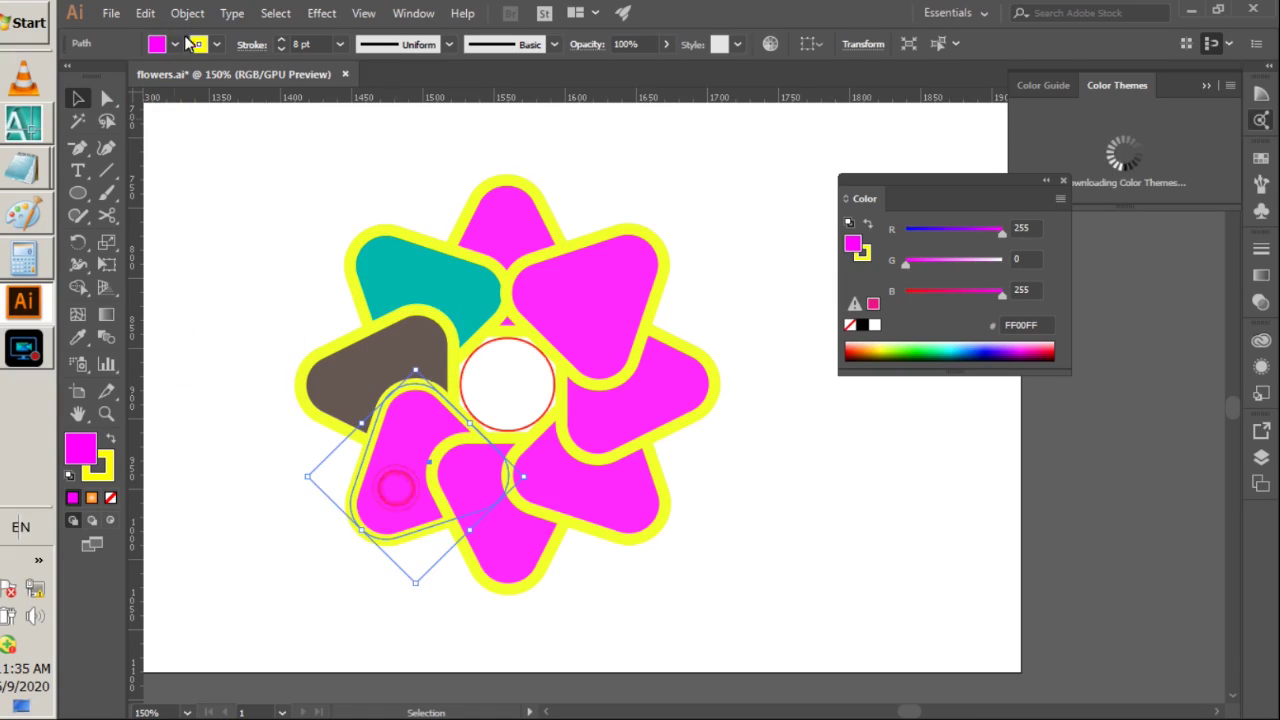
pyautogui.click(175, 44)
pyautogui.click(215, 77)
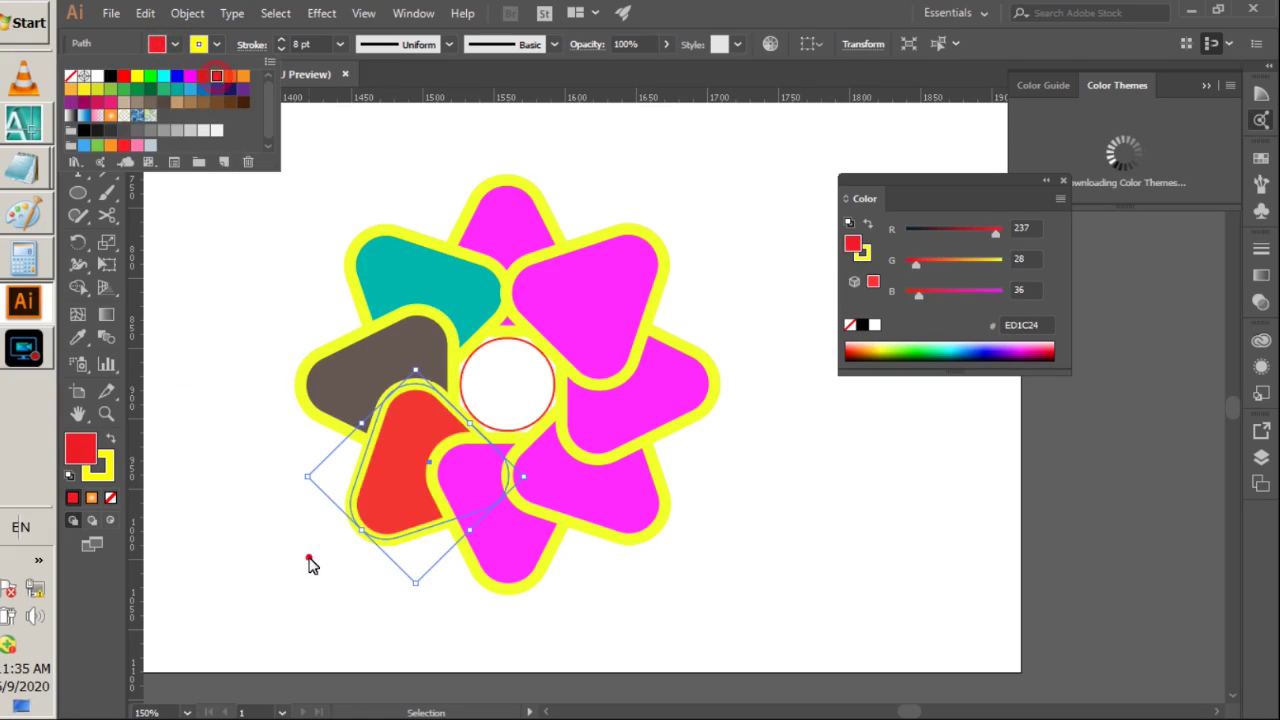
pyautogui.click(309, 553)
pyautogui.click(475, 563)
pyautogui.click(175, 44)
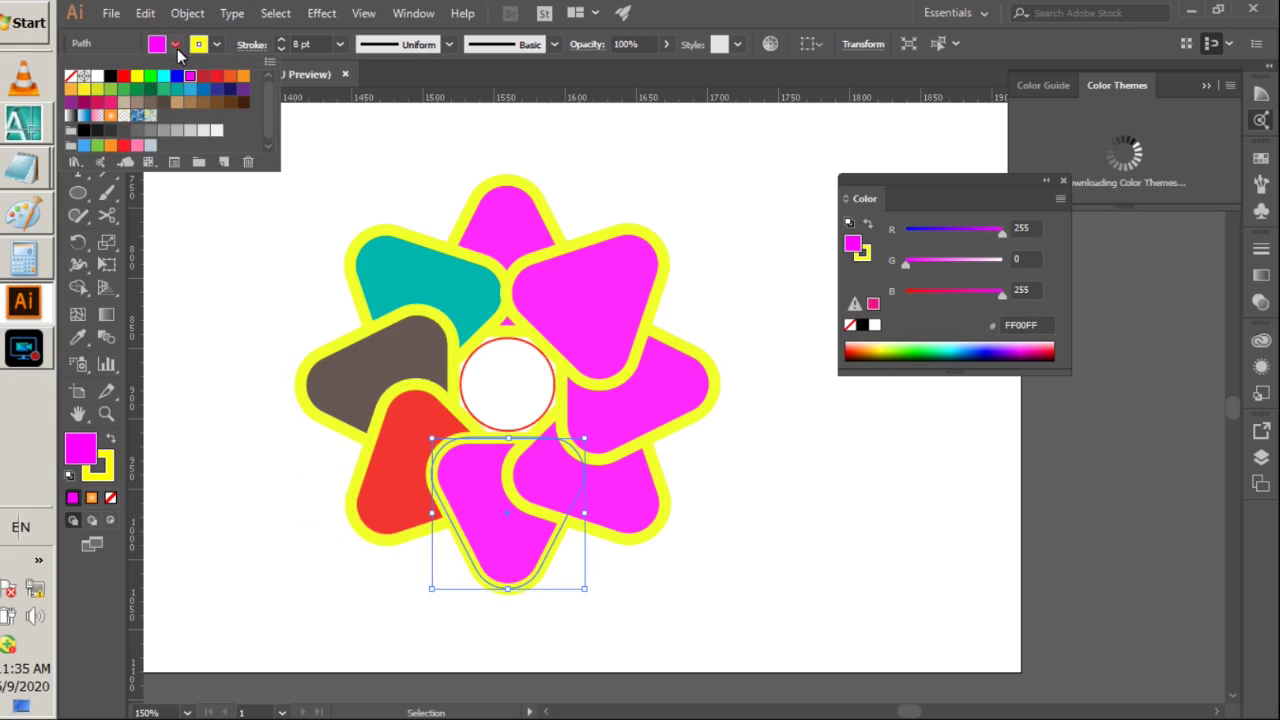
pyautogui.click(241, 77)
pyautogui.click(625, 576)
# - Fill the ring's lower-right triangle with orange (F15A24) and its right triangle with green (8CC63F)
pyautogui.click(621, 513)
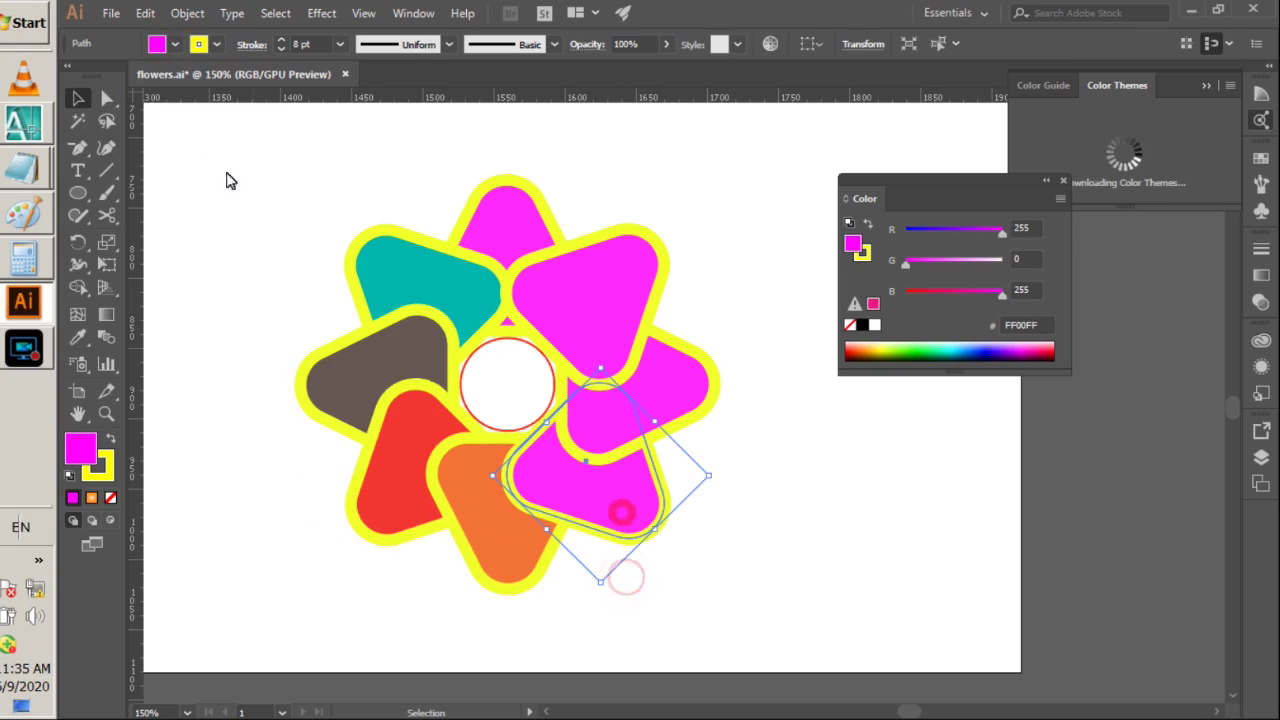
pyautogui.click(175, 44)
pyautogui.click(224, 76)
pyautogui.click(800, 442)
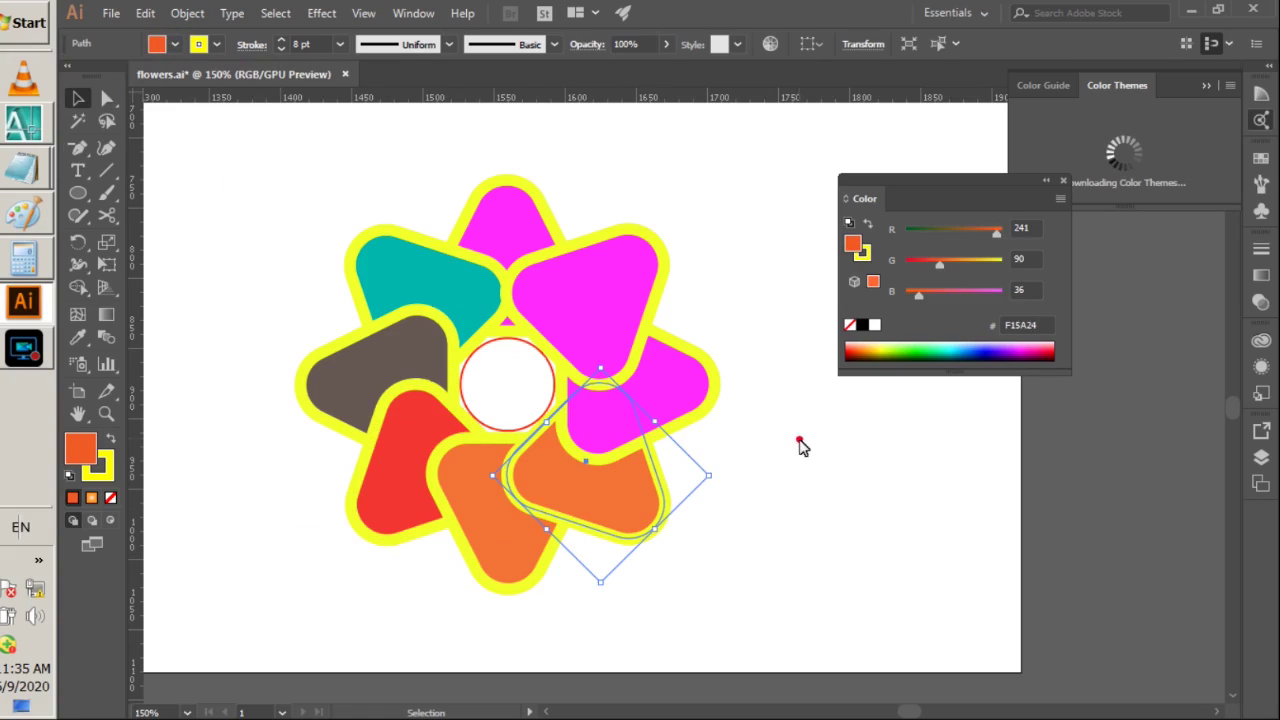
pyautogui.click(680, 388)
pyautogui.click(176, 44)
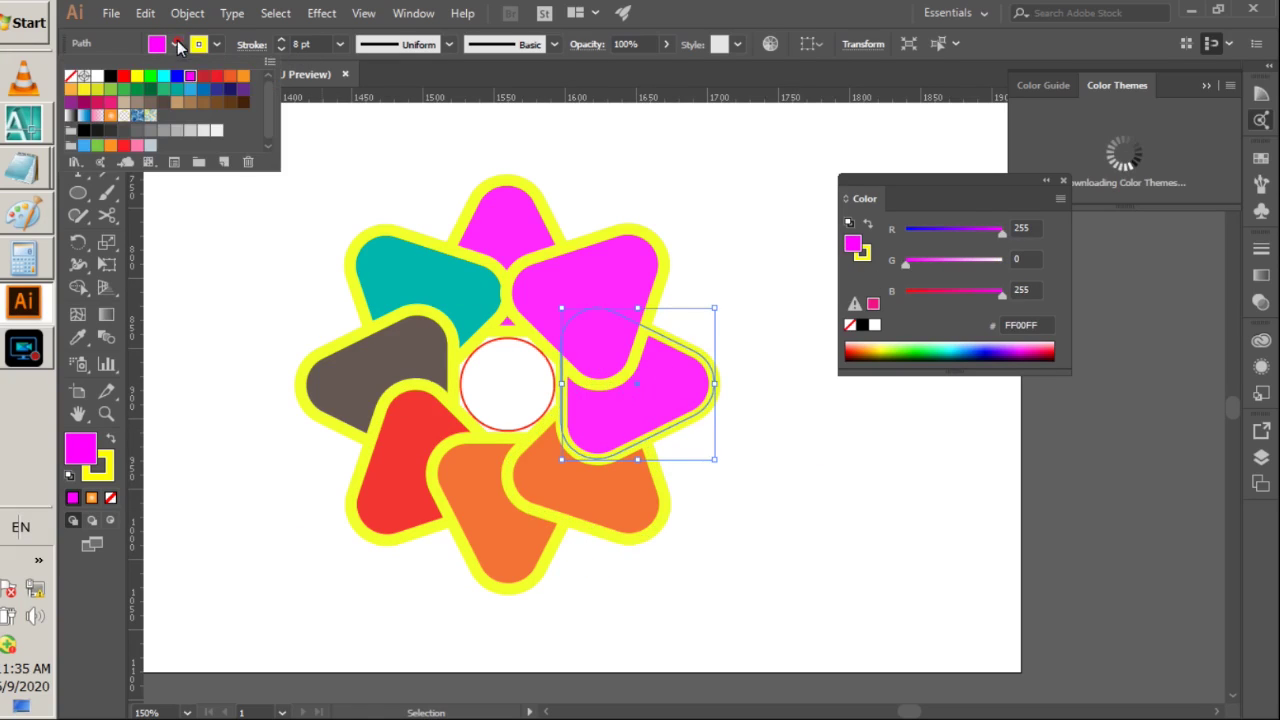
pyautogui.click(230, 76)
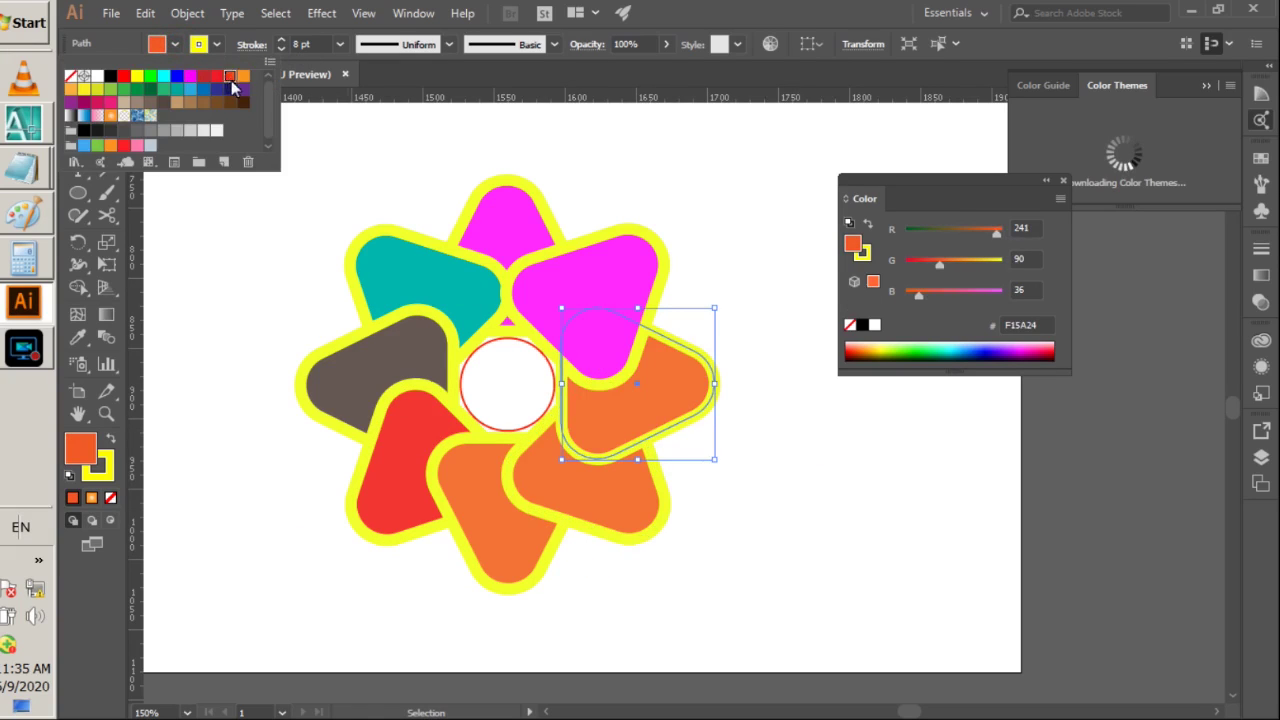
pyautogui.click(174, 47)
pyautogui.click(174, 47)
pyautogui.click(111, 88)
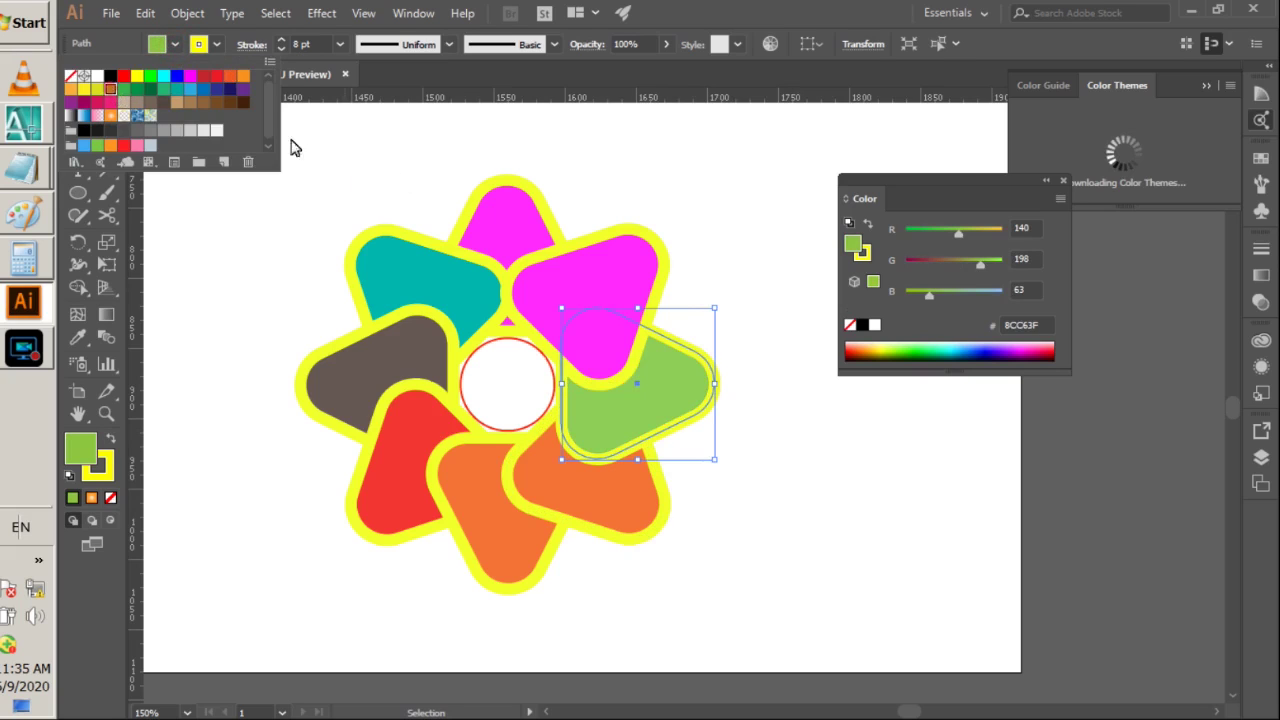
# - Fill the ring's upper-right triangle with the radial gradient running from a white centre to orange
pyautogui.click(580, 280)
pyautogui.click(175, 44)
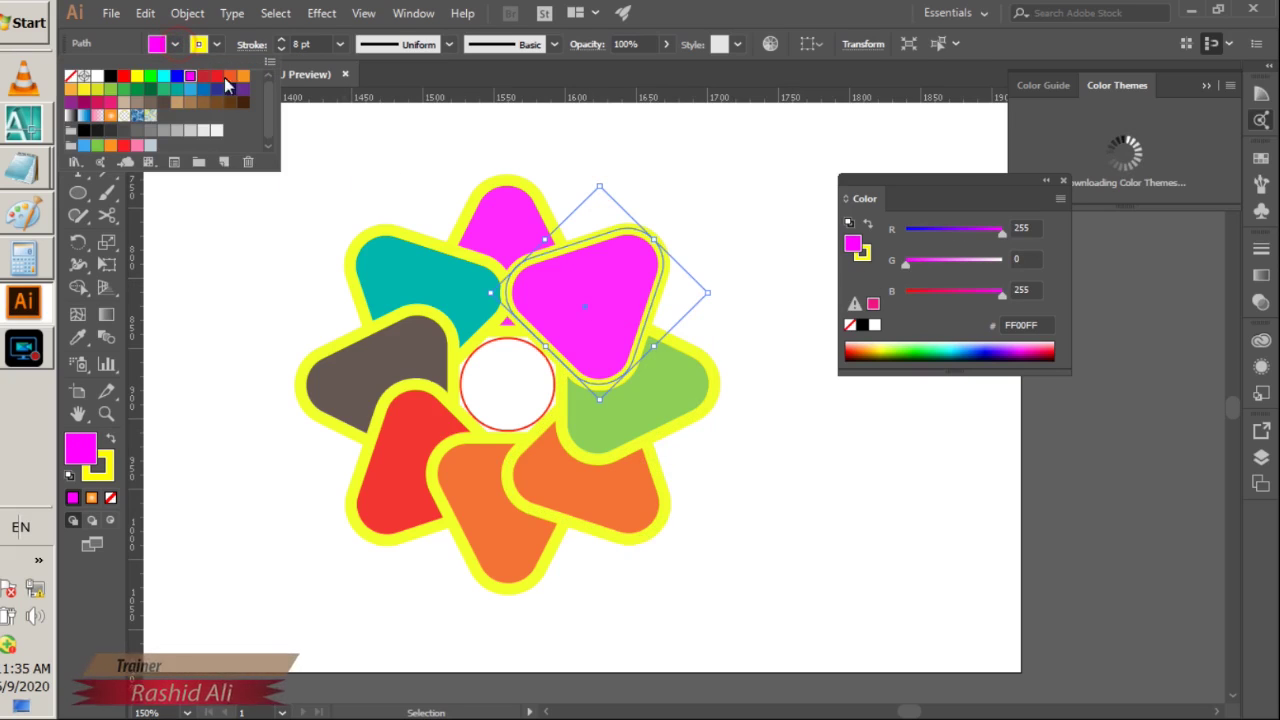
pyautogui.click(109, 116)
pyautogui.click(692, 218)
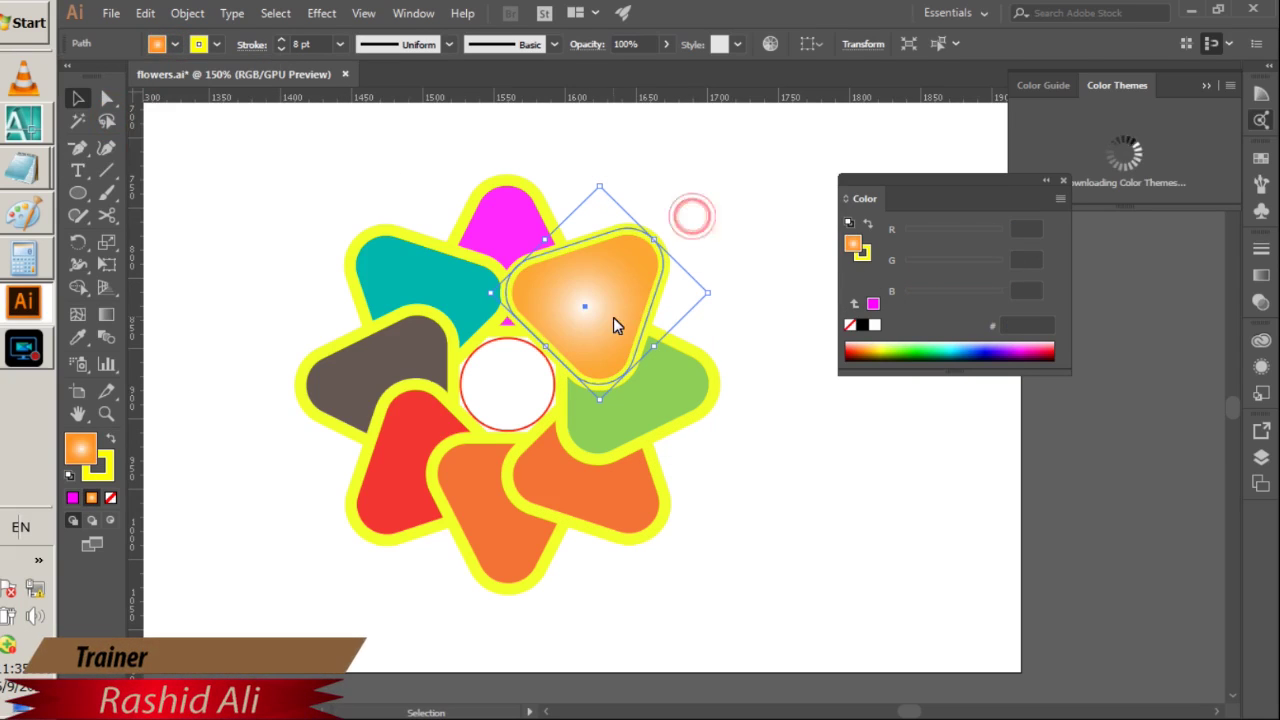
pyautogui.hotkey('ctrl', '-')
pyautogui.hotkey('ctrl', '-')
pyautogui.hotkey('ctrl', '-')
pyautogui.click(716, 372)
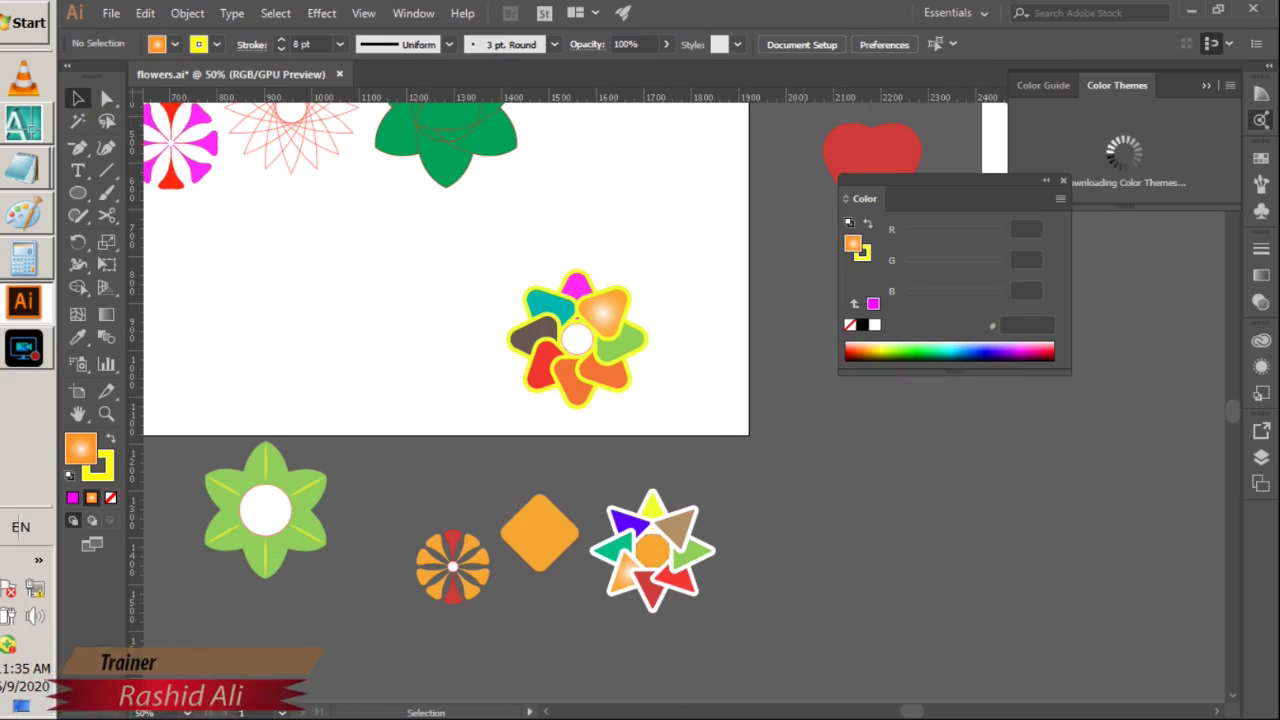
# - Examine the reference images beside the artboard: the hand fan, the rotated patterns, the clock and the flower and star shapes
pyautogui.hscroll(6, 679, 453)
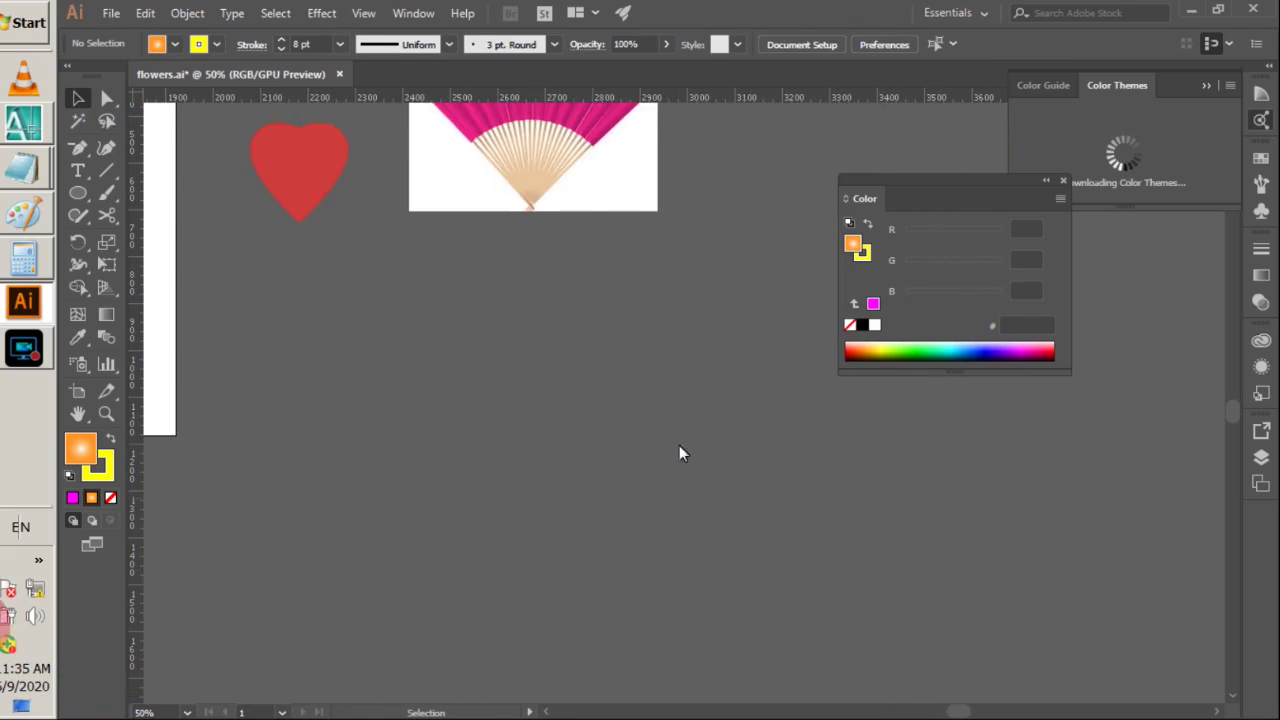
pyautogui.scroll(3, 679, 453)
pyautogui.click(460, 308)
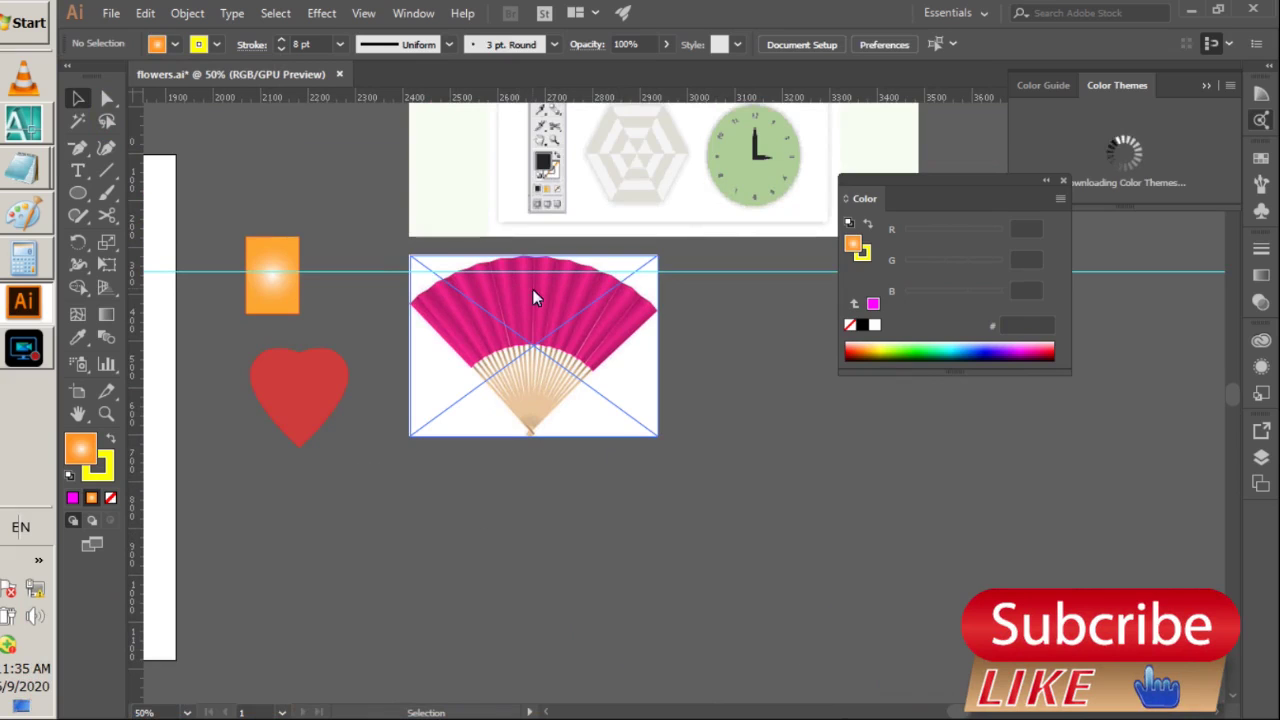
pyautogui.scroll(5, 532, 289)
pyautogui.click(614, 337)
pyautogui.scroll(3, 777, 439)
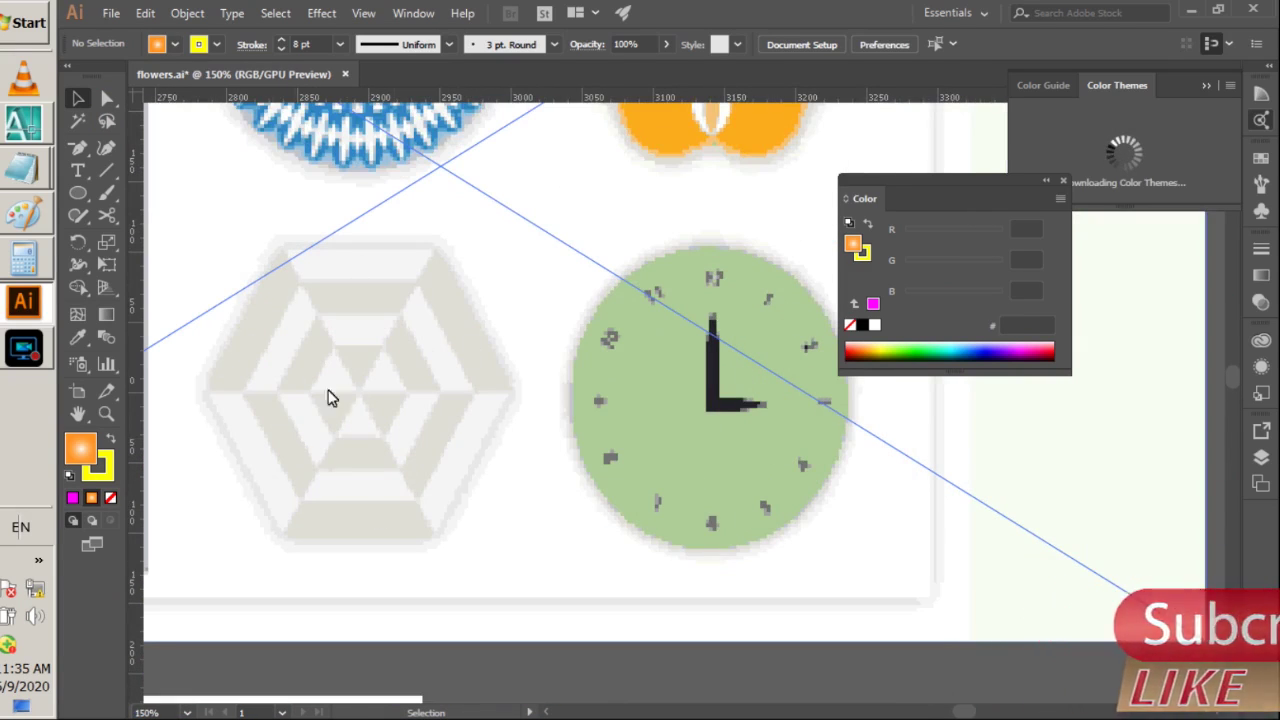
pyautogui.scroll(-4, 363, 391)
pyautogui.scroll(9, 421, 341)
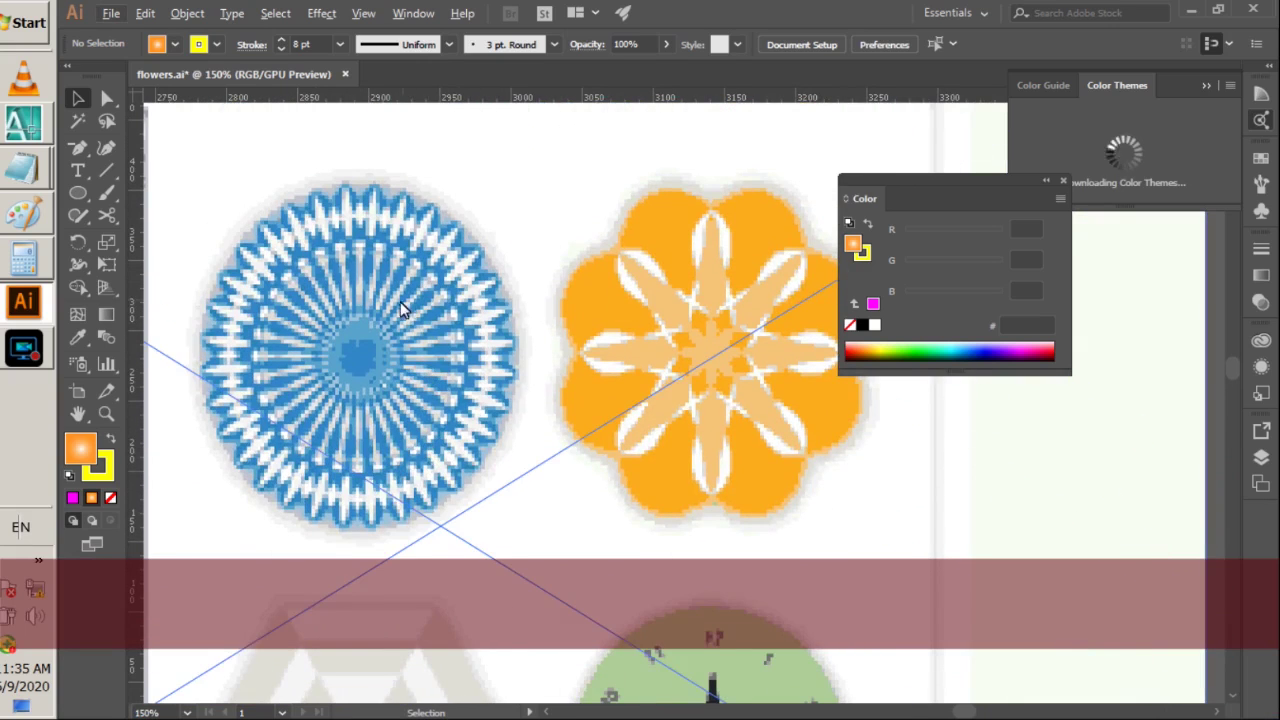
pyautogui.scroll(-1, 371, 316)
pyautogui.scroll(5, 374, 323)
pyautogui.scroll(-1, 374, 323)
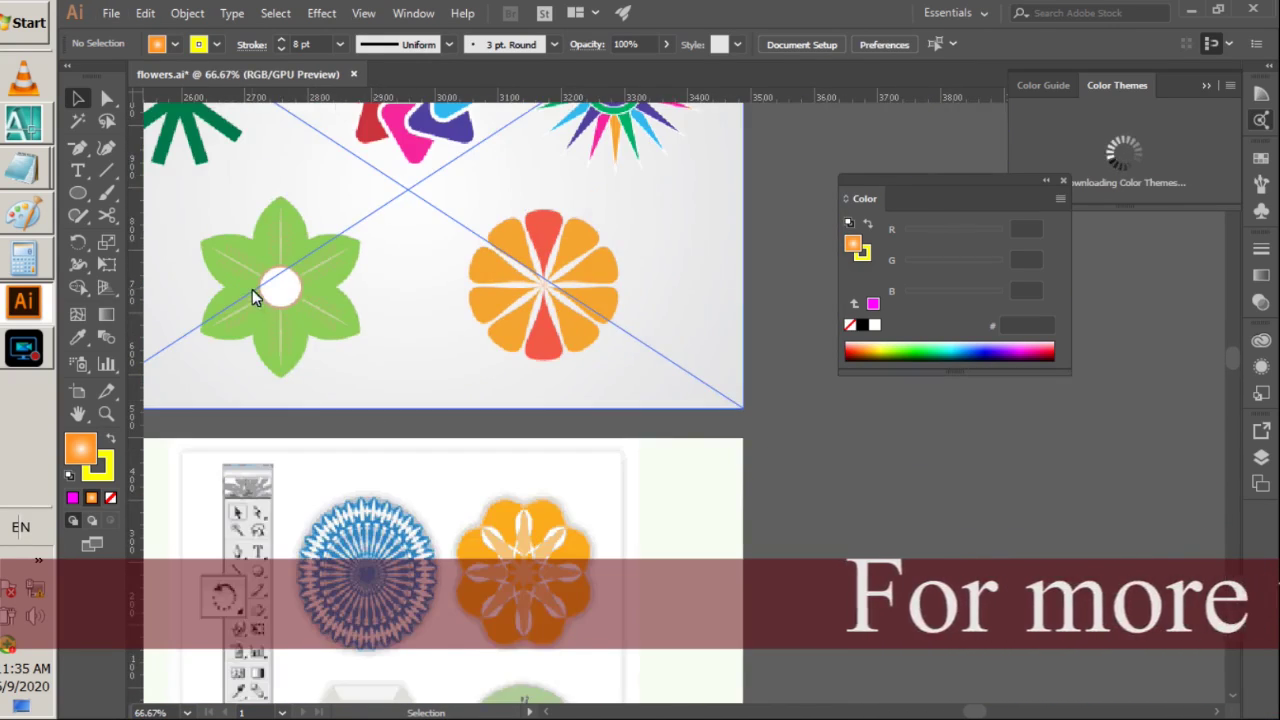
pyautogui.scroll(3, 252, 289)
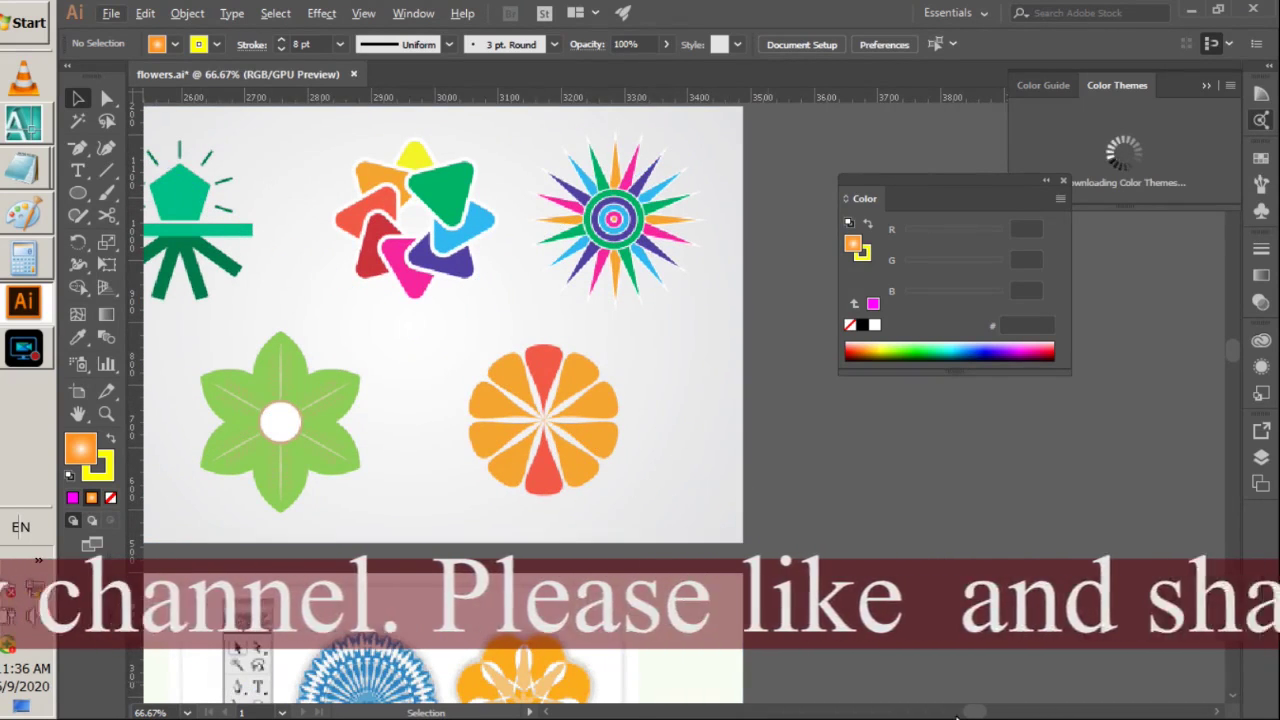
pyautogui.hscroll(-3, 828, 620)
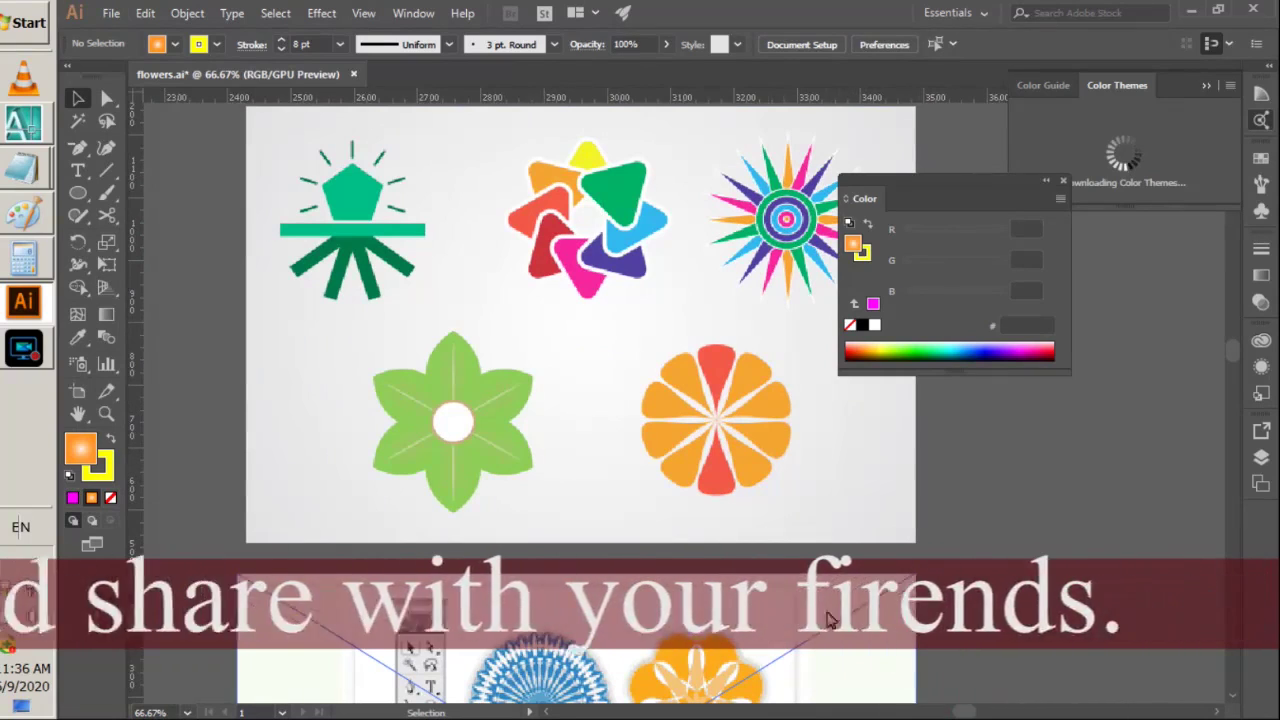